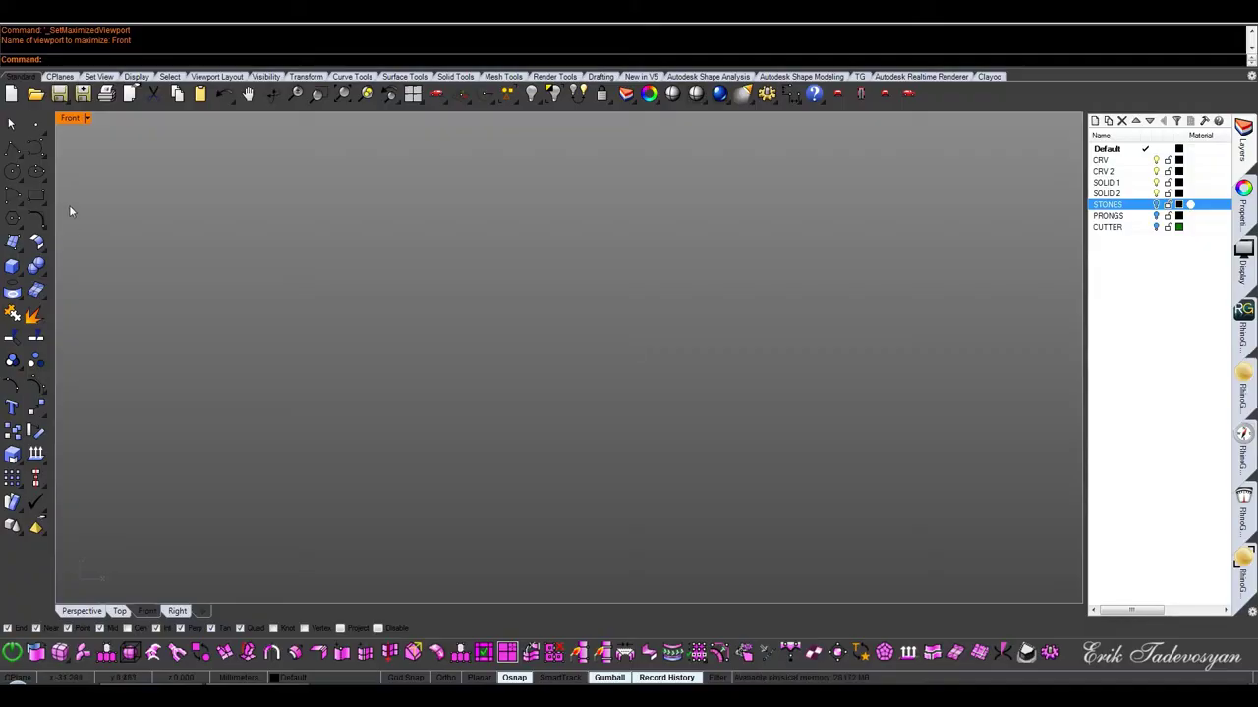
Draw a circle of diameter 21.5 centred at the origin
left_click(12, 171)
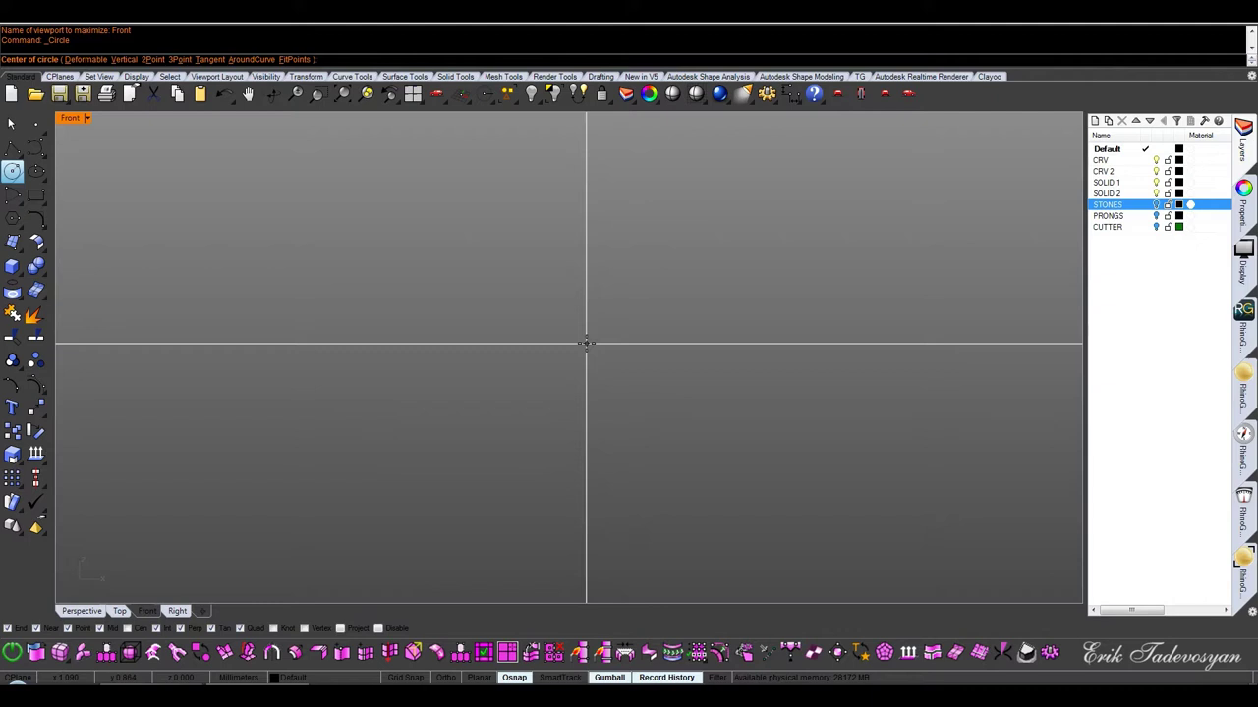
type(" 0")
key("Return")
type(".5")
key("Return")
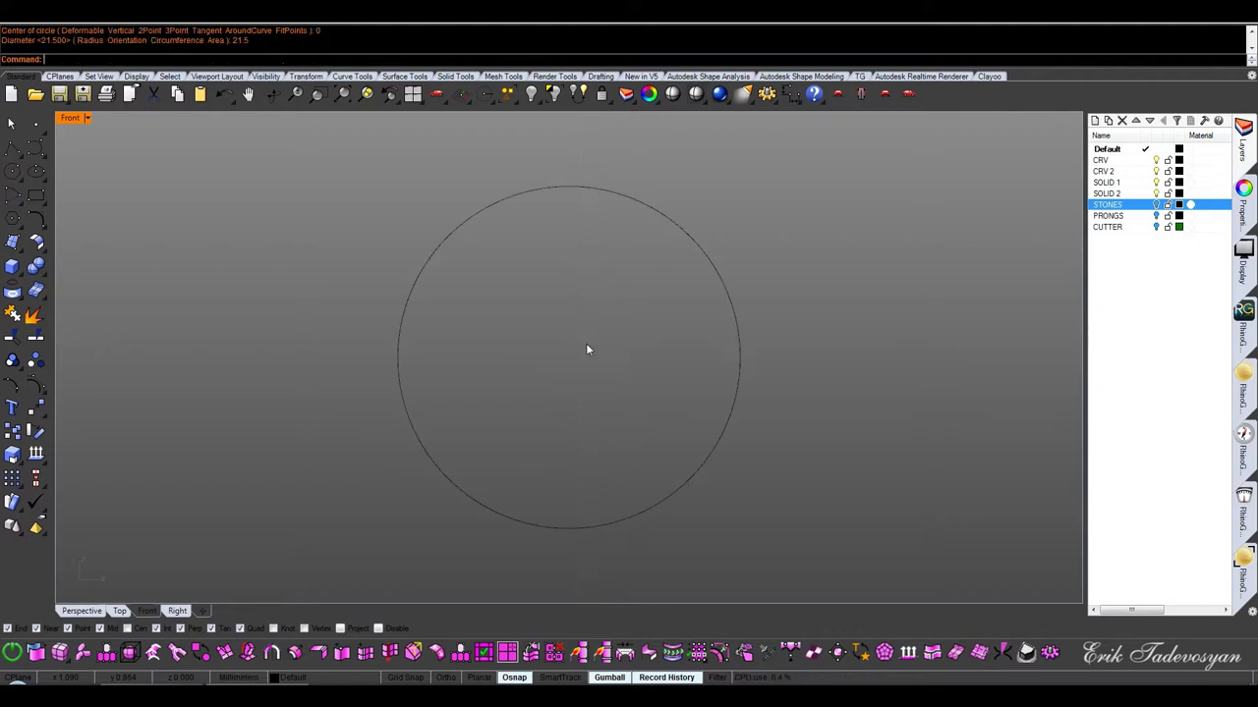
Draw a short 3-unit line starting at the circle's top
left_click(14, 147)
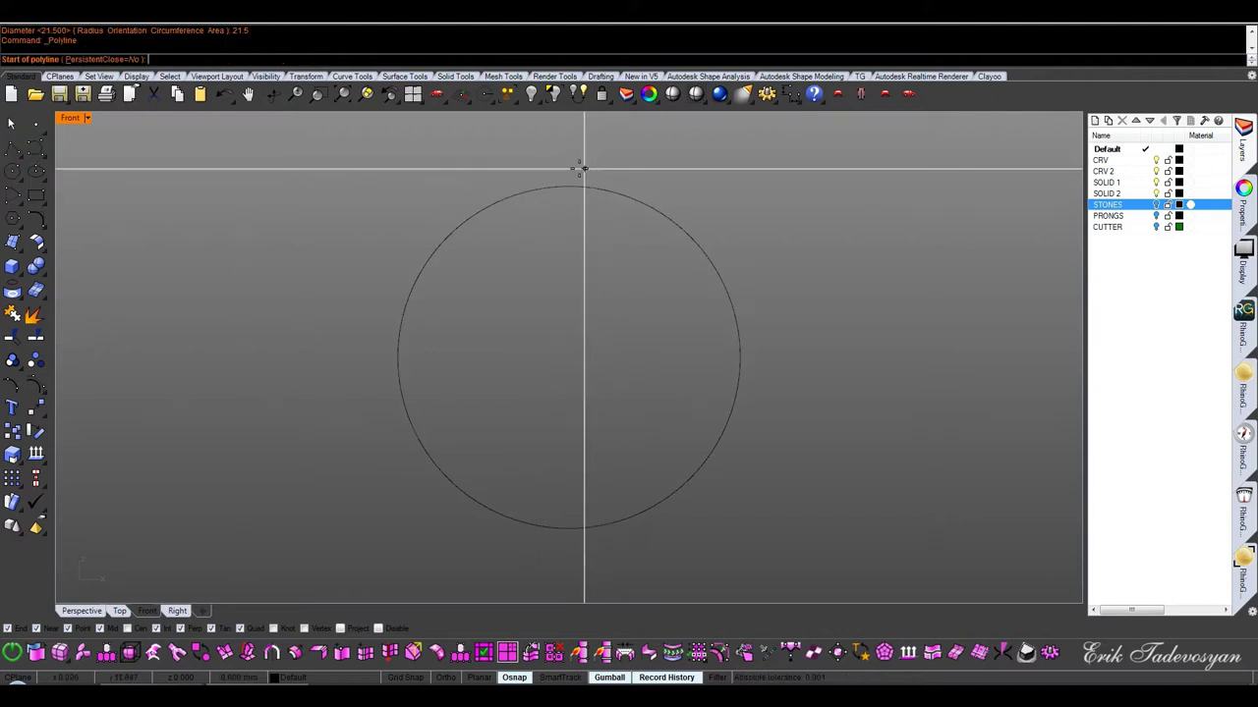
left_click(569, 186)
type("3")
key("Return")
left_click(579, 273)
key("Return")
Draw a 13.15 vertical guide polyline up from the circle centre and maximize the Right view
left_click(14, 148)
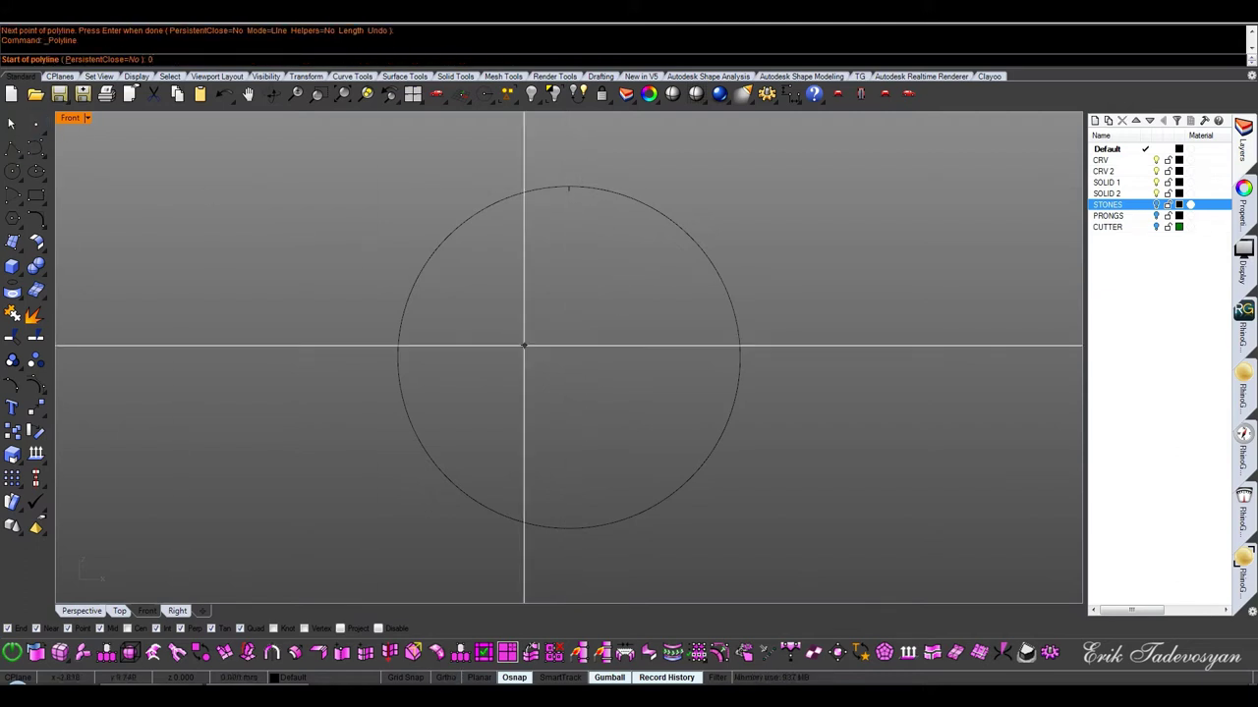
key("Return")
type("5")
key("Return")
left_click(567, 189)
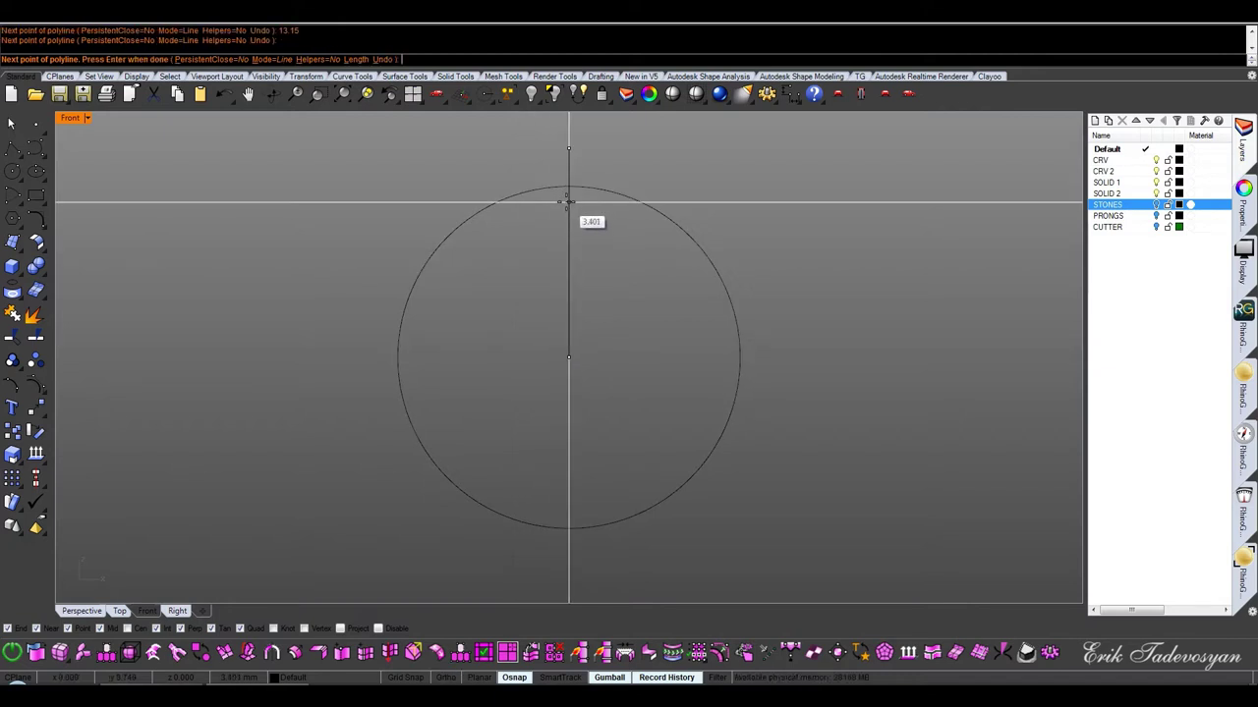
key("Return")
key("ctrl+F3")
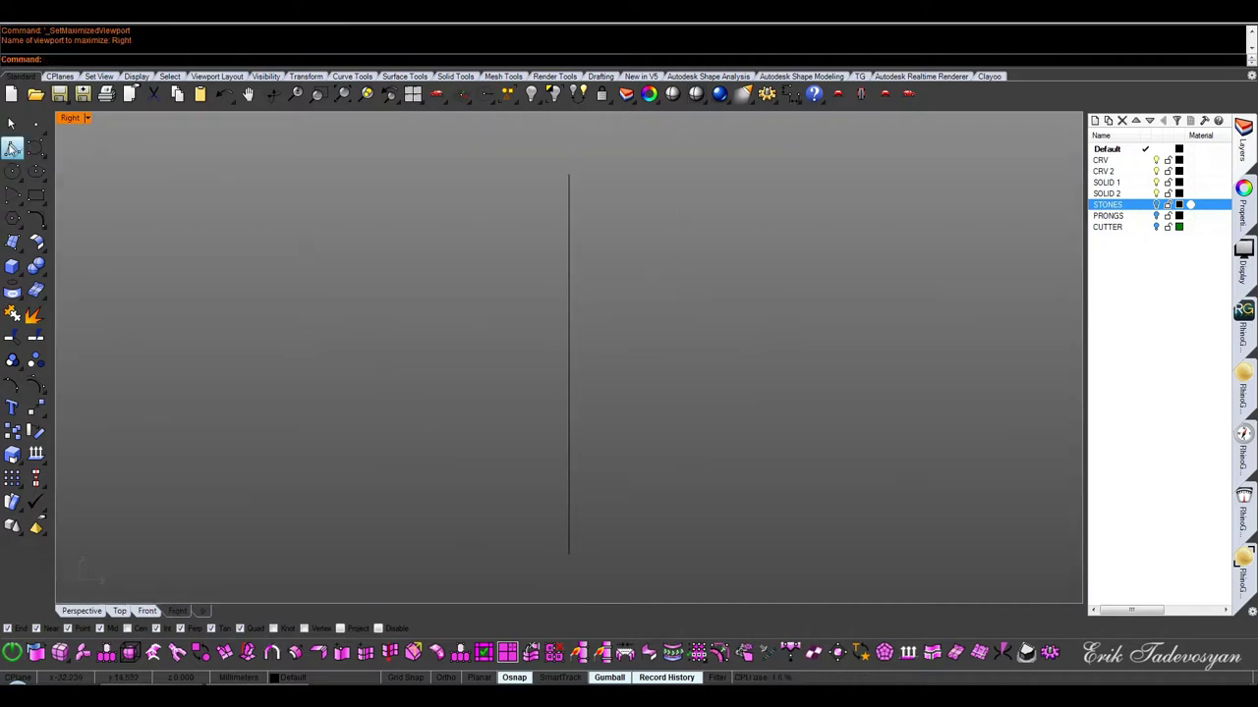
Draw a 3.6/2 horizontal line centred on the guide's top
left_click(12, 147)
left_click(83, 156)
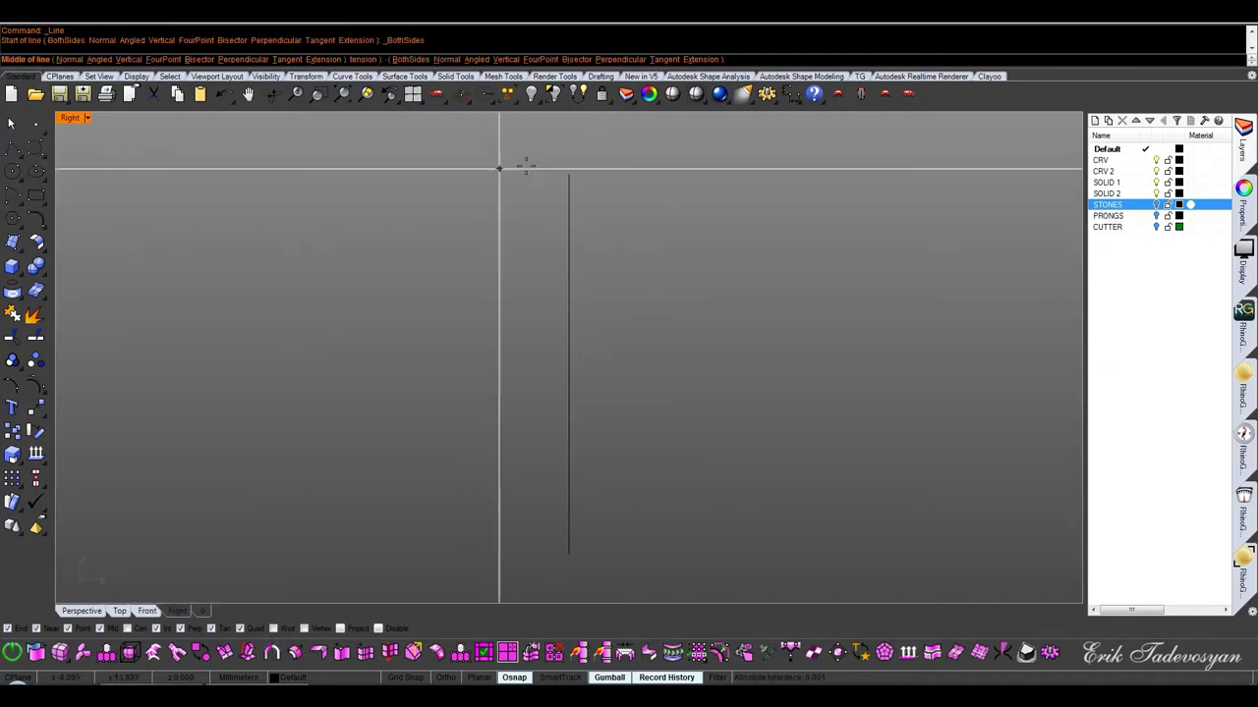
left_click(567, 175)
type("3.6")
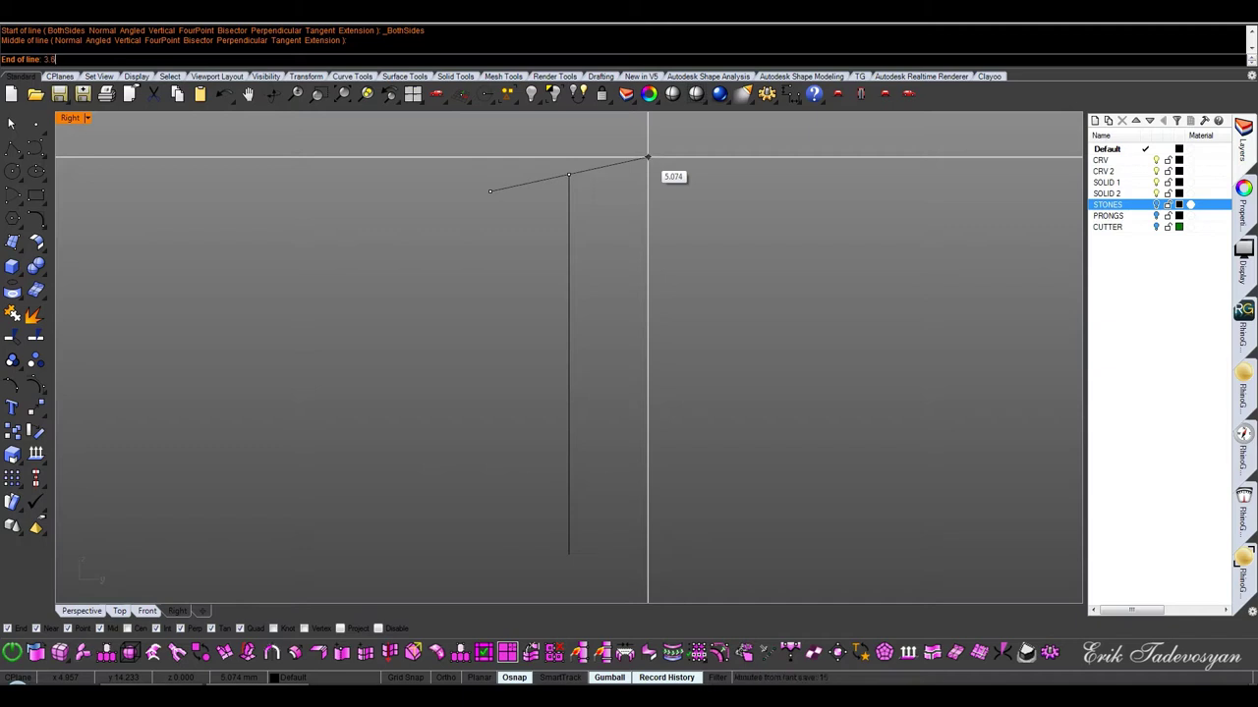
type("/2")
key("Return")
left_click(648, 162)
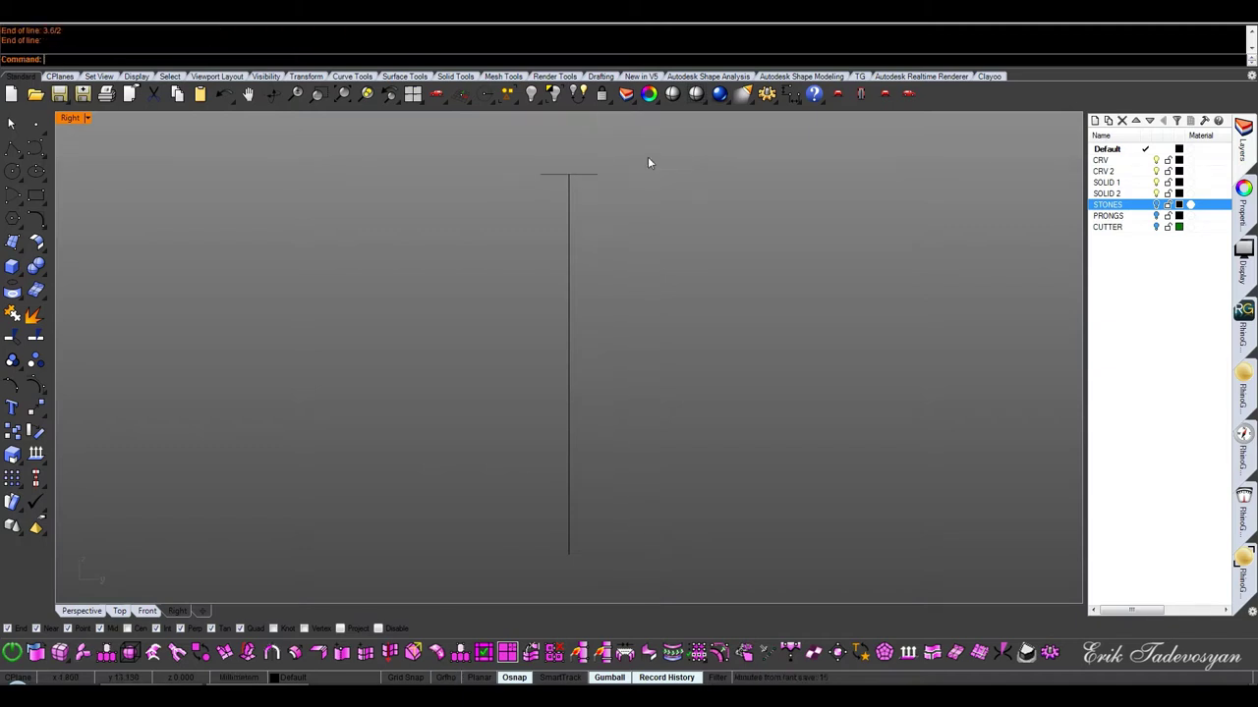
Offset the short top line 2.1 downward
left_click(570, 175)
middle_click(710, 196)
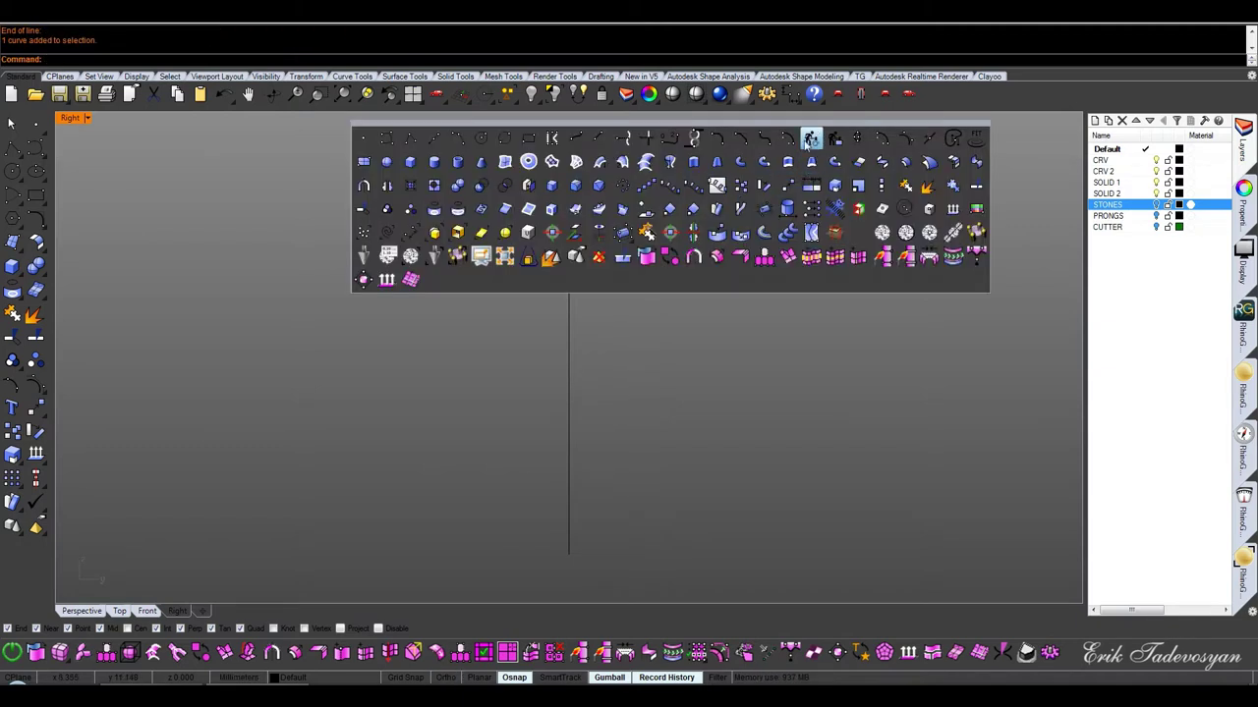
left_click(786, 133)
type(".1")
key("Return")
left_click(633, 334)
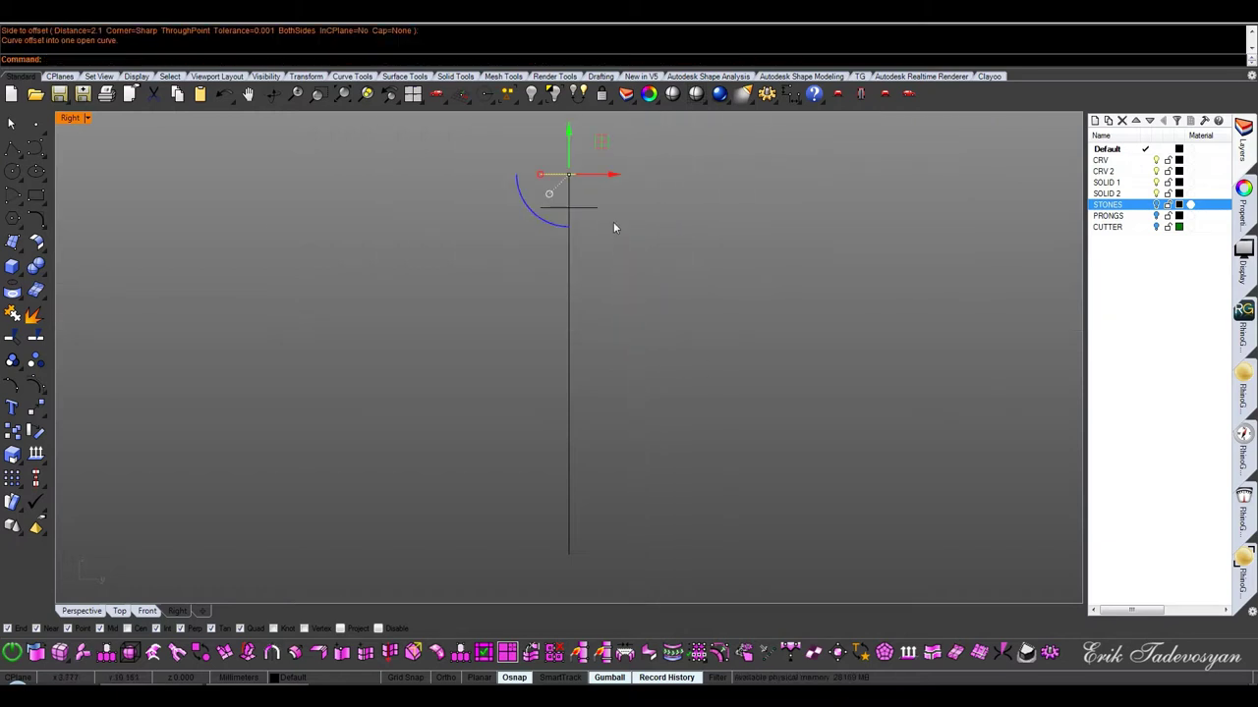
Stretch the lower line one-way by 7.9/2 and delete the leftover offset curve
left_click(13, 462)
left_click(85, 462)
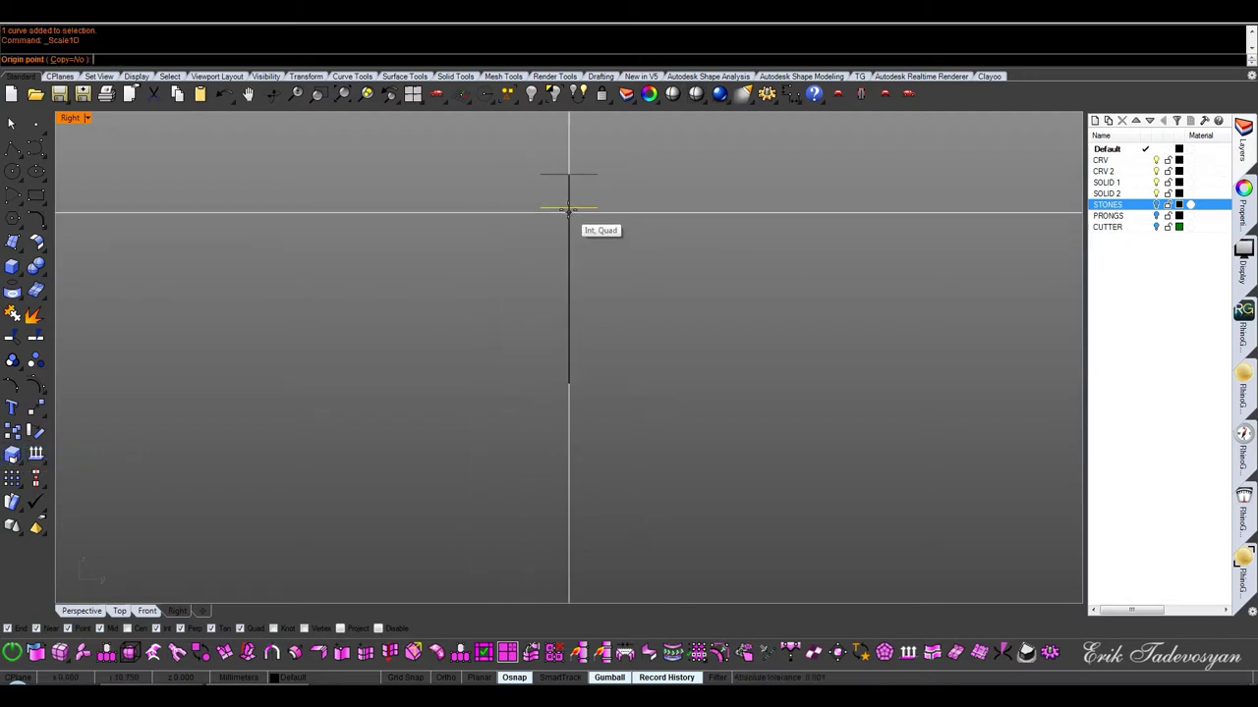
left_click(567, 209)
left_click(596, 209)
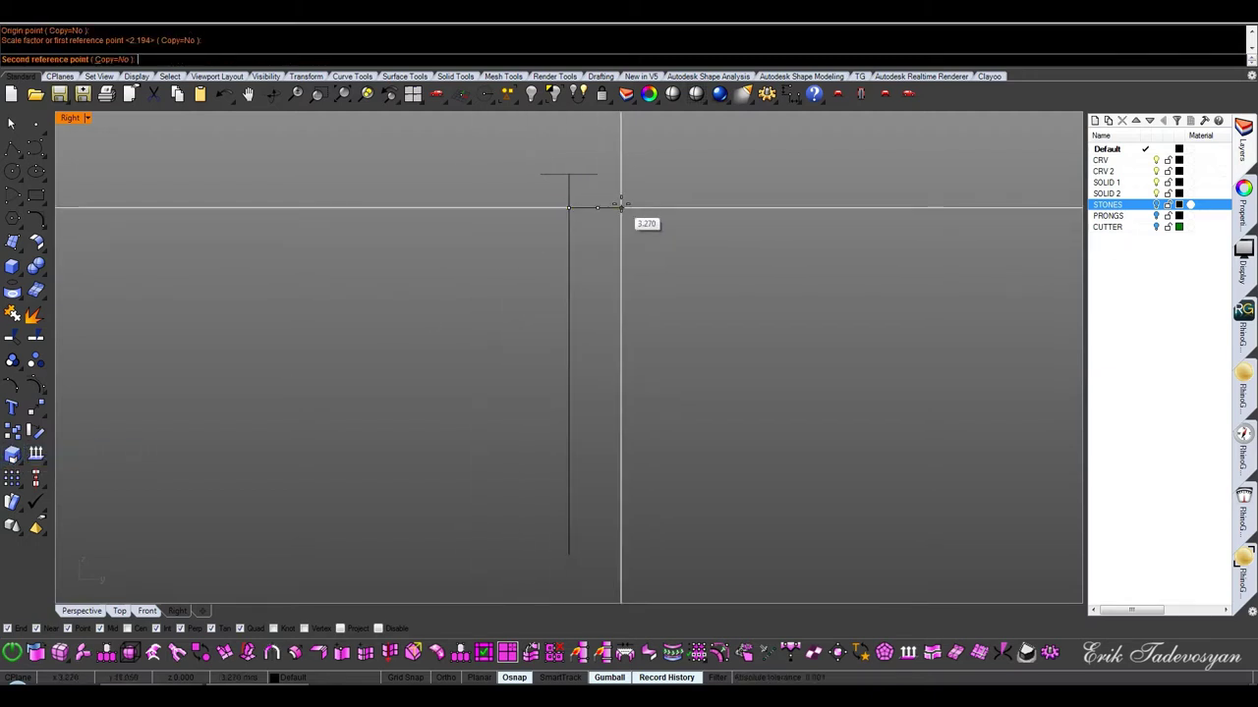
type("7.9/")
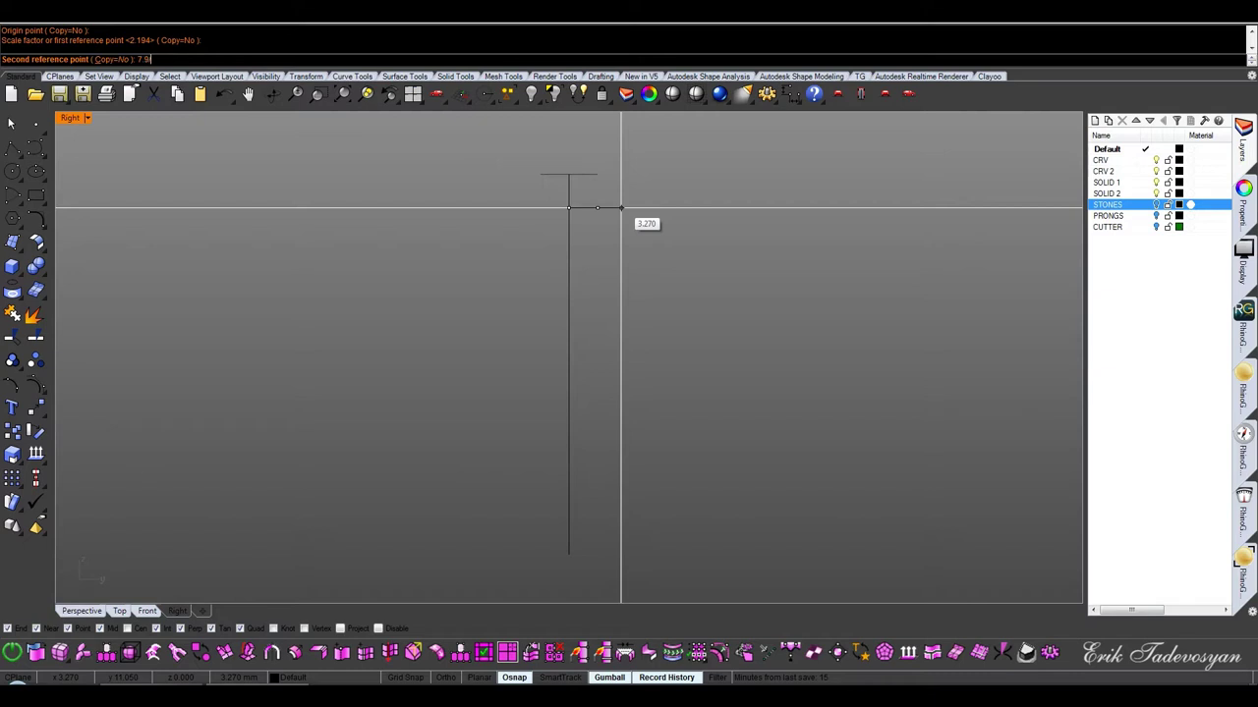
type("2")
key("Return")
left_click(531, 245)
key("Delete")
right_click_drag(553, 212, 599, 324)
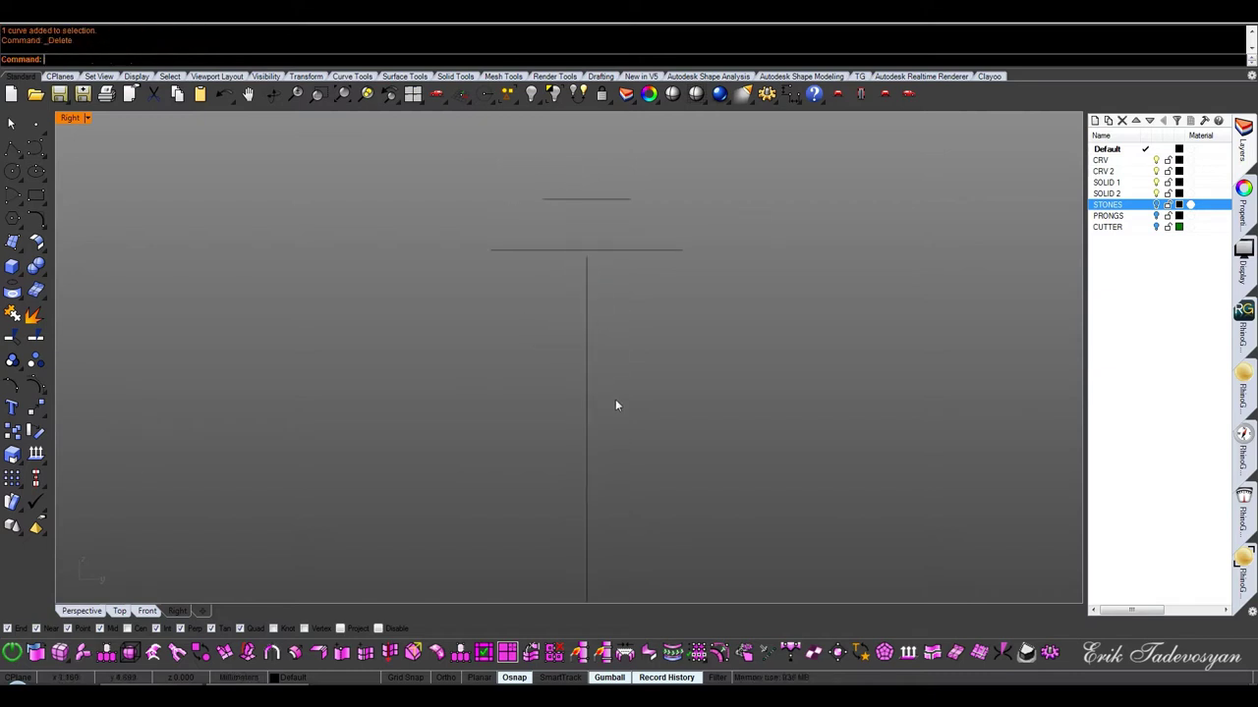
Move the vertical guide line to the CRV layer and hide CRV
left_click(588, 388)
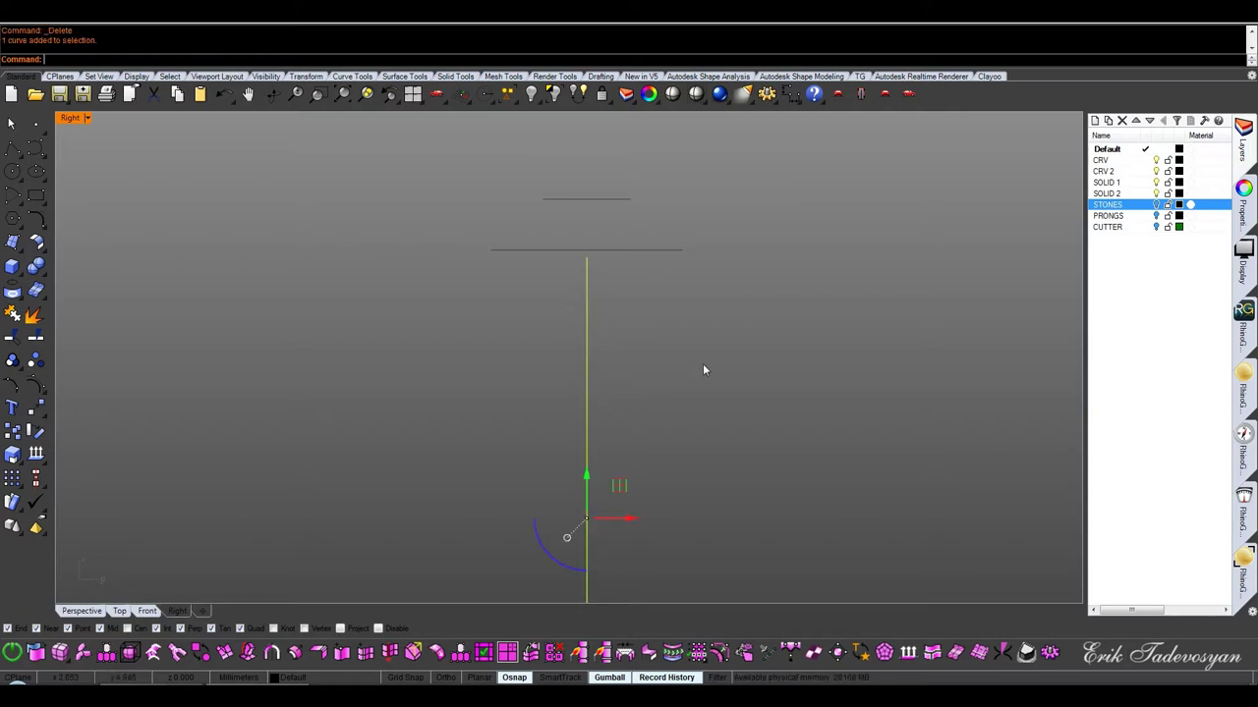
right_click(1130, 160)
left_click(1138, 394)
left_click(1157, 160)
right_click_drag(515, 275, 495, 300)
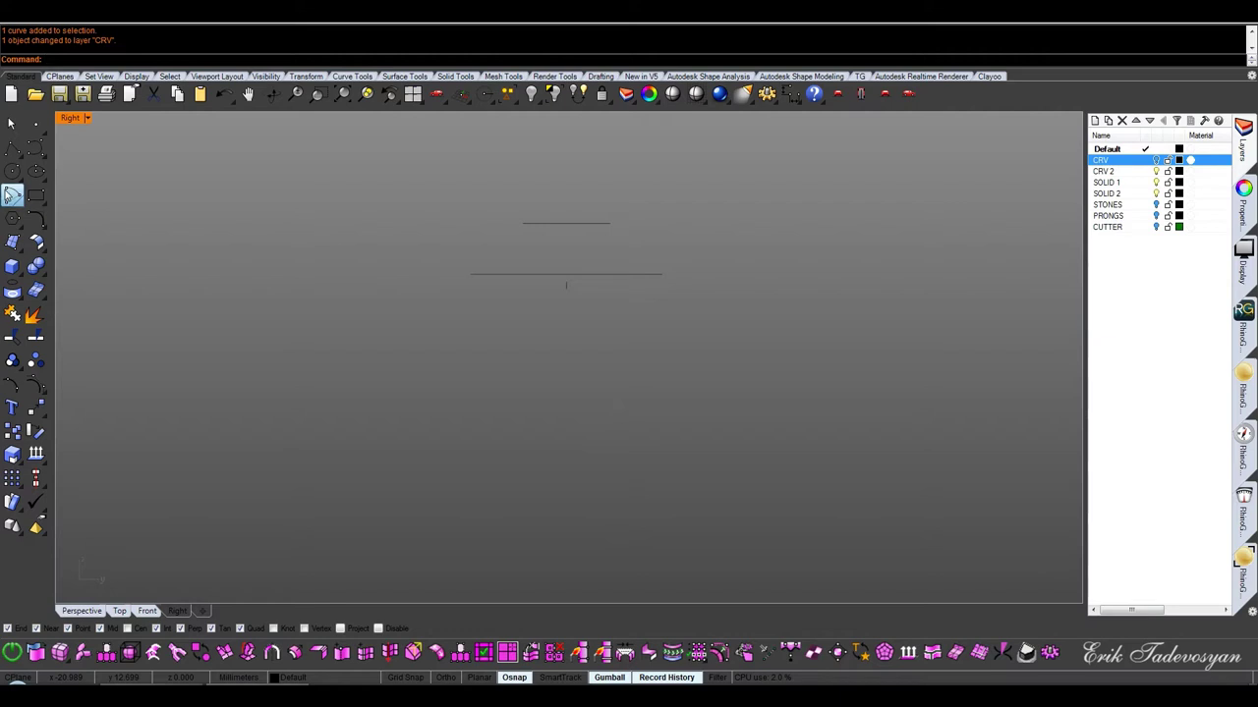
Draw a three-point arc between the wide line's ends, sagging below it
left_click(11, 195)
left_click(66, 203)
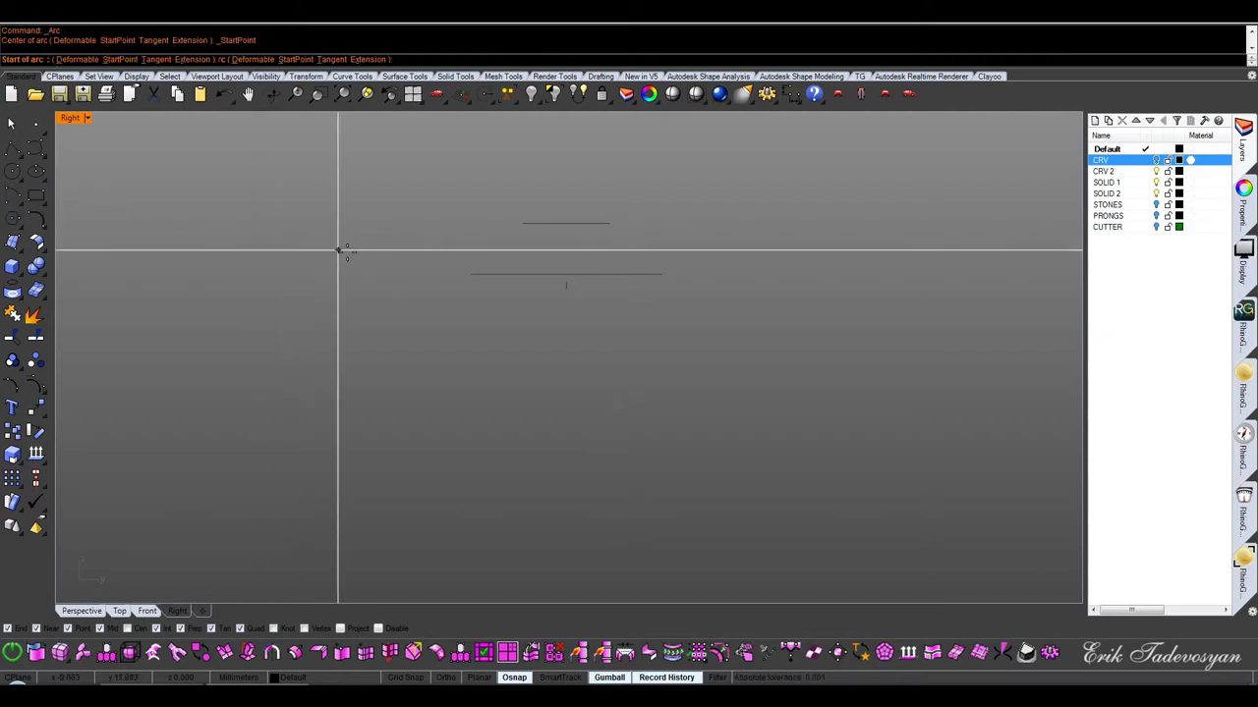
left_click(471, 275)
left_click(662, 274)
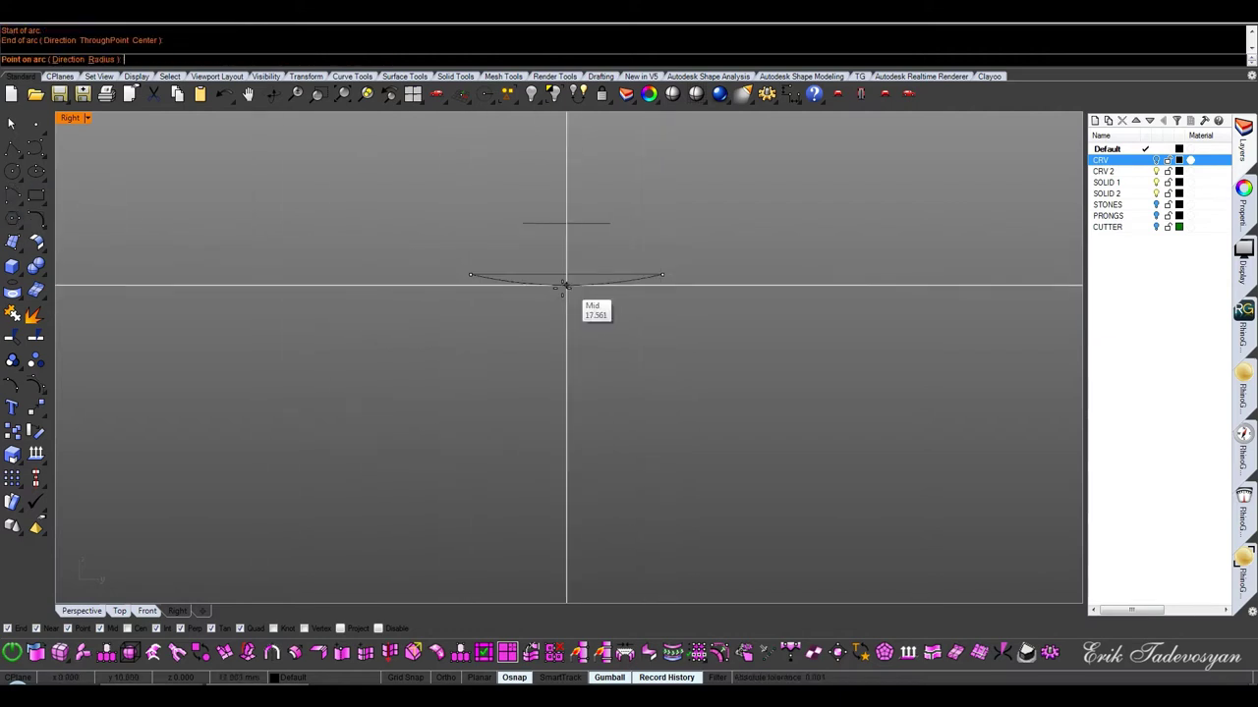
left_click(565, 290)
right_click_drag(633, 212, 599, 305)
scroll(600, 304, "up", 3)
Delete a stray curve and nudge the wide line up slightly
left_click(555, 342)
key("Delete")
right_click_drag(585, 229, 629, 308)
left_click_drag(610, 326, 564, 407)
key("alt+Up")
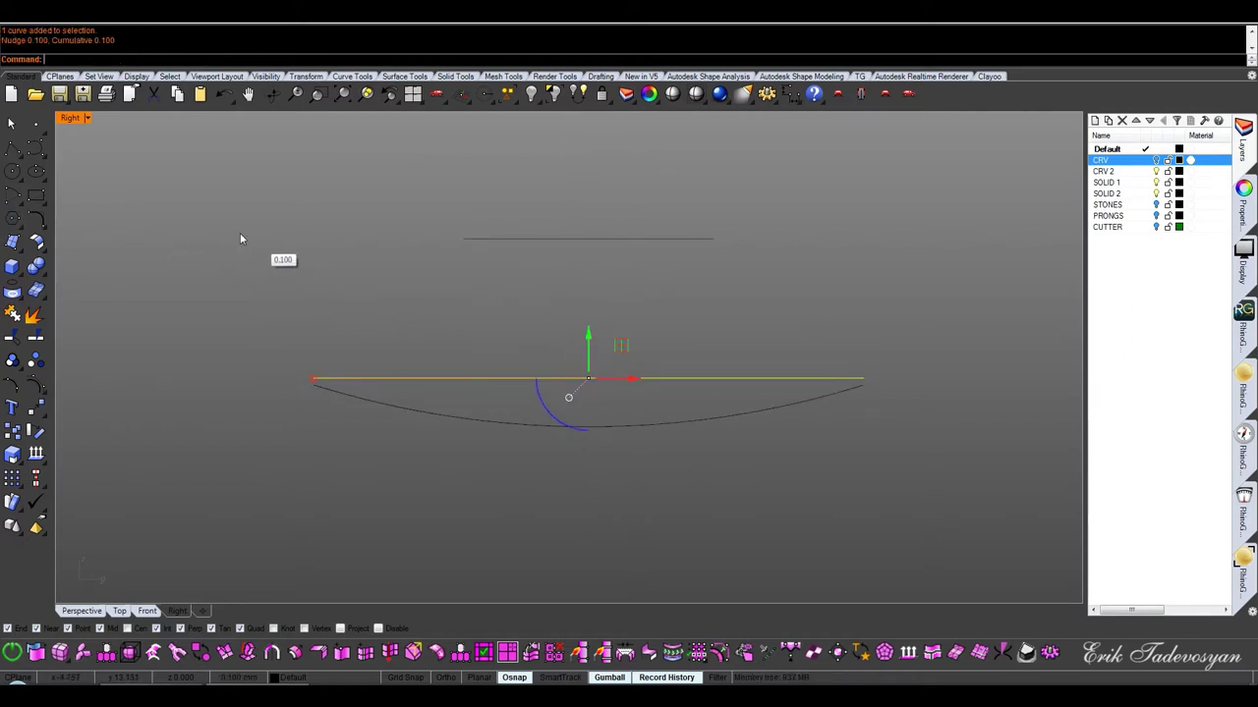
Draw the left side polyline rising 1.6, then slanting to the top line's left end
left_click(12, 147)
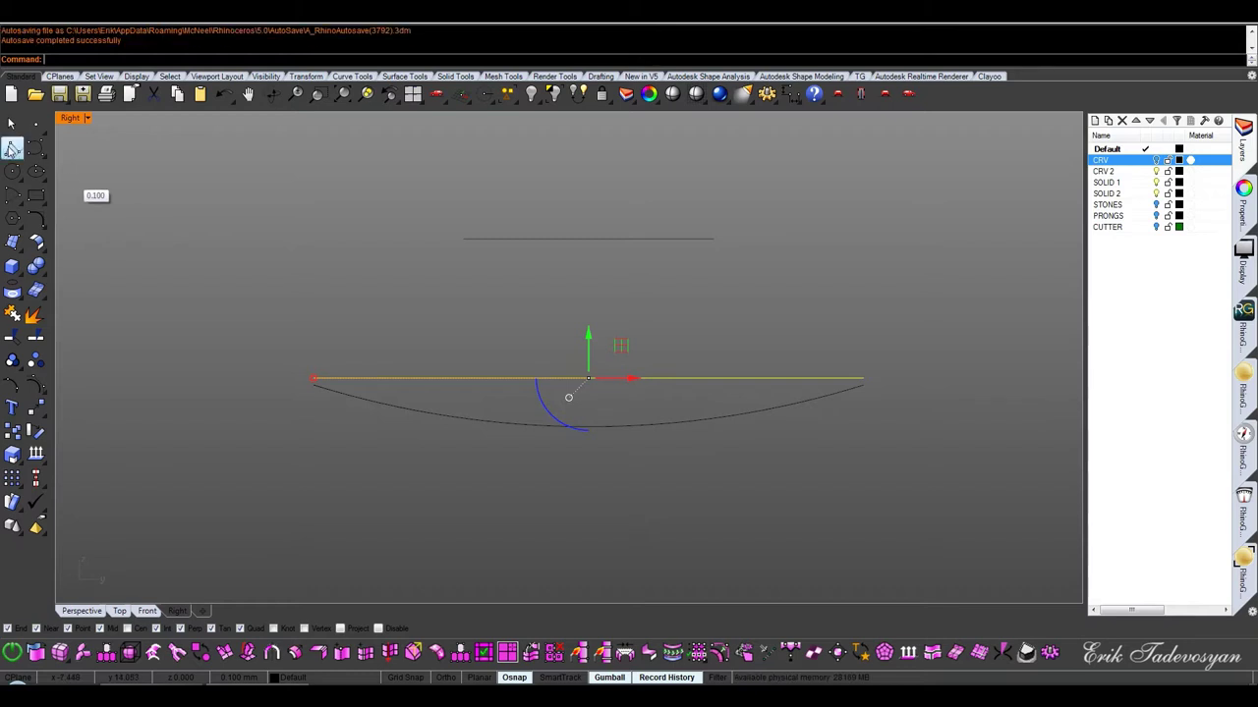
left_click(314, 378)
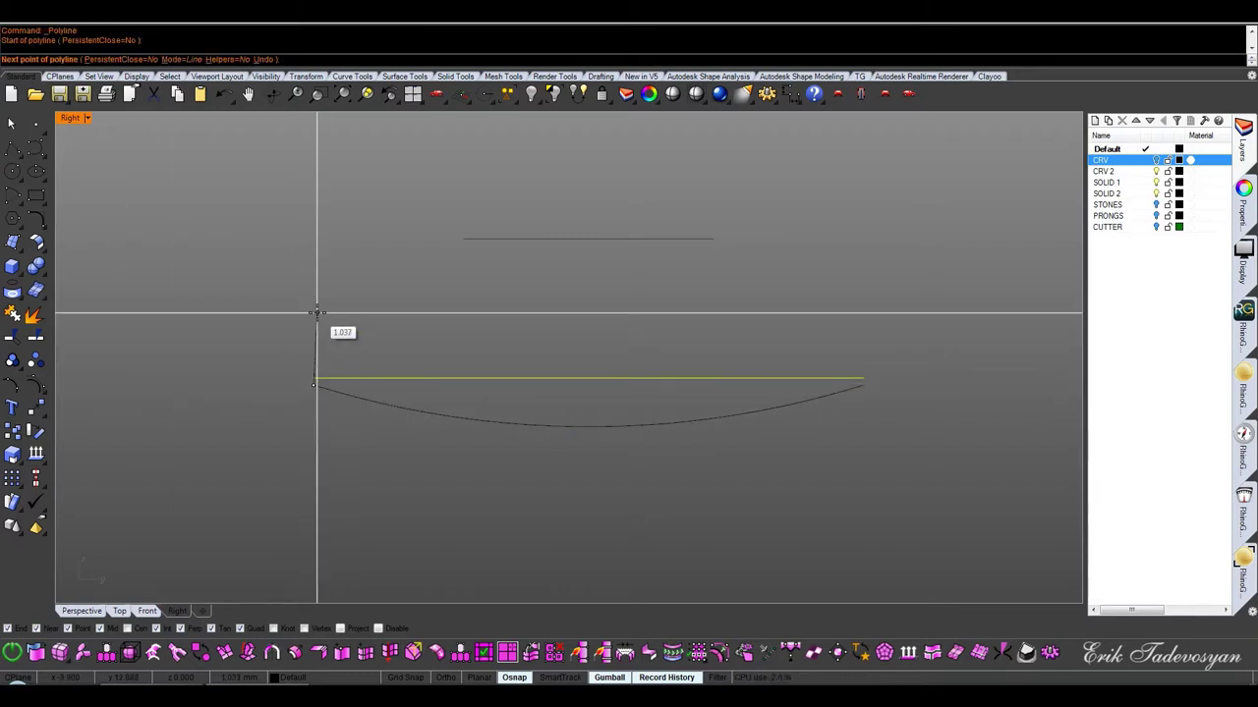
type("1.6")
key("Return")
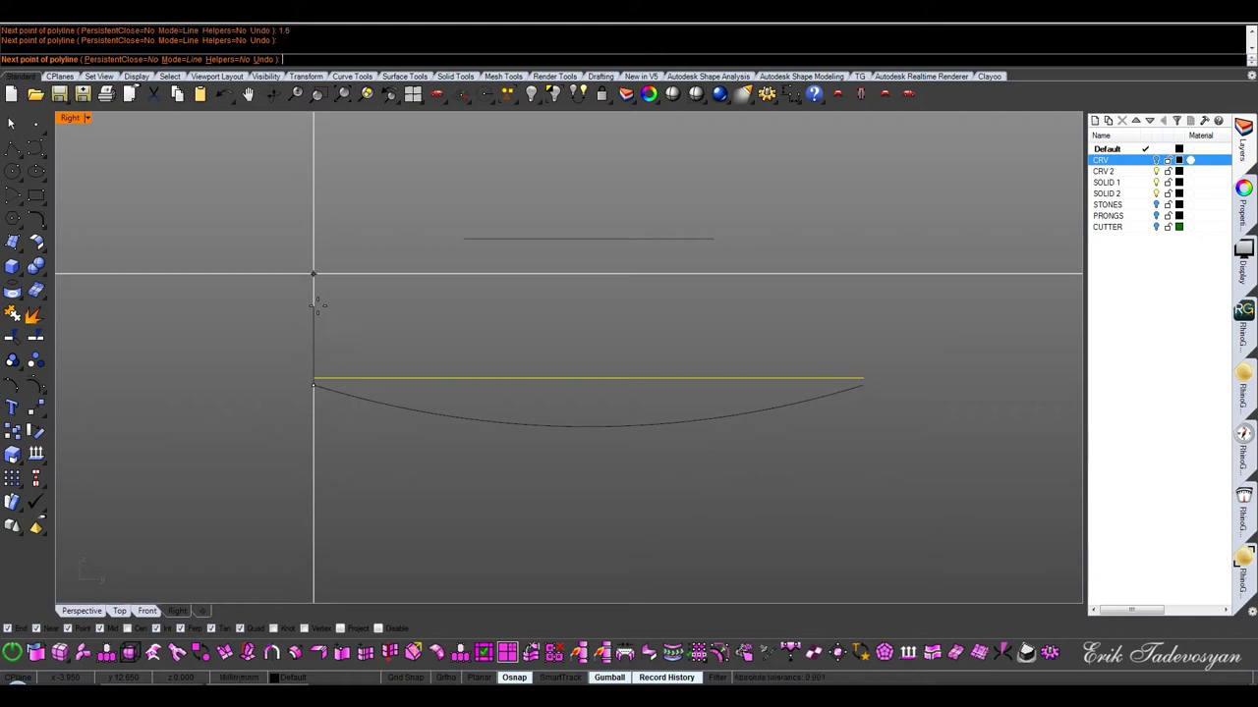
left_click(463, 238)
key("Return")
key("Escape")
right_click_drag(441, 321, 521, 324)
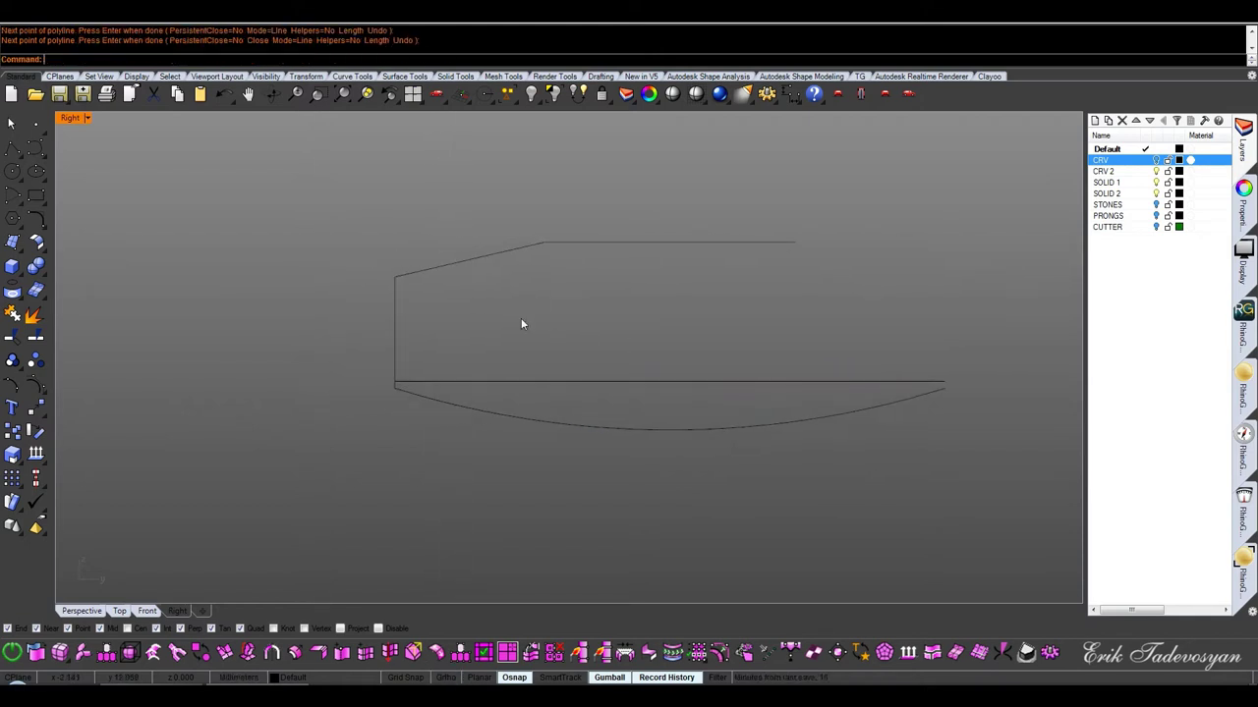
Draw a vertical divider polyline from the top line down past the arc
left_click(12, 147)
left_click(545, 242)
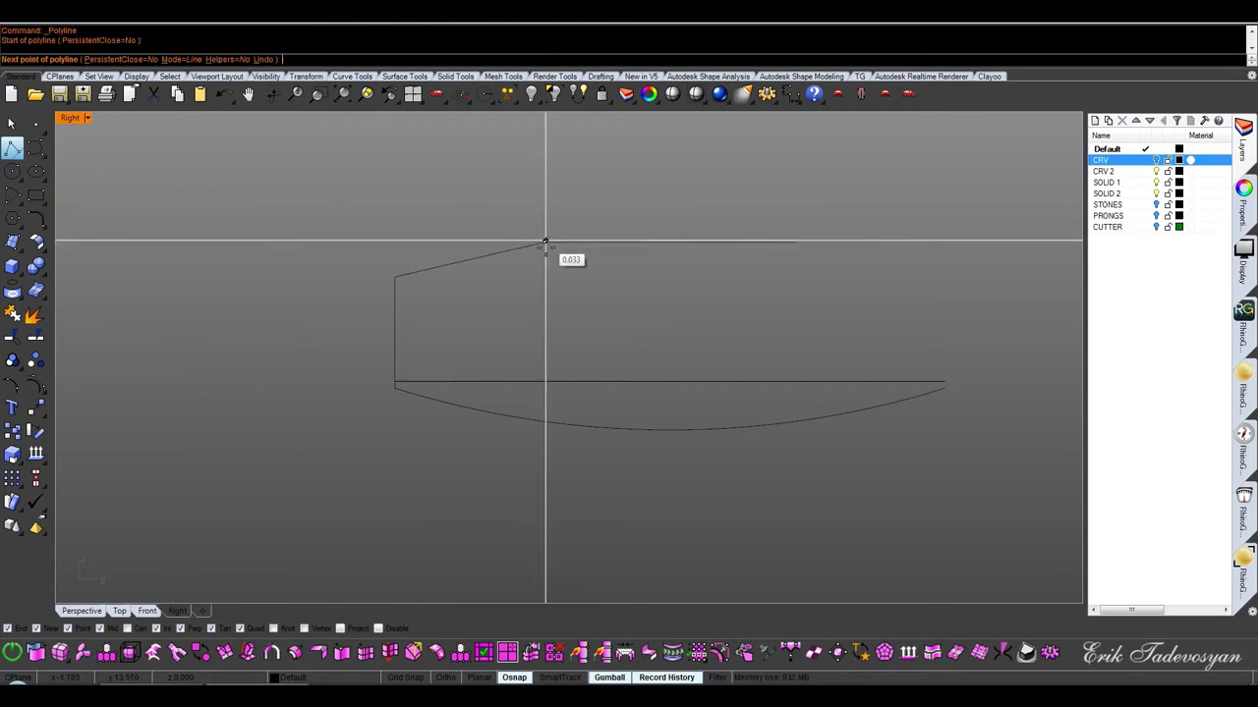
left_click(546, 436)
key("Return")
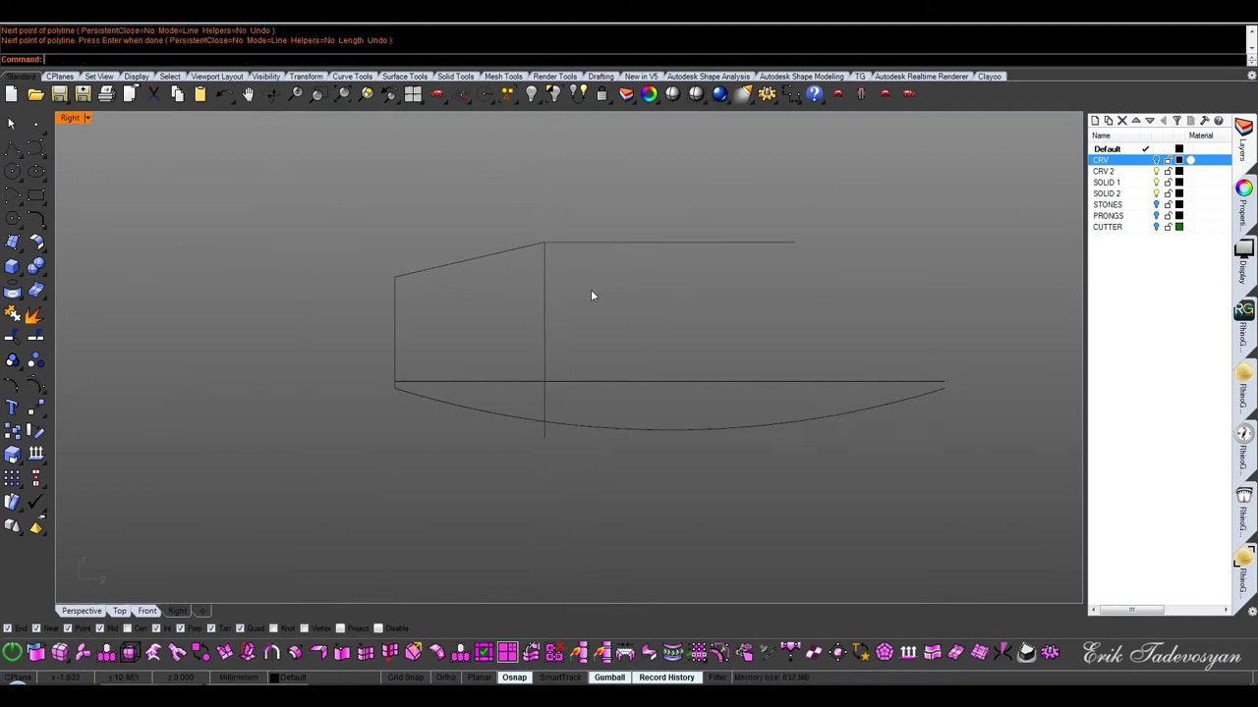
middle_click(631, 290)
left_click(749, 217)
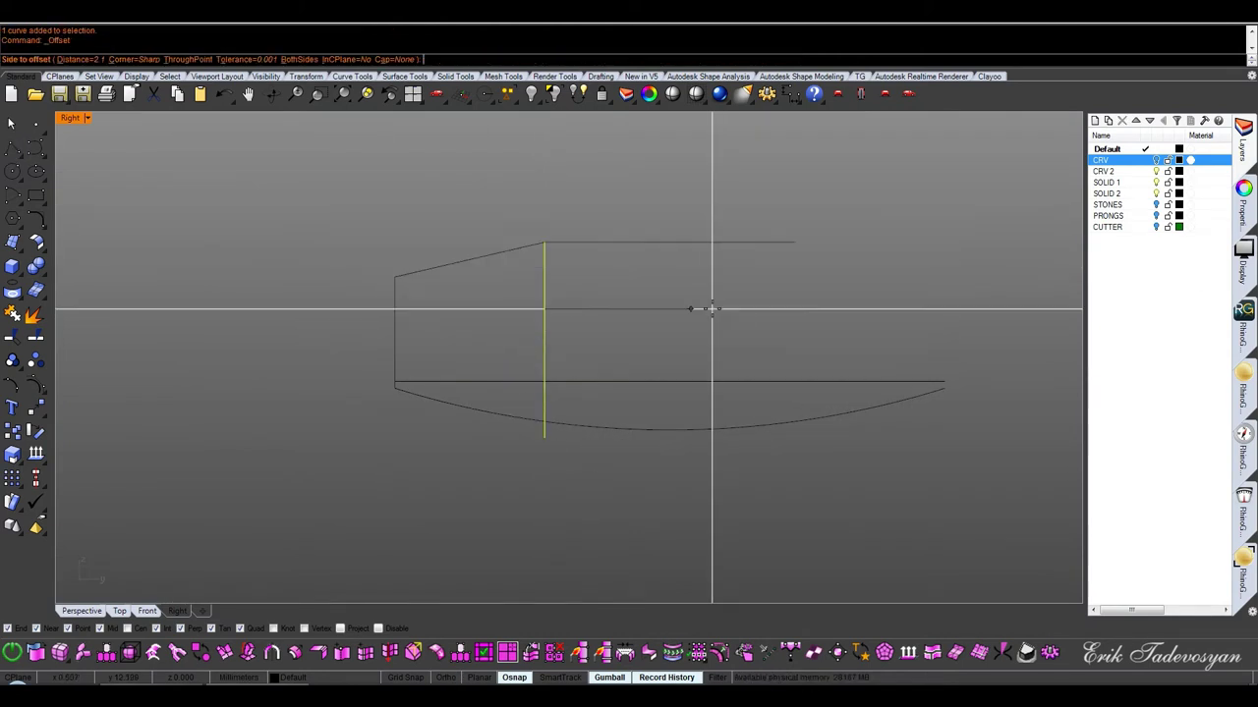
type("25")
Offset the vertical divider 0.25 to the right and 0.5 to the left
key("Return")
left_click(712, 308)
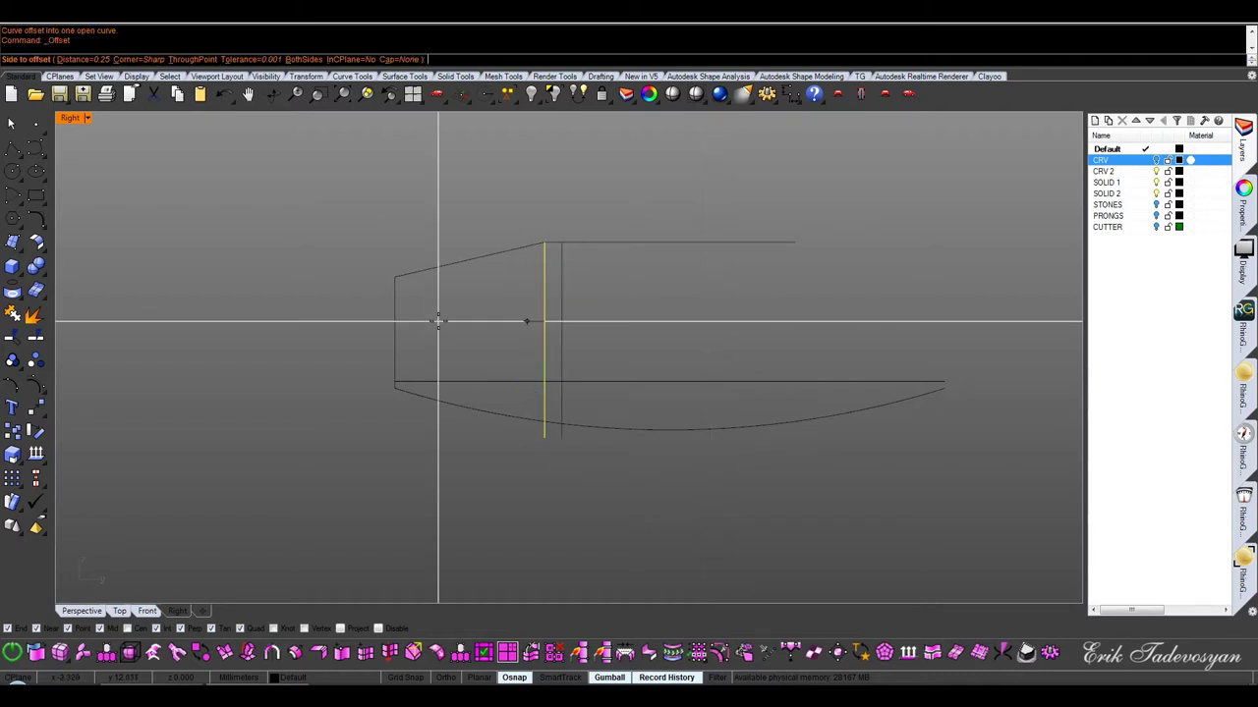
type("0.5")
key("Return")
left_click(511, 319)
key("Escape")
mouse_move(650, 327)
right_mouse_down()
mouse_move(669, 333)
mouse_move(680, 307)
right_mouse_up()
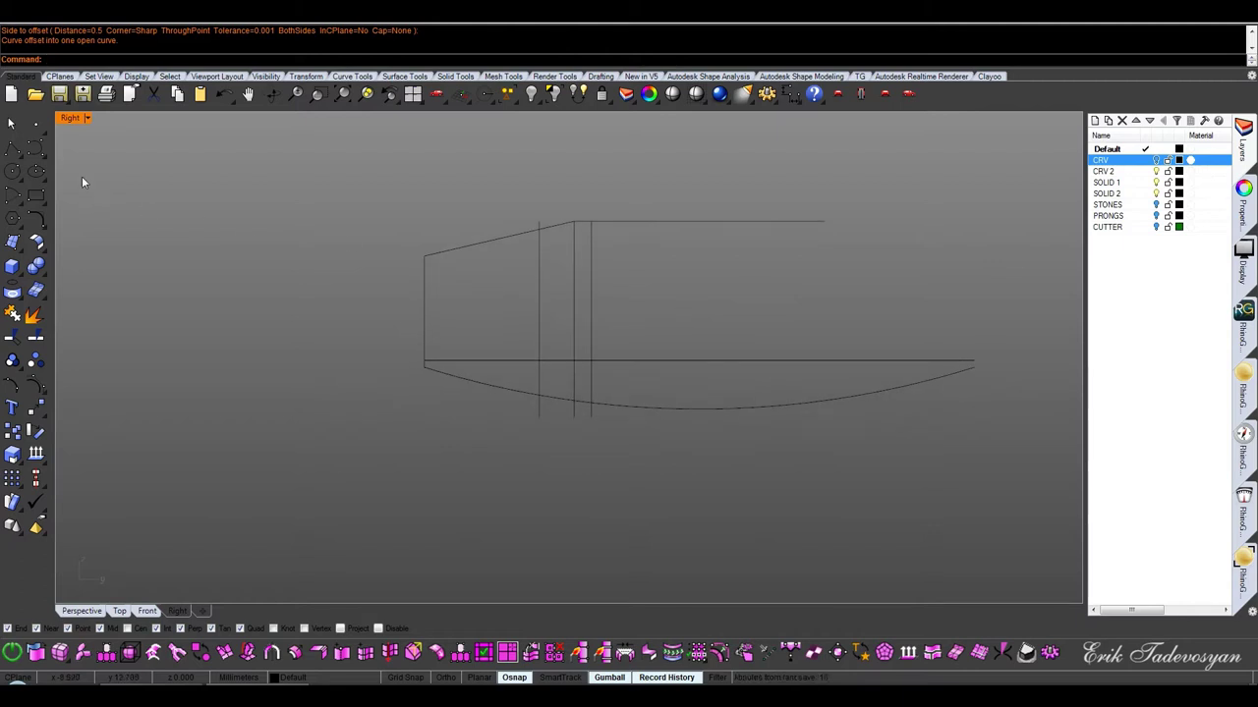
Draw a stepped polyline dropping 1.3 from the top corner, then delete a construction curve
left_click(34, 148)
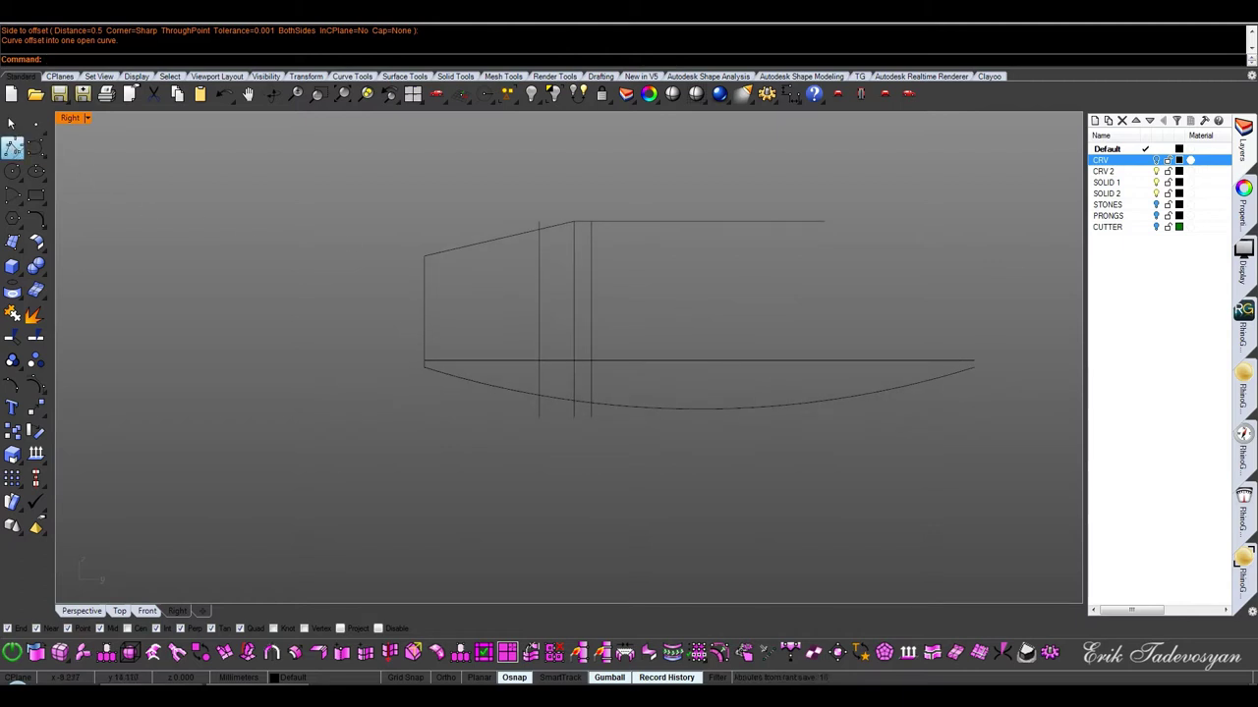
left_click(591, 220)
type(".3")
key("Return")
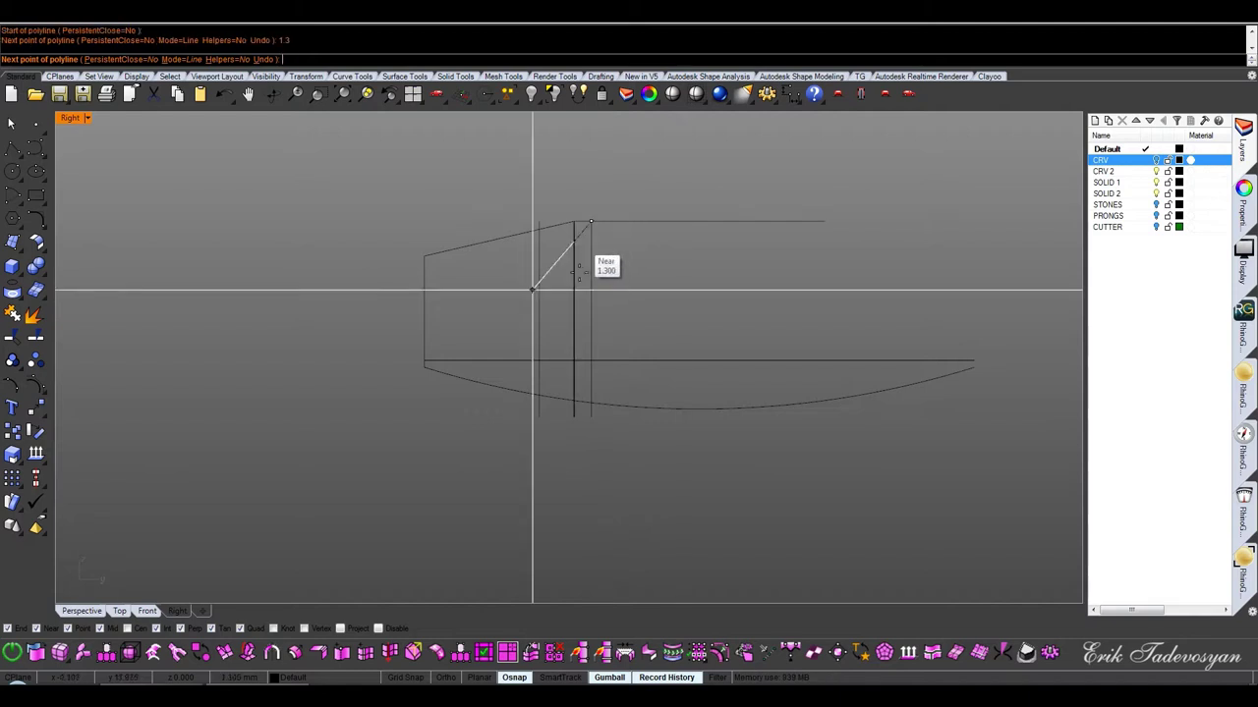
left_click(590, 312)
left_click(573, 312)
left_click(574, 360)
left_click(538, 361)
key("Return")
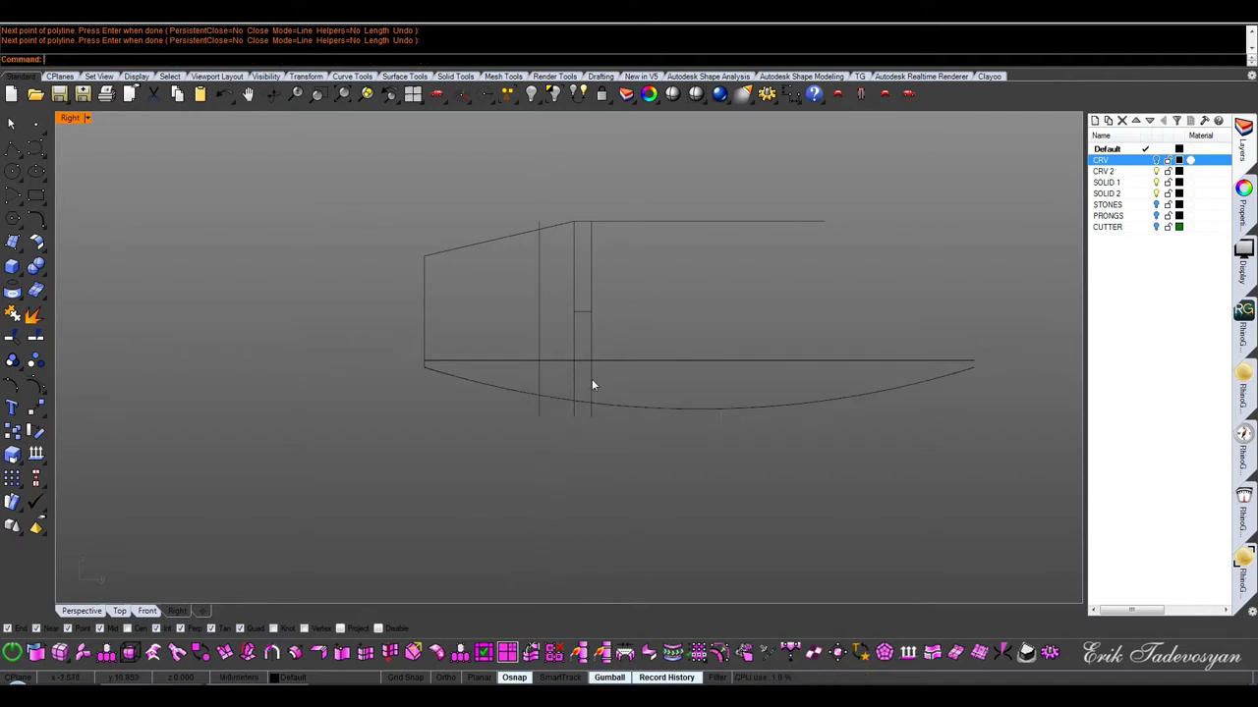
left_click(591, 379)
key("Delete")
right_click_drag(607, 323, 635, 311)
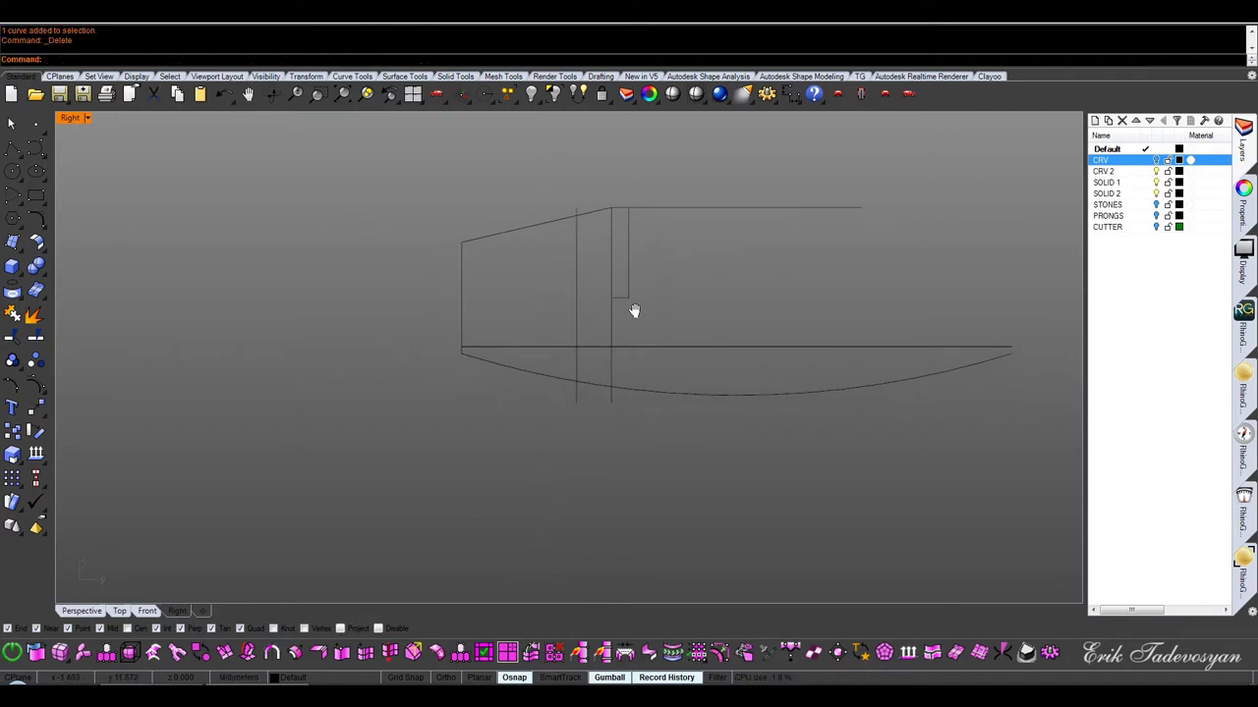
Draw a stepped polyline from the top corner down to the bottom arc
left_click(12, 146)
left_click(608, 215)
left_click(609, 354)
left_click(574, 355)
left_click(574, 389)
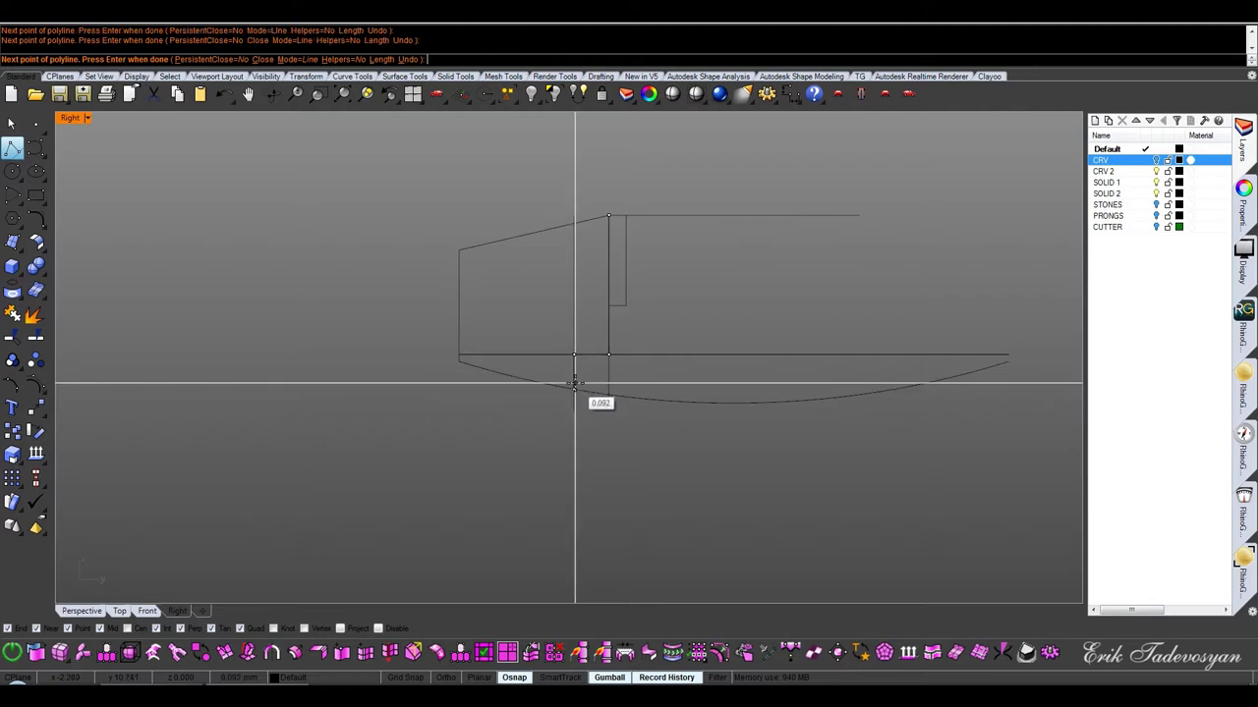
key("Return")
Delete the two vertical construction lines and the long horizontal construction line
left_click(580, 405)
key("Delete")
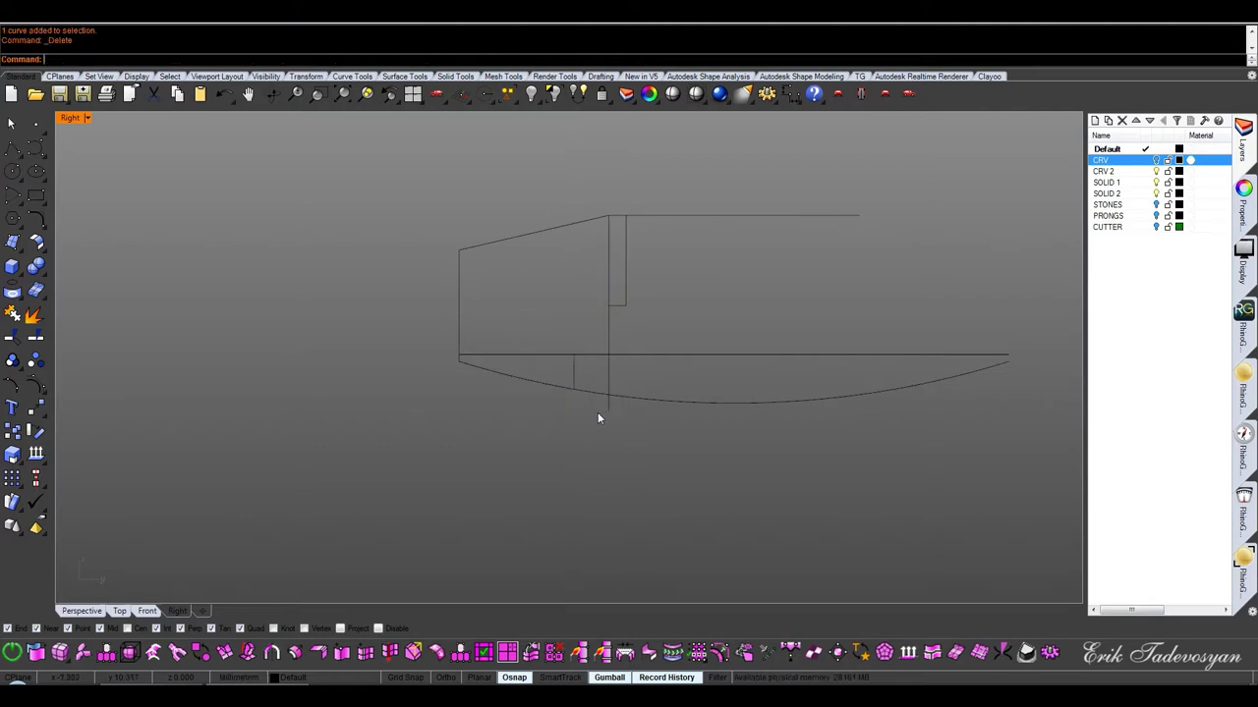
left_click(607, 408)
key("Delete")
left_click(702, 354)
key("Delete")
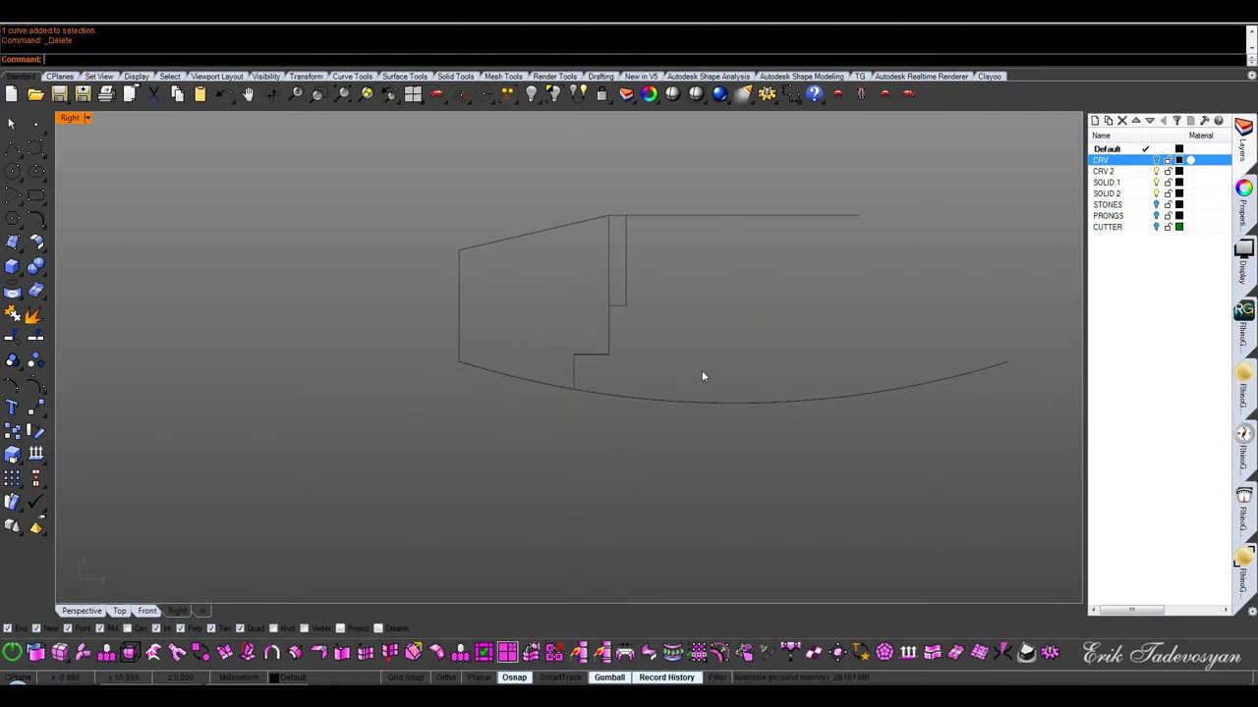
left_click(451, 351)
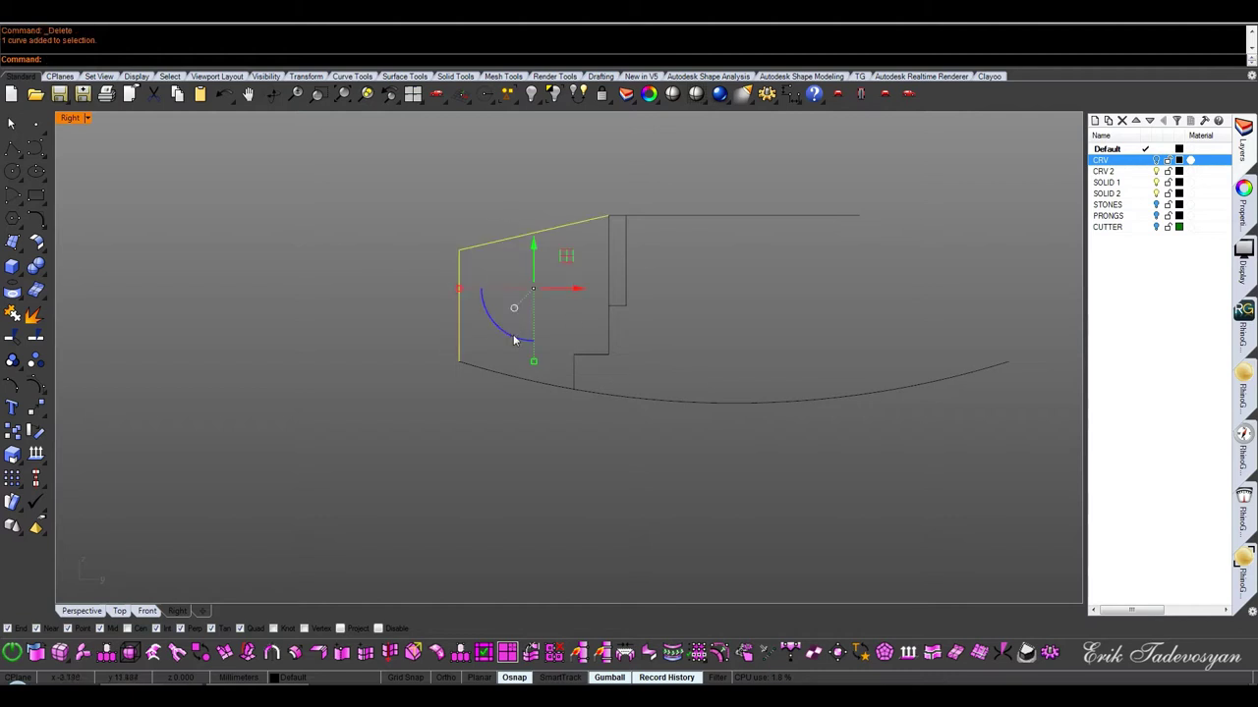
Copy and paste the bottom arc in place
key("Escape")
left_click(666, 401)
key("ctrl+c")
key("ctrl+v")
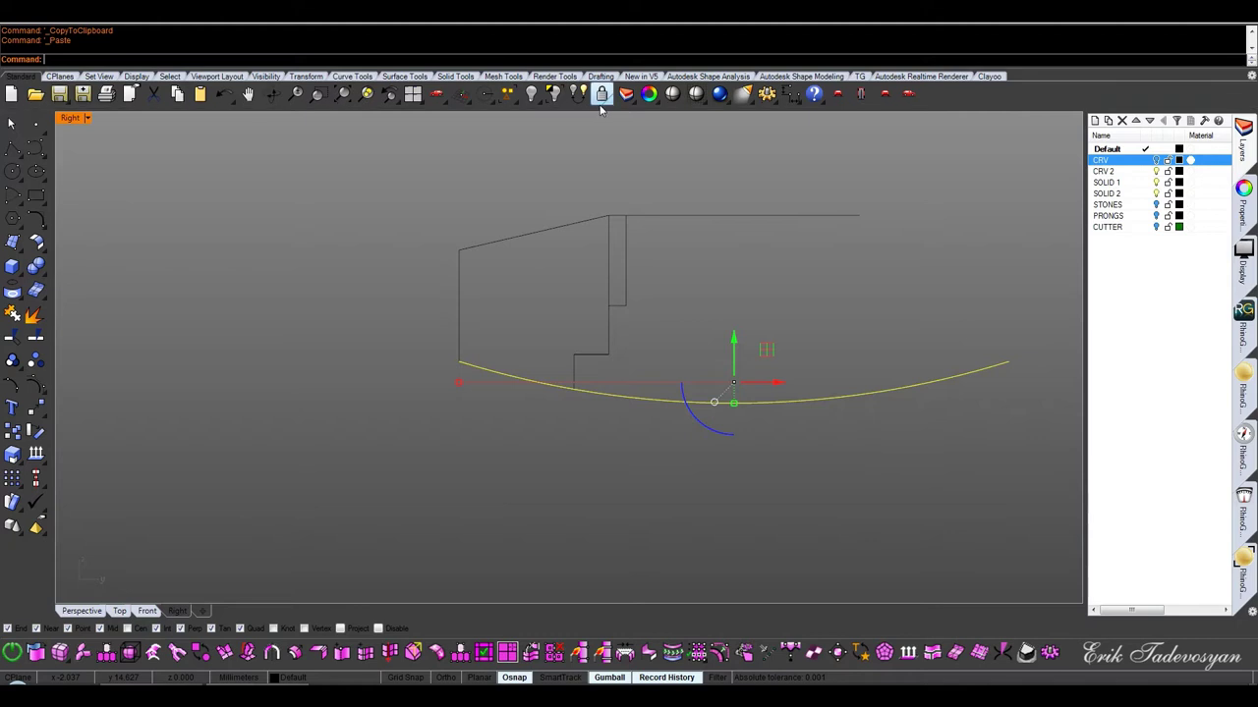
key("Escape")
Mirror the stepped curve about a vertical axis through the top line's midpoint
left_click(625, 250)
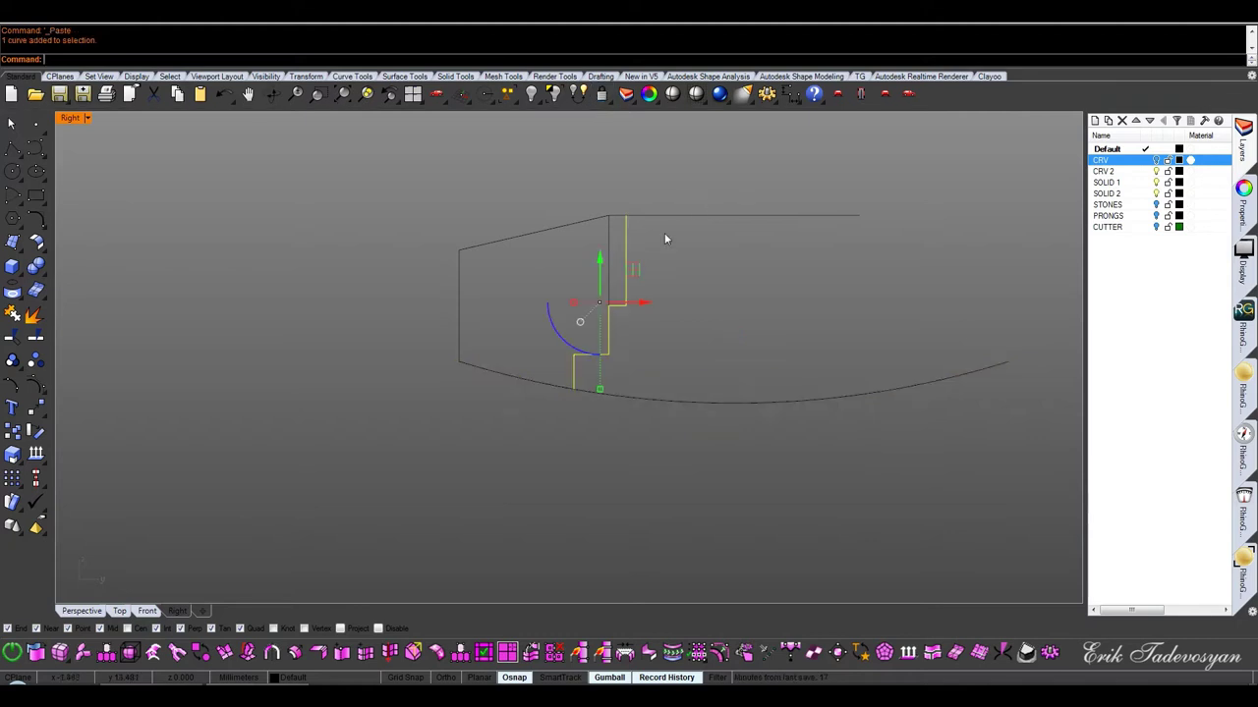
middle_click(664, 232)
left_click(441, 198)
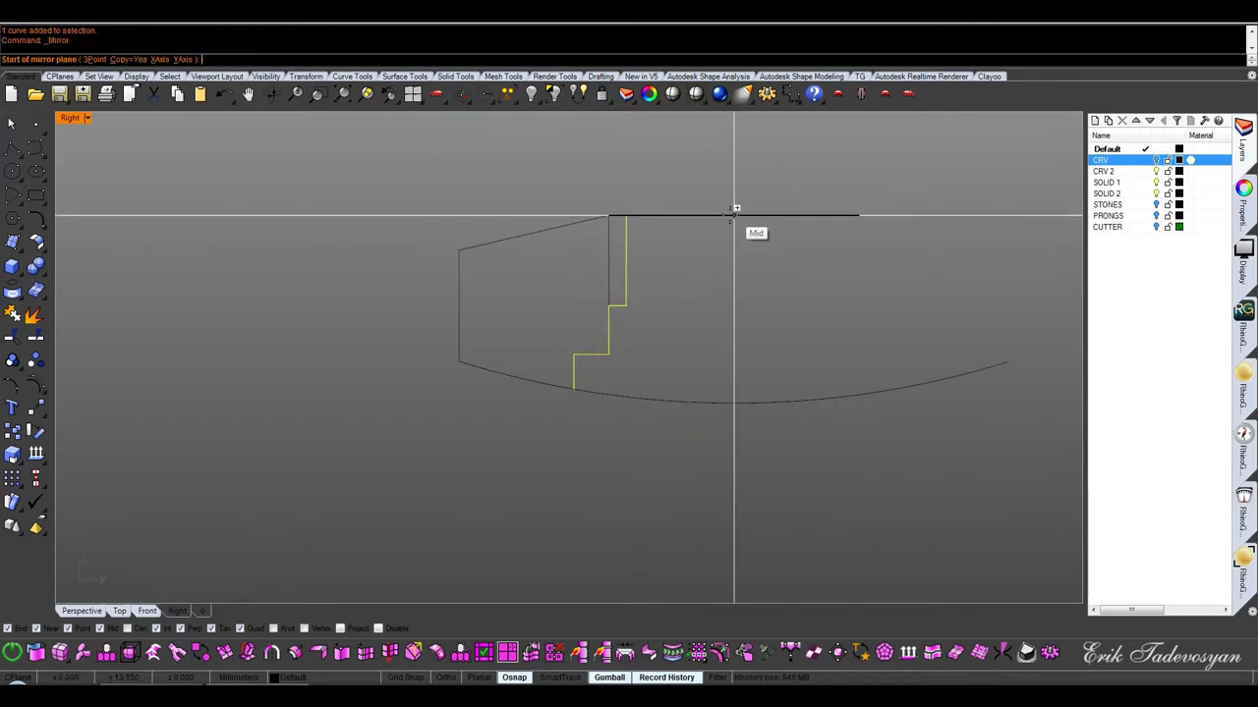
left_click(733, 214)
left_click(733, 306)
right_click_drag(800, 247, 759, 217)
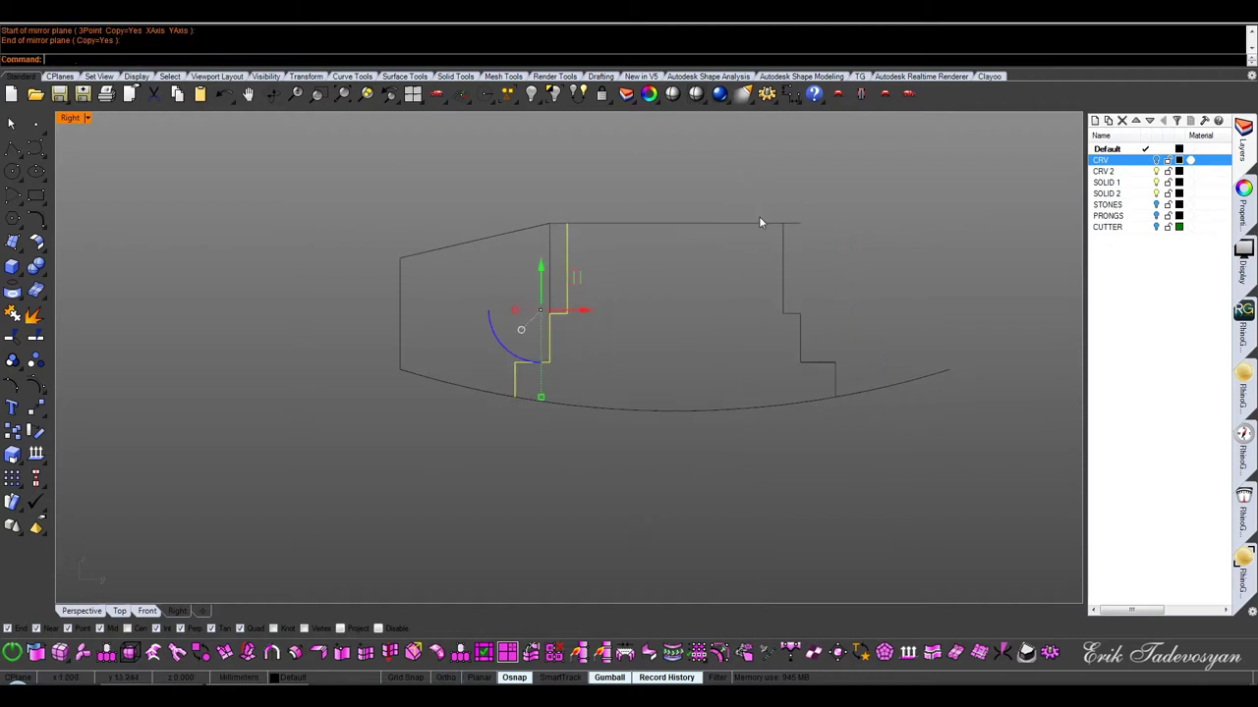
Hide everything except the right step, the top line and the pasted arc
left_click(784, 263)
left_click(792, 225)
left_click(804, 407)
left_click(864, 435)
left_click(556, 96)
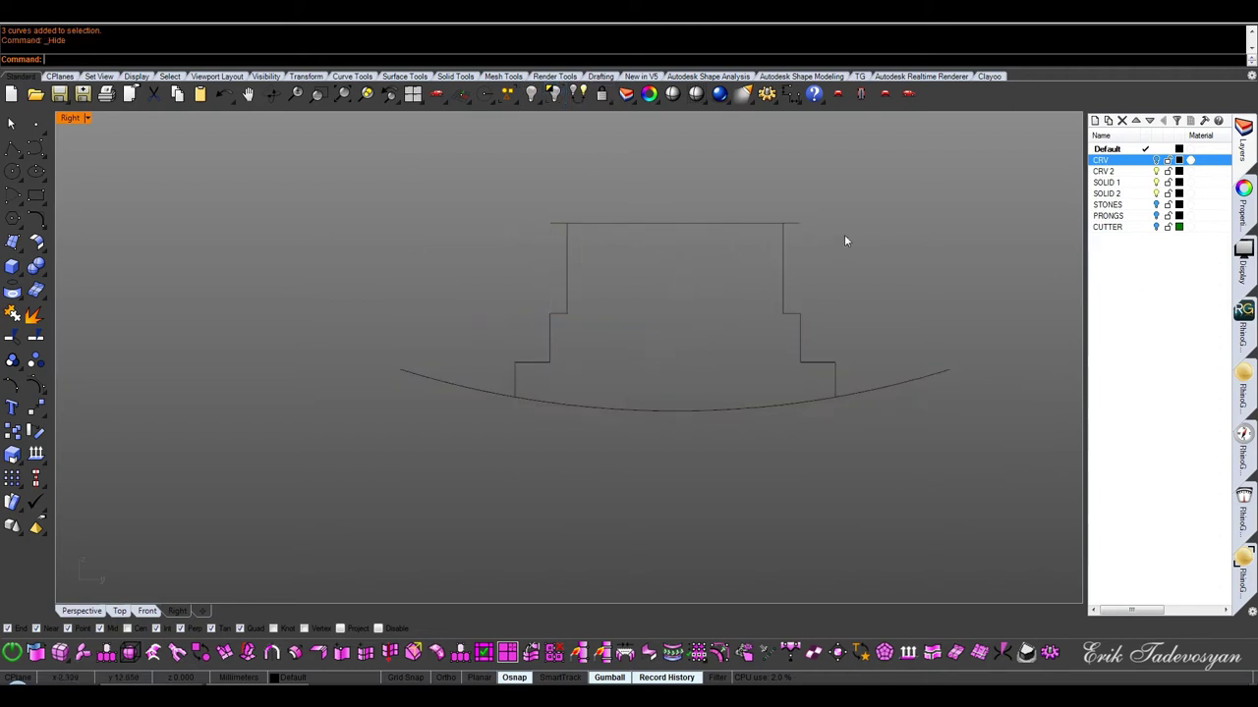
Trim the arc's overhanging ends and join the four curves into one closed profile
left_click(12, 337)
left_click(420, 375)
left_click(915, 392)
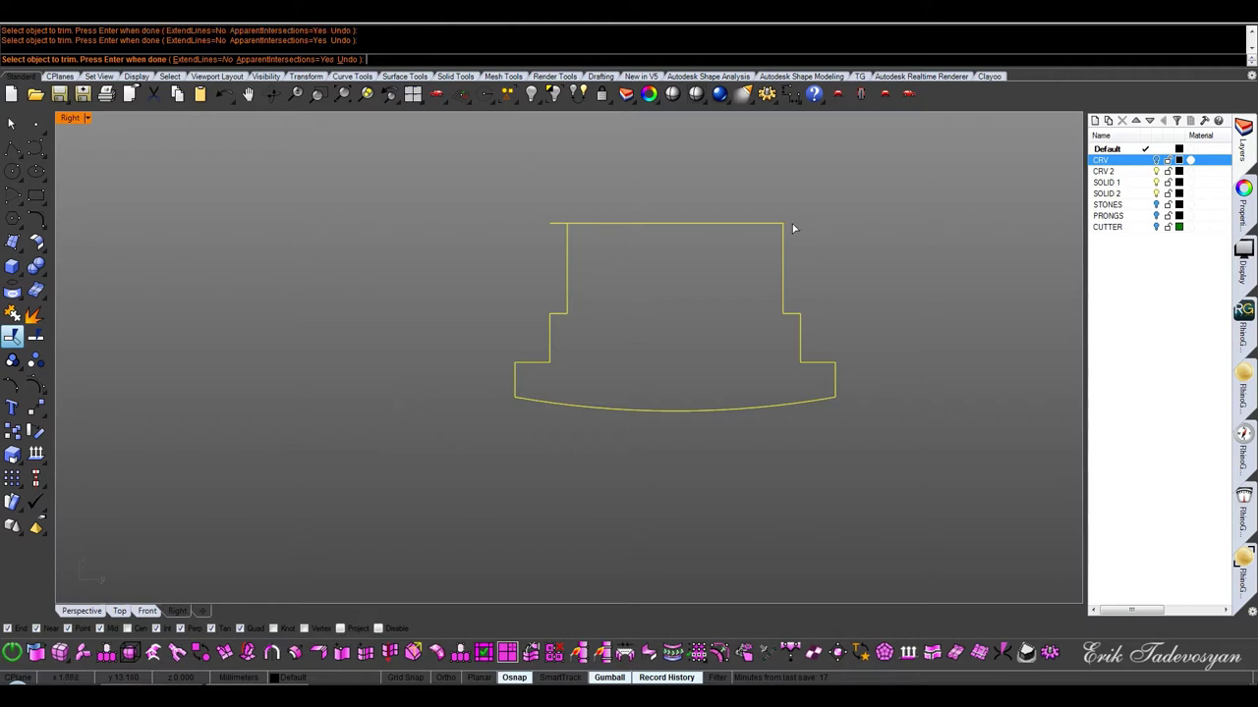
right_click_drag(754, 237, 636, 260)
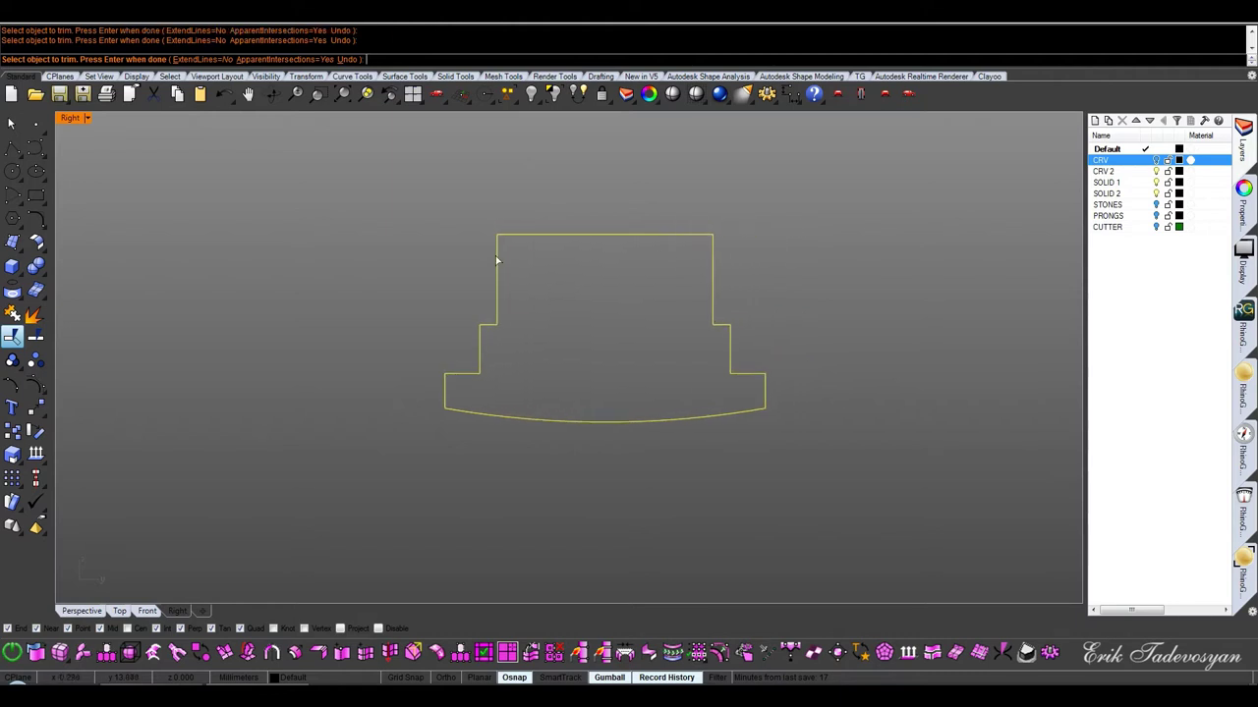
left_click(12, 315)
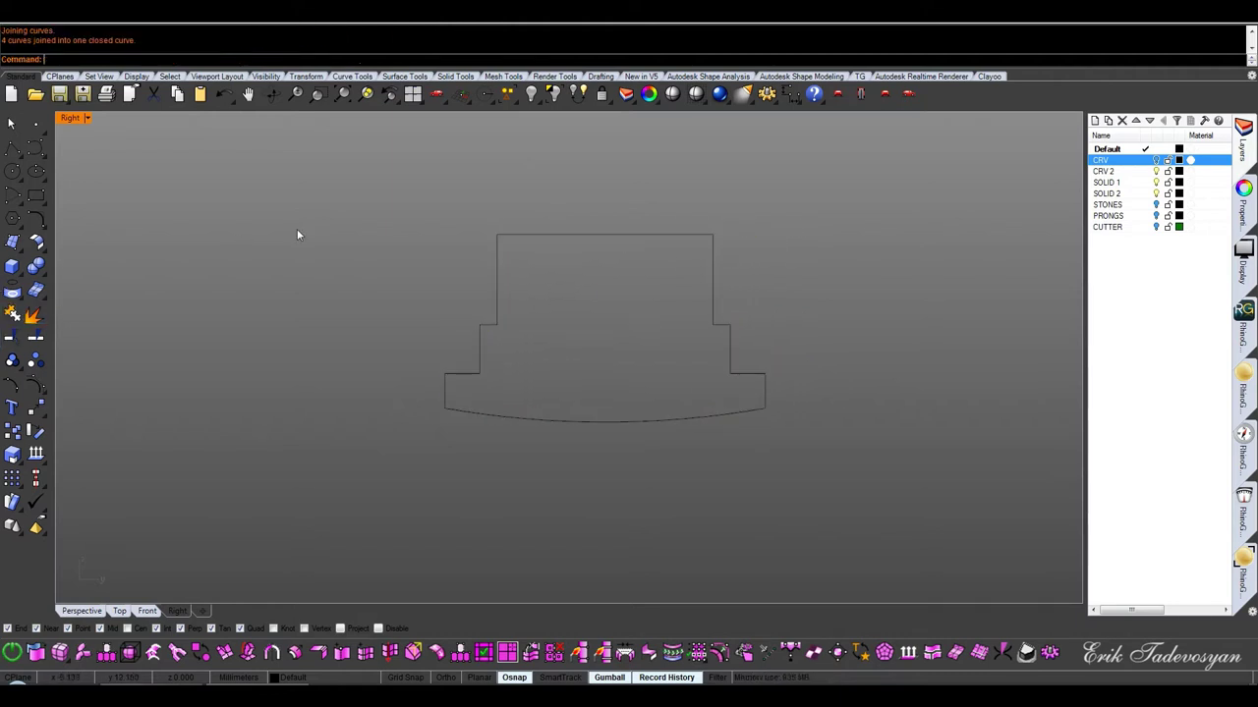
right_click_drag(635, 205, 700, 329)
left_click(728, 324)
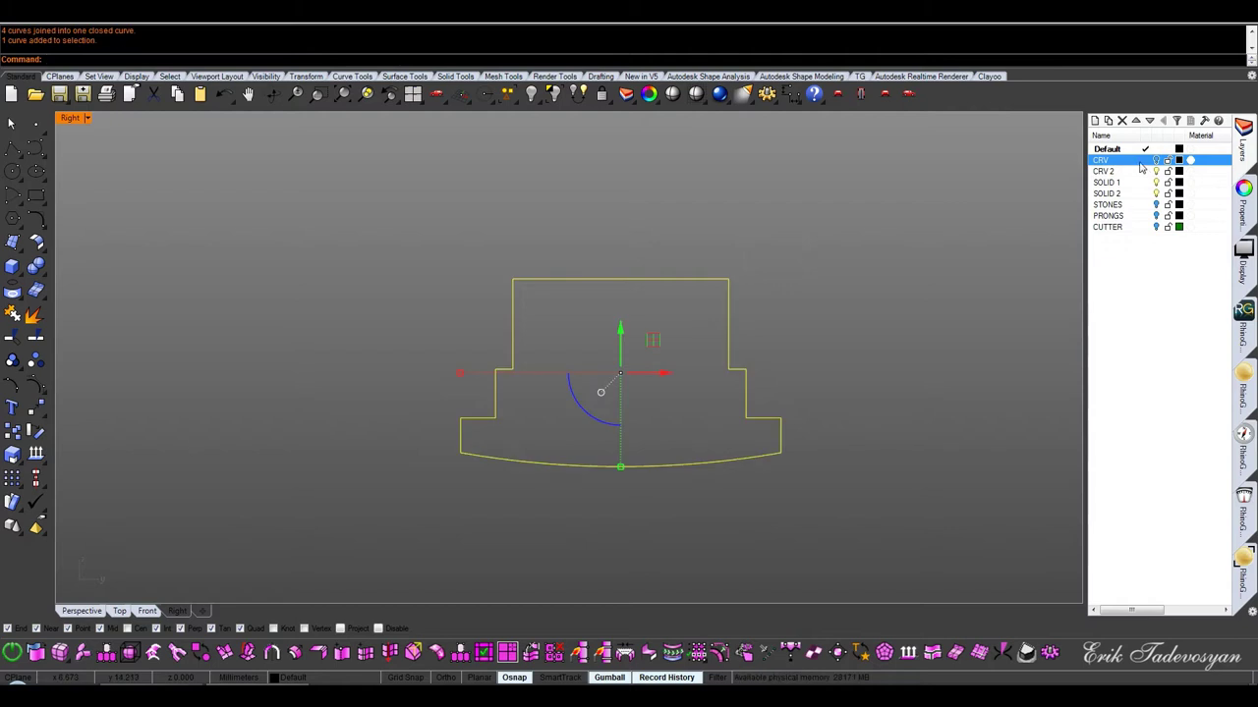
right_click(1141, 163)
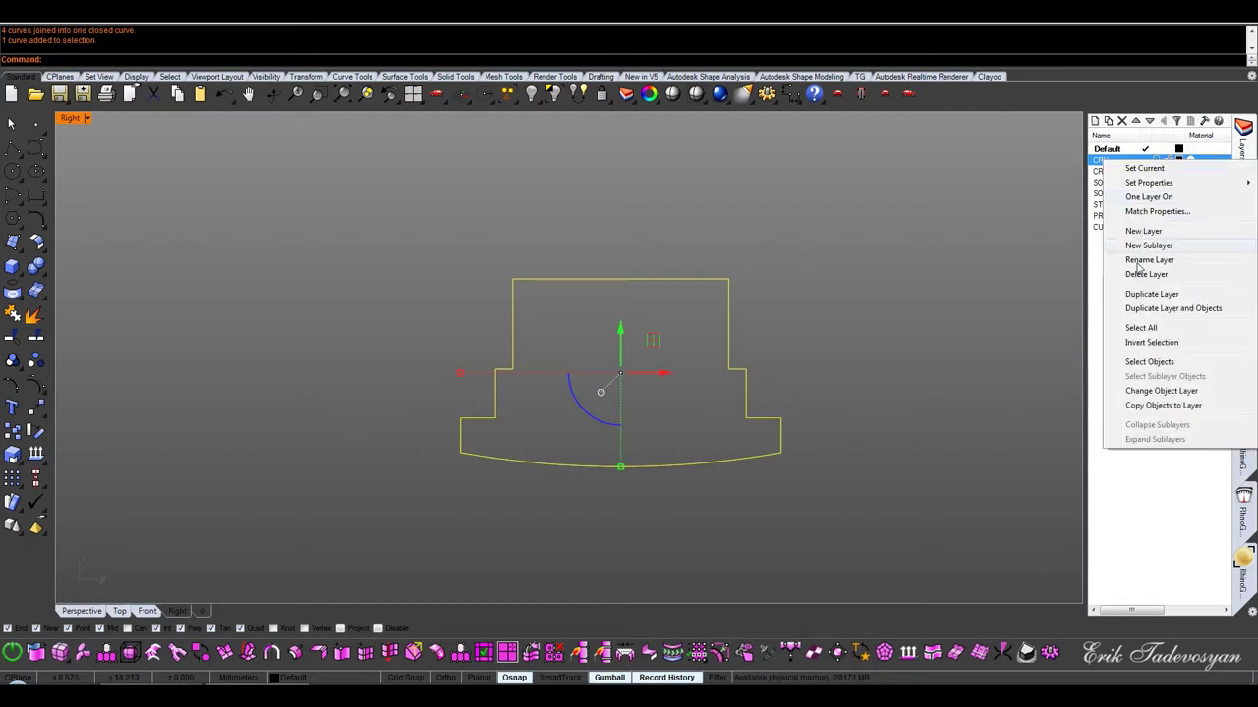
Put the closed profile on the CRV layer, show hidden curves, and trim the arc right of the step
left_click(1137, 391)
left_click(531, 96)
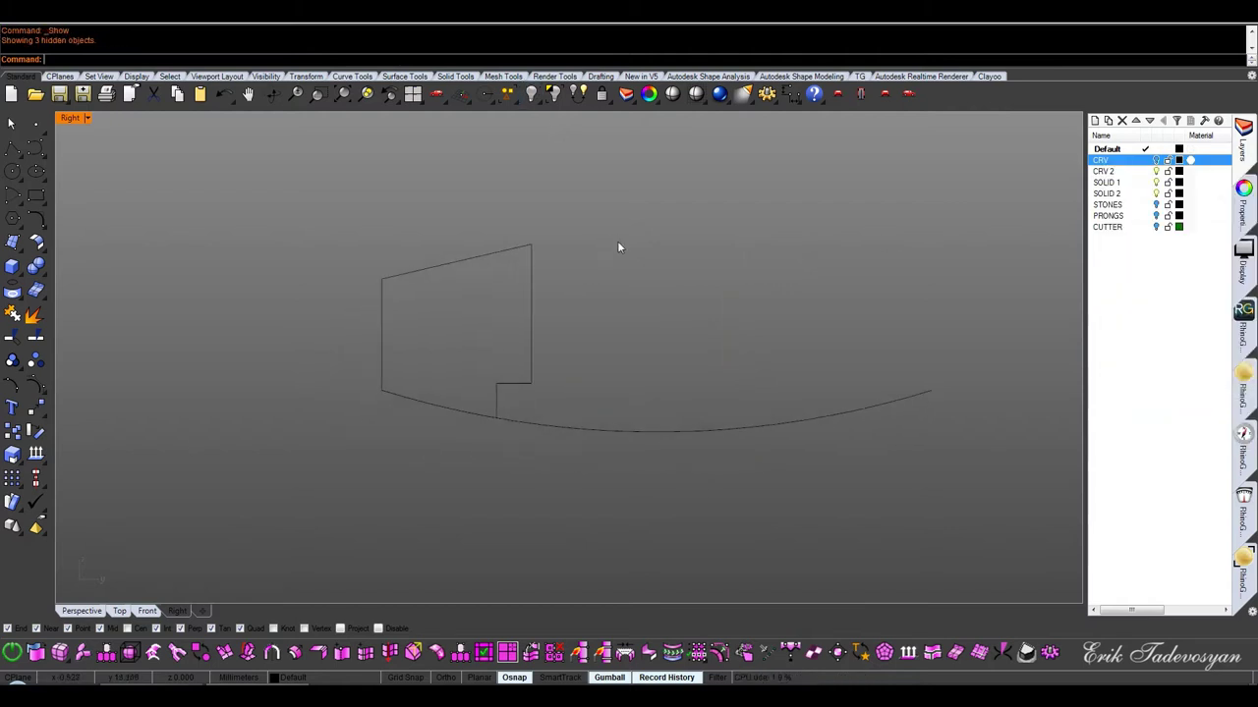
left_click(39, 340)
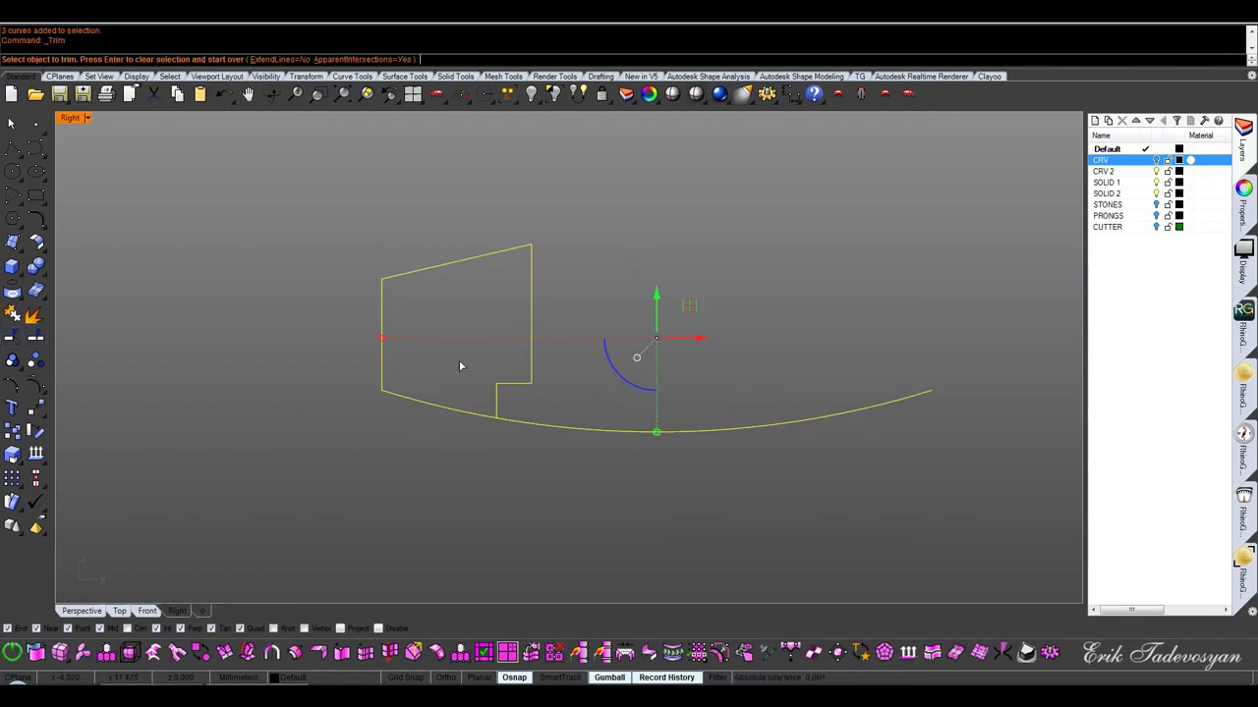
left_click(583, 423)
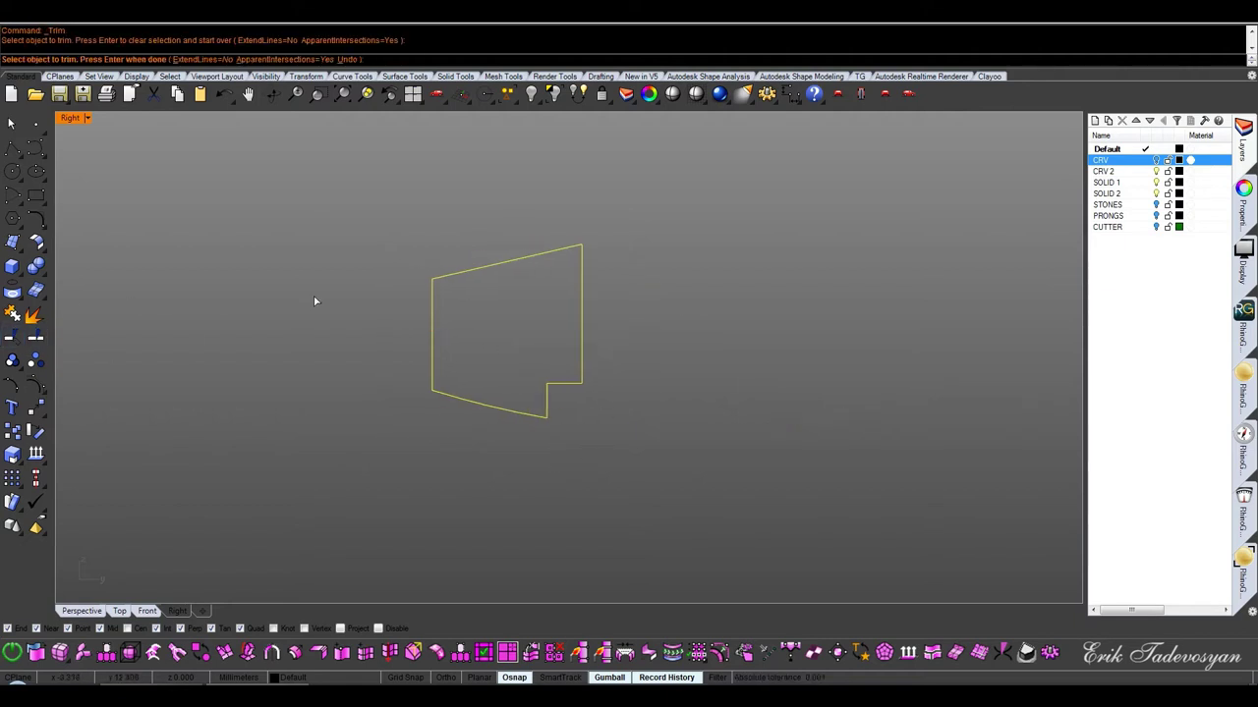
scroll(491, 253, "up", 1)
key("Return")
Explode the trimmed left profile into separate segments
left_click(520, 258)
middle_click(484, 282)
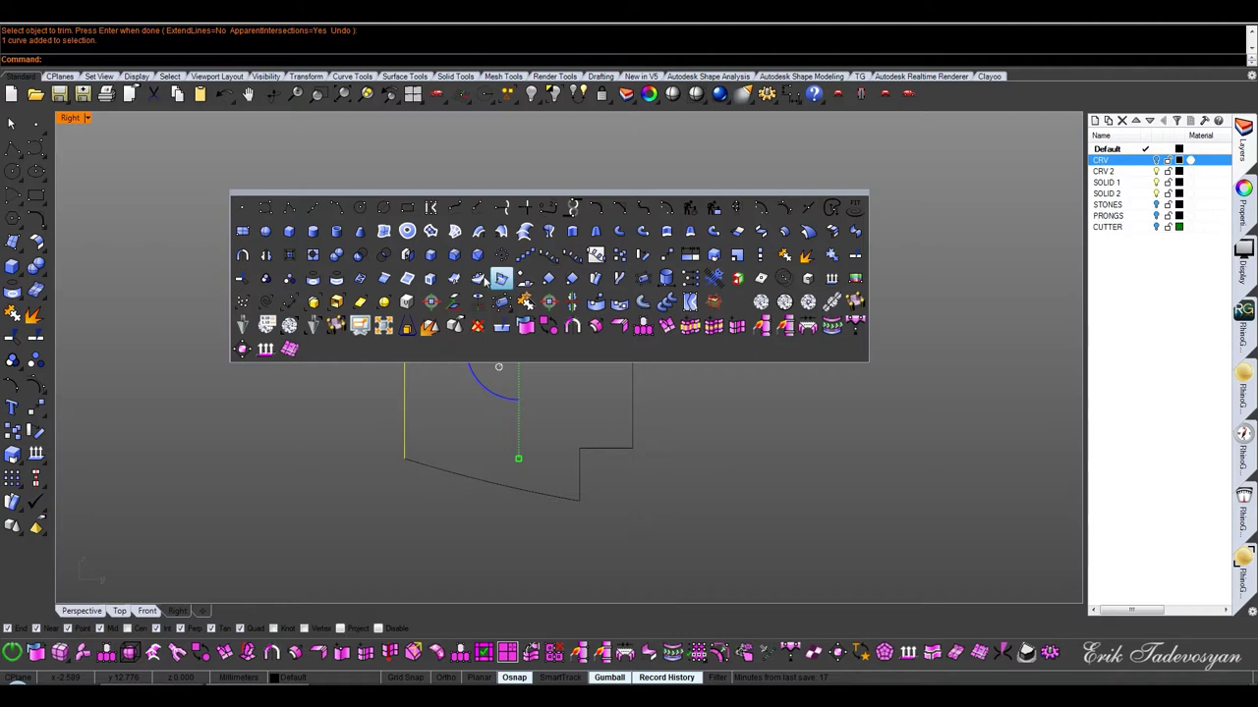
left_click(33, 314)
left_click(555, 272)
middle_click(556, 272)
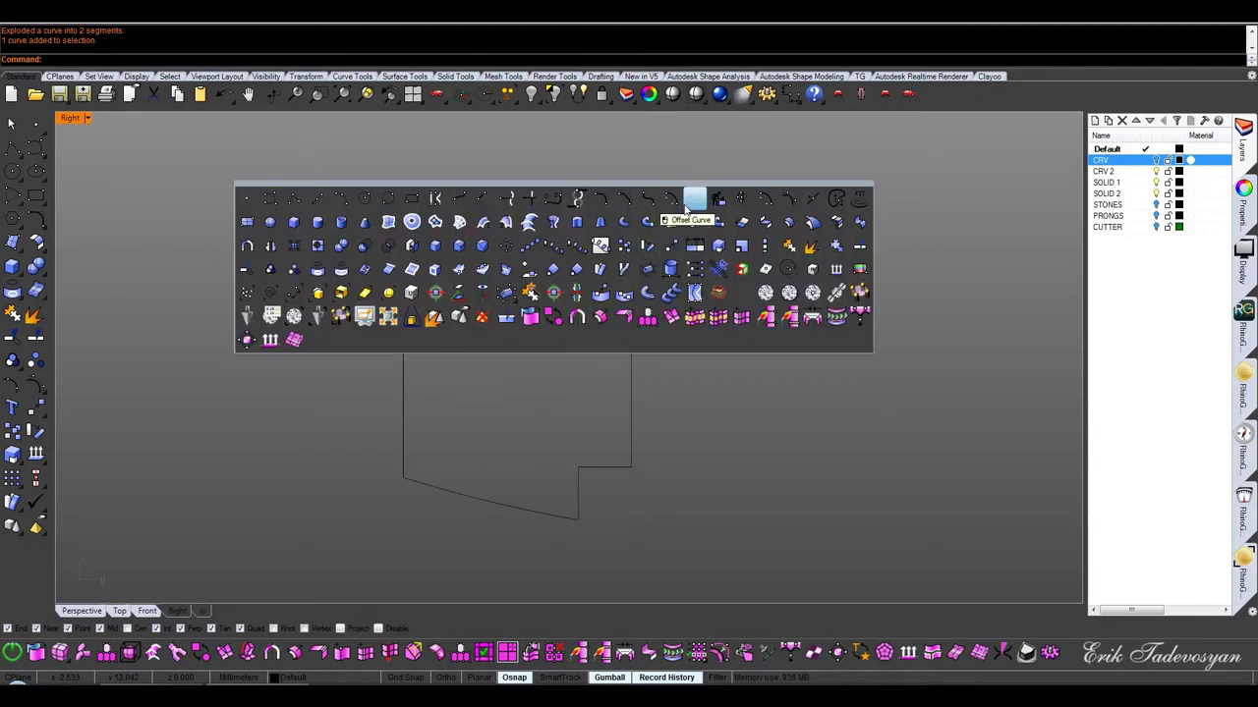
left_click(671, 200)
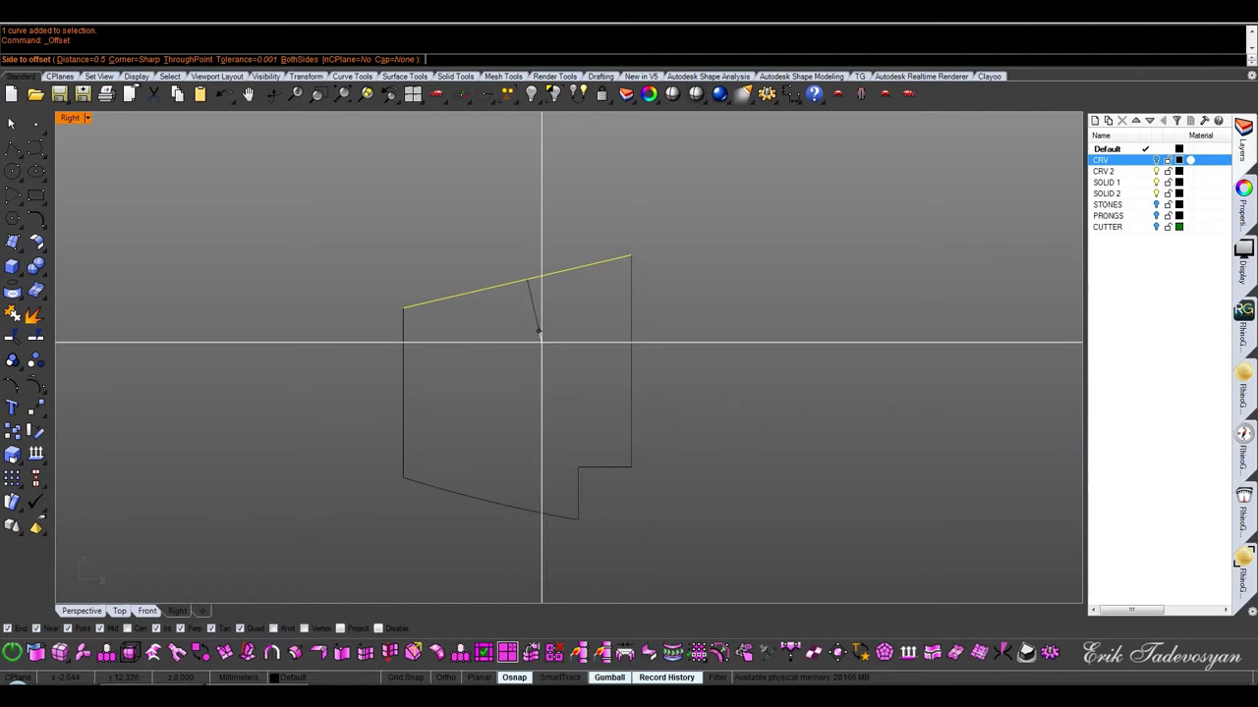
Offset the top line 0.26 below and connect the two lines' ends with a short line
type("26")
key("Return")
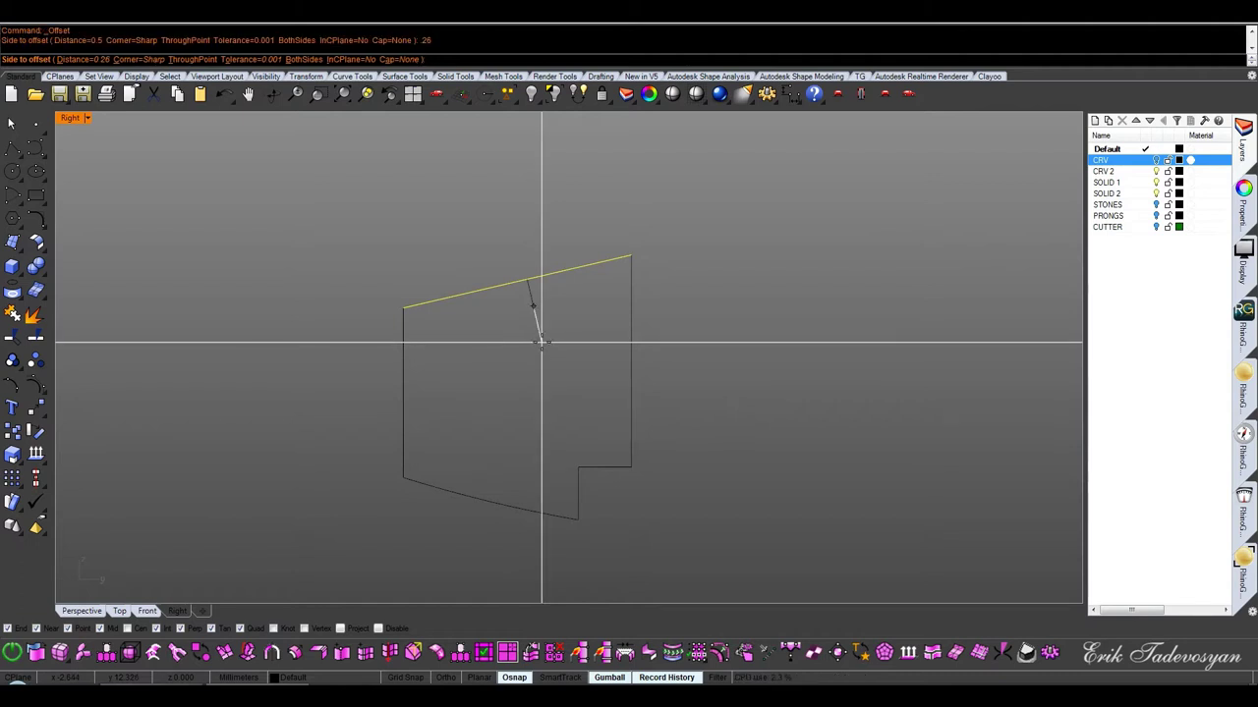
left_click(542, 343)
left_click(12, 145)
scroll(492, 304, "up", 3)
left_click(320, 308)
left_click(330, 358)
key("Return")
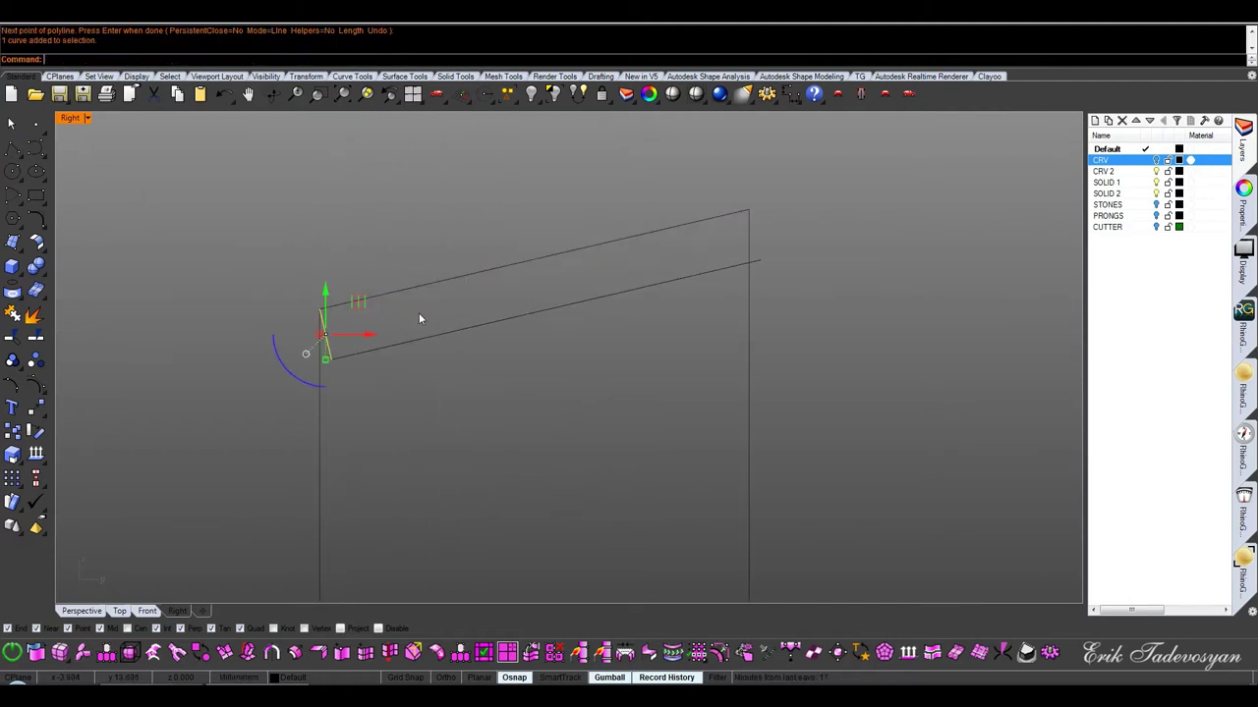
Offset the short connecting line twice, at 0.35 and 0.45
middle_click(404, 329)
left_click(534, 244)
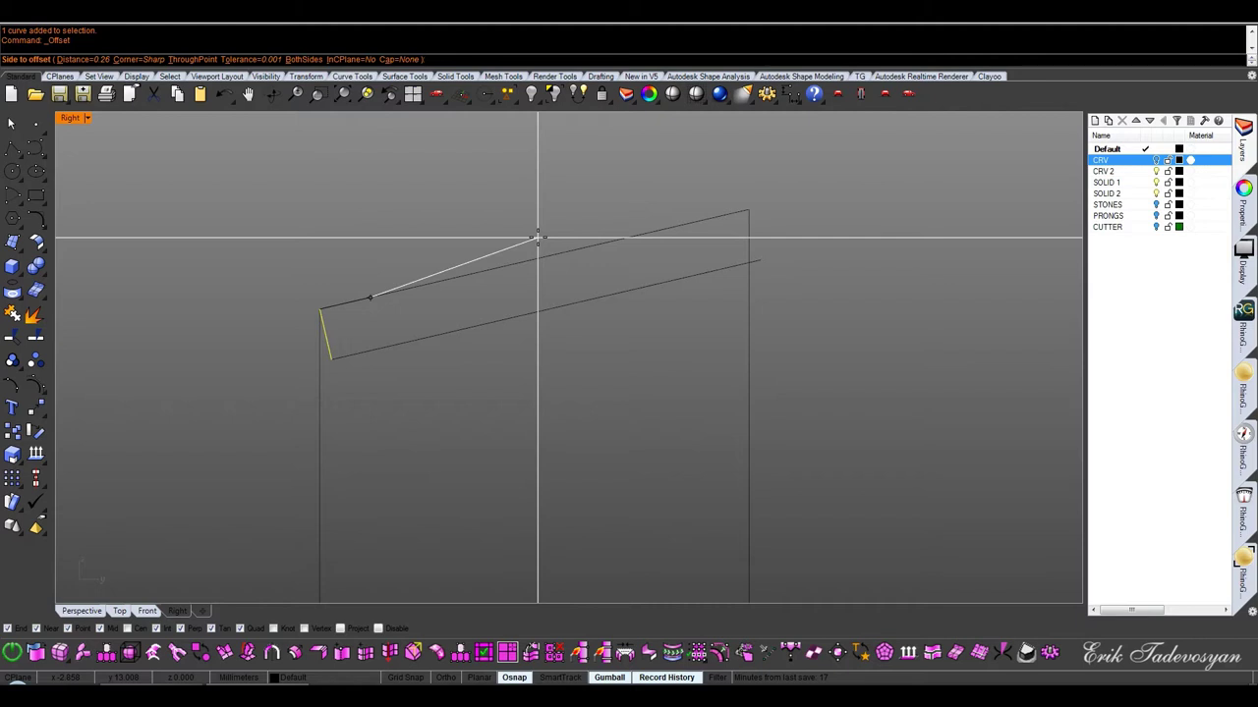
type(".35")
key("Return")
left_click(551, 254)
key("Return")
key("Return")
left_click(560, 262)
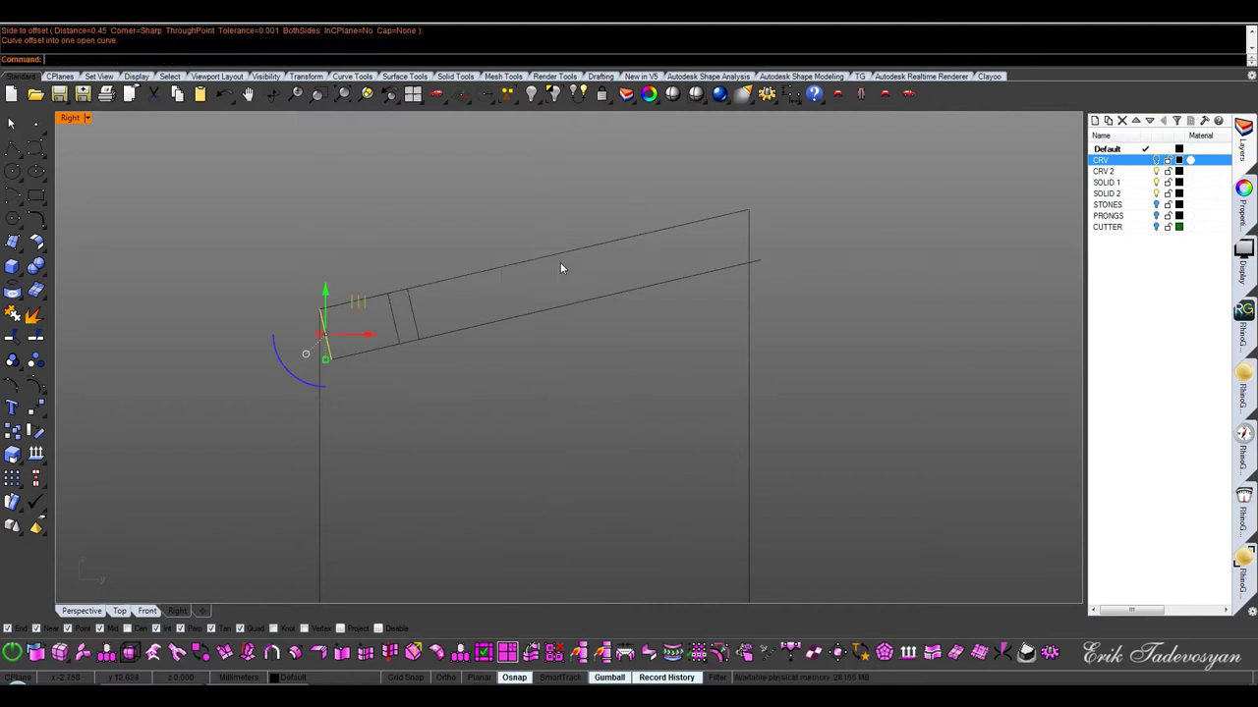
Draw a diagonal groove line from the upper corner to the lower intersection and delete the unneeded short line
left_click(12, 149)
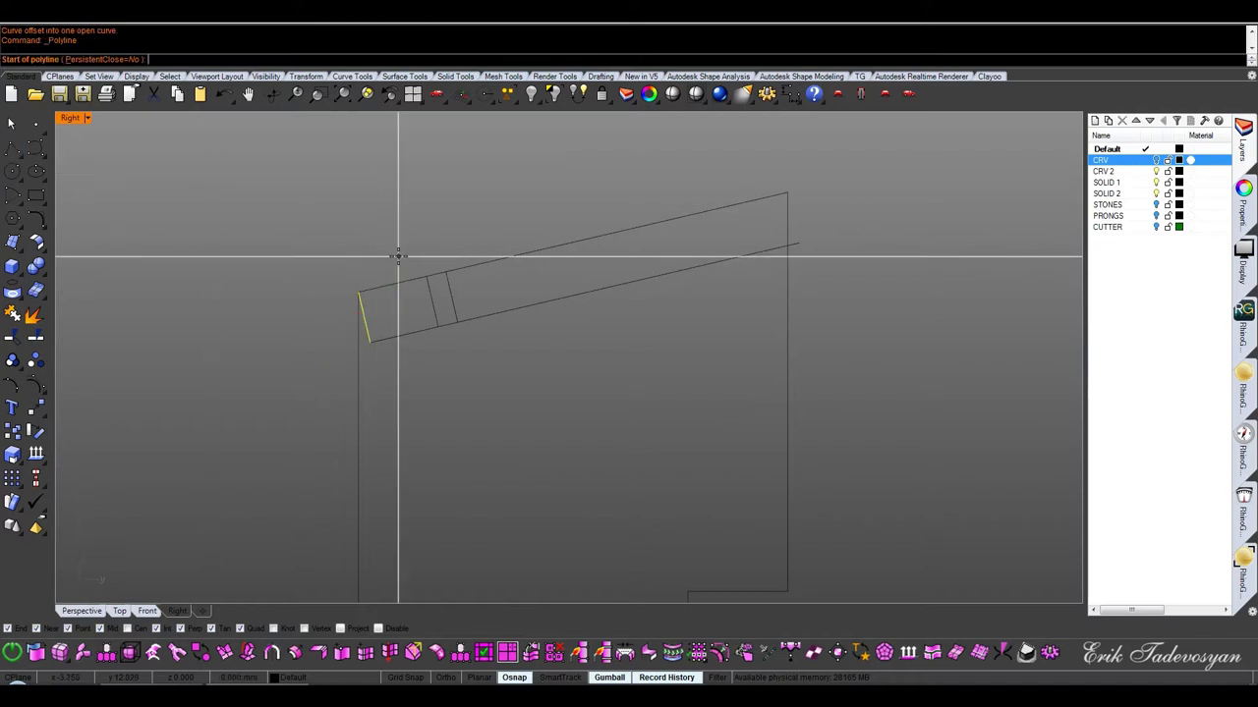
left_click(427, 277)
left_click(457, 321)
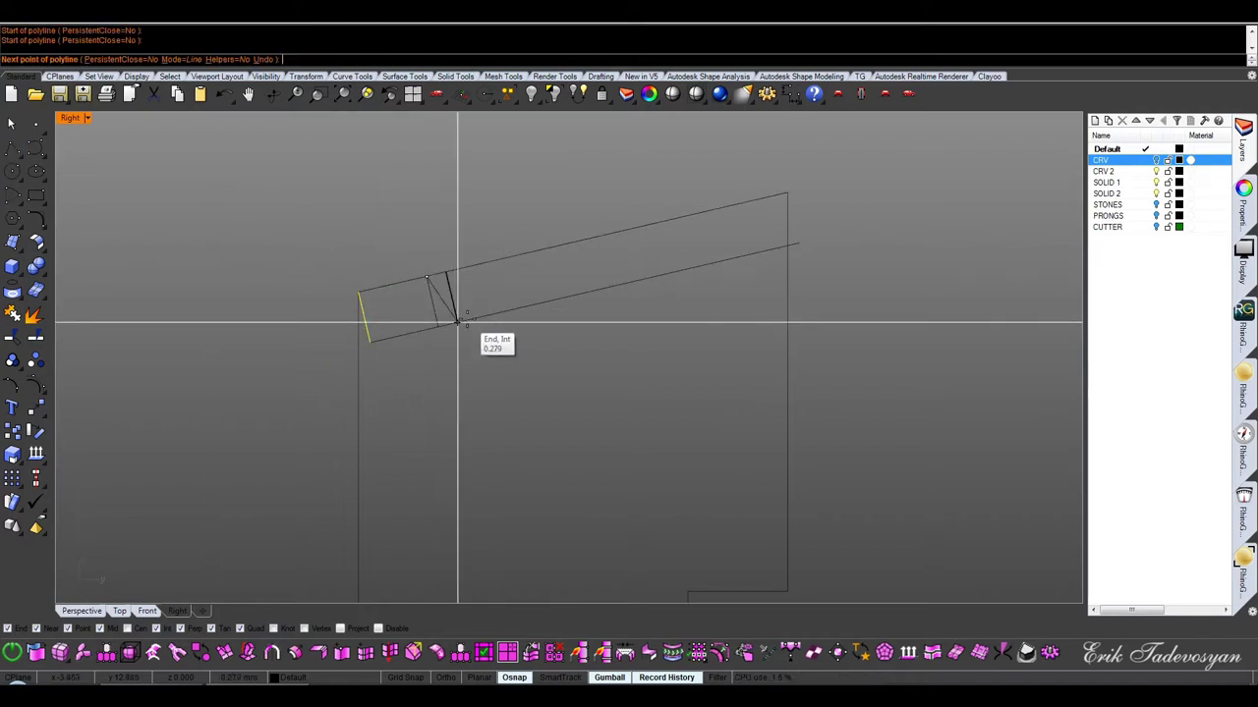
key("Return")
key("Delete")
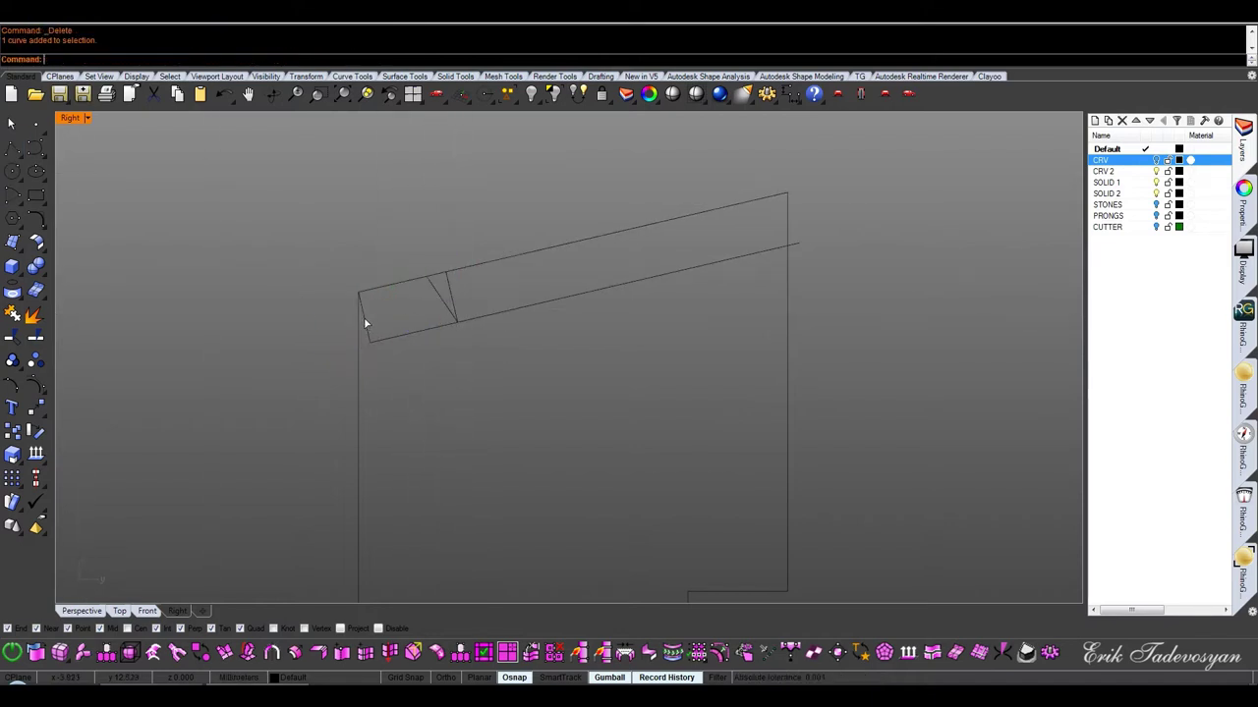
Mirror the short groove line about the midpoint to the other end of the top
left_click(441, 309)
middle_click(441, 309)
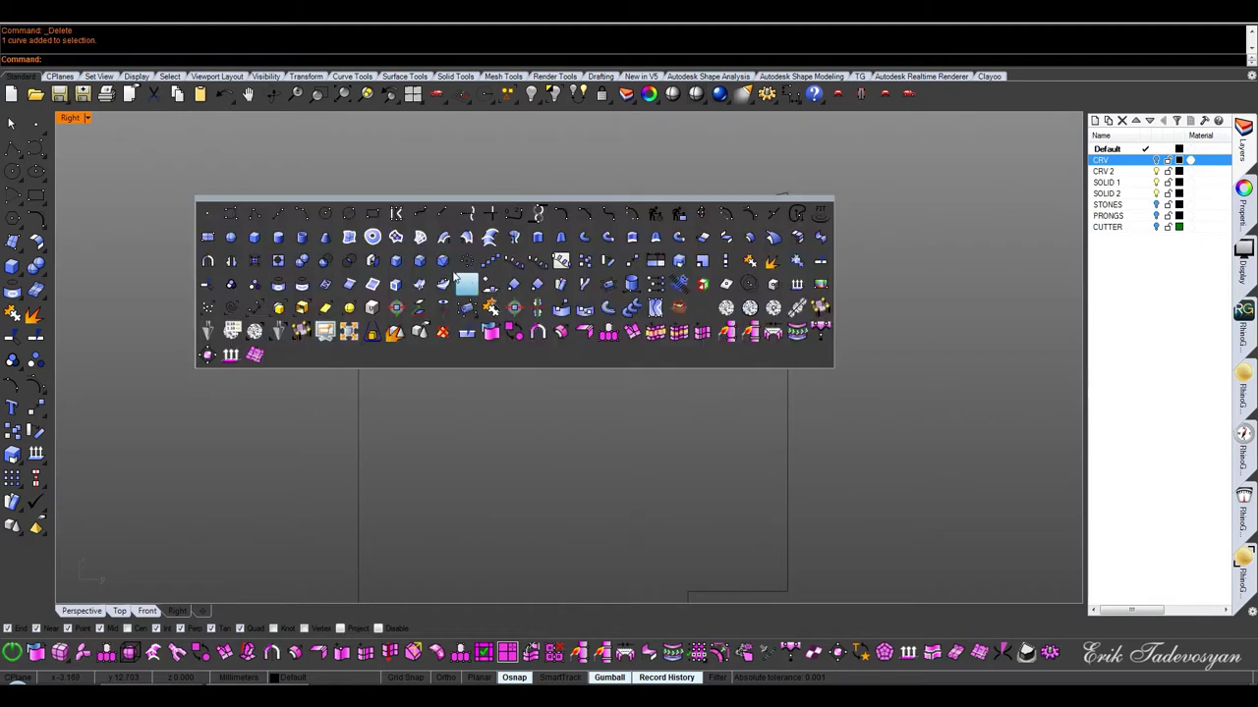
left_click(232, 261)
left_click(583, 291)
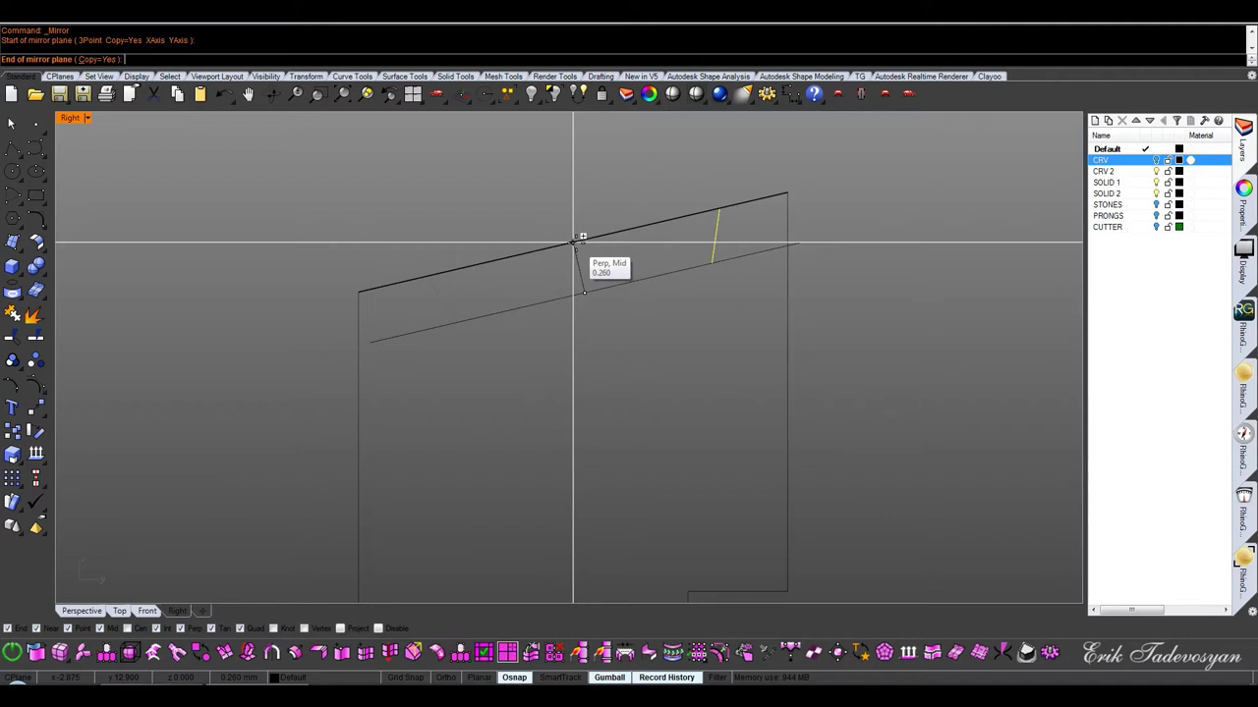
left_click(575, 242)
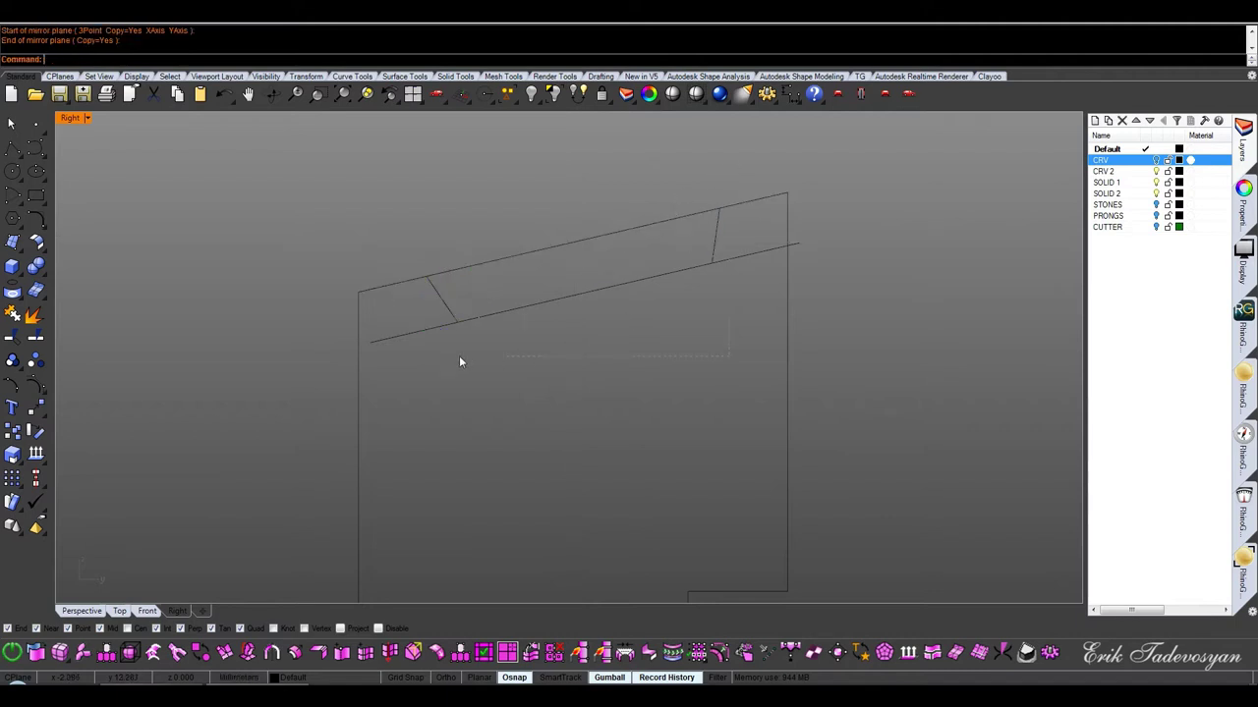
Trim away the excess middle, lower and overhanging line segments
left_click(12, 312)
left_click(477, 265)
left_click(420, 340)
left_click(751, 255)
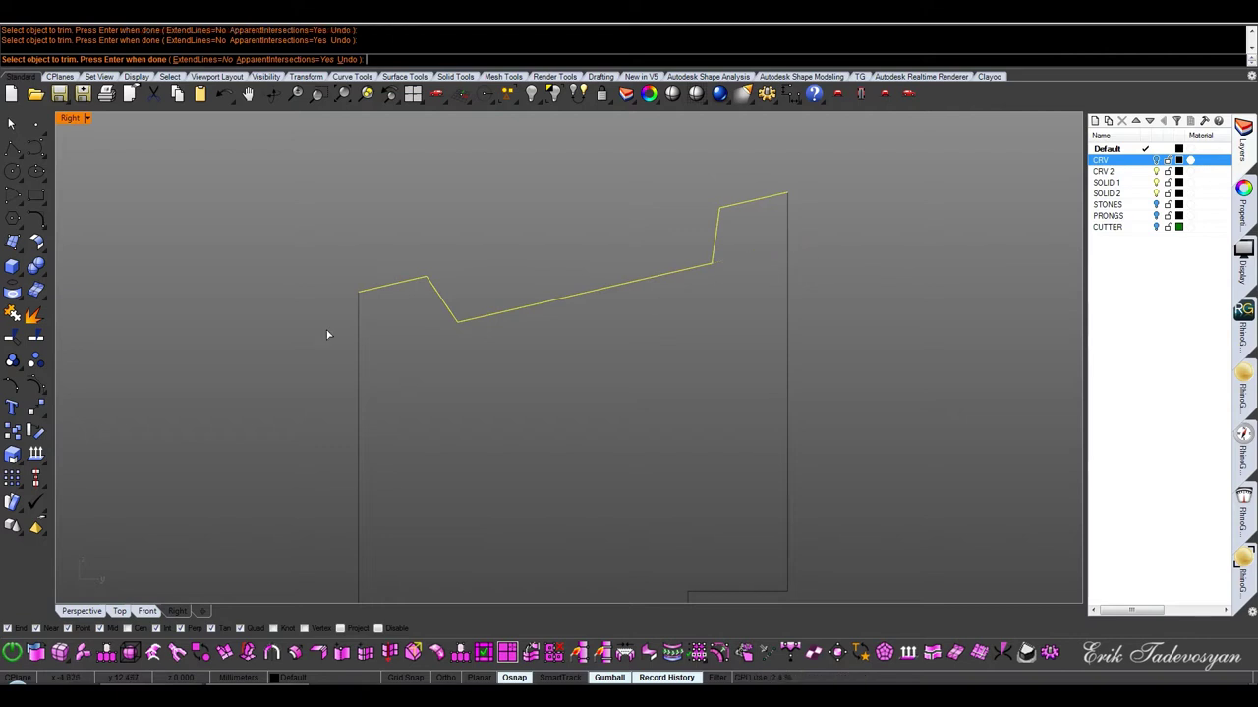
key("Escape")
scroll(506, 217, "down", 3)
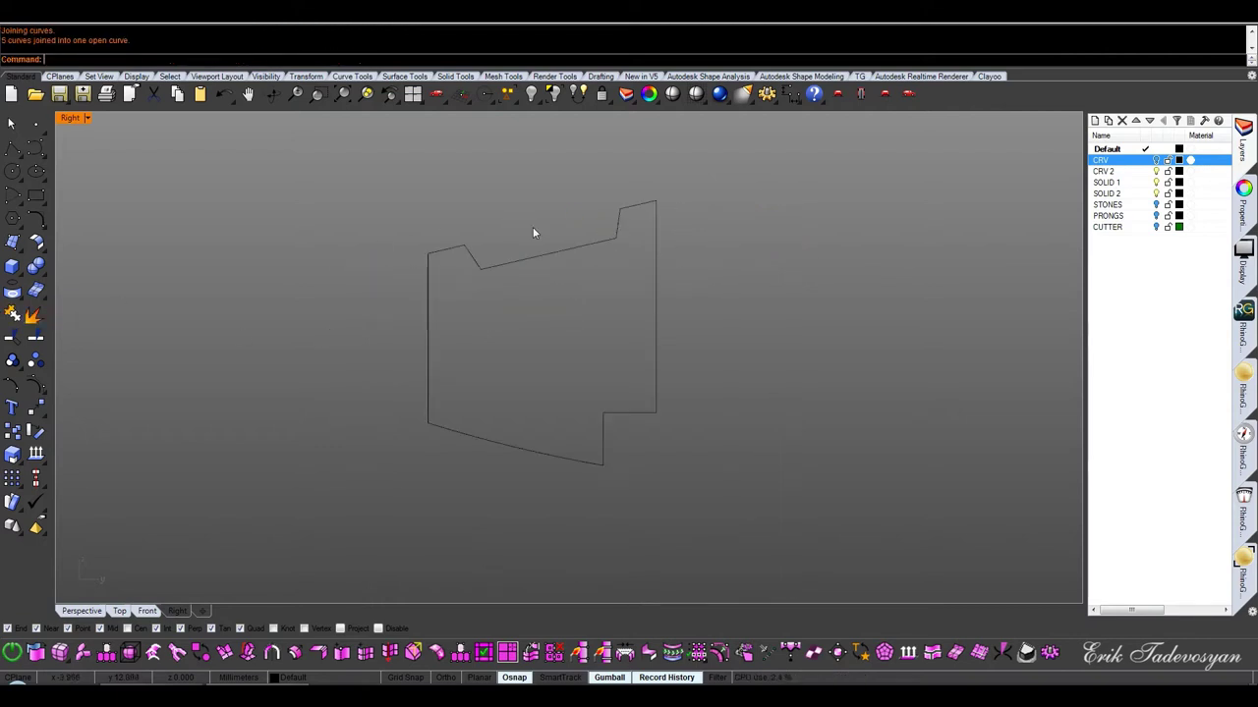
Join the three profile curves into one and show the rail circle's layer
left_click(528, 501)
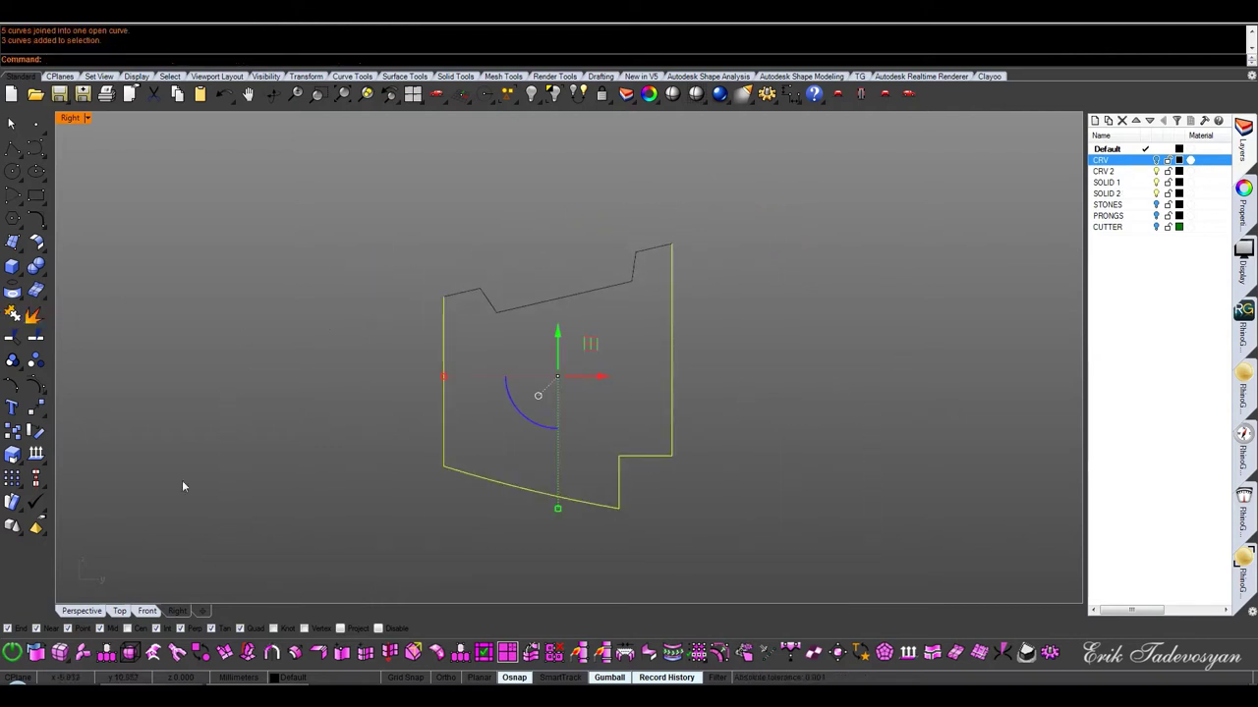
left_click(12, 313)
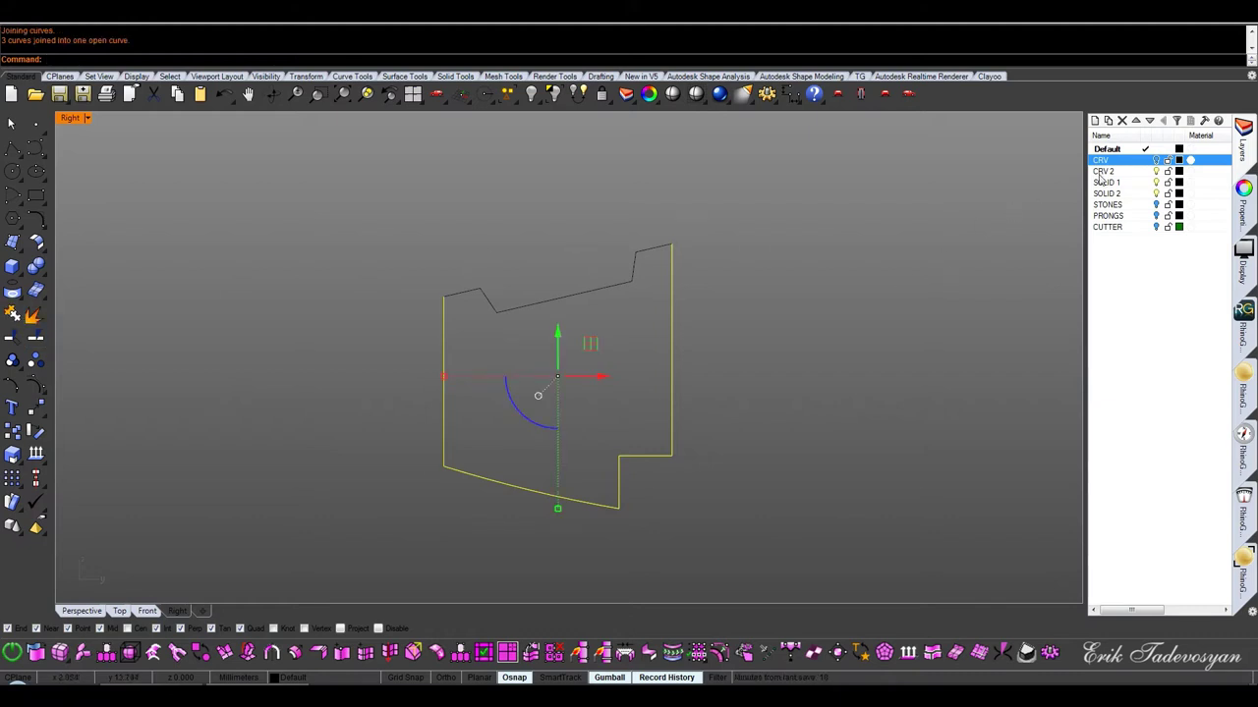
left_click(1157, 160)
In full Perspective, Sweep1 the joined profile along the ring rail circle to create the band
key("ctrl+F4")
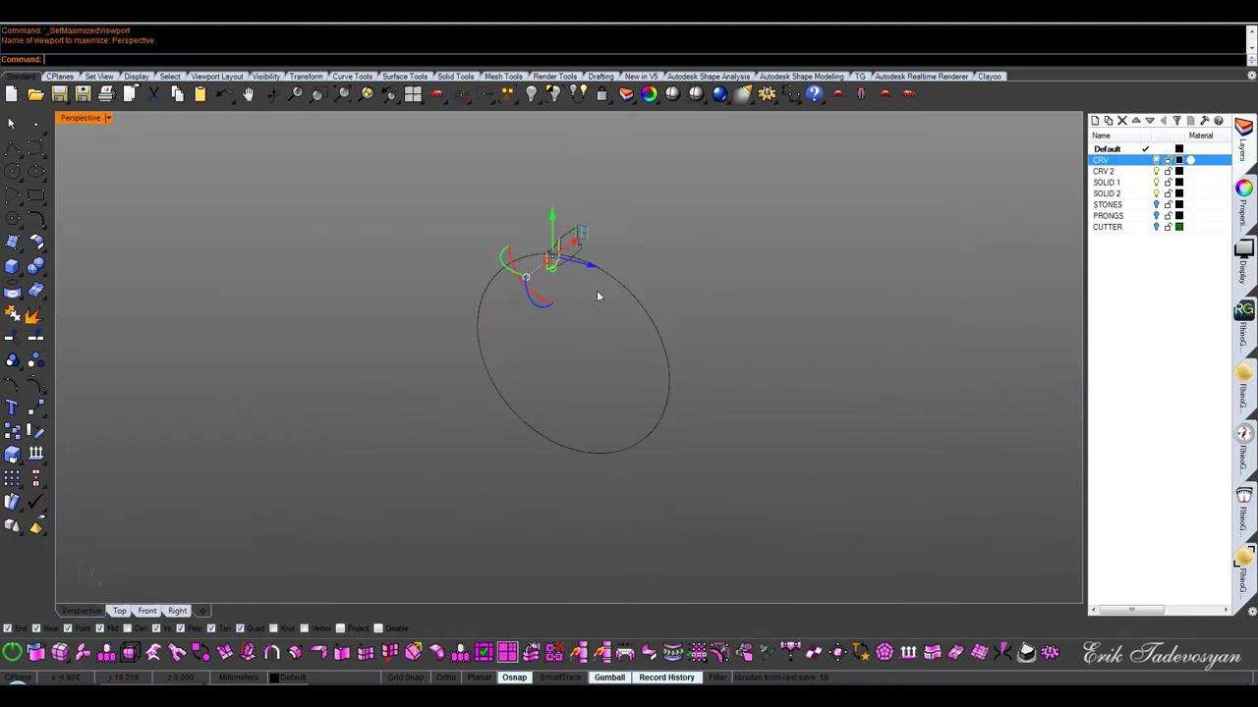
scroll(555, 246, "up", 1)
scroll(553, 213, "up", 1)
scroll(542, 201, "up", 1)
scroll(535, 188, "up", 1)
right_click_drag(535, 188, 709, 437)
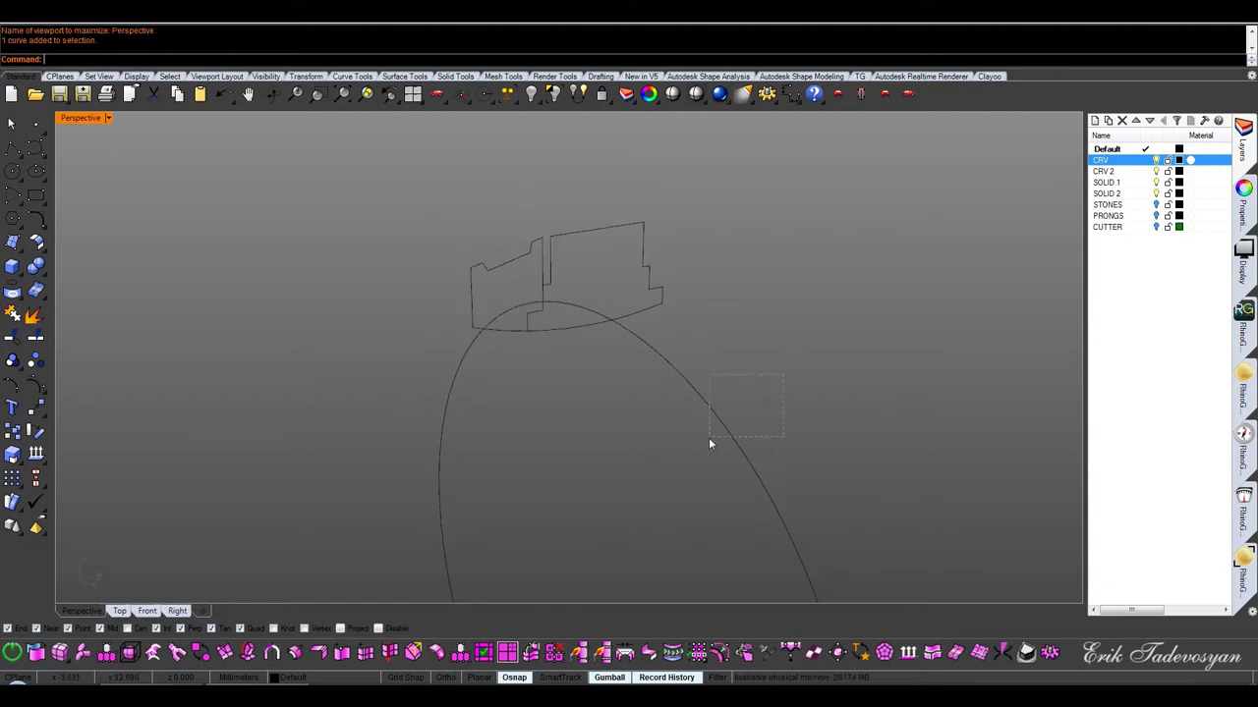
left_click(708, 437)
middle_click(783, 322)
left_click(759, 275)
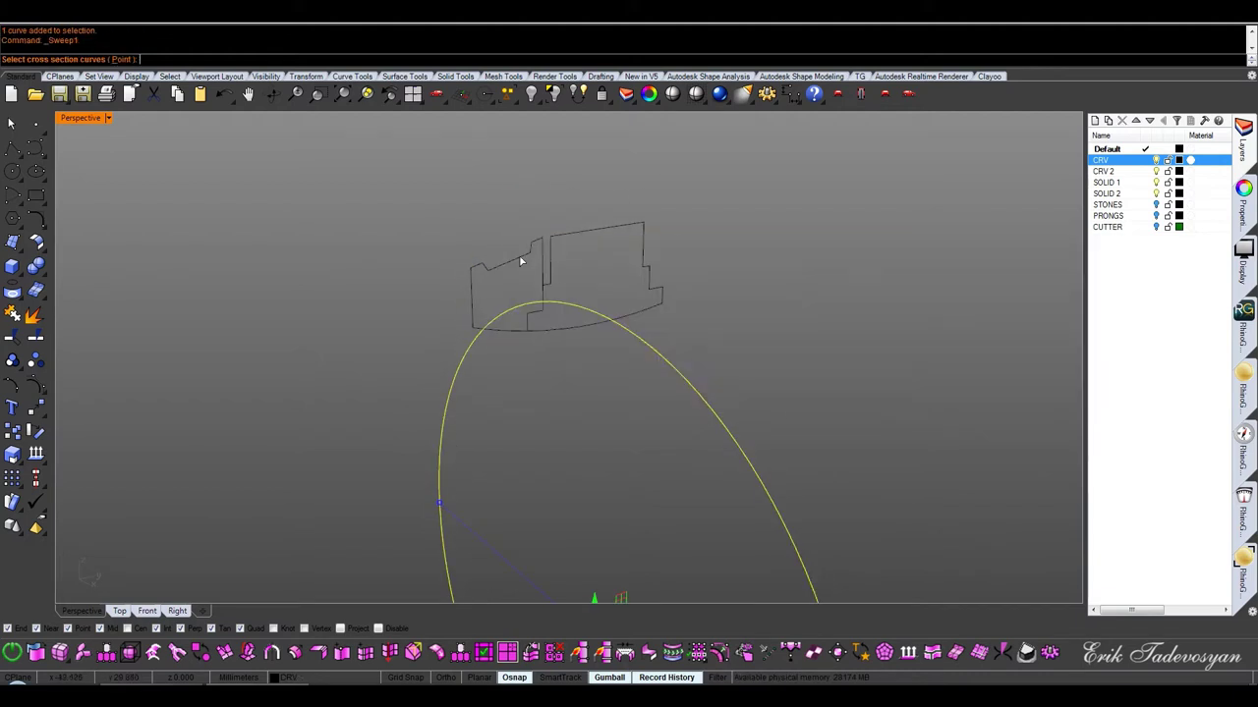
key("Return")
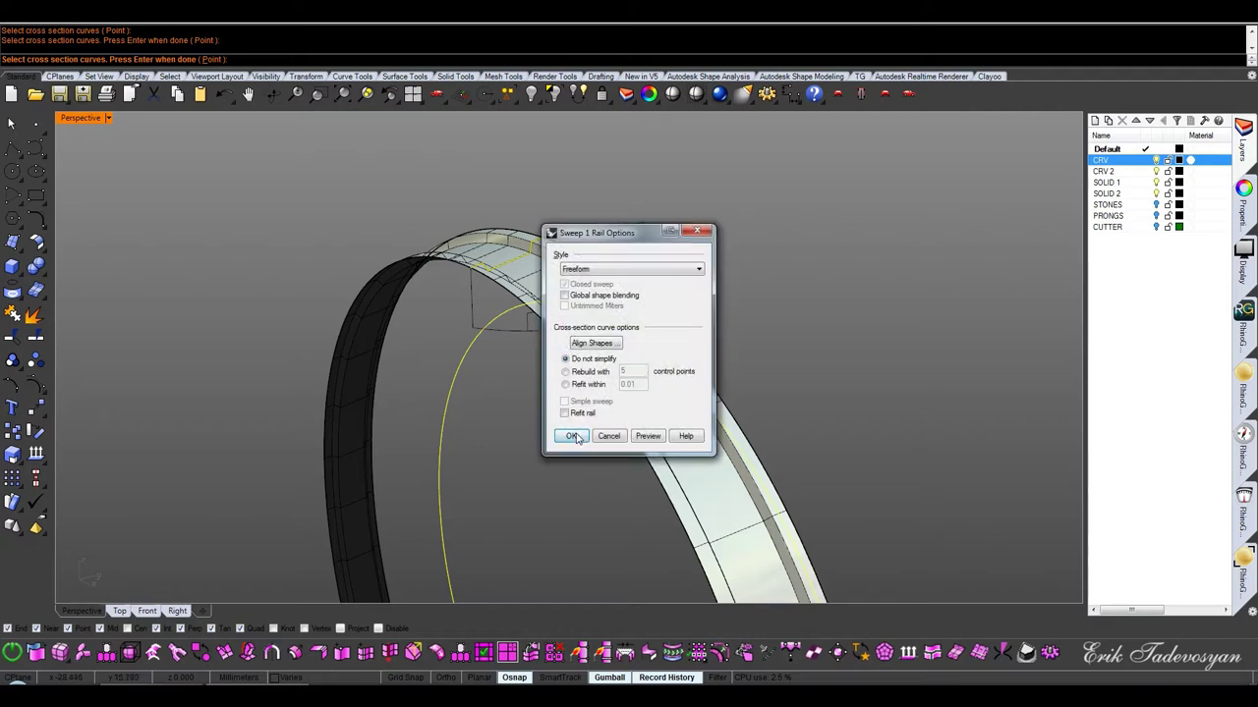
key("Return")
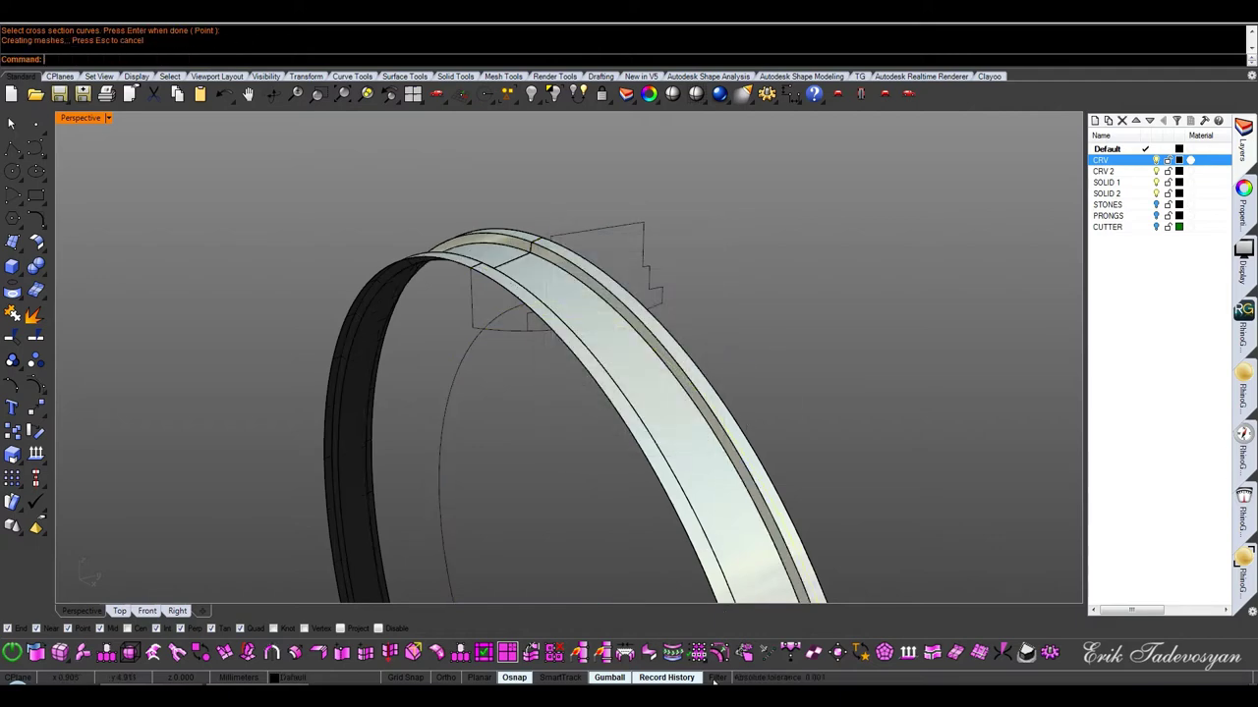
In the full Right view, select the groove's top profile curve and show its control points
left_click(716, 678)
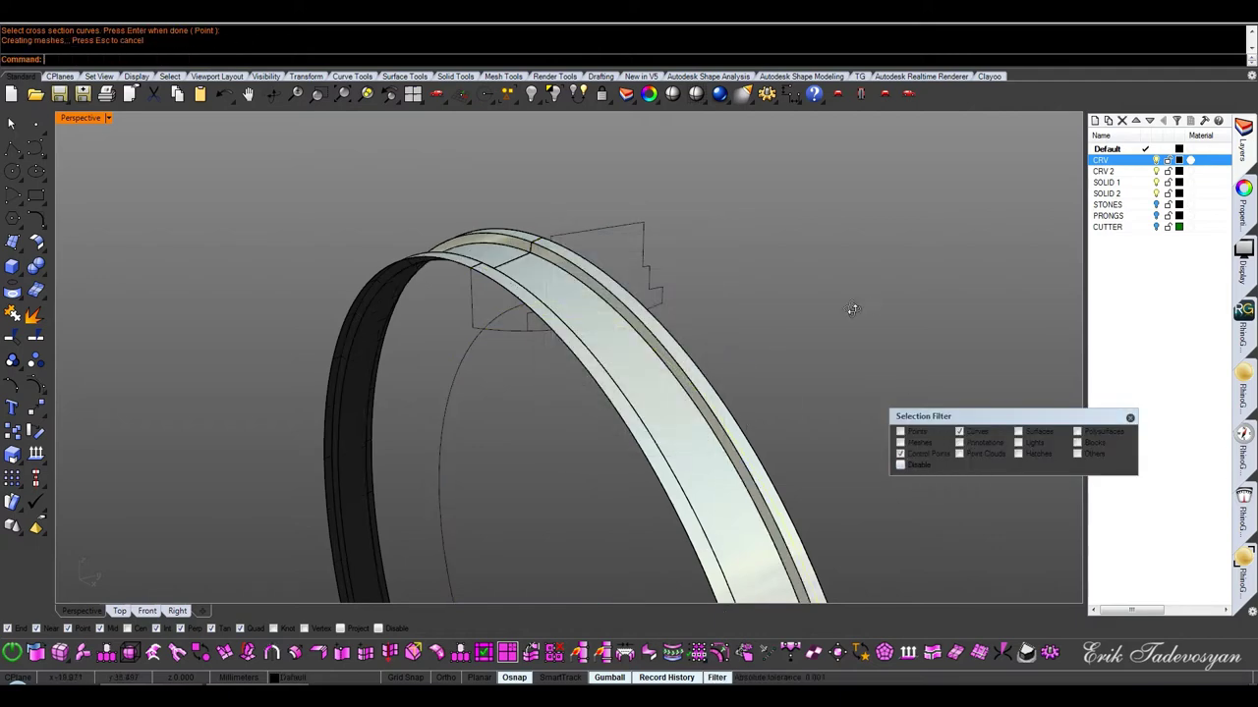
right_click_drag(850, 310, 827, 314)
key("ctrl+Tab")
scroll(596, 276, "up", 1)
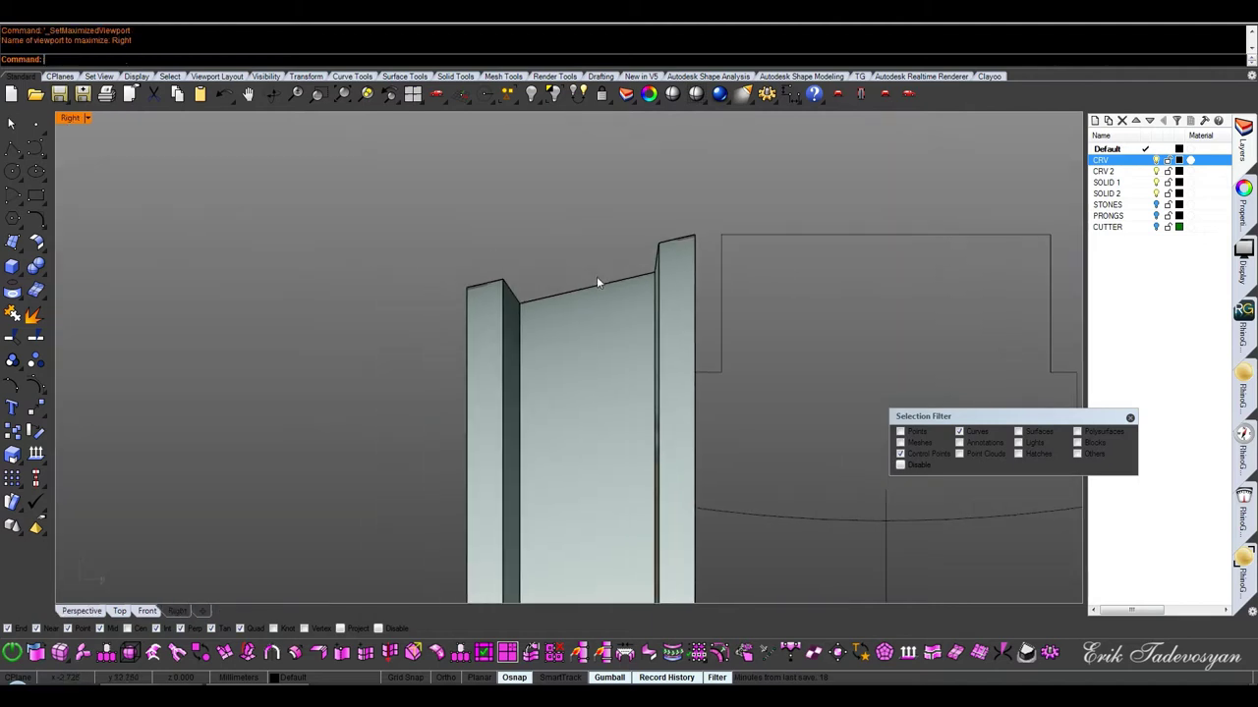
scroll(597, 276, "up", 2)
left_click(600, 288)
left_click(36, 385)
Nudge the groove's bottom corner and right-hand points slightly left in the Right and Top views
left_click(455, 318)
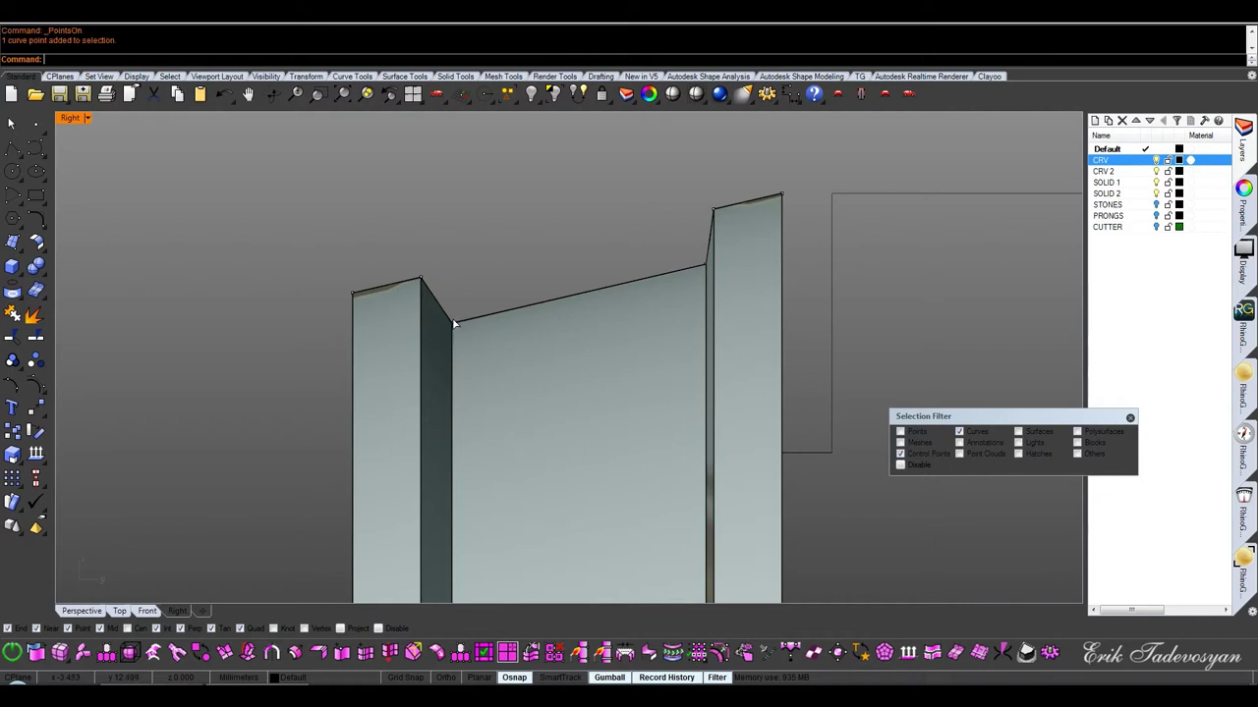
left_click(704, 265, "shift")
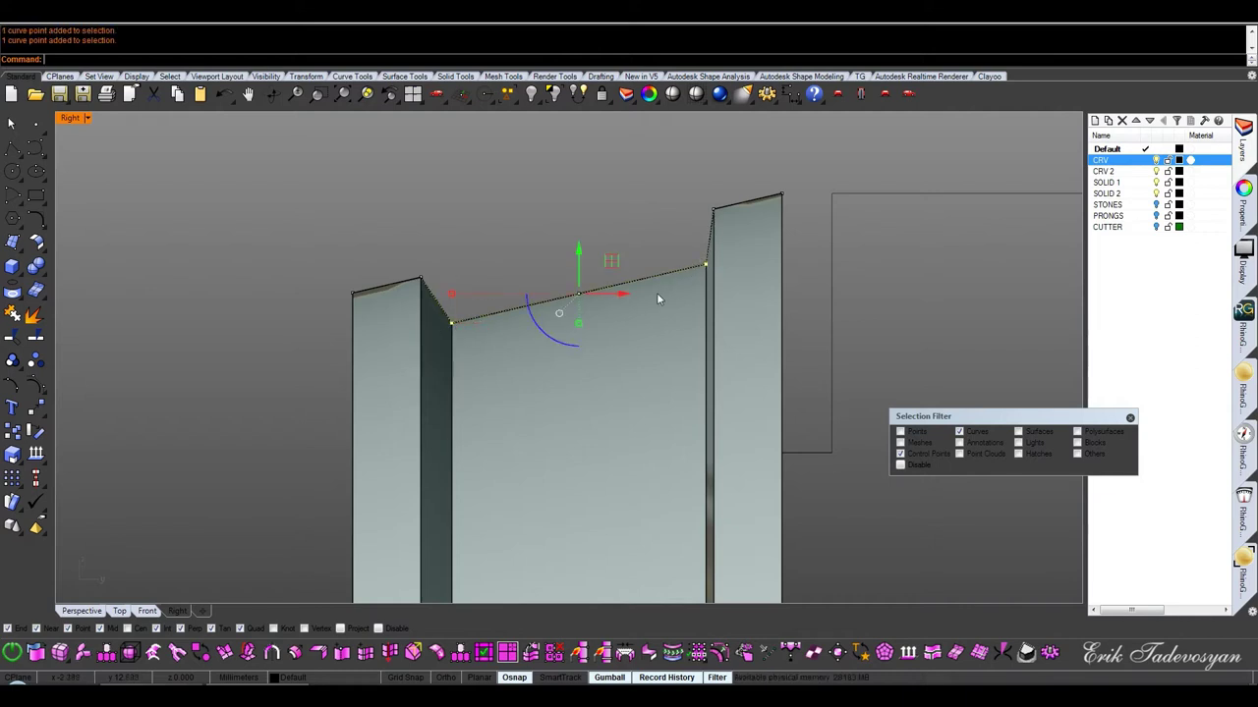
right_click_drag(585, 307, 589, 273)
key("alt+Left")
key("alt+Left")
key("alt+Left")
key("ctrl+F1")
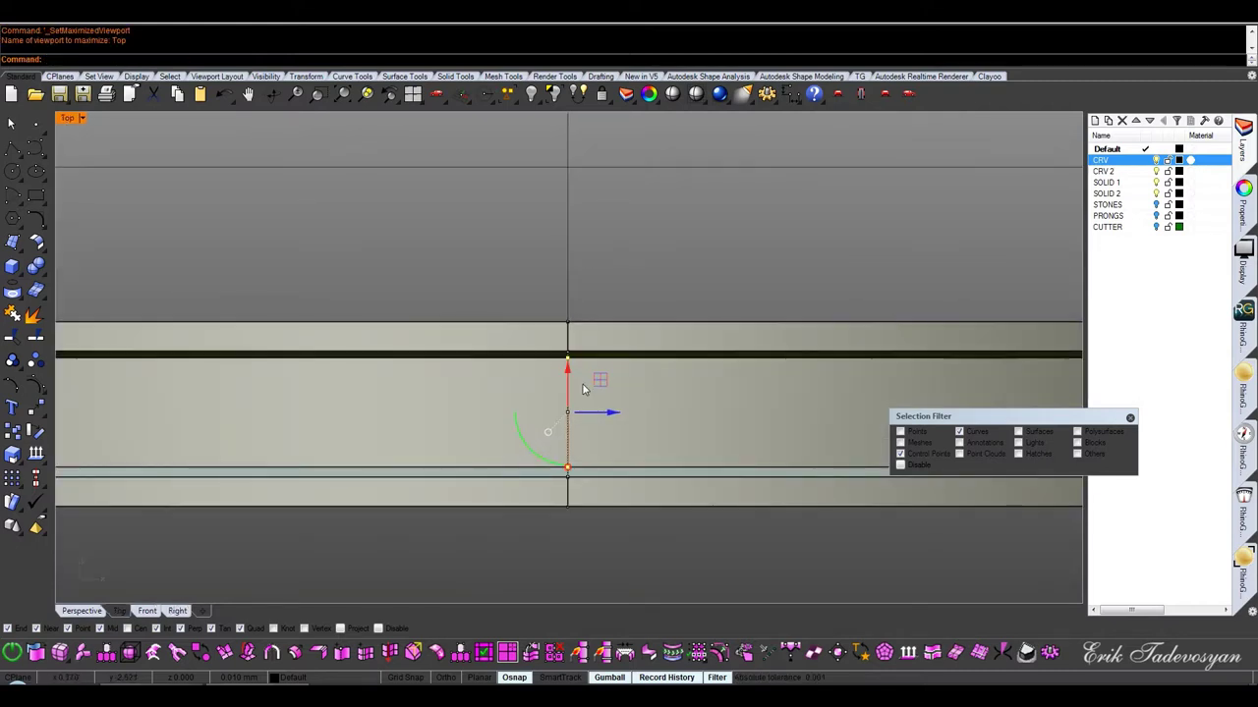
key("alt+Left")
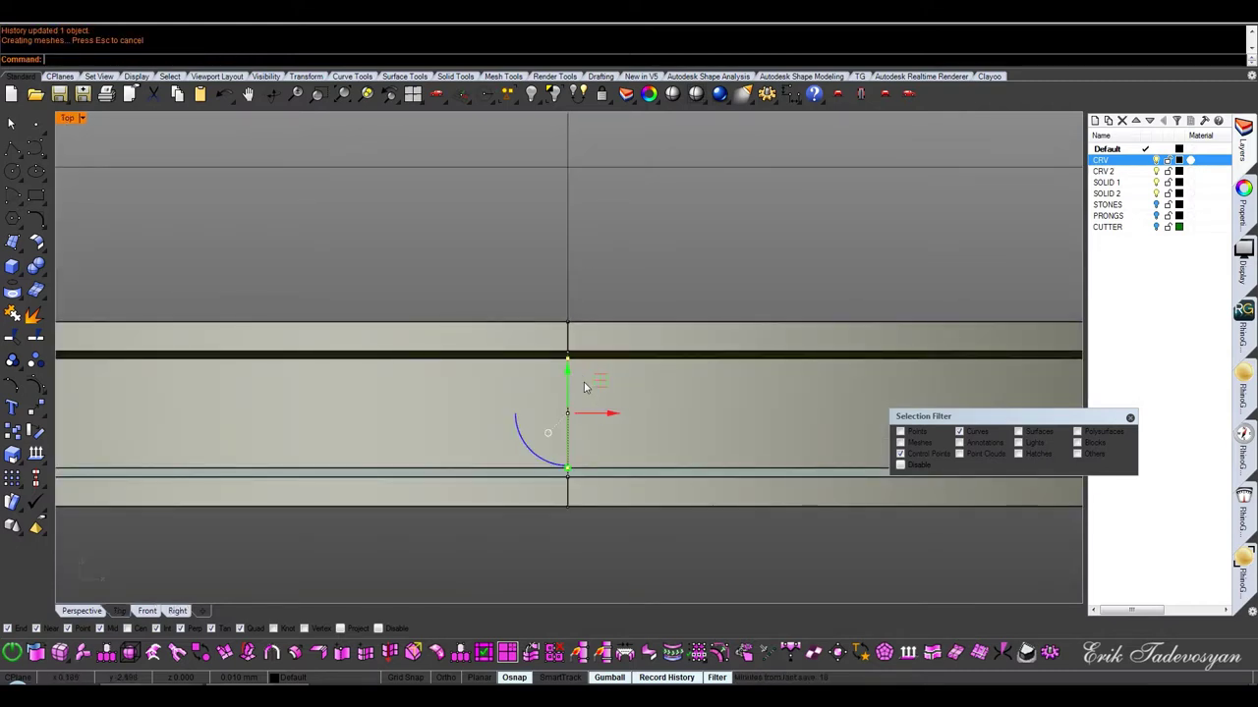
key("ctrl+F3")
Turn off the selection filter and delete the swept band solid
left_click(555, 325)
scroll(530, 272, "down", 2)
scroll(531, 277, "down", 2)
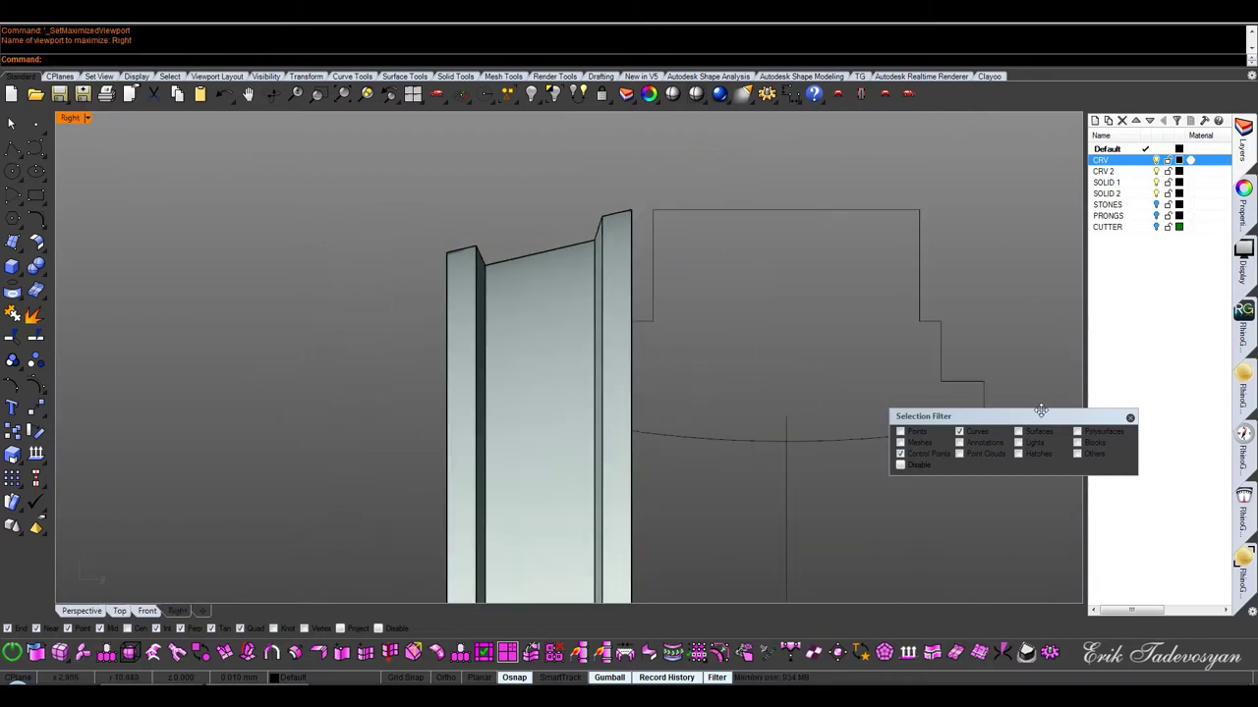
left_click(901, 467)
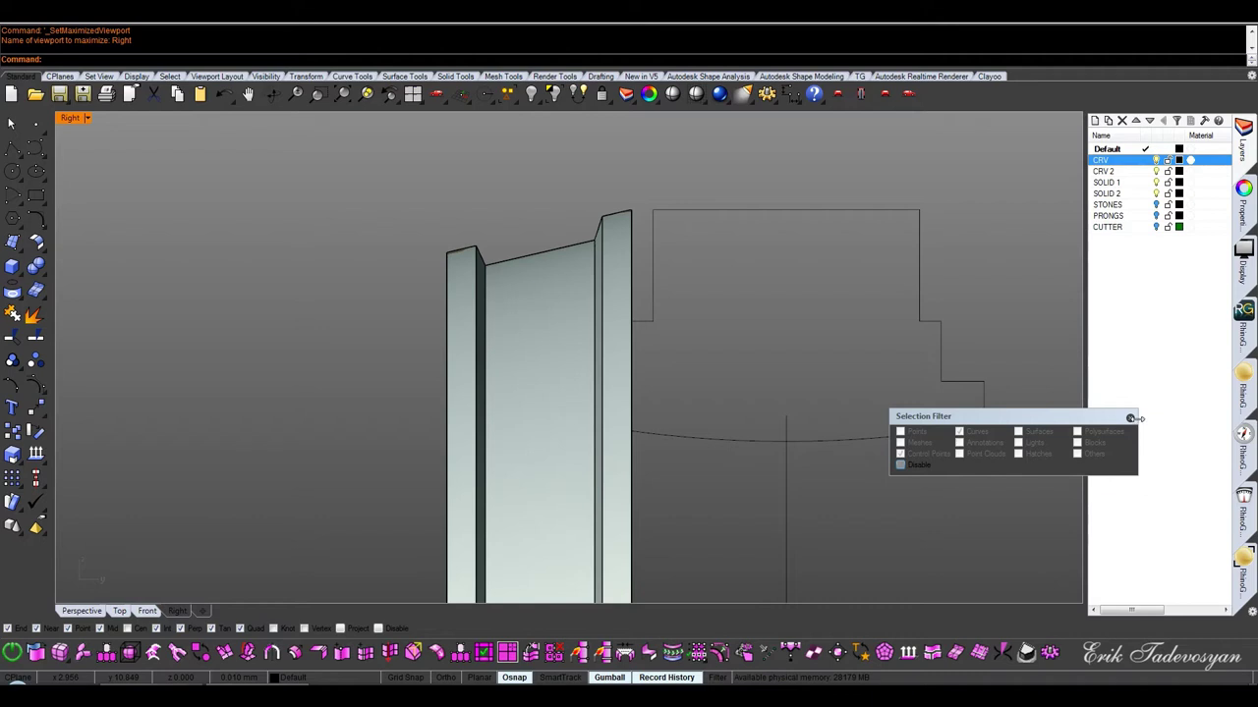
left_click(1130, 418)
left_click(511, 320)
key("Delete")
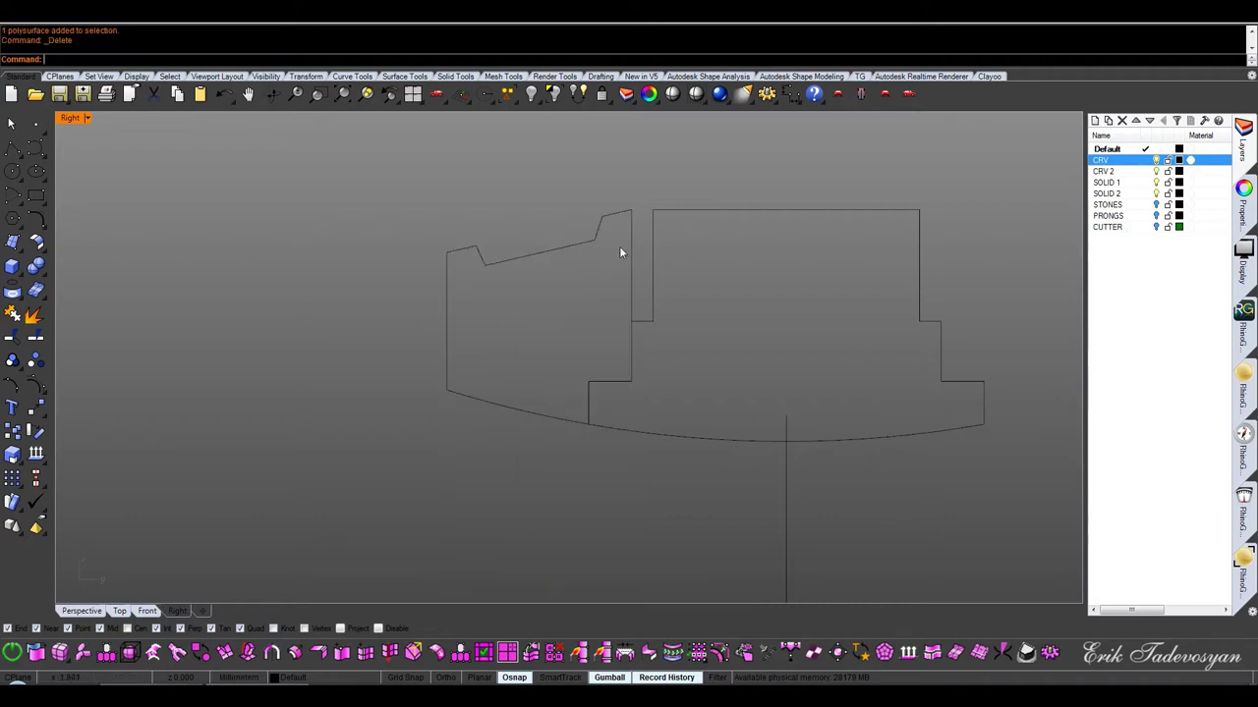
Join the left profile's two outline curves into one closed curve and select the stepped profile
left_click(447, 324)
left_click(12, 312)
right_click_drag(617, 210, 637, 234)
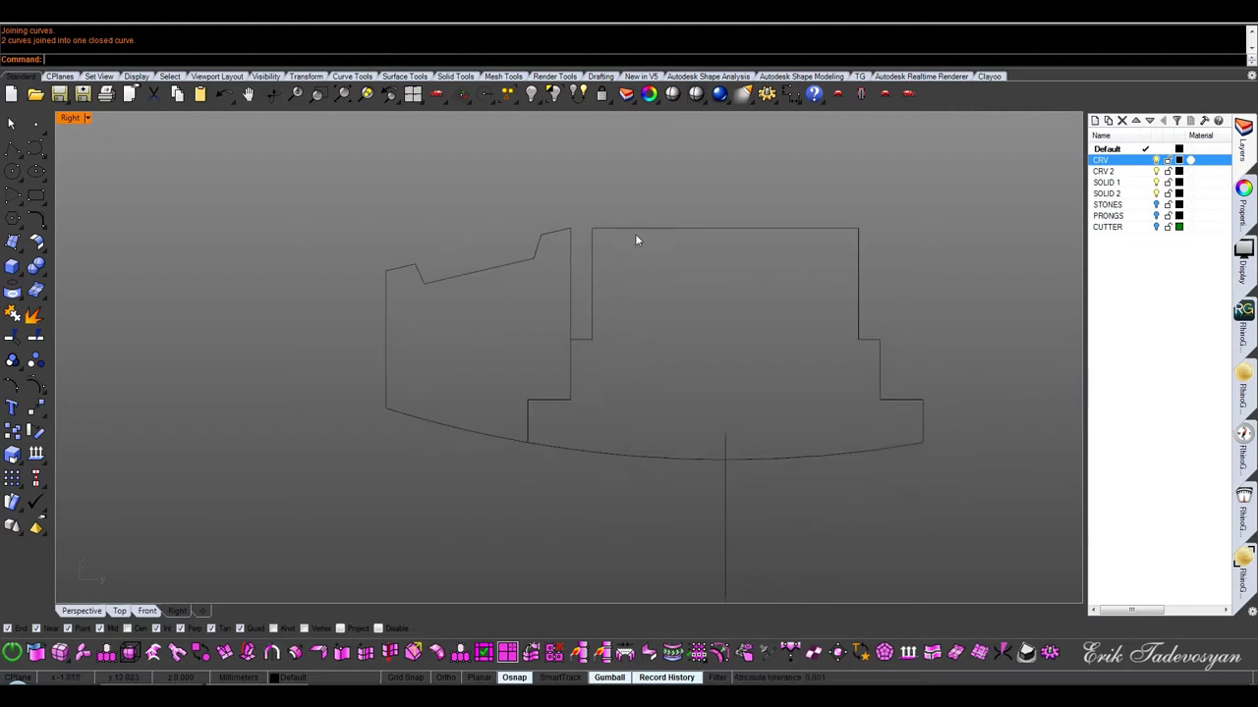
left_click(568, 256)
right_click(1150, 162)
key("Escape")
left_click(897, 249)
right_click_drag(897, 249, 843, 193)
left_click(786, 233)
Sweep1 the stepped profile along the ring rail circle to rebuild the band
key("ctrl+F4")
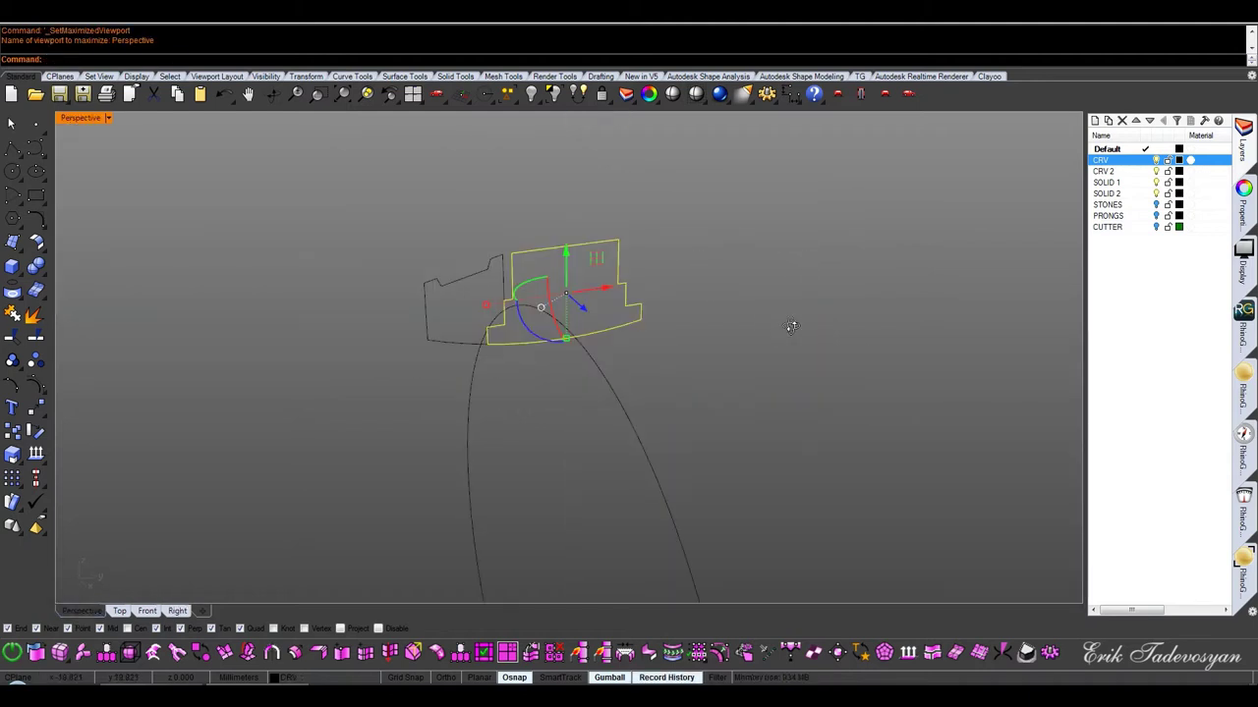
right_click_drag(791, 326, 730, 356)
left_click(717, 349)
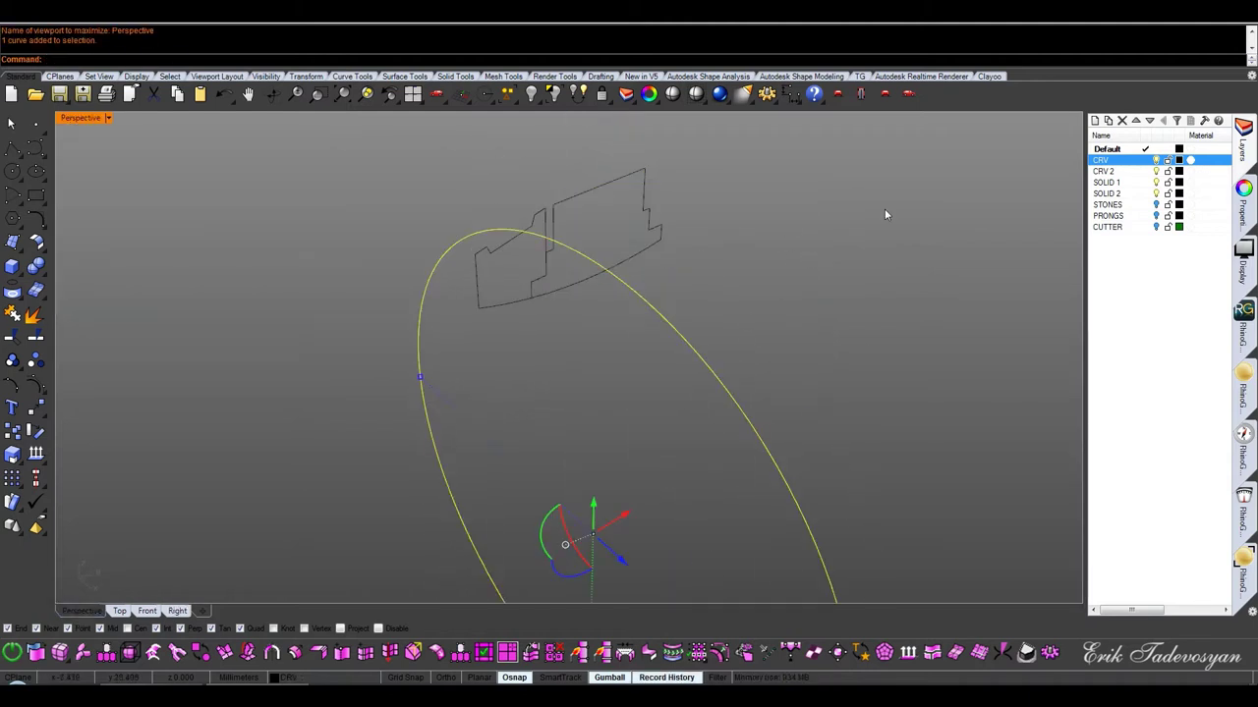
middle_click(884, 214)
left_click(817, 167)
left_click(627, 182)
key("Return")
key("Return")
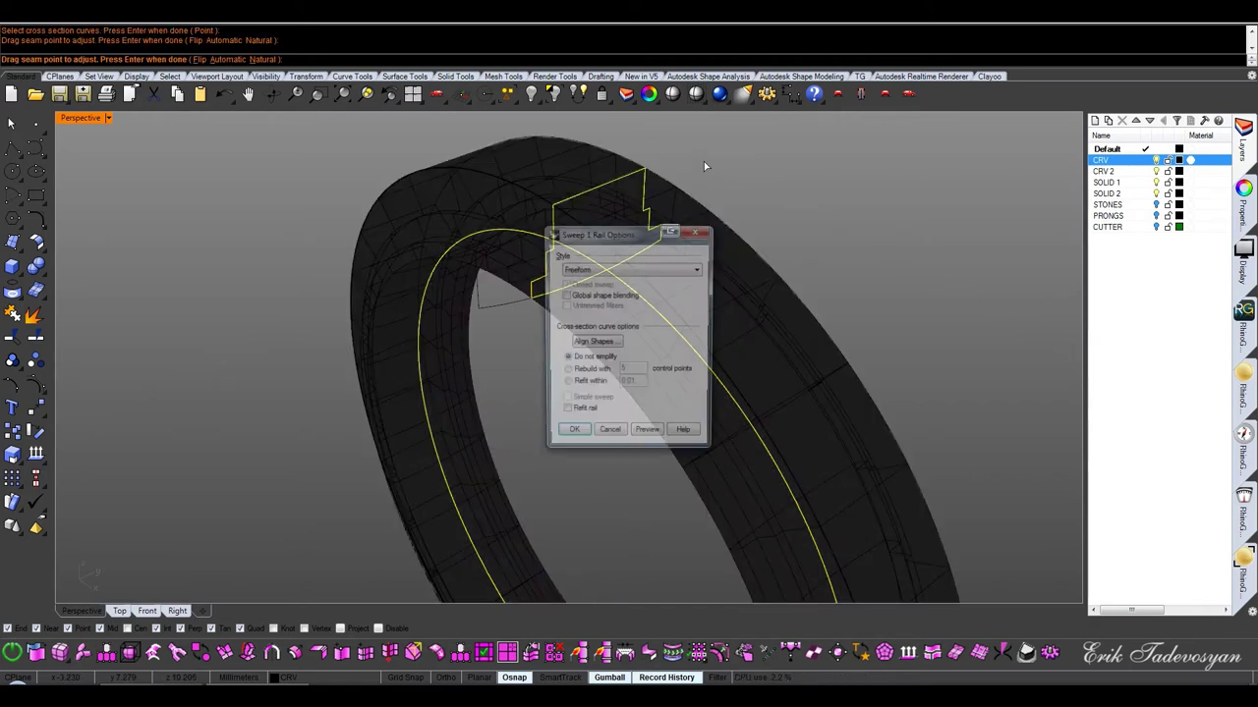
left_click(570, 437)
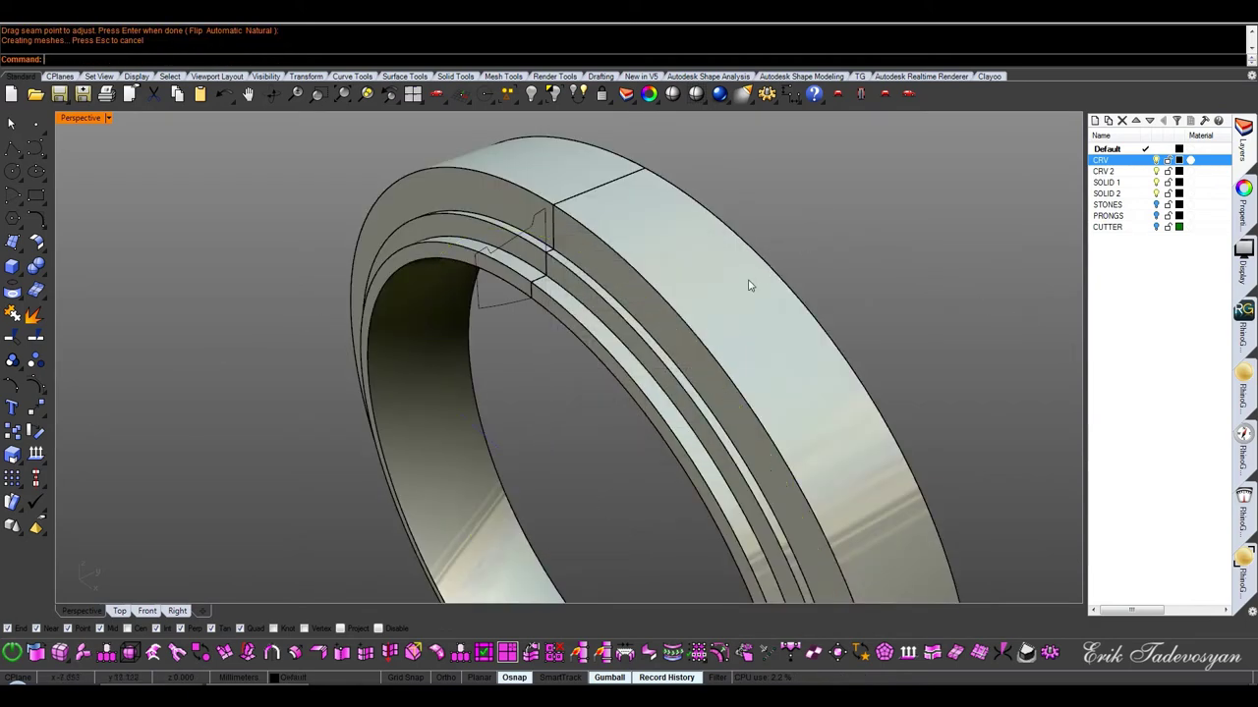
Move the new band to the SOLID 1 layer and make CRV the current layer
right_click(1125, 182)
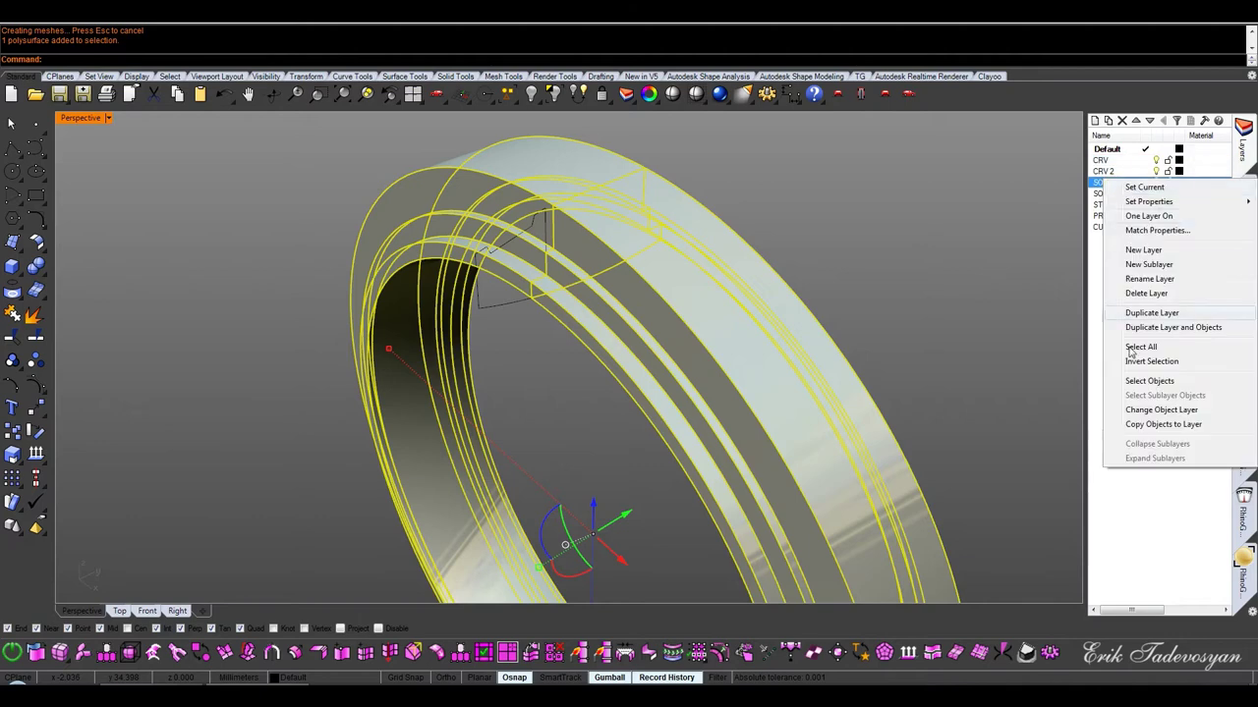
left_click(1137, 414)
left_click(989, 253)
left_click(1100, 160)
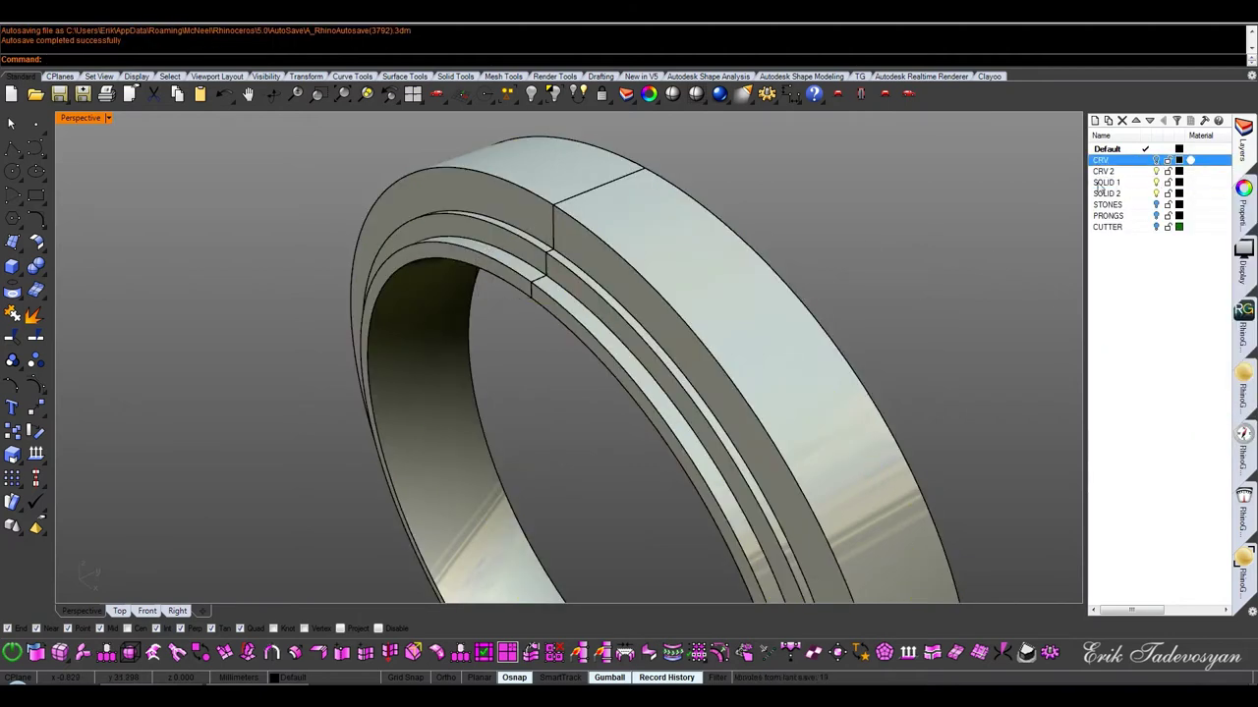
right_click_drag(659, 289, 712, 256)
key("ctrl+F2")
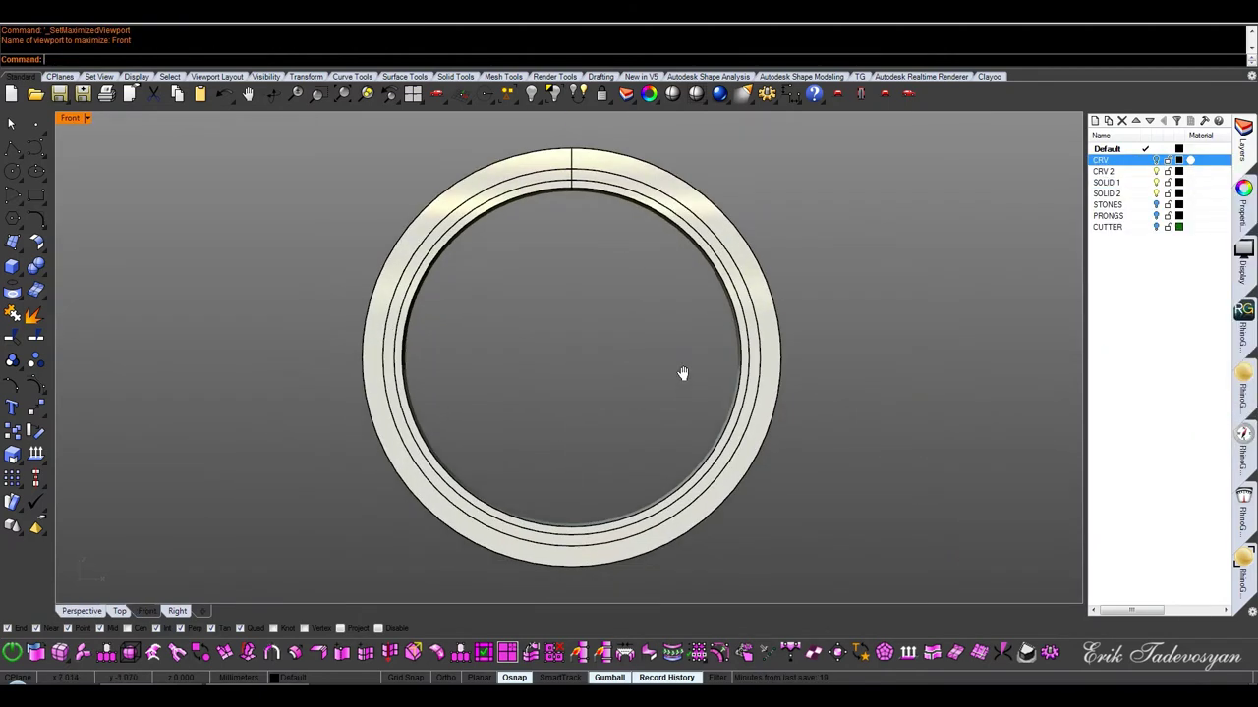
Show the STONES layer, copy-paste the large stone and align it concentric with the ring
left_click(1156, 204)
left_click_drag(987, 334, 909, 389)
key("ctrl+c")
key("ctrl+v")
left_click(12, 454)
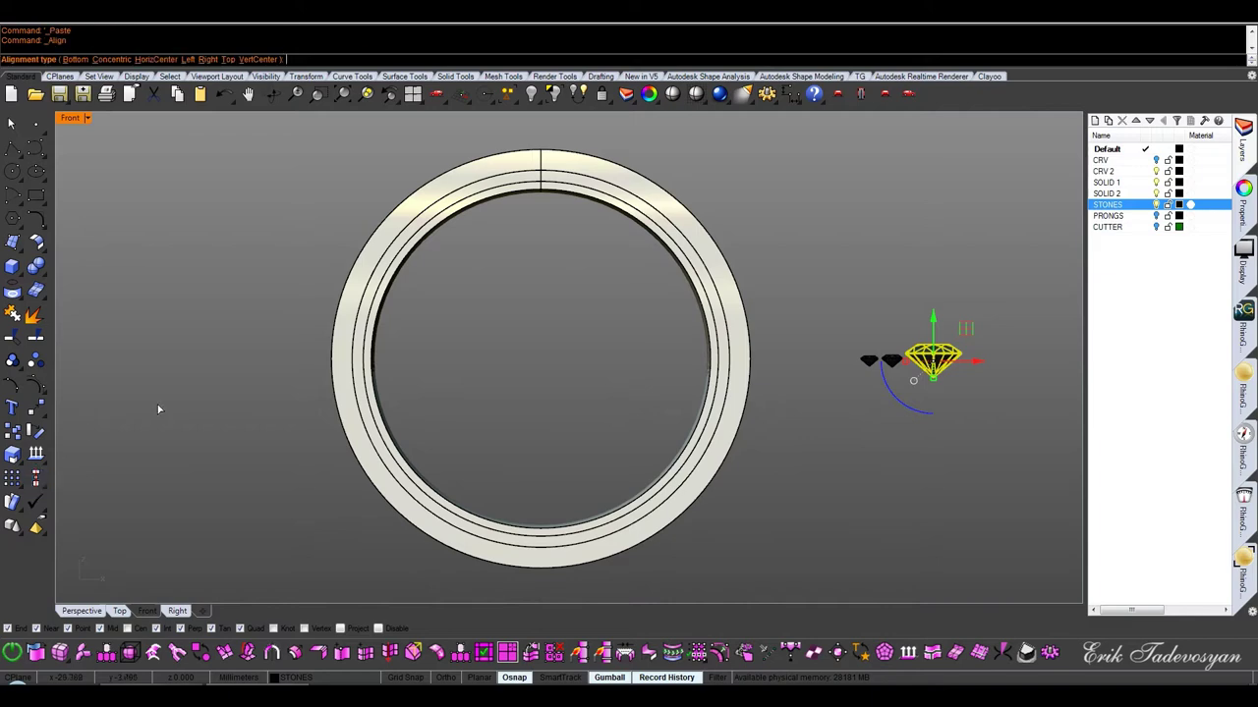
left_click(111, 59)
key("Return")
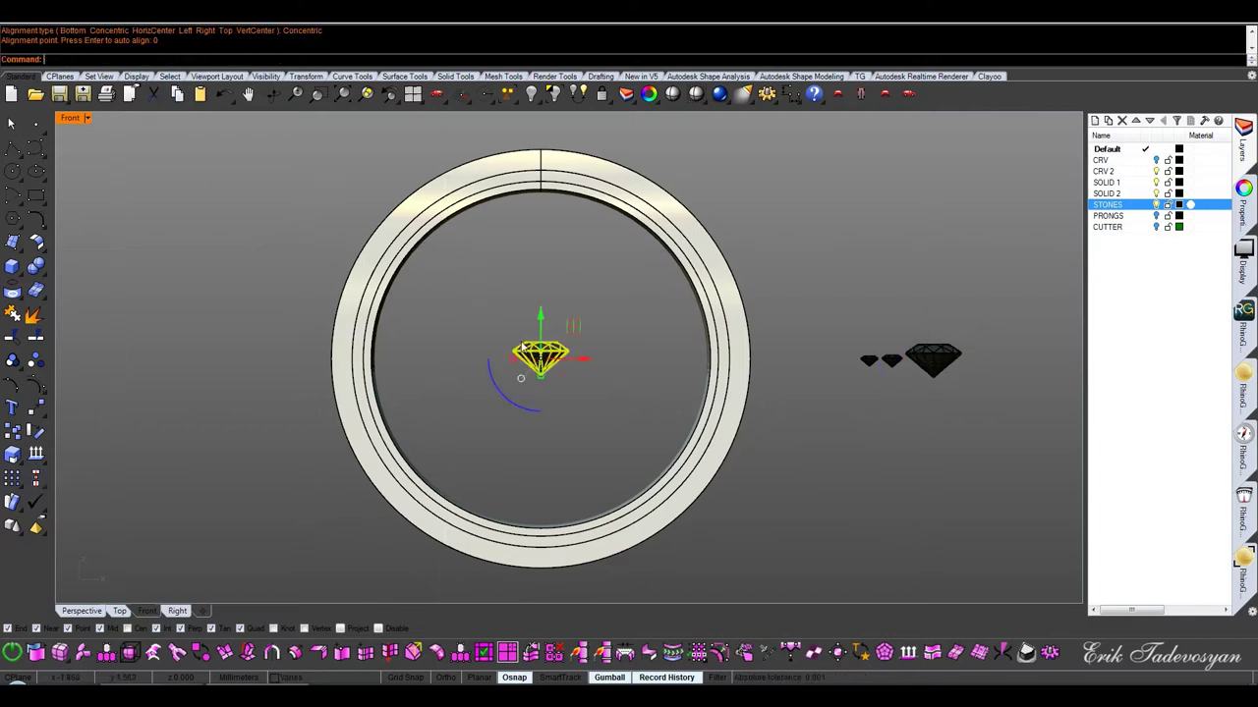
Move the stone up onto the ring band's top and nudge it into position
right_click_drag(569, 247, 567, 377)
scroll(568, 377, "up", 4)
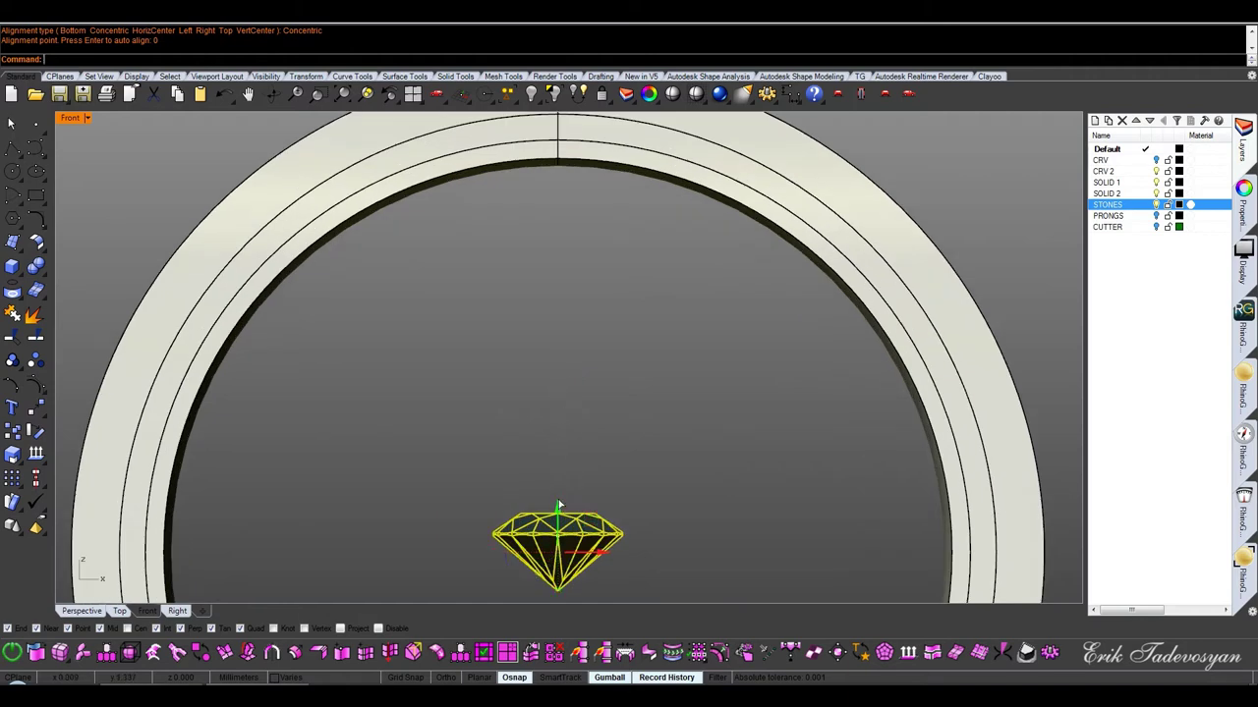
left_click_drag(558, 508, 561, 226)
scroll(569, 432, "up", 3)
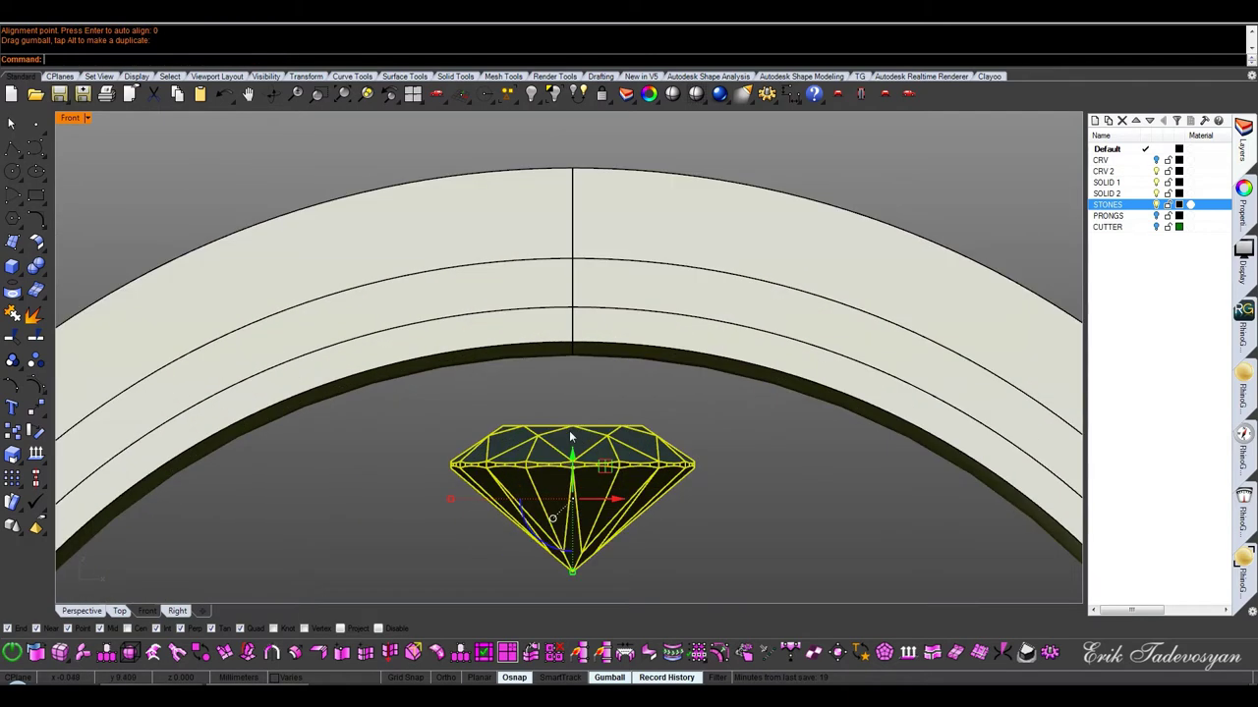
left_click_drag(572, 456, 586, 204)
scroll(576, 145, "up", 4)
key("alt+Up")
key("alt+Up")
scroll(584, 135, "down", 2)
scroll(584, 239, "down", 3)
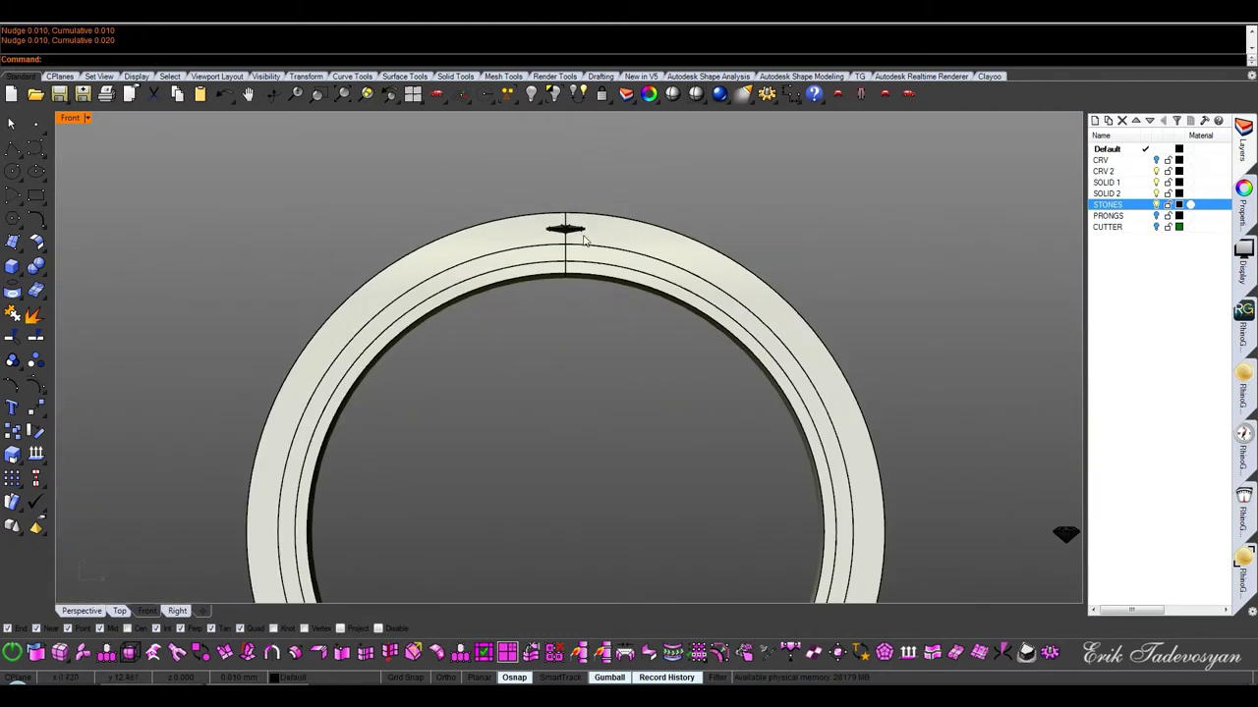
scroll(584, 239, "down", 3)
scroll(992, 214, "down", 1)
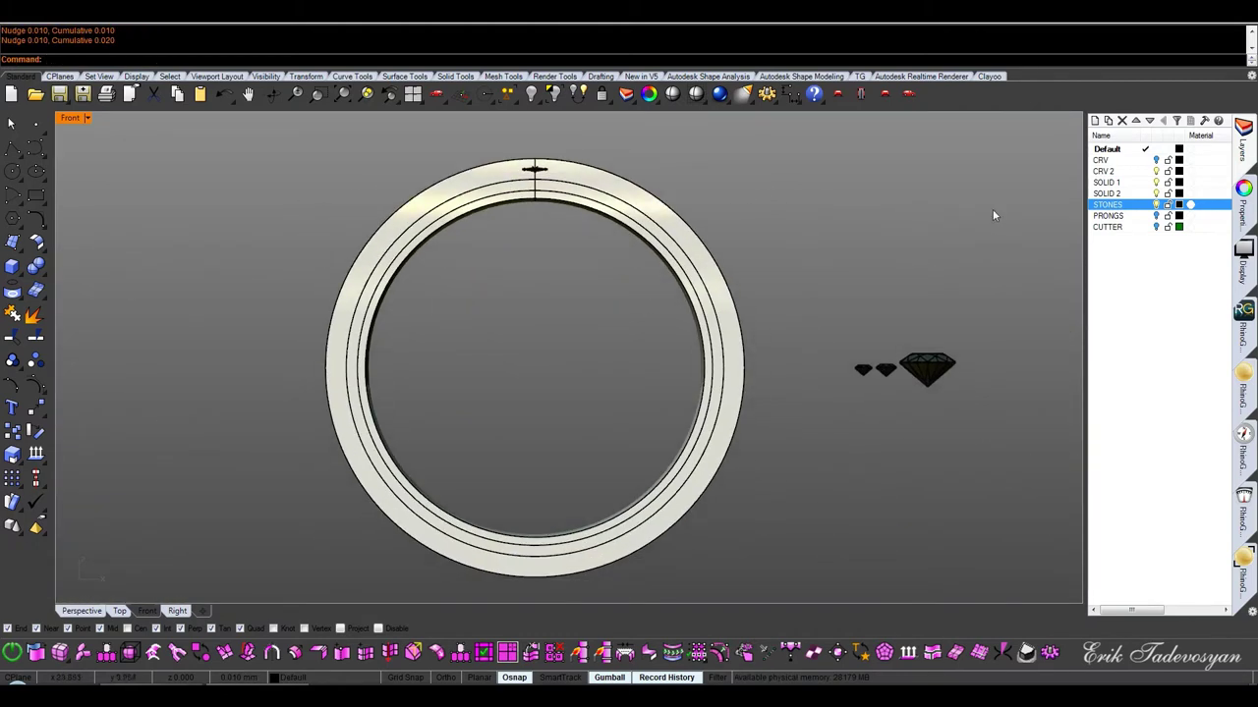
Hide the STONES layer and begin a polyline at the ring centre
left_click(1157, 204)
left_click(13, 148)
left_click(395, 313)
Draw a 13.6-long vertical guide line up to the ring top
type(".6")
key("Return")
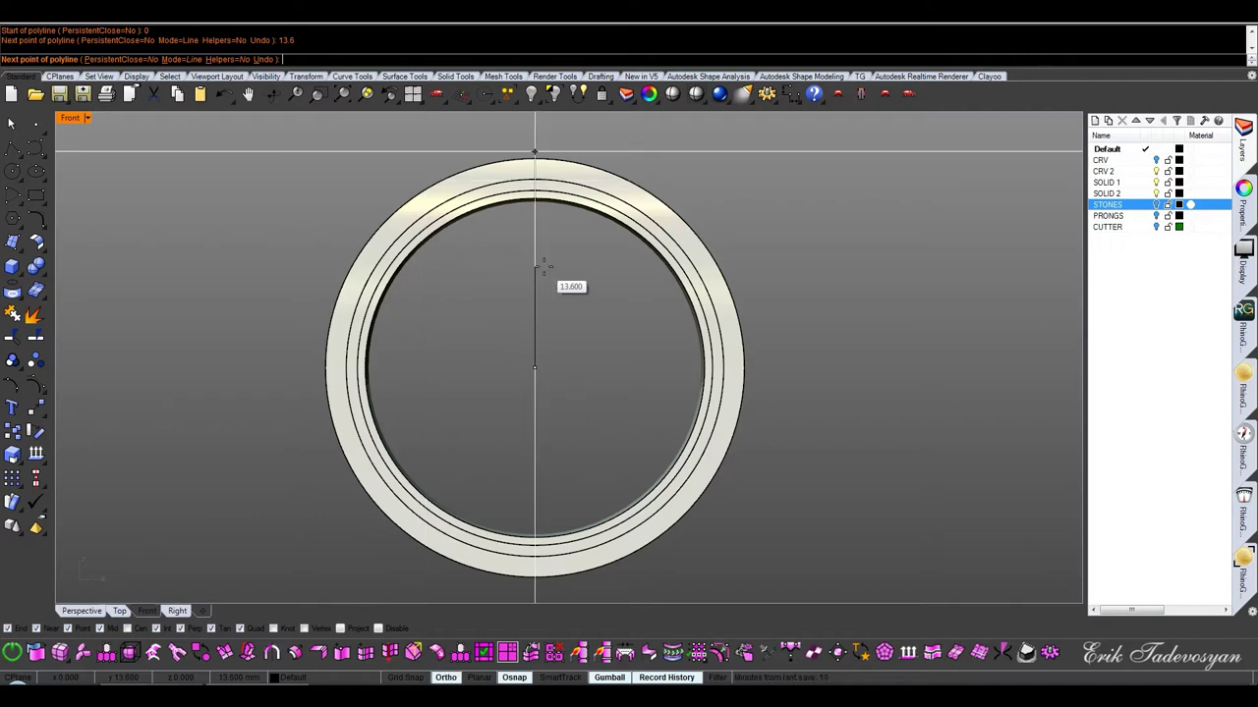
left_click(539, 264)
key("Return")
Draw a 3.2-long line centred on the ring top using the BothSides option
scroll(492, 247, "up", 3)
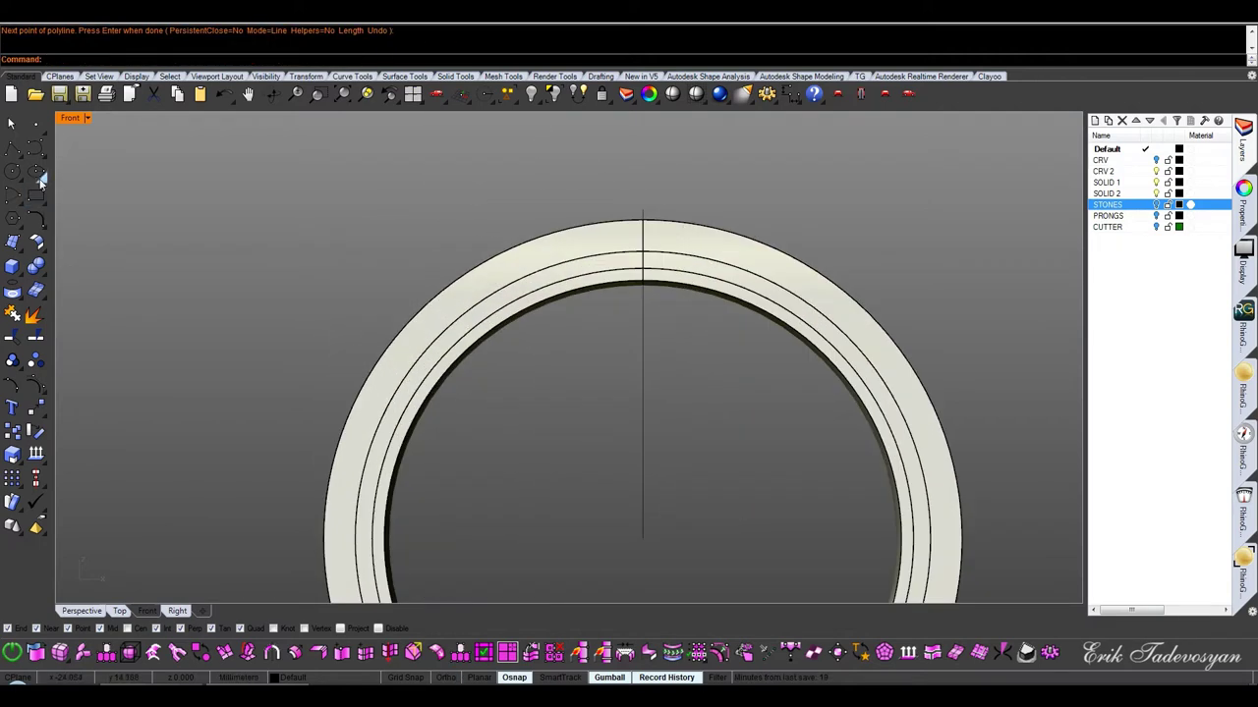
left_click(13, 149)
left_click(85, 154)
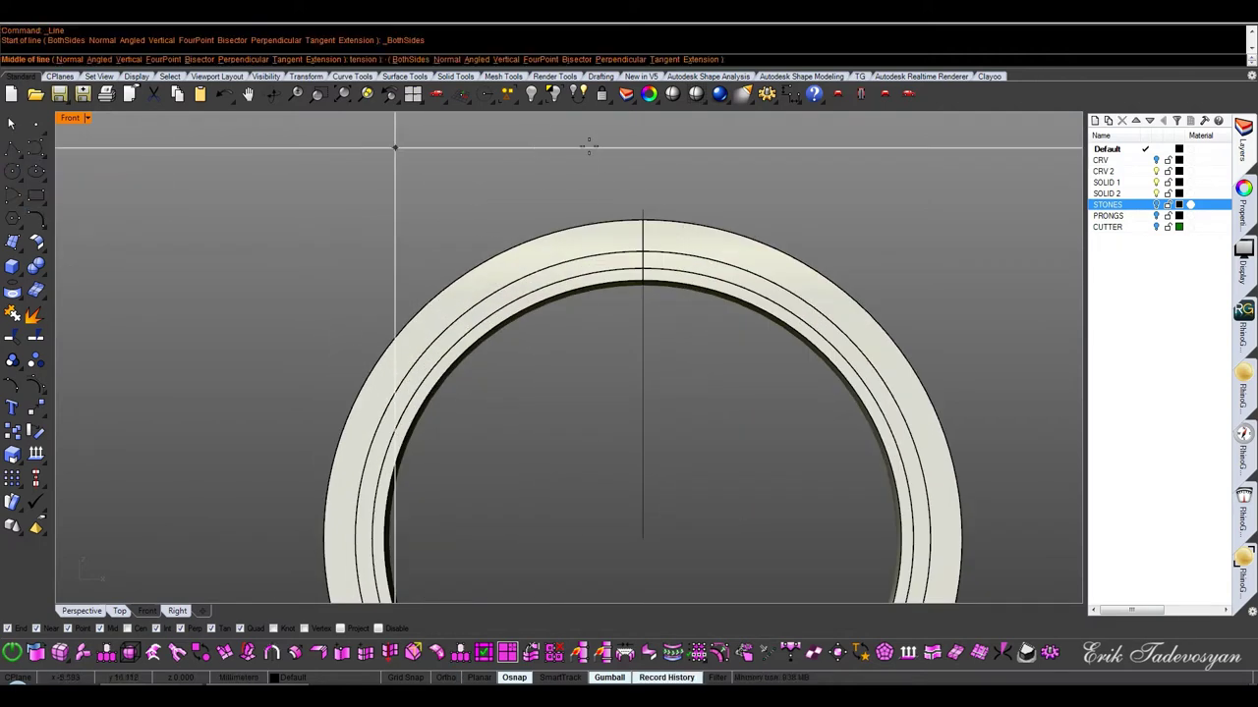
left_click(642, 208)
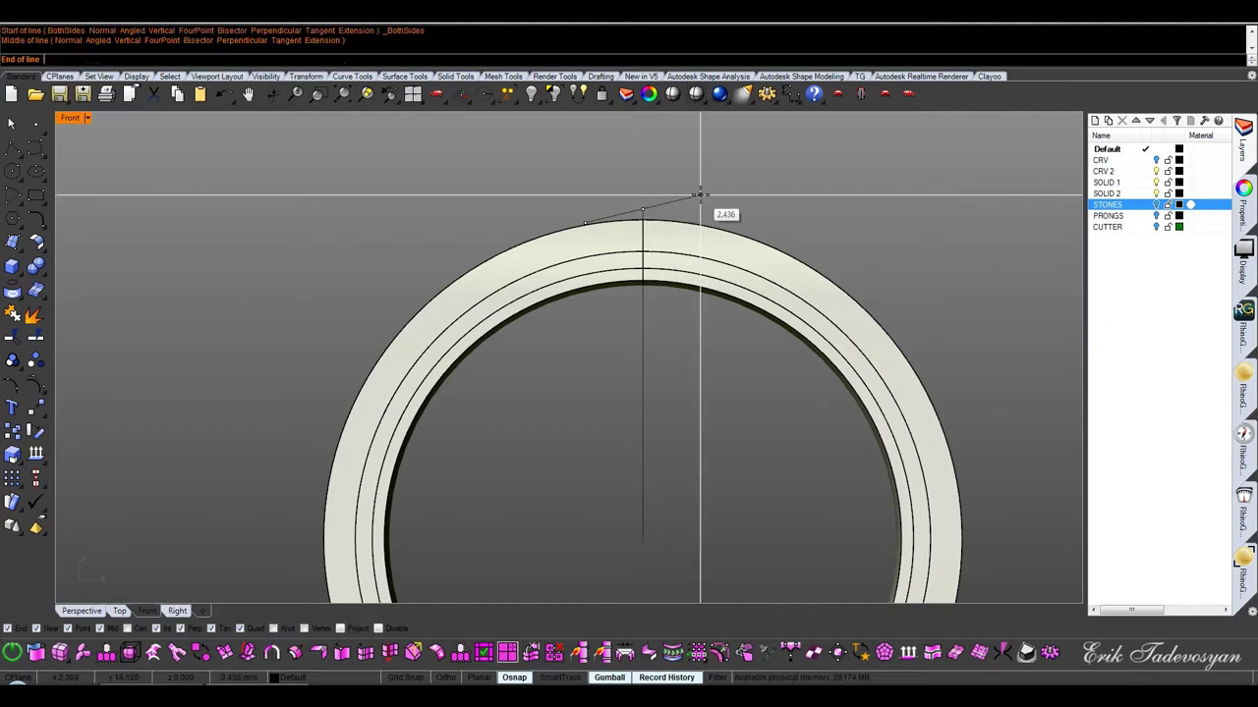
type("3.2")
key("Return")
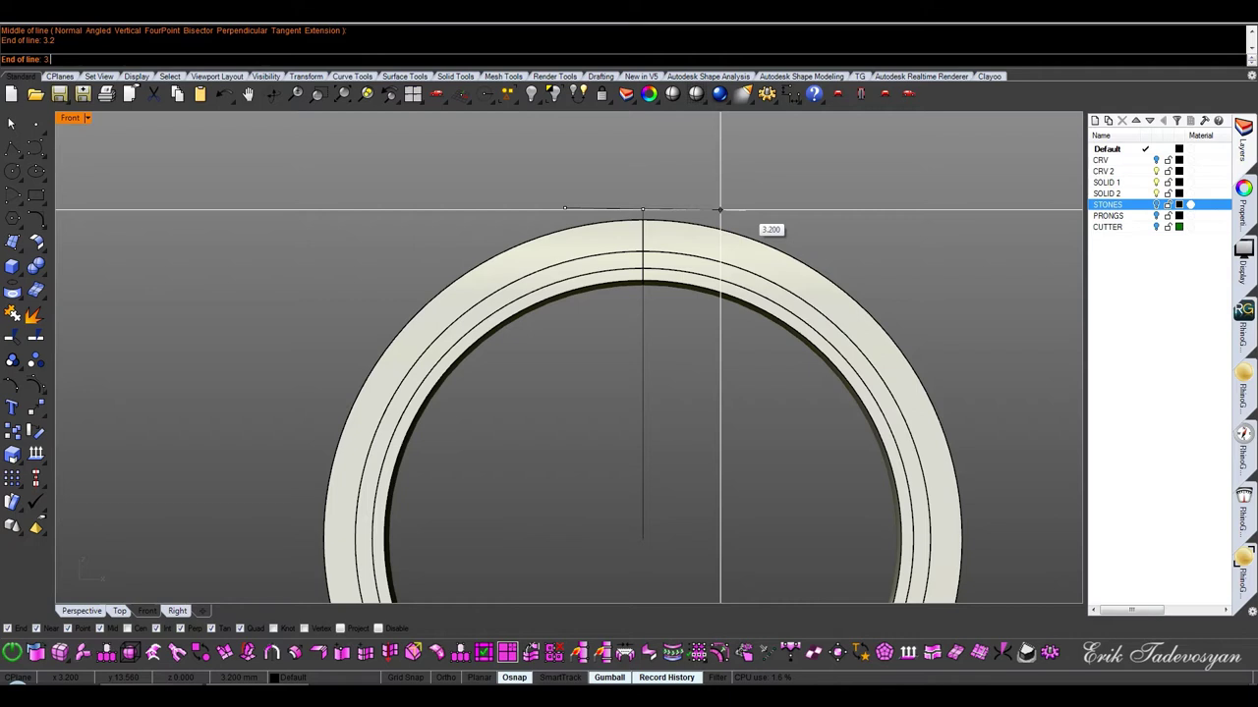
key("Return")
left_click(749, 208)
Offset the horizontal line through a picked point lower inside the band
left_click(683, 207)
middle_click(683, 205)
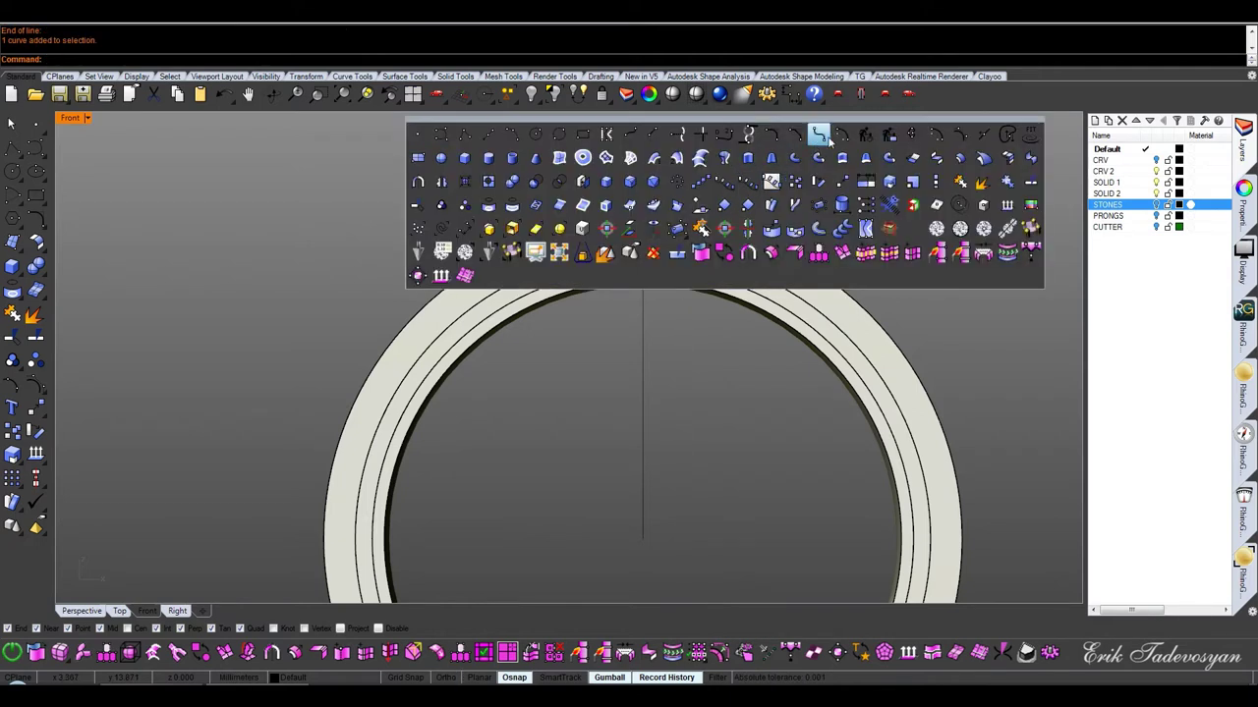
left_click(842, 138)
type("t")
key("Return")
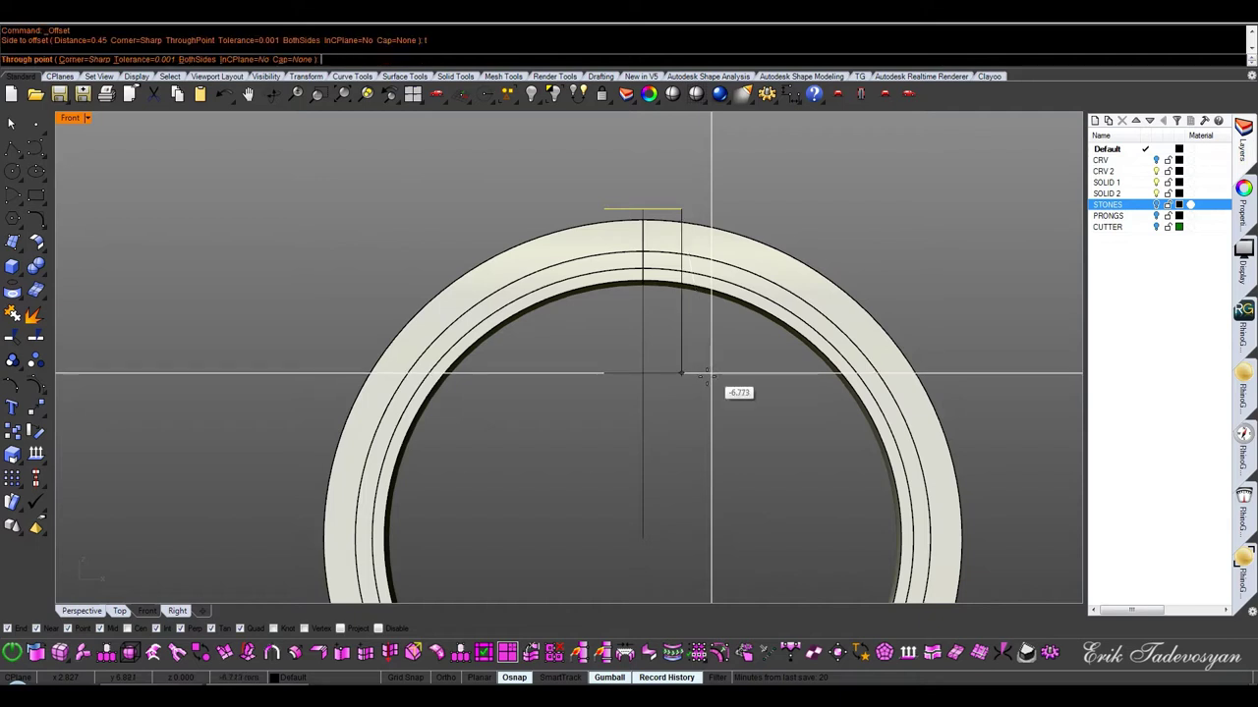
left_click(692, 351)
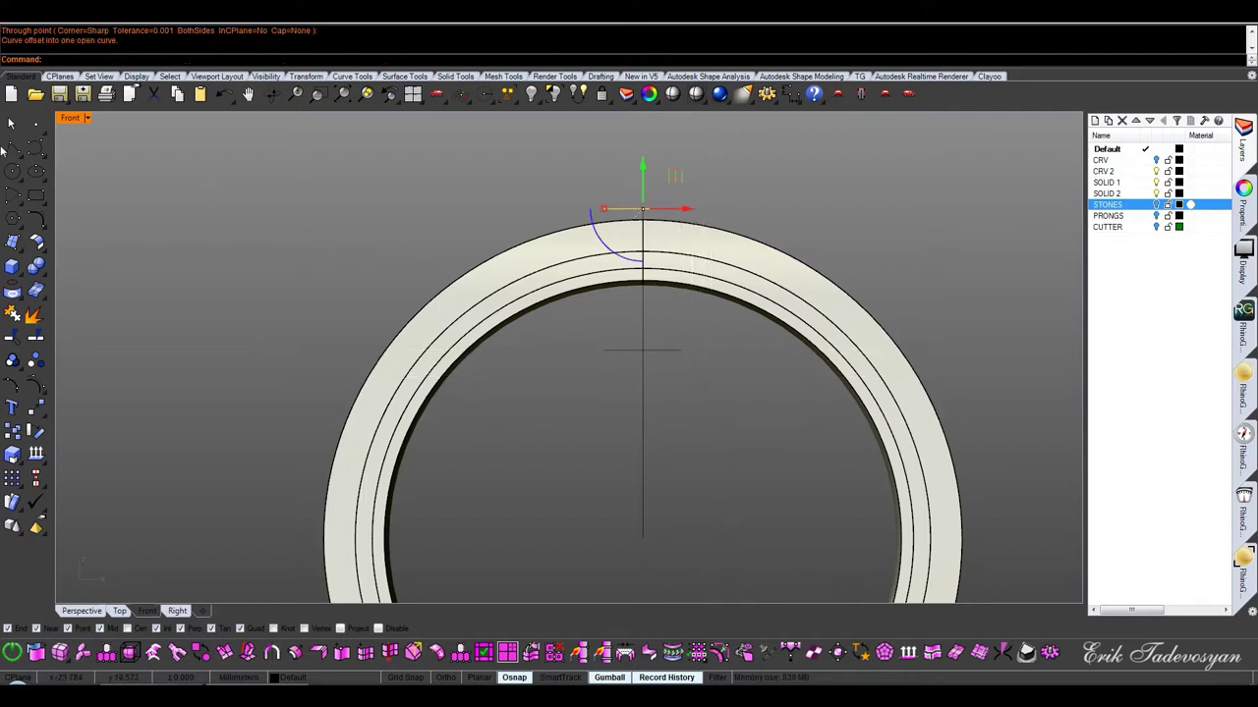
Draw a polyline from the top line's left end through the centre 0 to its right end
left_click(13, 147)
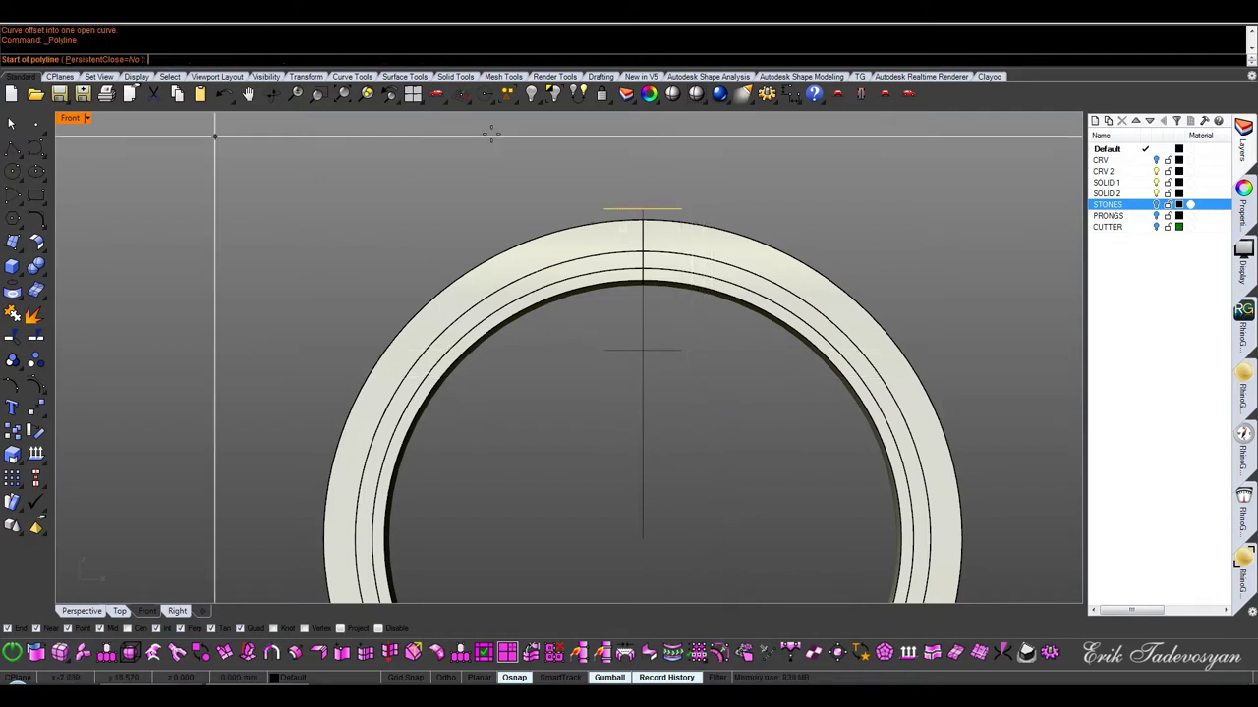
left_click(599, 211)
type("0")
key("Return")
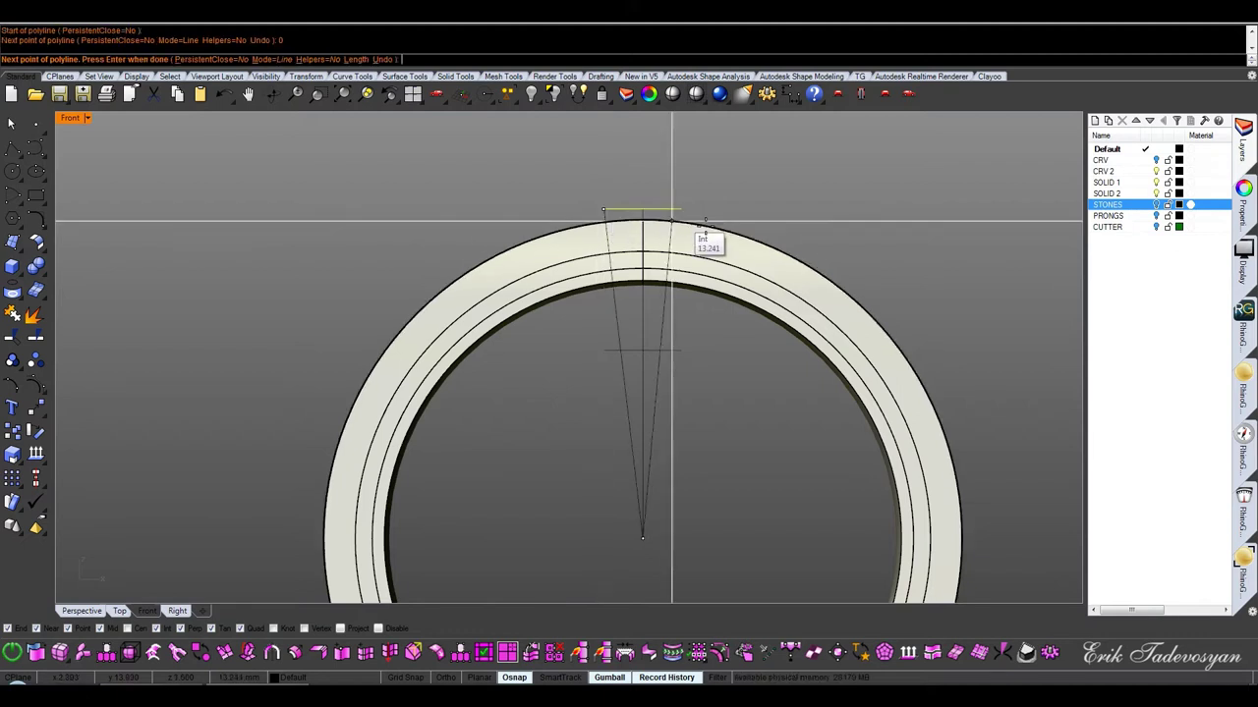
left_click(681, 208)
key("Return")
Delete the vertical guide and trim the triangle legs below the lower line
left_click(640, 310)
key("Delete")
left_click_drag(702, 333, 411, 367)
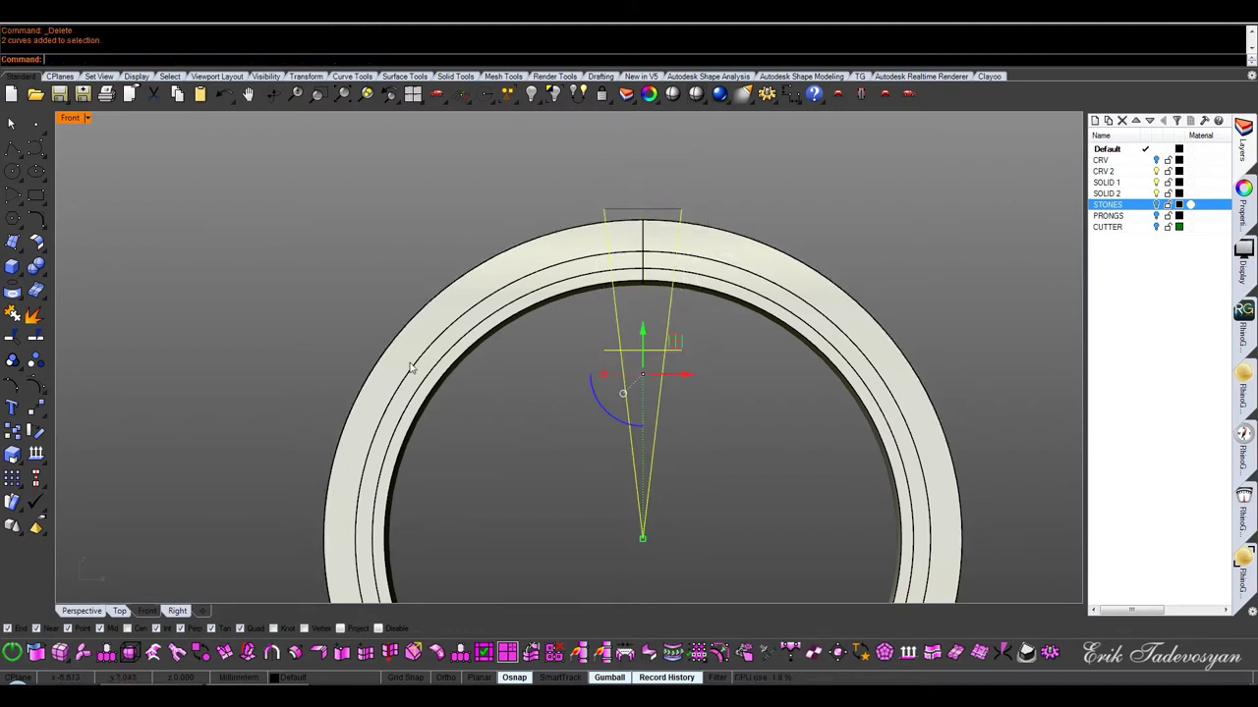
left_click(11, 339)
left_click(635, 472)
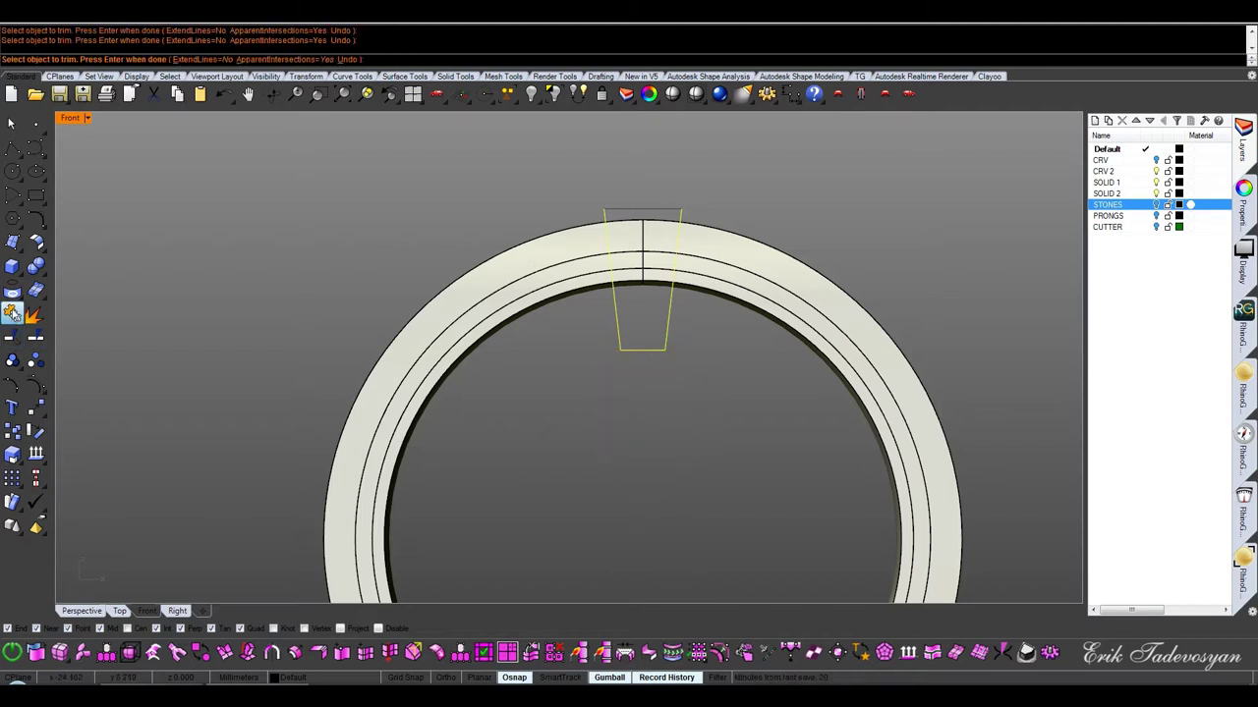
key("Return")
key("Escape")
Join the trapezoid outline pieces into one closed curve
left_click(678, 212)
left_click(678, 218)
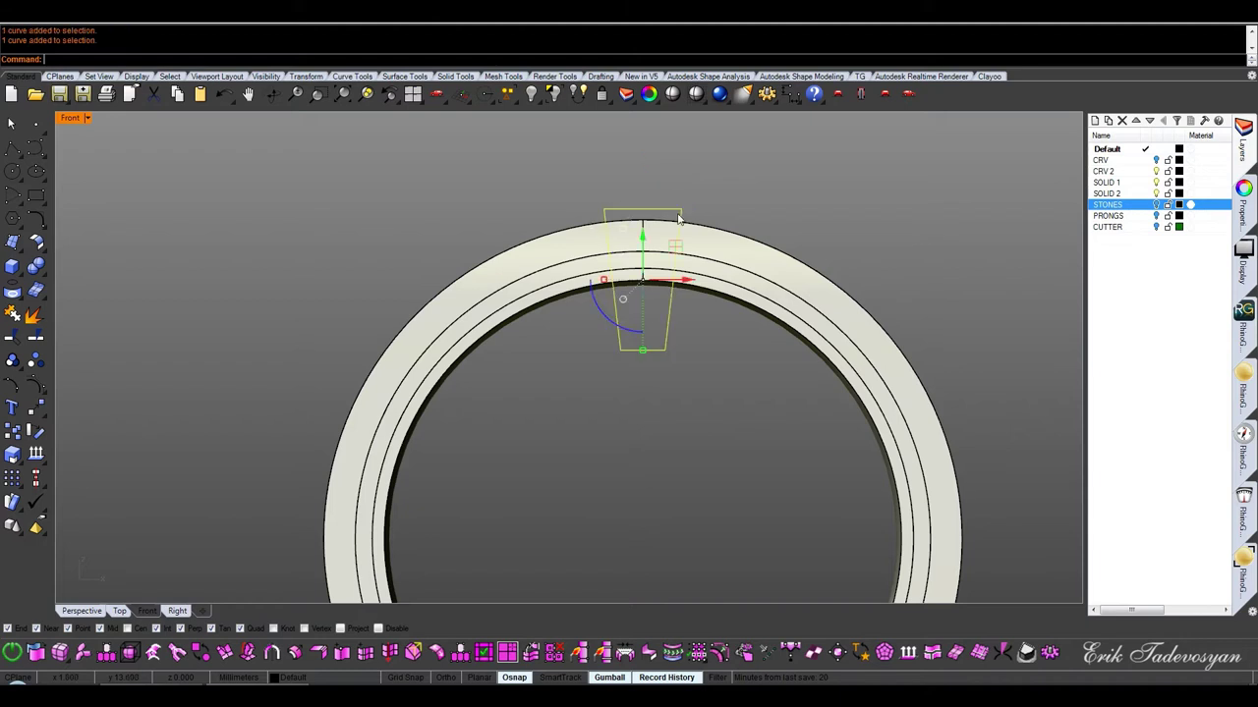
left_click(12, 312)
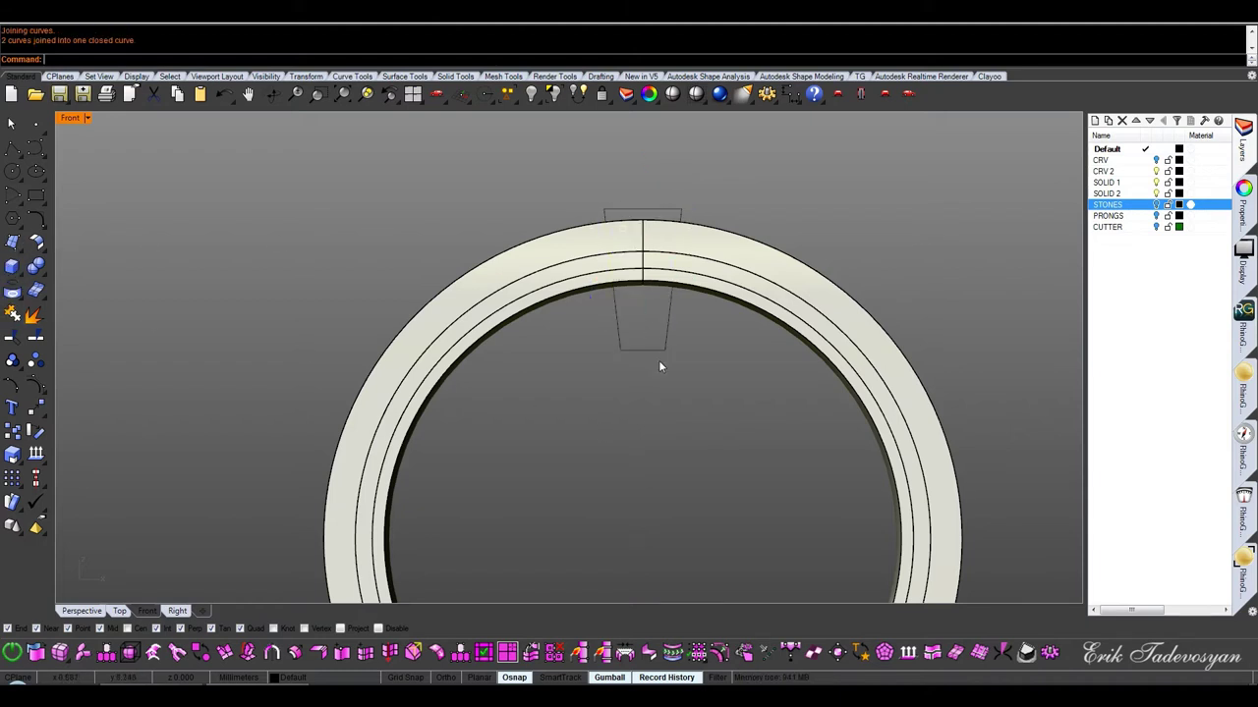
left_click(119, 610)
Extrude the trapezoid curve into a block
scroll(609, 295, "up", 3)
scroll(579, 329, "up", 3)
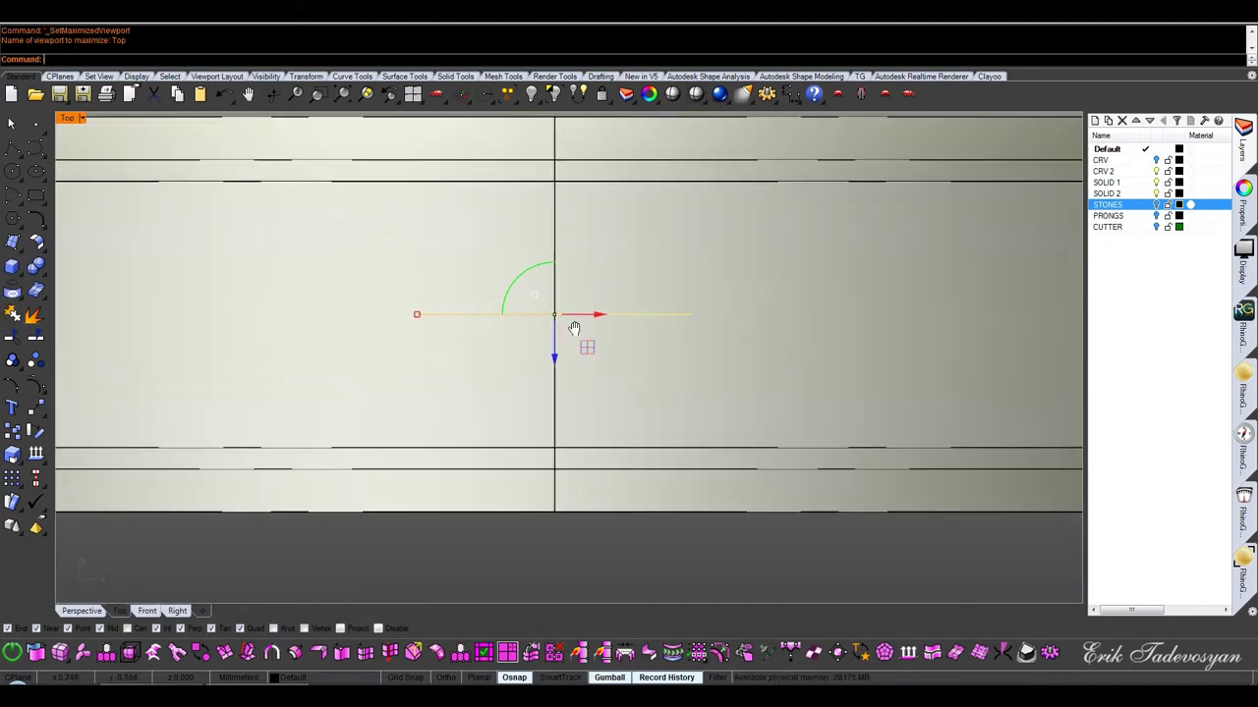
middle_click(580, 328)
left_click(603, 282)
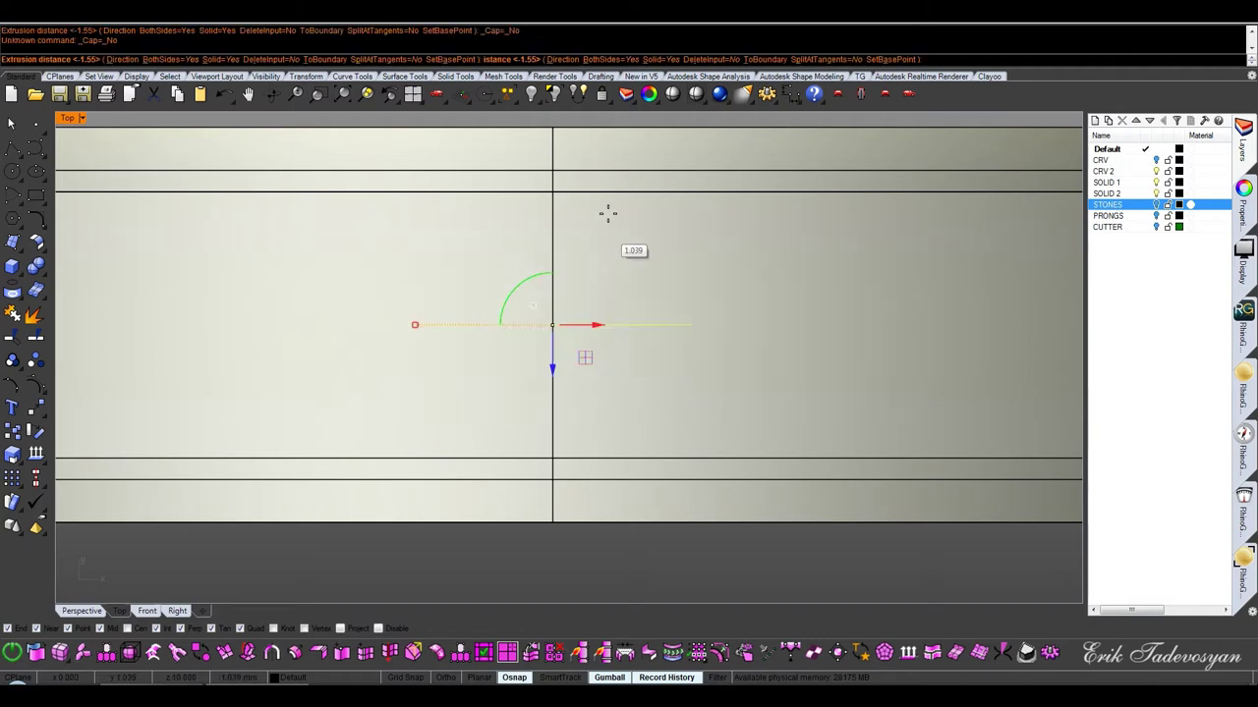
left_click(607, 196)
key("ctrl+Tab")
key("ctrl+Tab")
left_click(700, 396)
Polar-array the block around the origin 0 so copies surround the ring
left_click(634, 339)
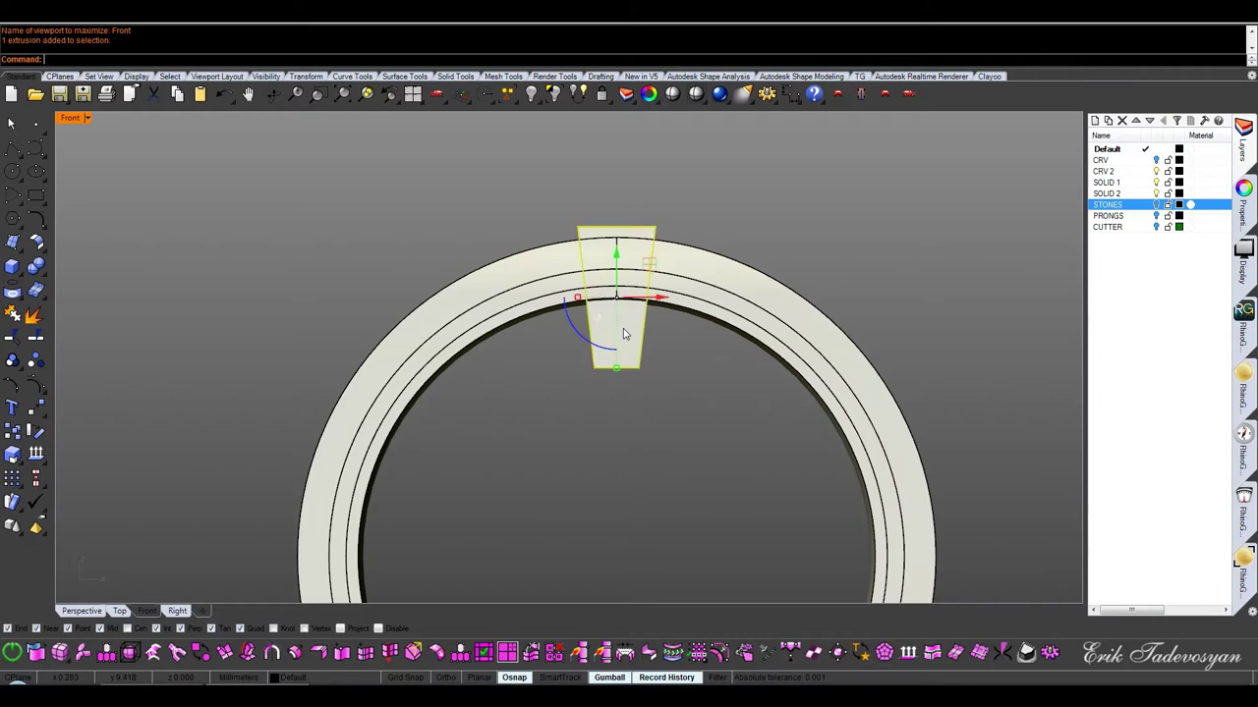
middle_click(707, 355)
left_click(672, 347)
type("0")
key("Return")
key("Return")
key("Return")
key("Return")
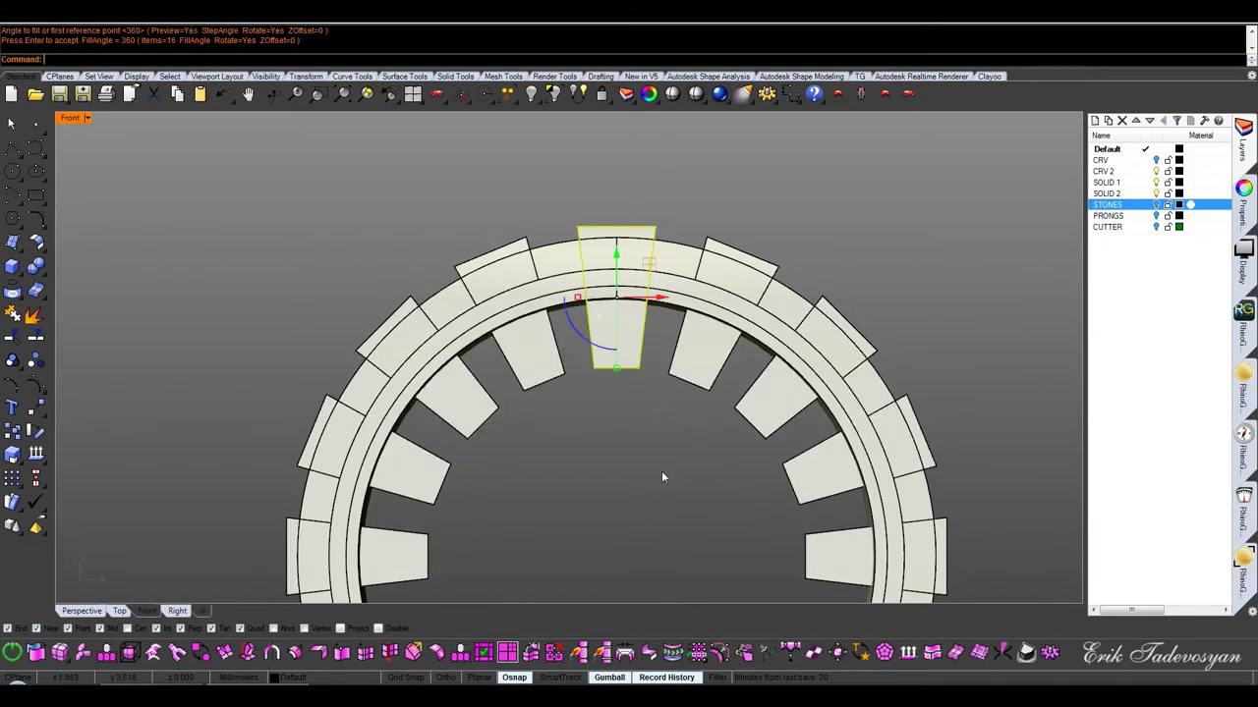
key("ctrl+Tab")
Boolean-subtract all arrayed blocks from the ring band and delete the leftover seam curve
scroll(637, 356, "down", 5)
right_click_drag(637, 356, 619, 319)
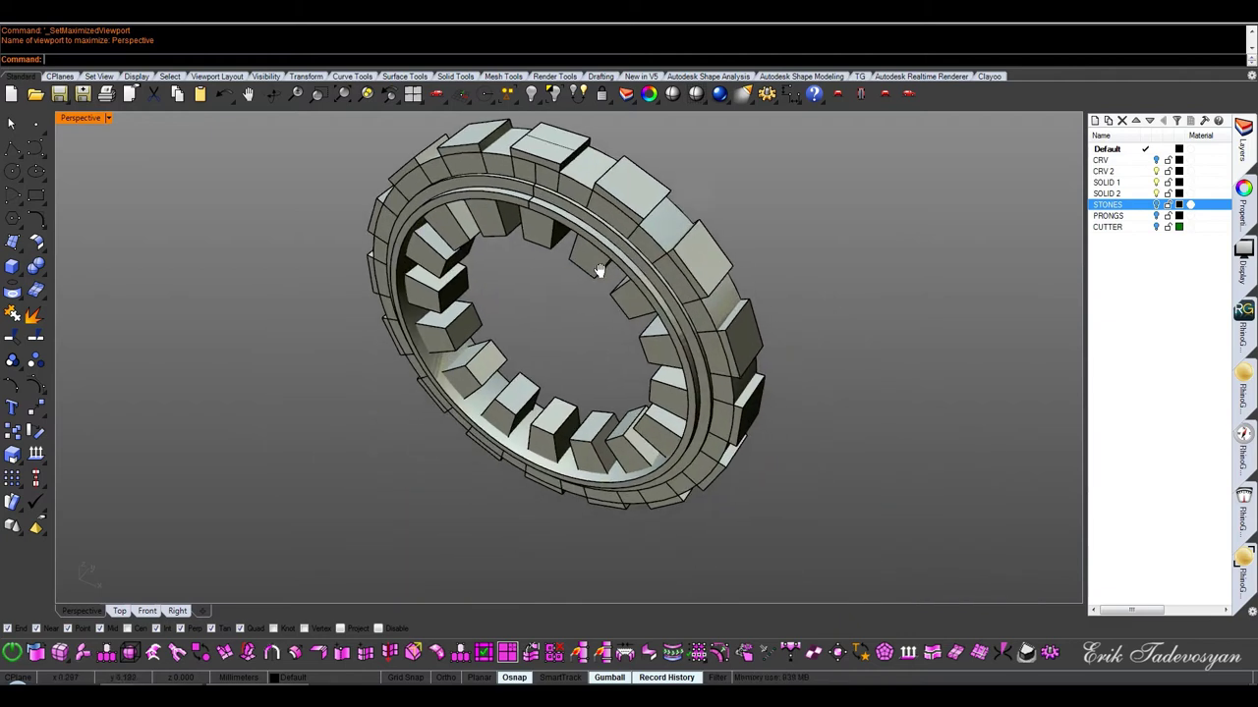
left_click(618, 319)
middle_click(619, 319)
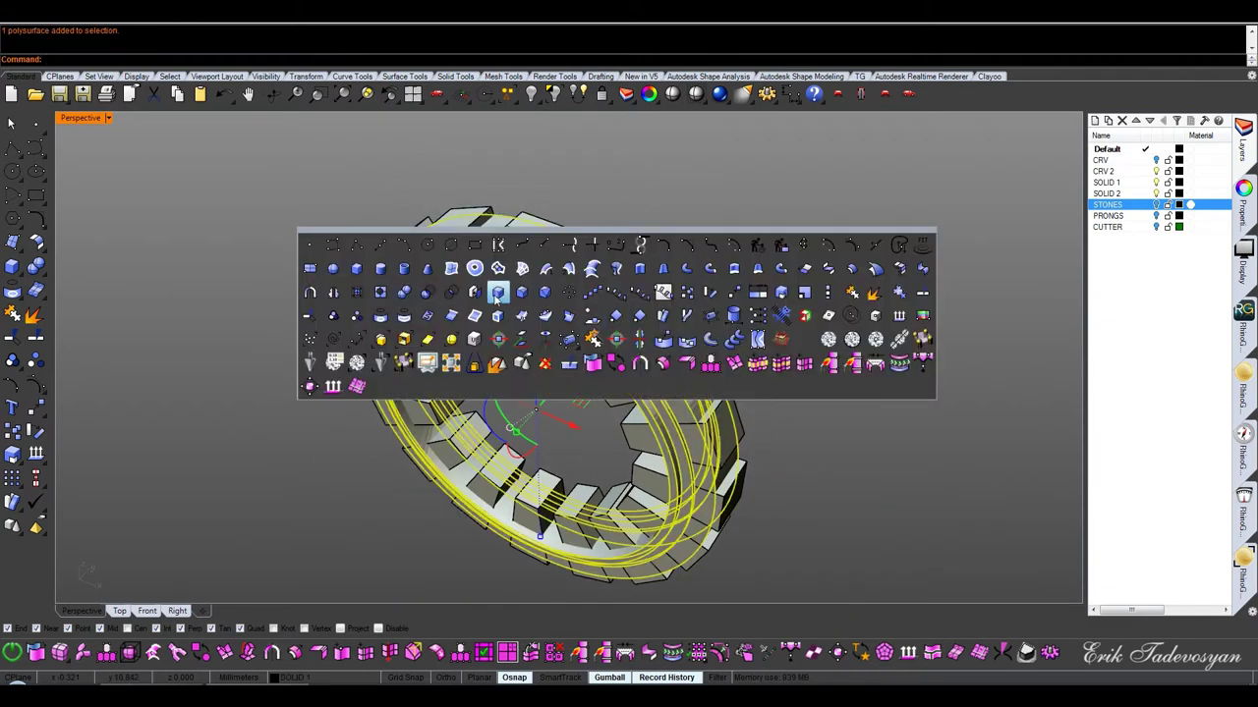
left_click(427, 292)
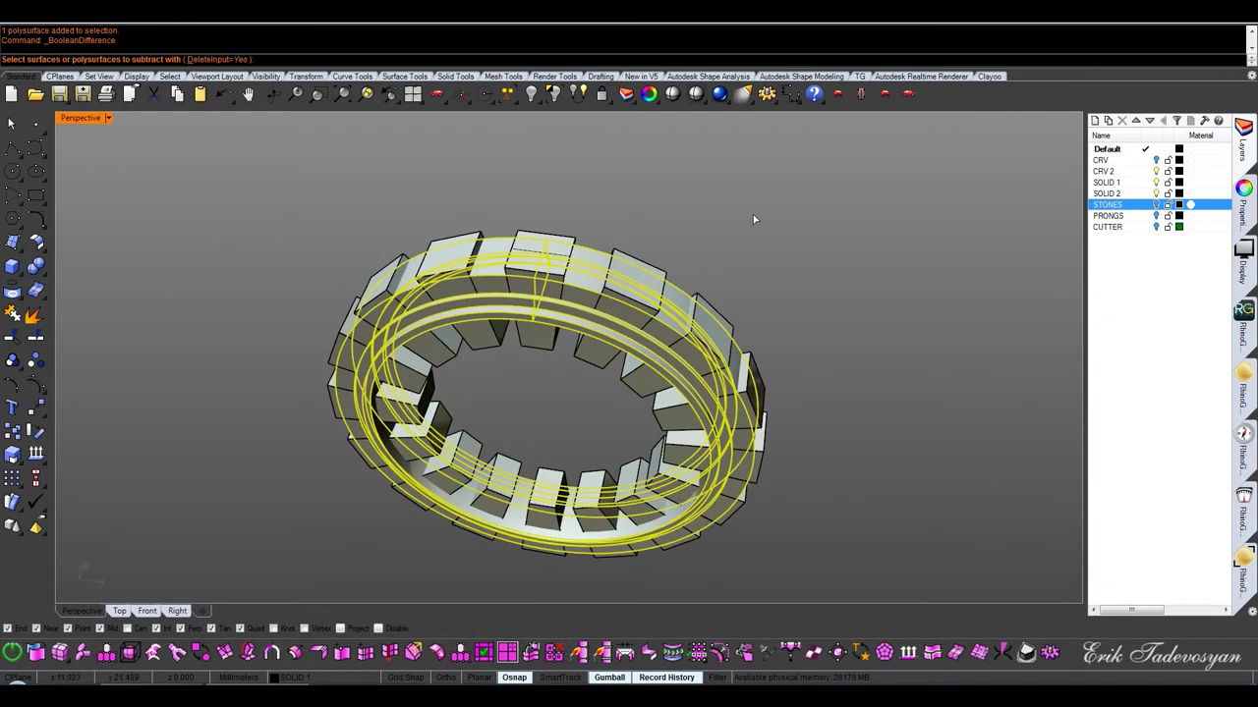
left_click_drag(787, 239, 199, 337)
key("Return")
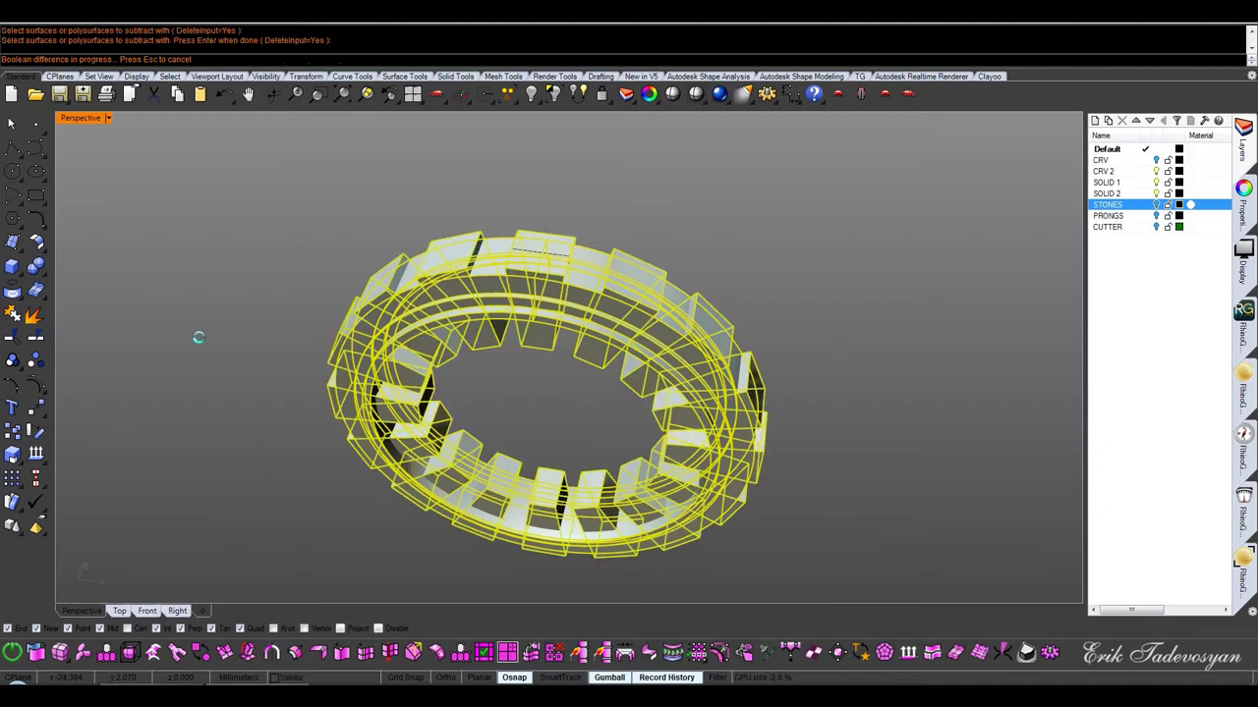
mouse_move(495, 324)
right_mouse_down()
mouse_move(563, 337)
mouse_move(641, 383)
mouse_move(636, 567)
mouse_move(548, 340)
right_mouse_up()
left_click(564, 343)
key("Delete")
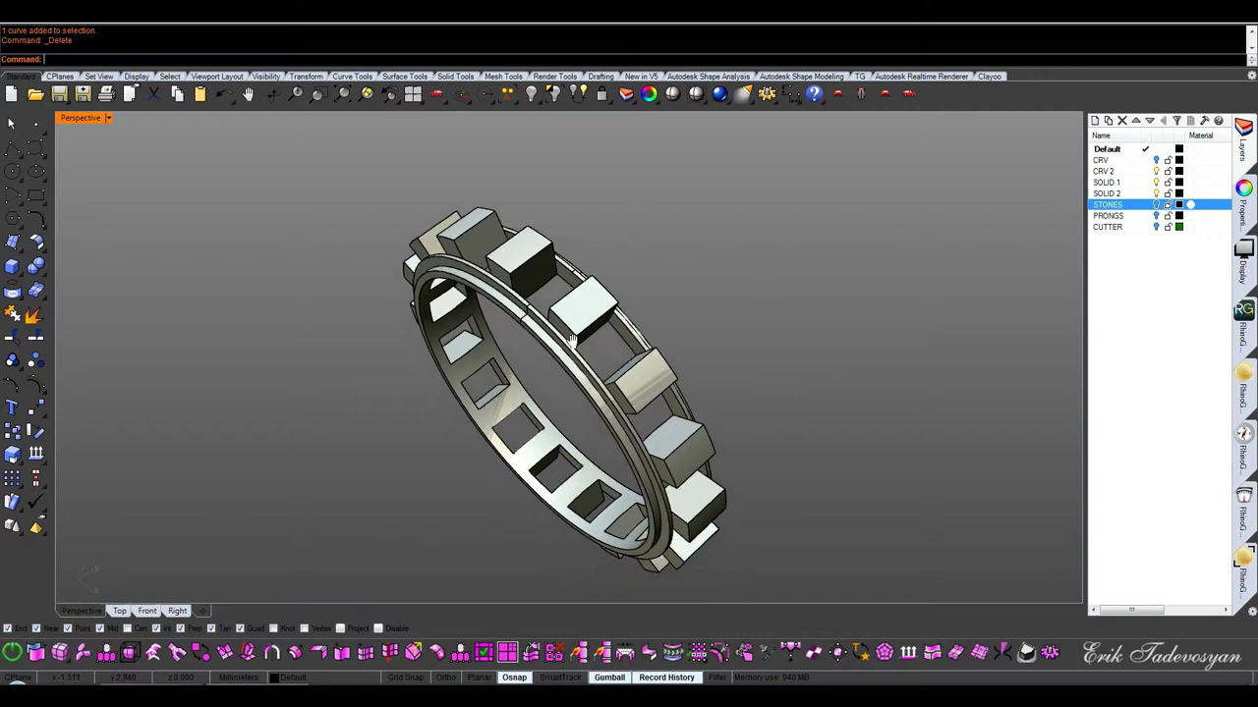
Duplicate the top edges of one seat block as curves
scroll(575, 286, "up", 5)
mouse_move(574, 286)
right_mouse_down()
mouse_move(581, 272)
mouse_move(606, 281)
mouse_move(593, 298)
mouse_move(609, 248)
mouse_move(602, 286)
right_mouse_up()
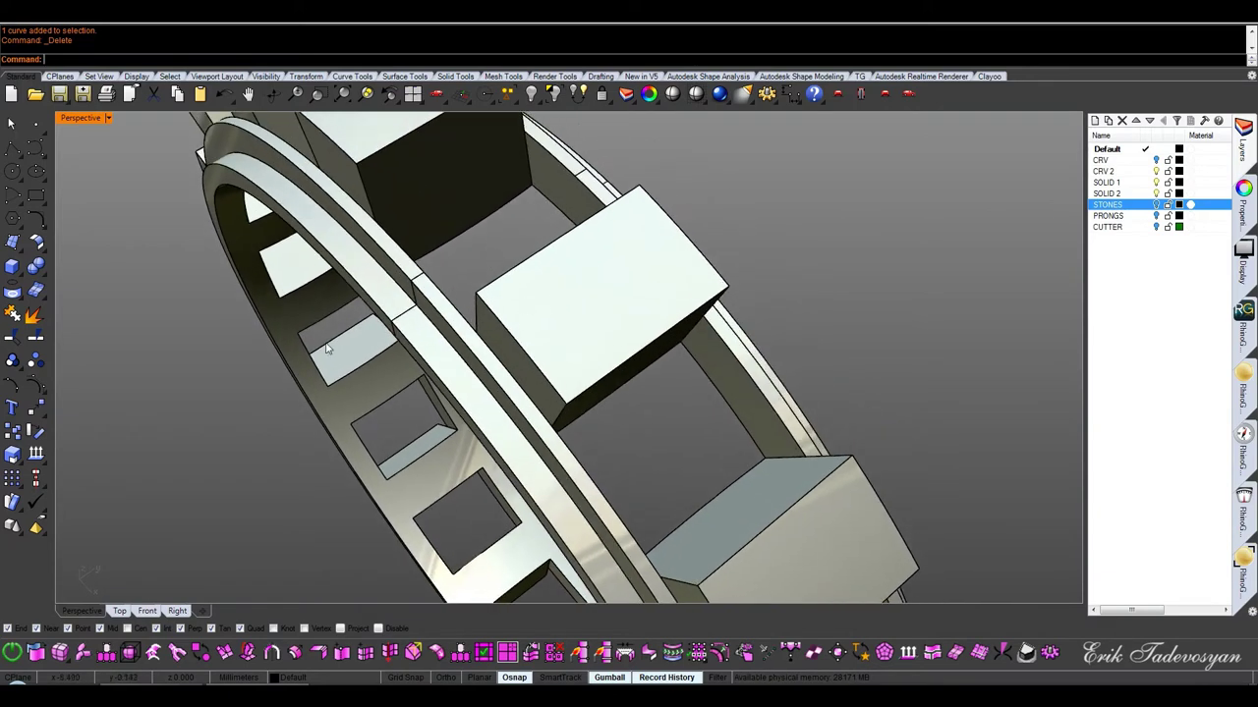
middle_click(257, 354)
left_click(155, 358)
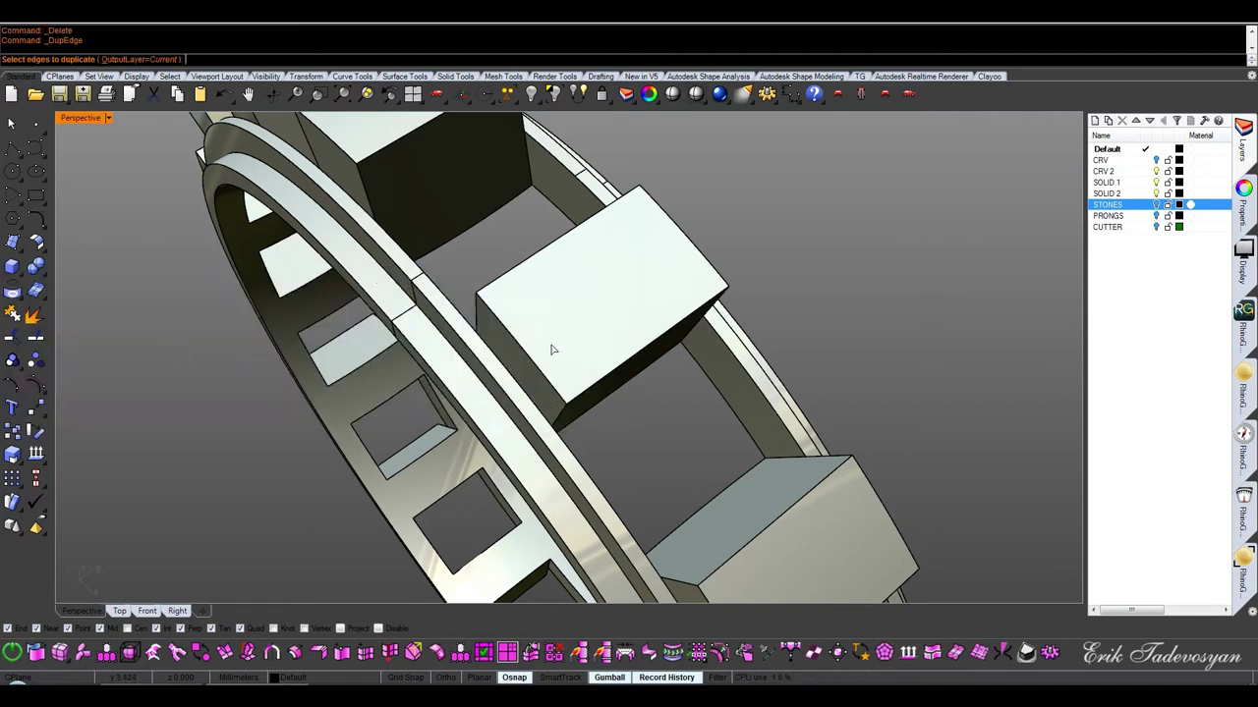
left_click(531, 359)
left_click(511, 273)
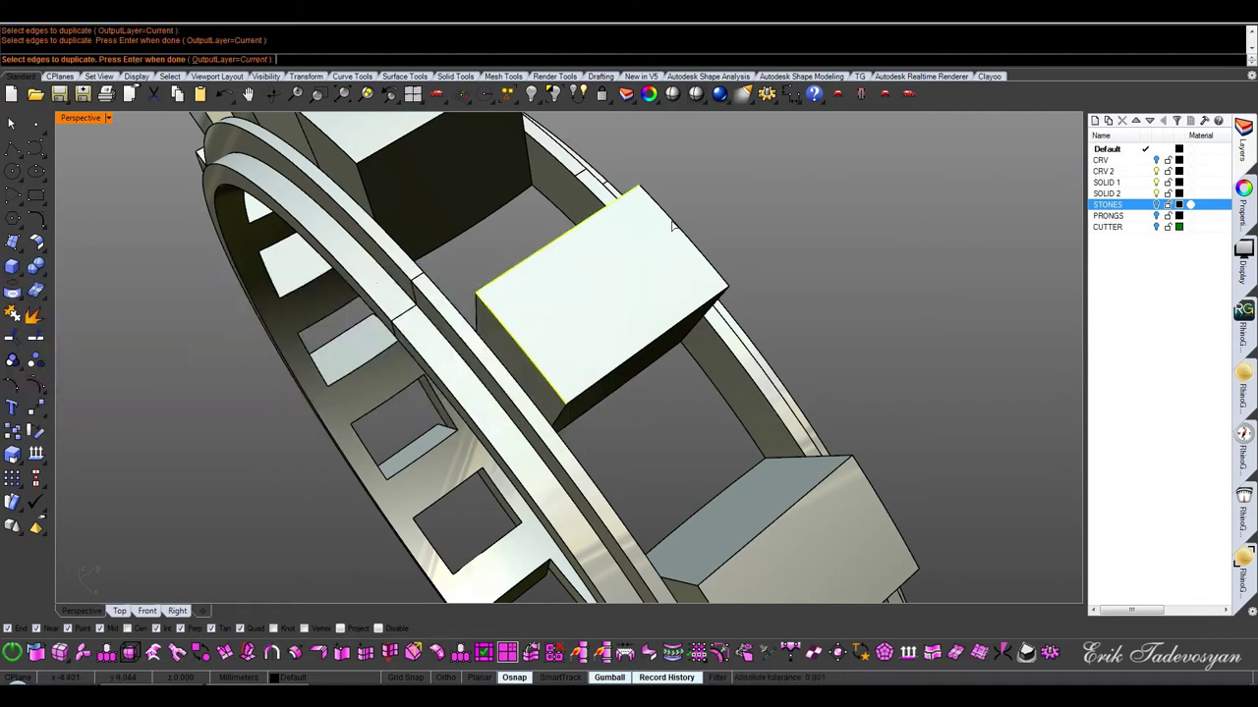
left_click(688, 243)
key("Return")
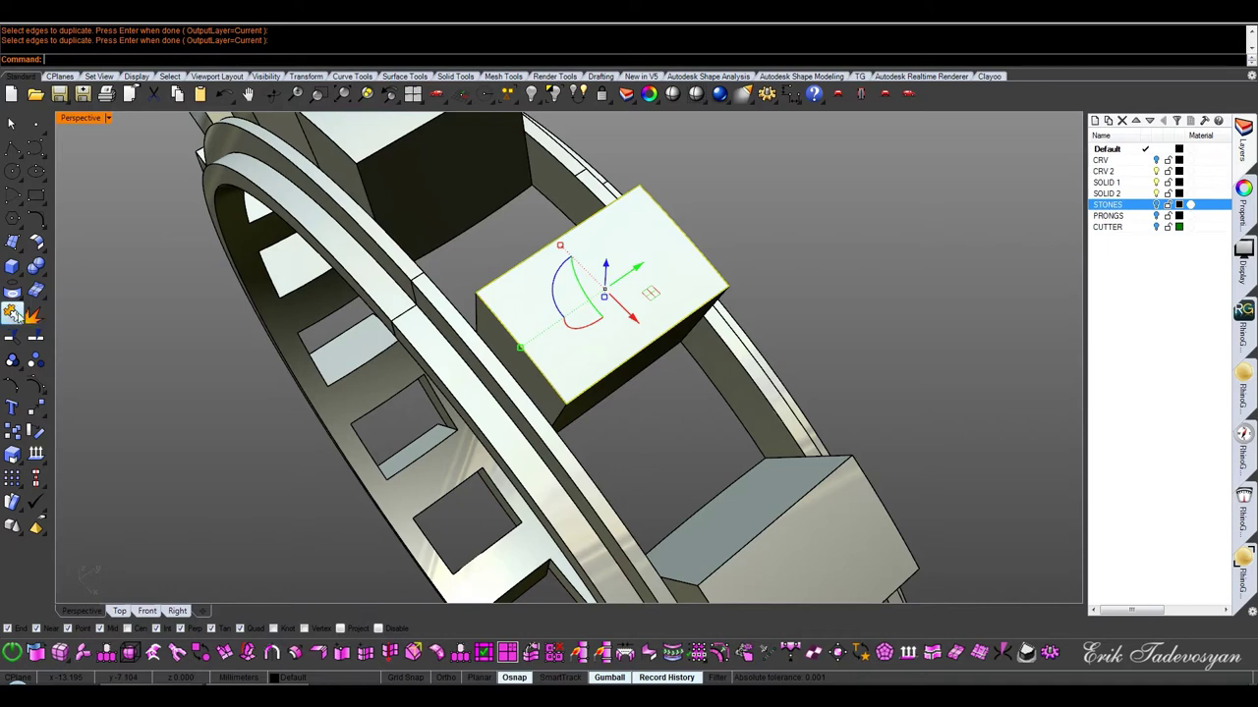
Offset the copied outline 0.3 inward on the block's top face
middle_click(586, 283)
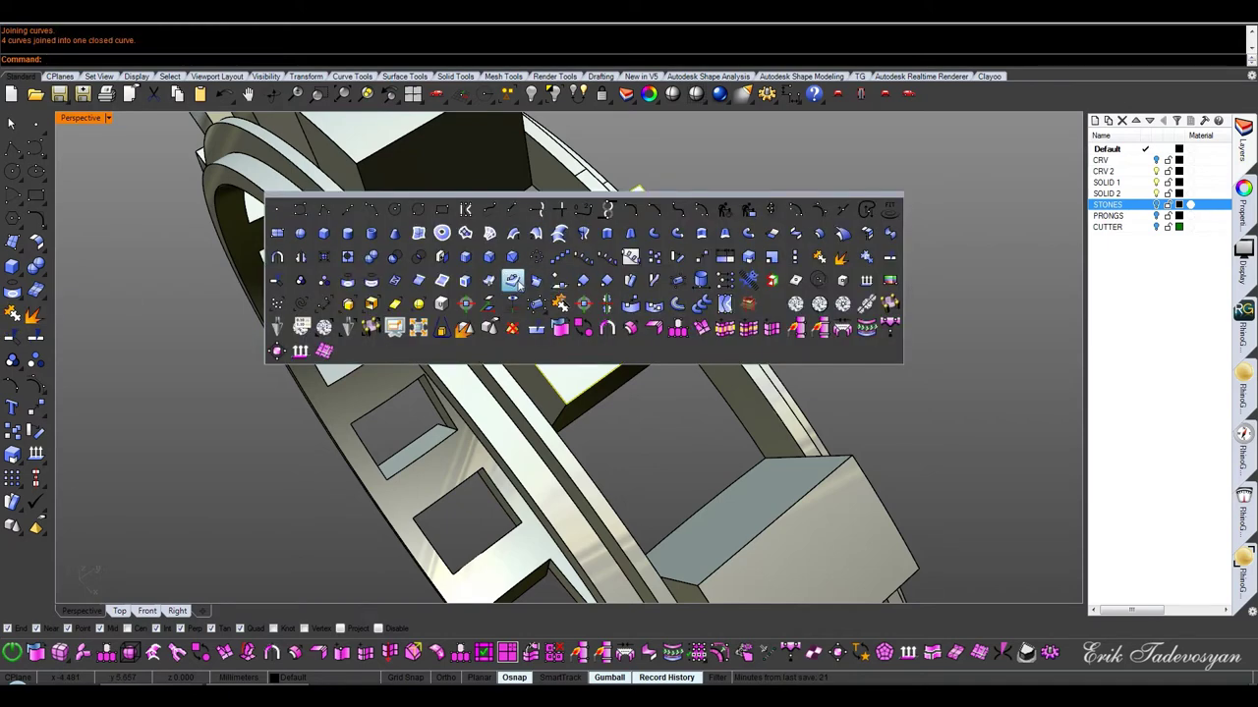
left_click(514, 284)
type(".3")
key("Return")
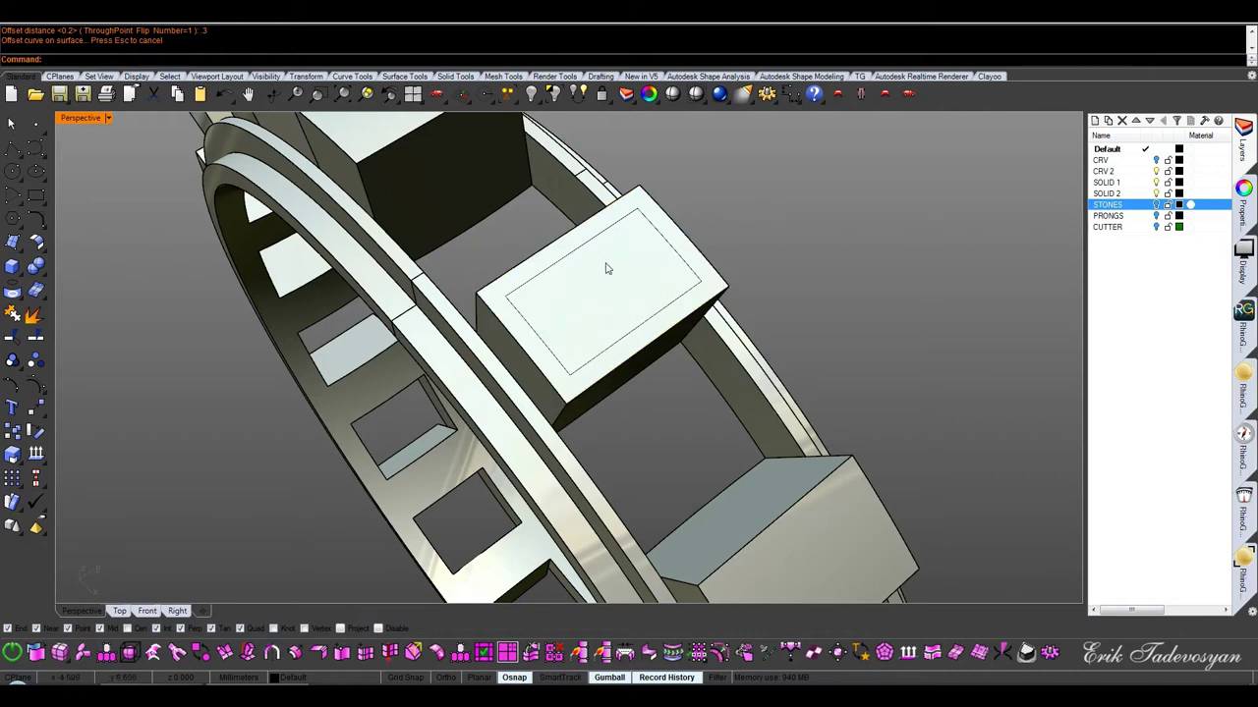
Split the box top with the offset curve and hide everything except the inner surface
left_click(606, 266)
left_click(35, 336)
scroll(467, 272, "up", 2)
left_click(572, 286)
key("Return")
left_click(688, 324)
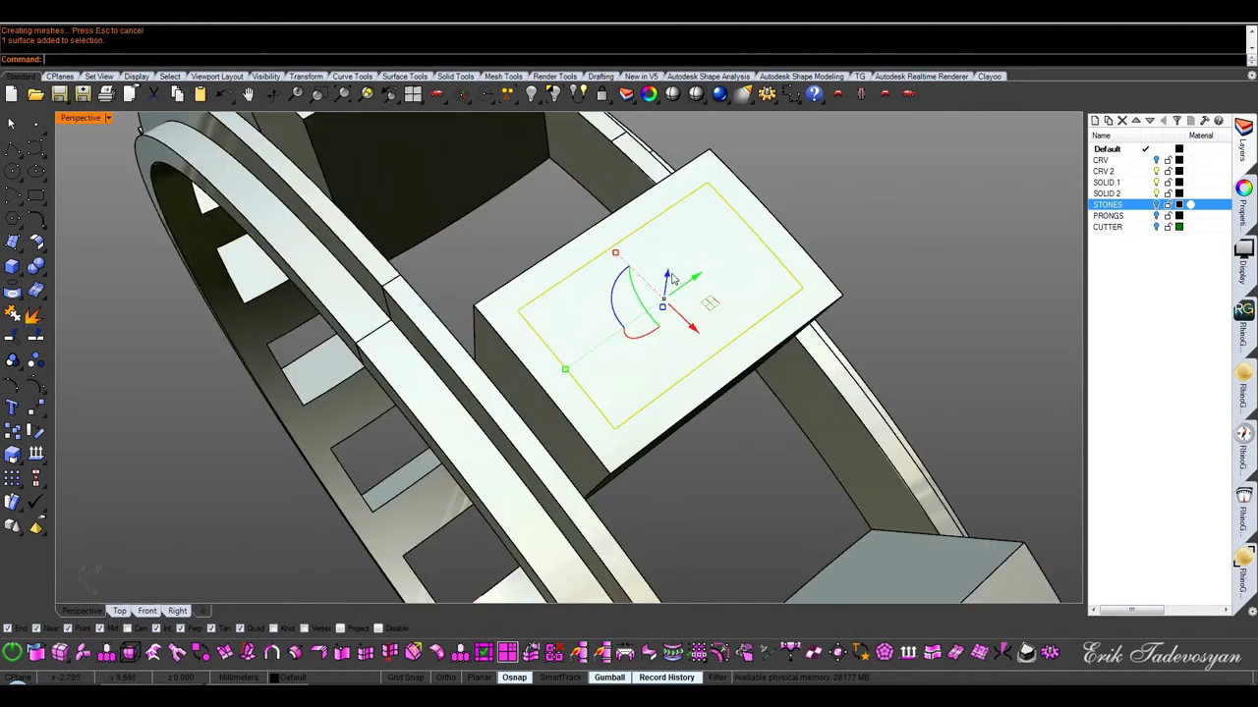
left_click(552, 93)
middle_click(641, 242)
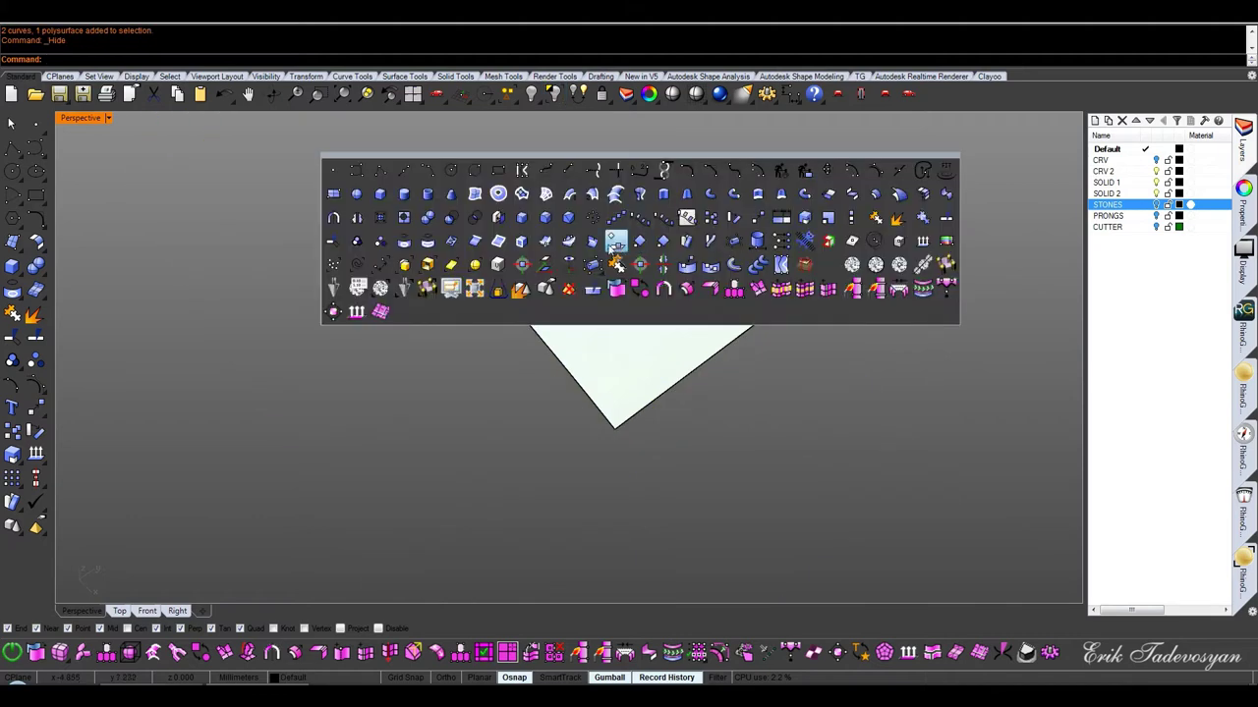
Copy the top and bottom surface edges and offset each 0.16 inward along the surface
key("Escape")
left_click(581, 267)
middle_click(603, 278)
left_click(579, 276)
left_click(635, 305)
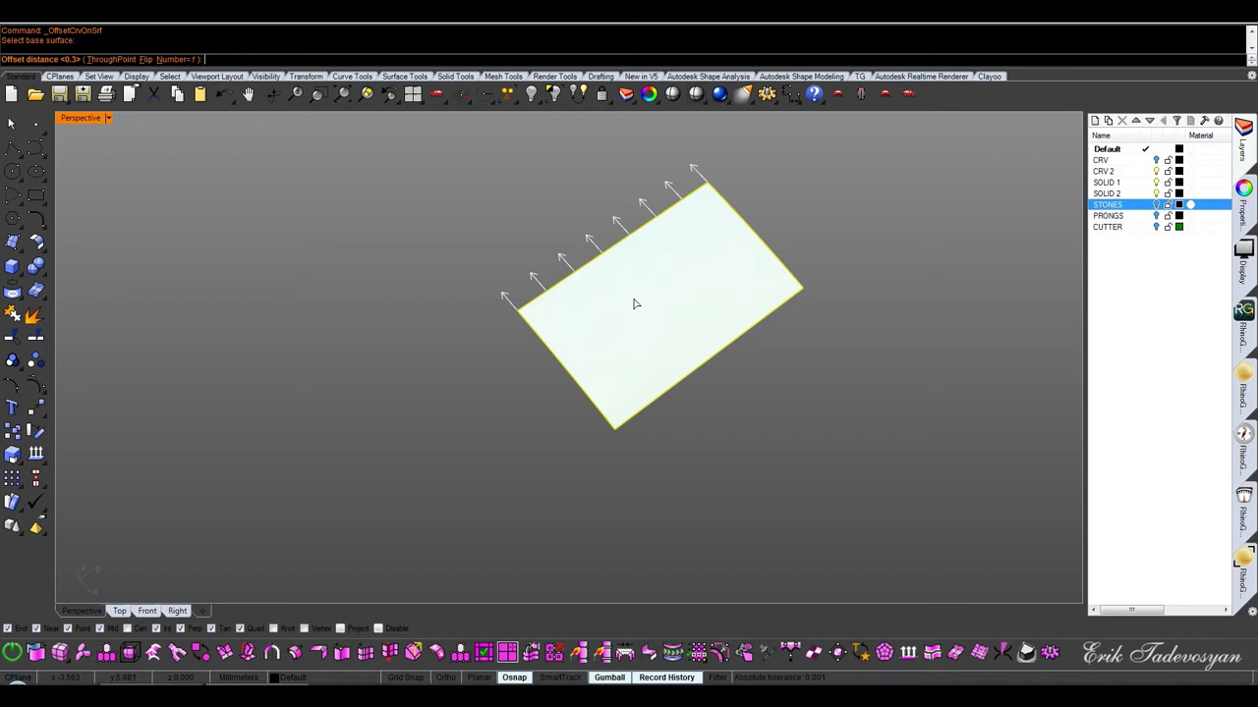
type("f")
key("Return")
type(".16")
key("Return")
middle_click(699, 330)
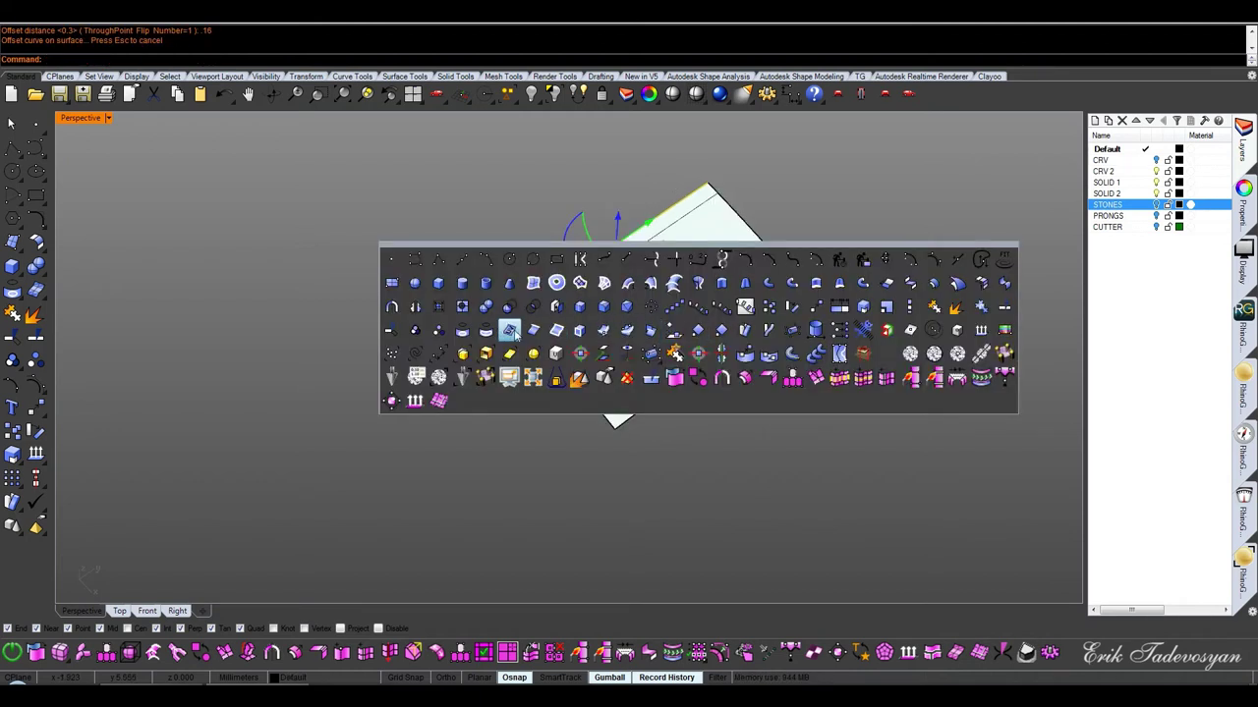
left_click(533, 331)
left_click(673, 387)
right_click(678, 383)
middle_click(668, 379)
left_click(645, 380)
left_click(660, 355)
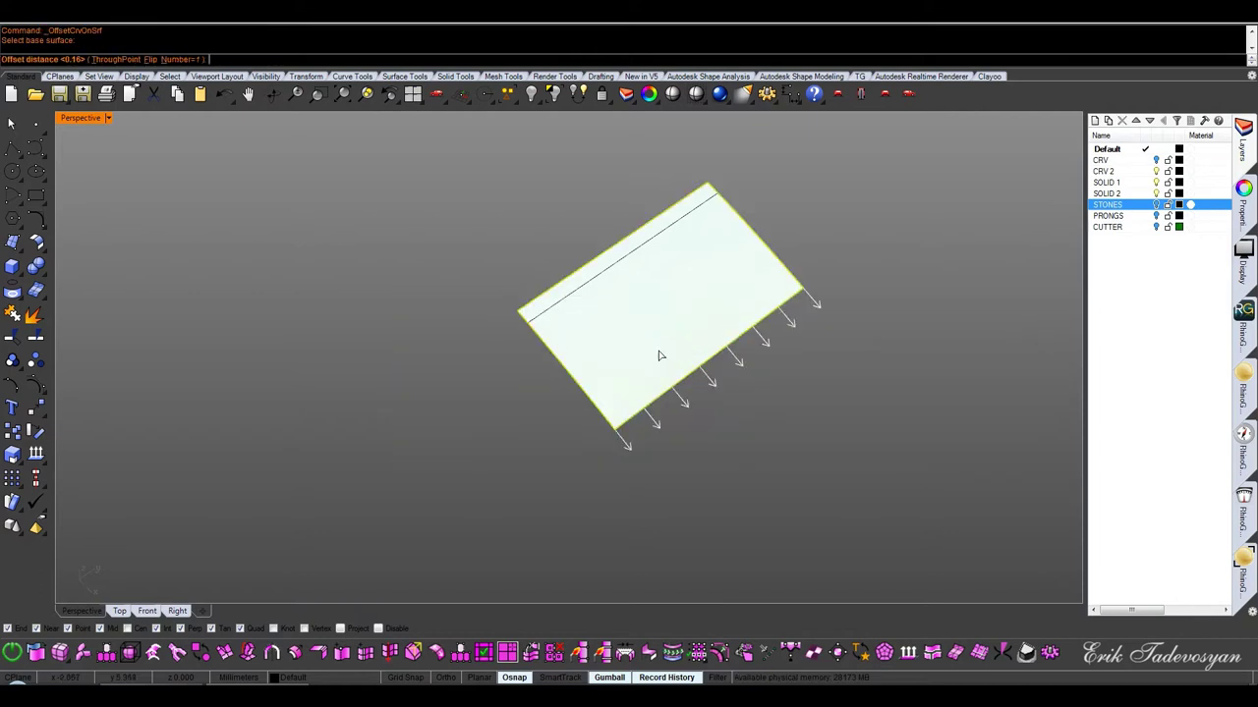
type("f")
key("Return")
type("f")
key("BackSpace")
type(".16")
key("Return")
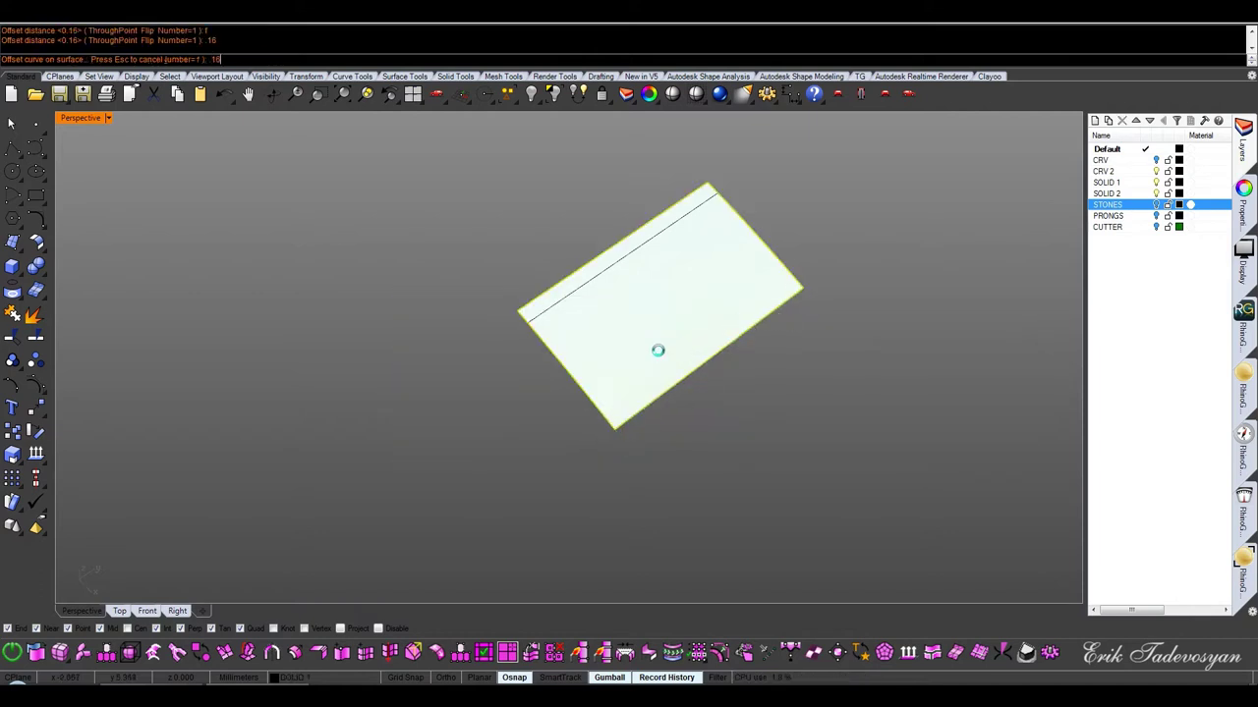
Copy the left and right surface edges and offset them inward along the surface
middle_click(458, 331)
left_click(291, 332)
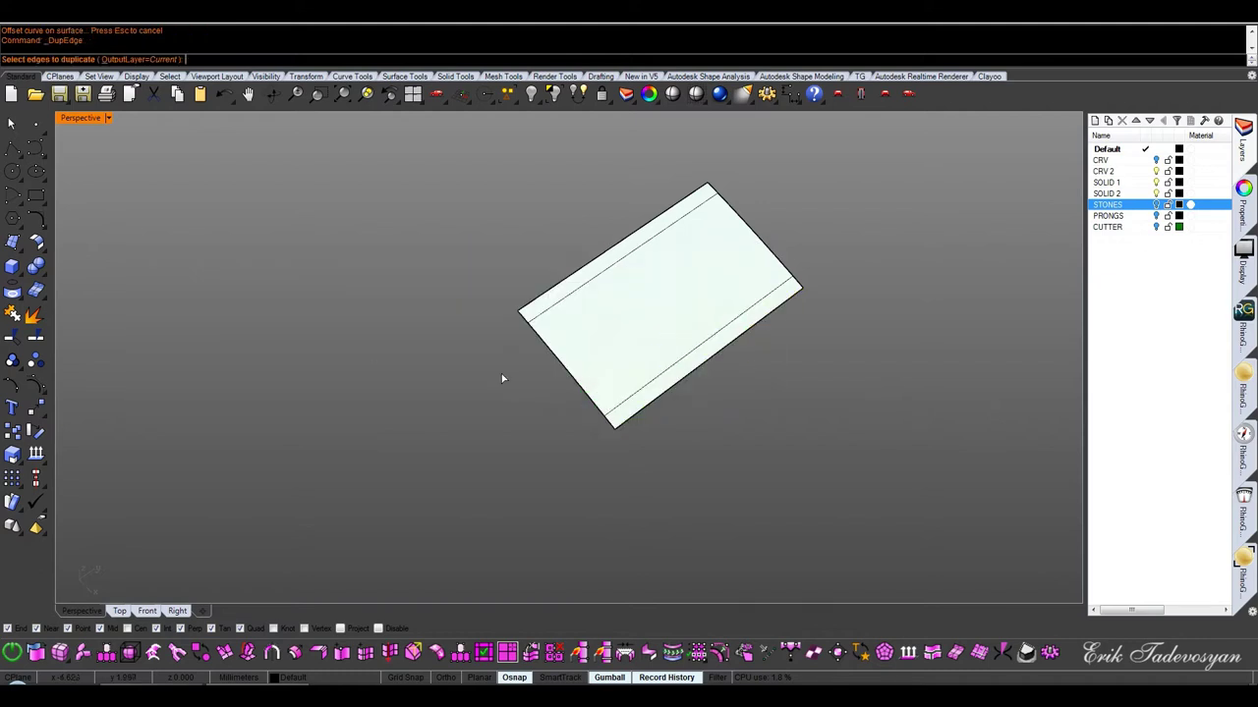
left_click(558, 362)
key("Return")
middle_click(560, 354)
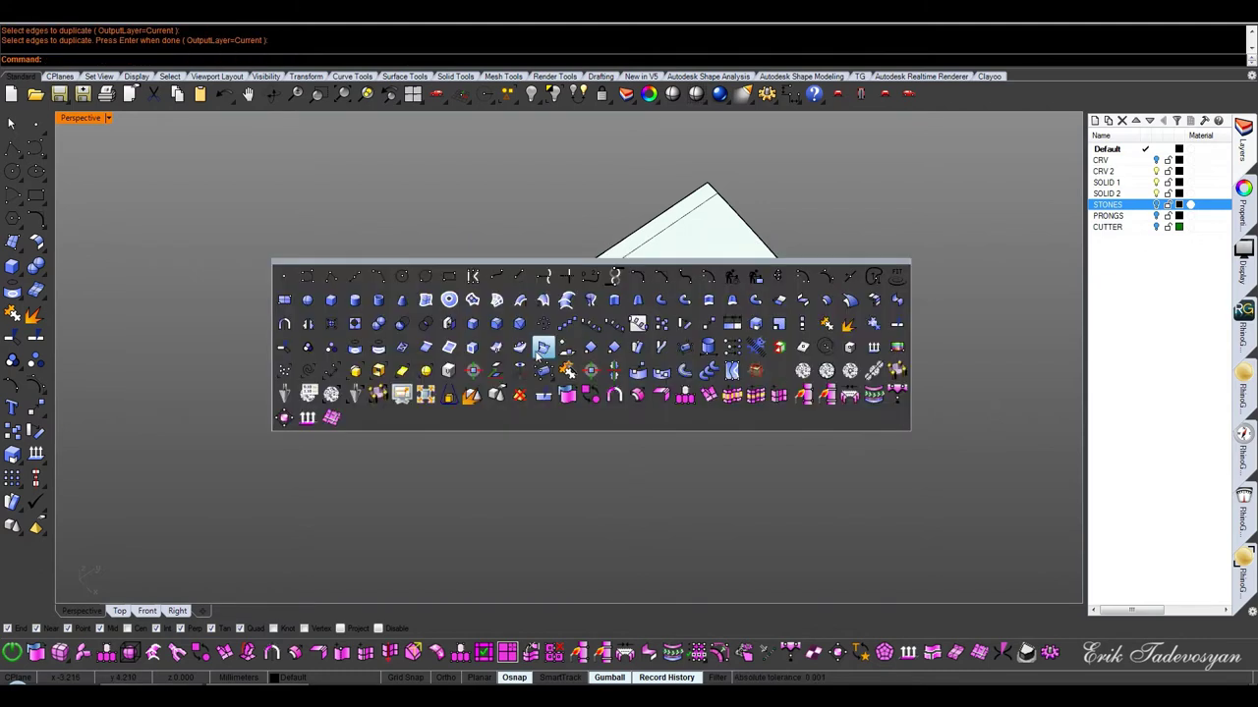
left_click(589, 342)
type("1")
key("Return")
middle_click(588, 328)
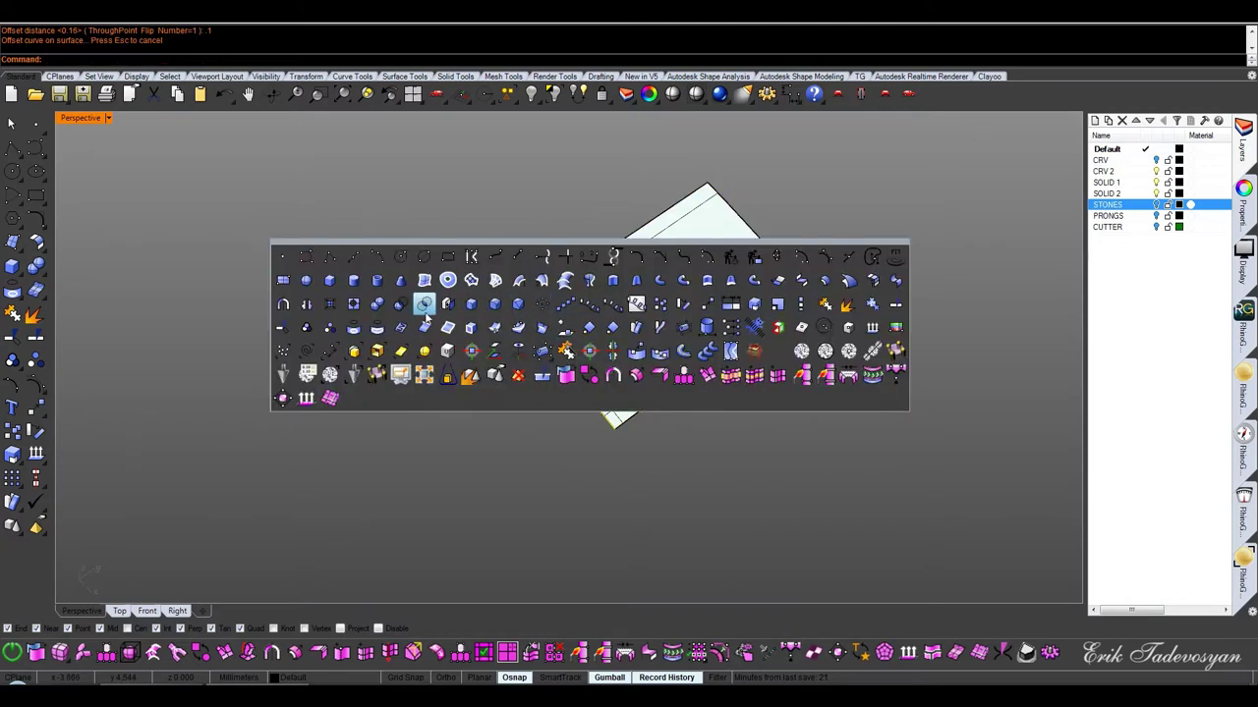
left_click(424, 327)
left_click(759, 241)
key("Return")
middle_click(701, 262)
left_click(702, 260)
left_click(700, 273)
key("Return")
Lock the split surface so only the curves stay editable
left_click(700, 272)
left_click(847, 225)
left_click(685, 227)
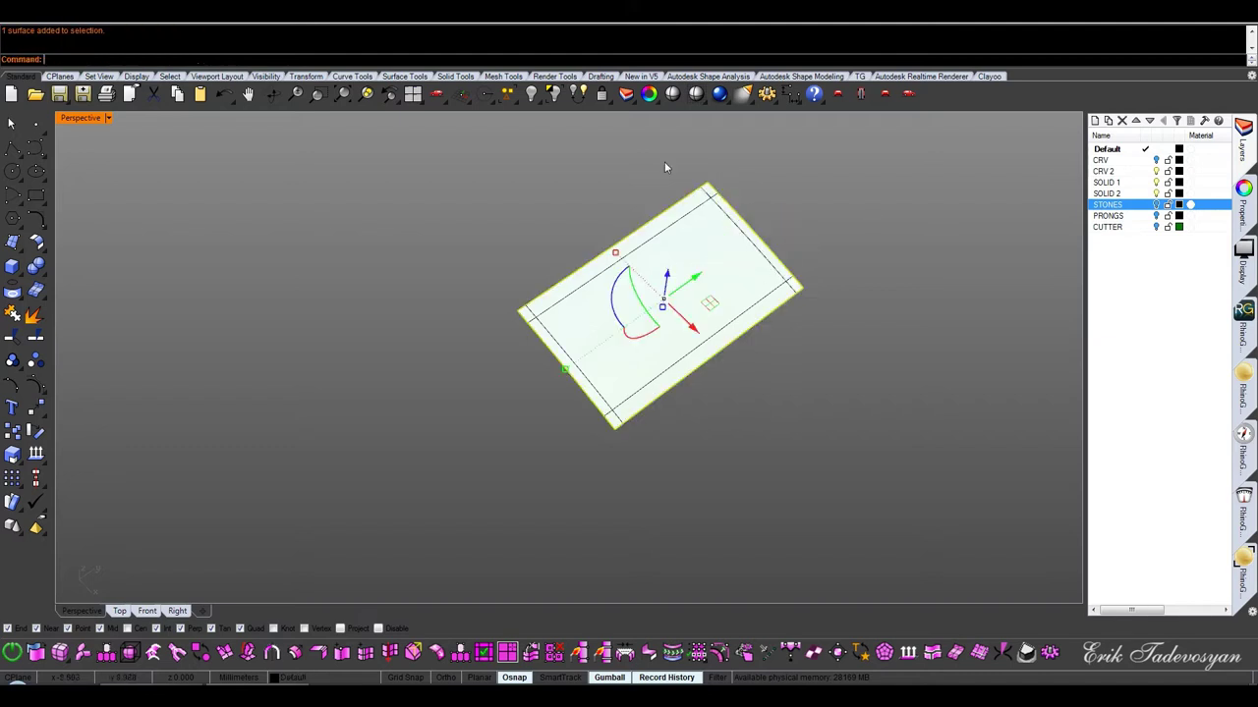
left_click(603, 98)
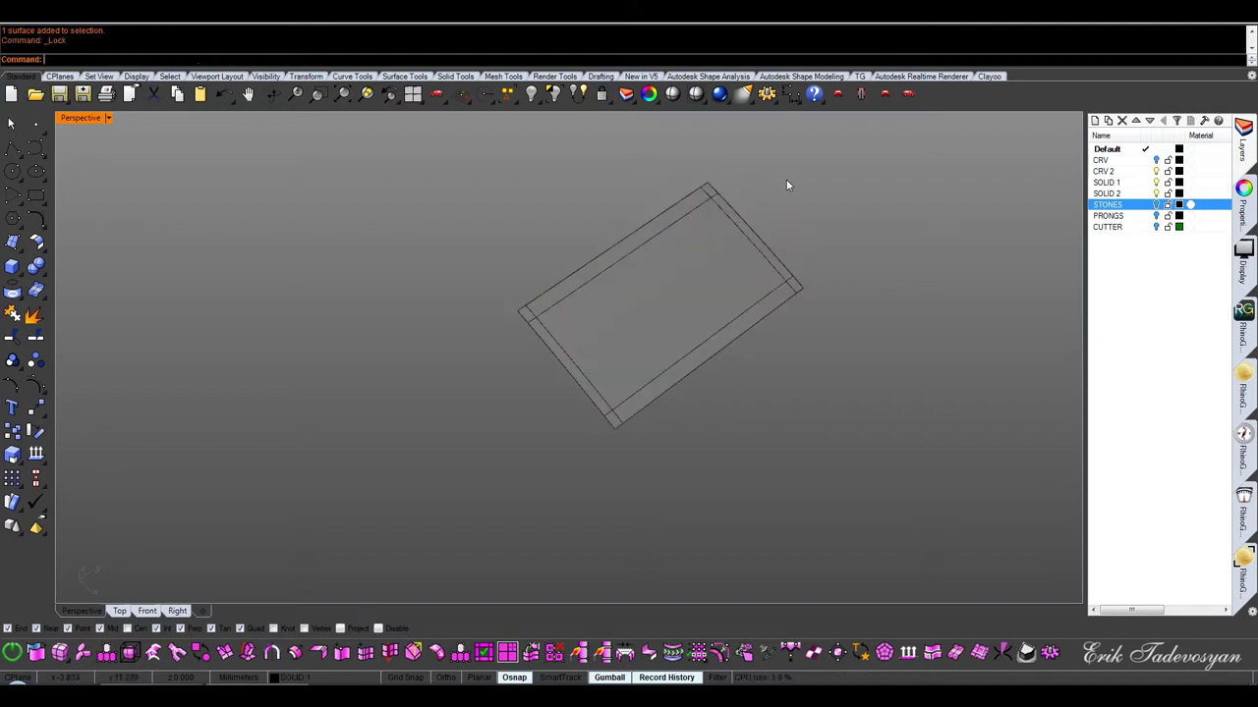
Trim away the corner overhangs of the four offset curves
left_click(12, 338)
scroll(625, 416, "up", 5)
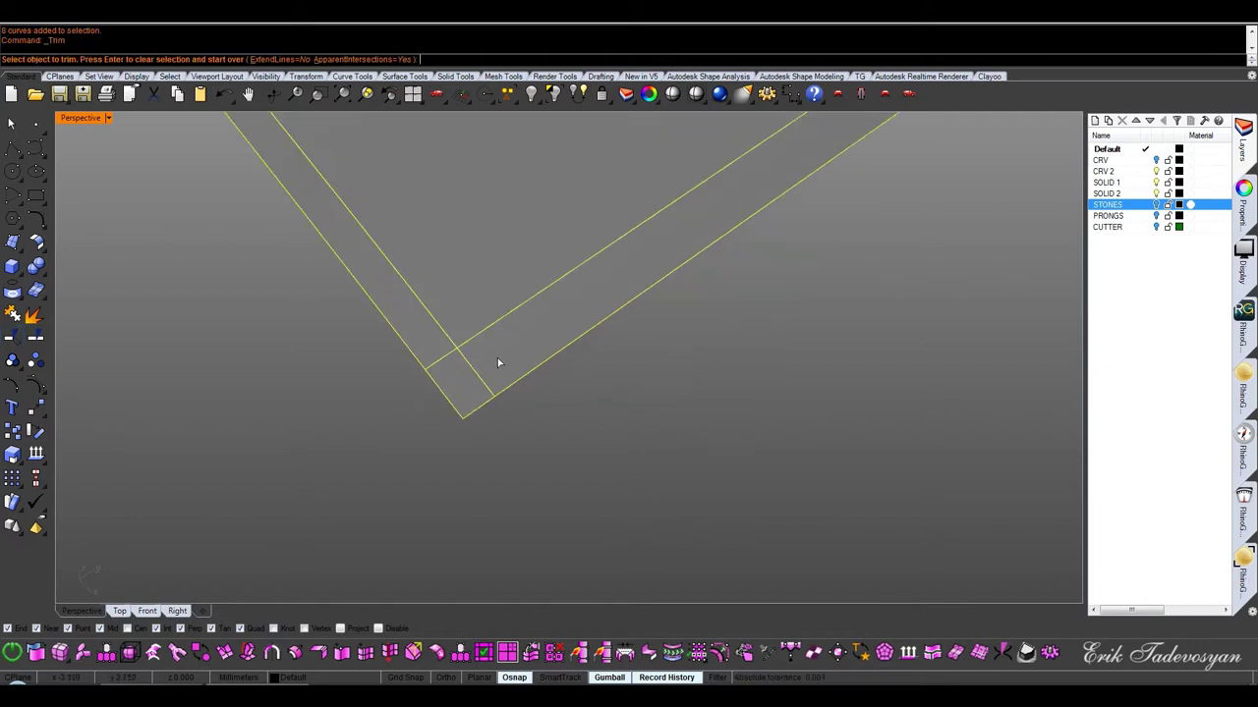
left_click_drag(409, 422, 408, 422)
mouse_move(791, 314)
right_mouse_down()
mouse_move(766, 393)
mouse_move(980, 296)
mouse_move(822, 258)
mouse_move(774, 152)
right_mouse_up()
left_click(941, 323)
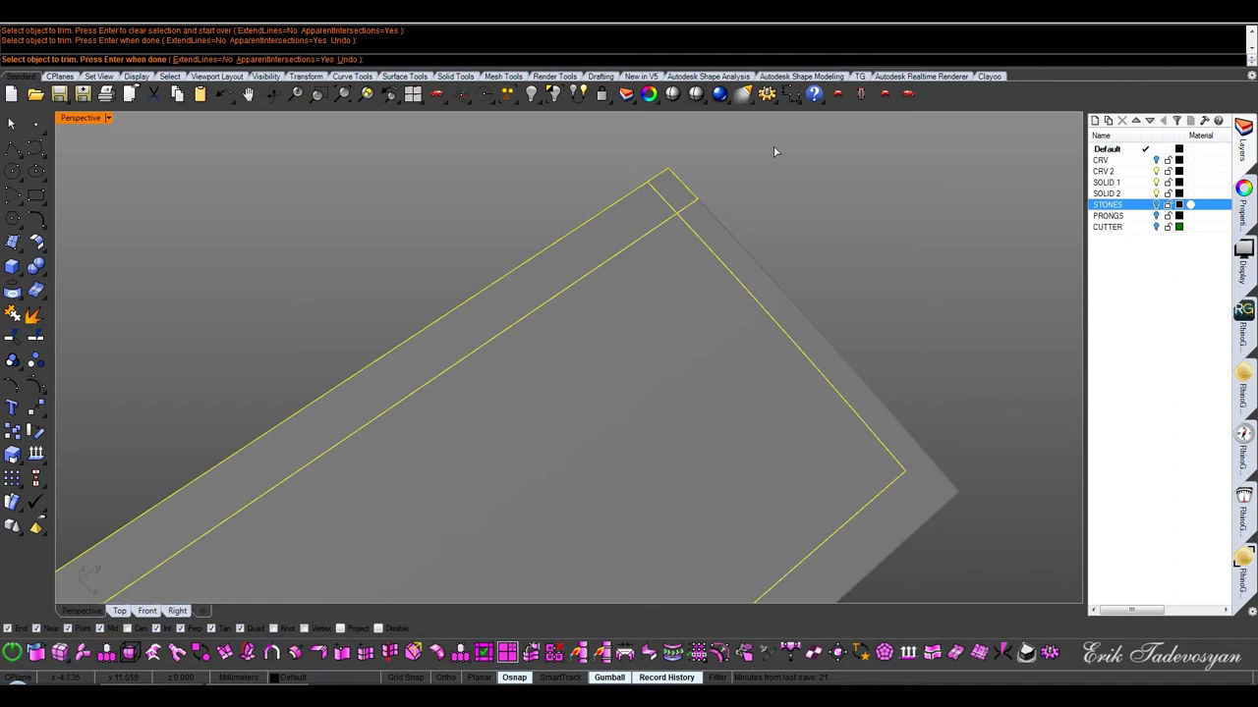
left_click(632, 199)
scroll(684, 231, "down", 3)
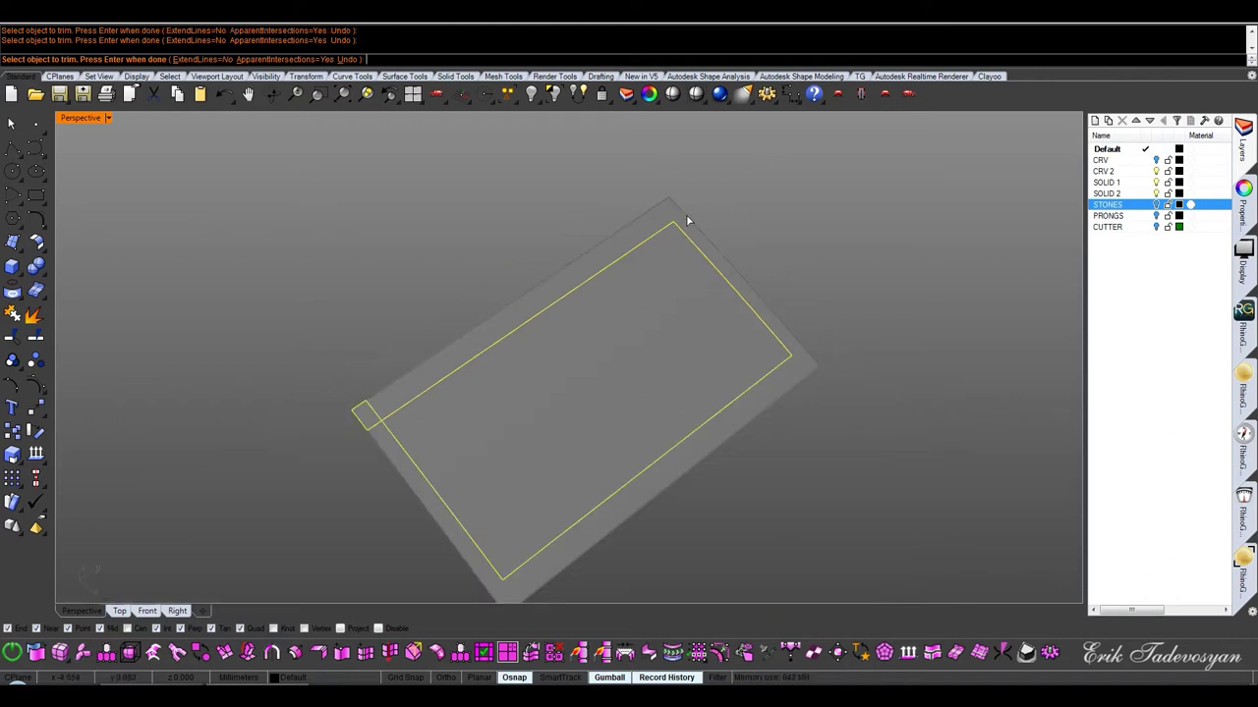
scroll(356, 411, "up", 3)
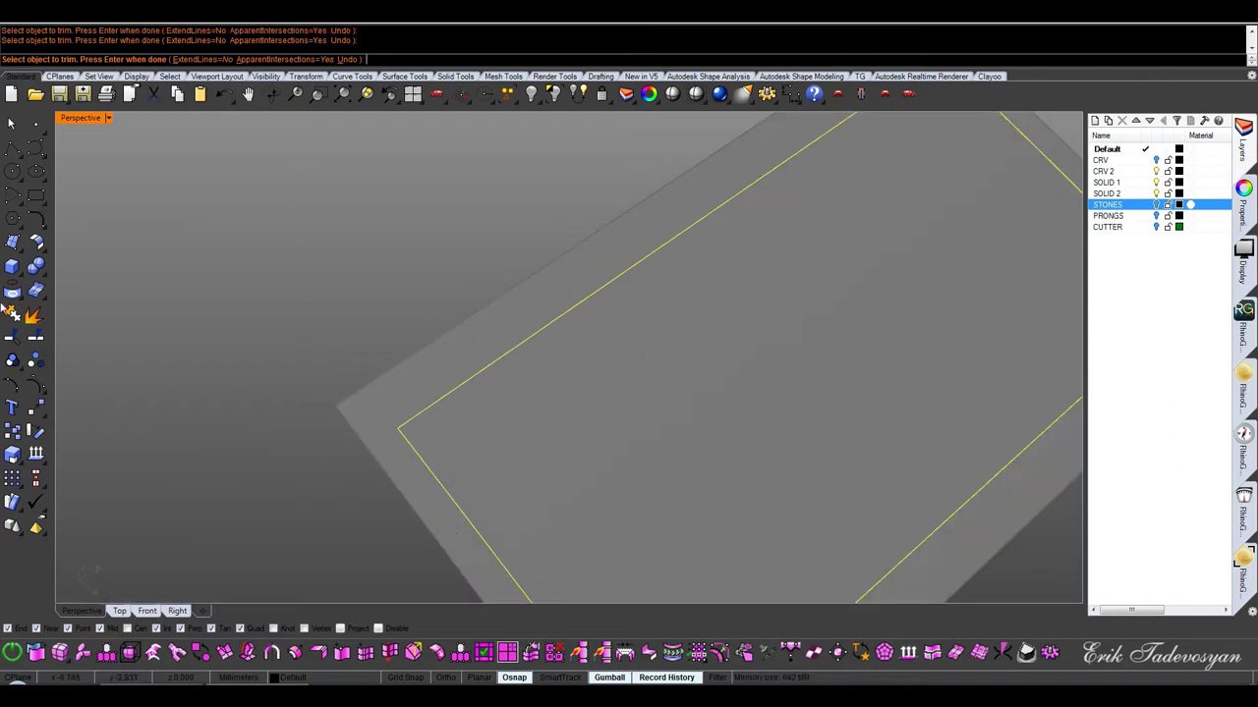
Join the trimmed curves into one closed rectangle and unlock the surface
left_click(12, 312)
scroll(462, 199, "down", 5)
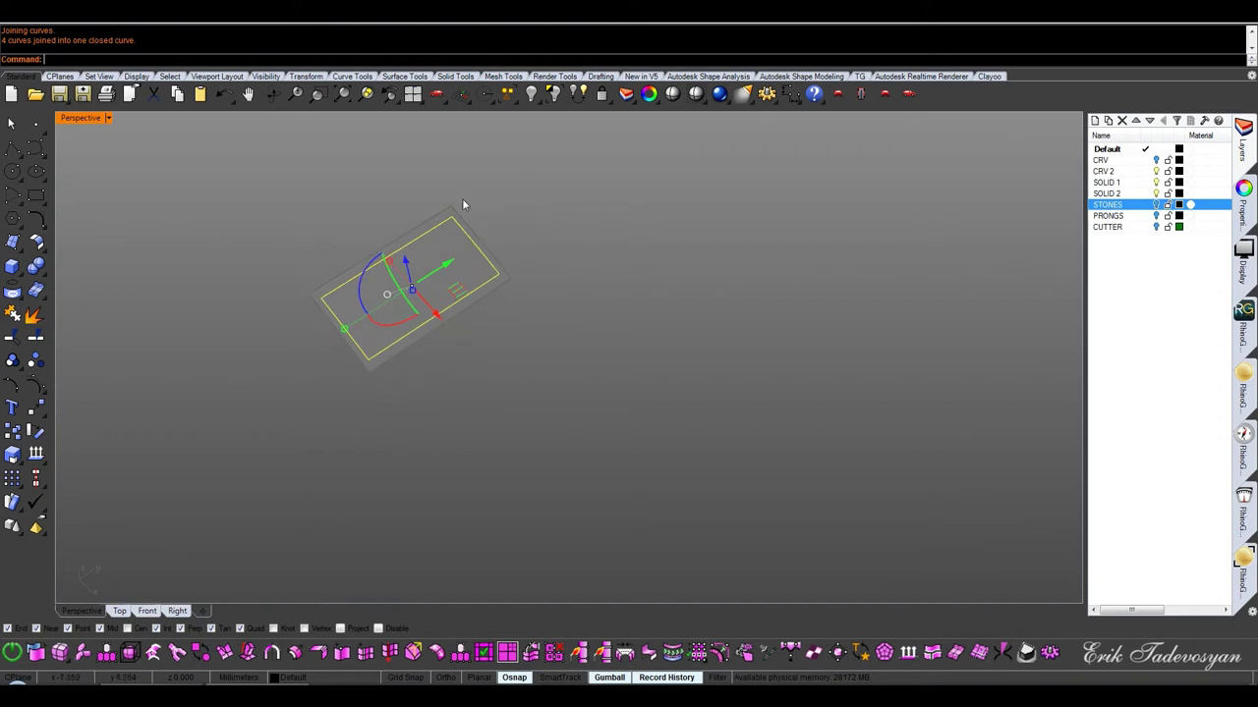
right_click(601, 93)
Split the box top surface with the closed curve and delete the outer strip
left_click(502, 301)
left_click(36, 336)
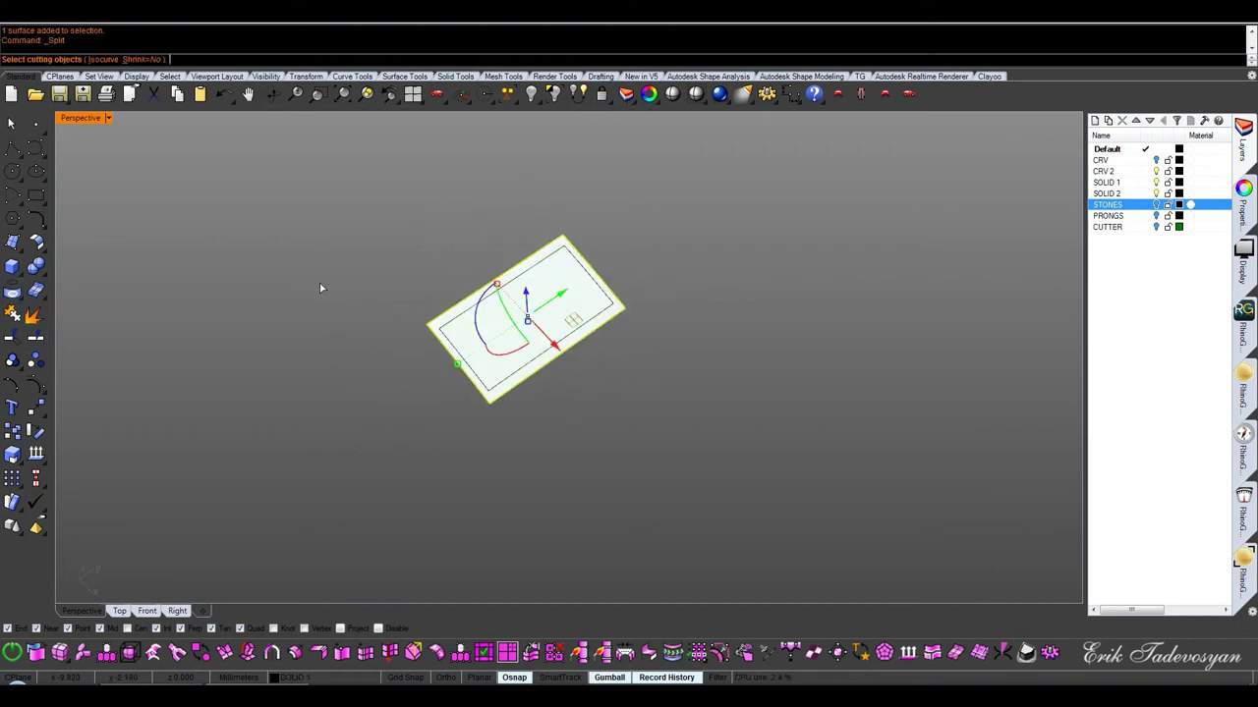
right_click(469, 429)
left_click(609, 381)
left_click(536, 371)
key("Delete")
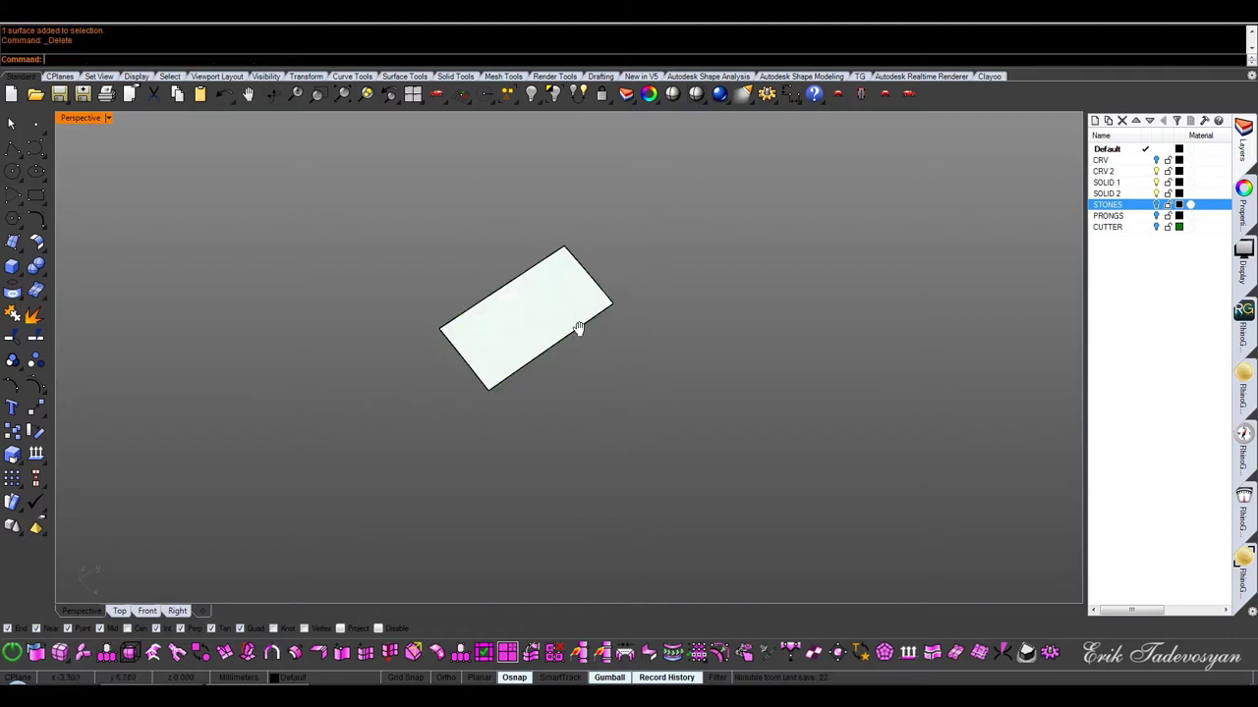
Offset the inner panel 0.25 downward (flipped) and delete the original panel
right_click_drag(579, 328, 606, 366, "shift")
left_click(581, 357)
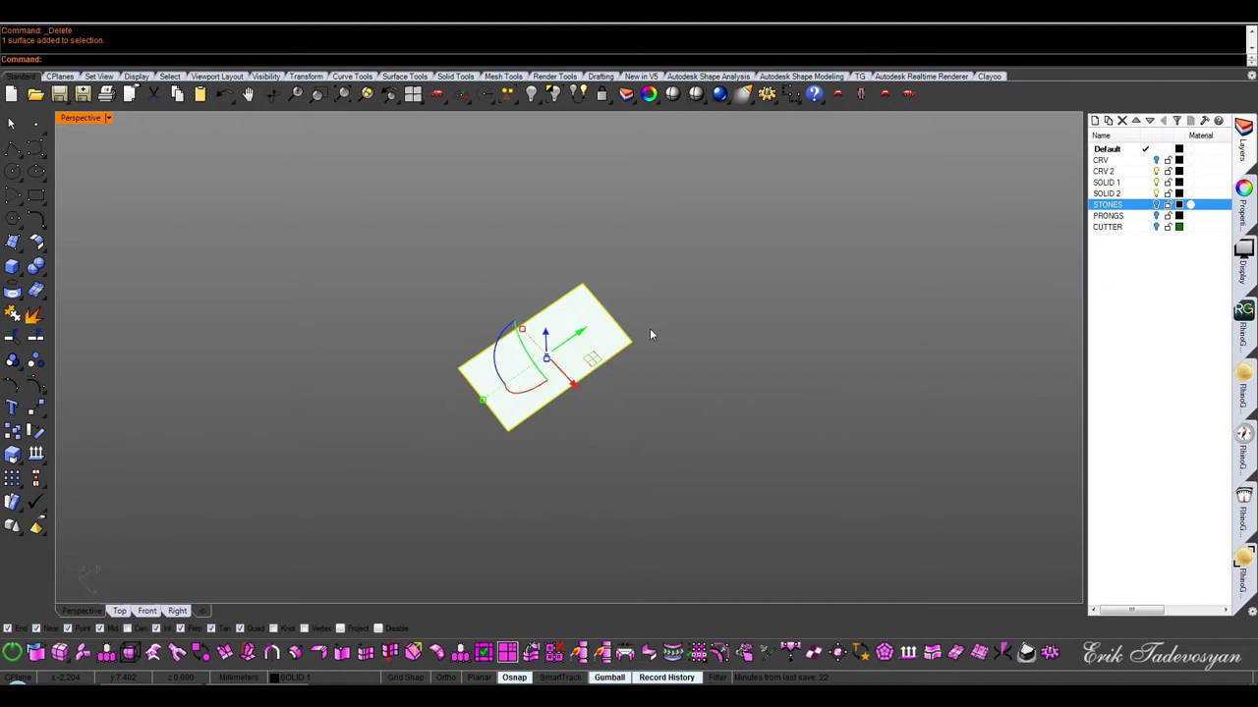
middle_click(649, 335)
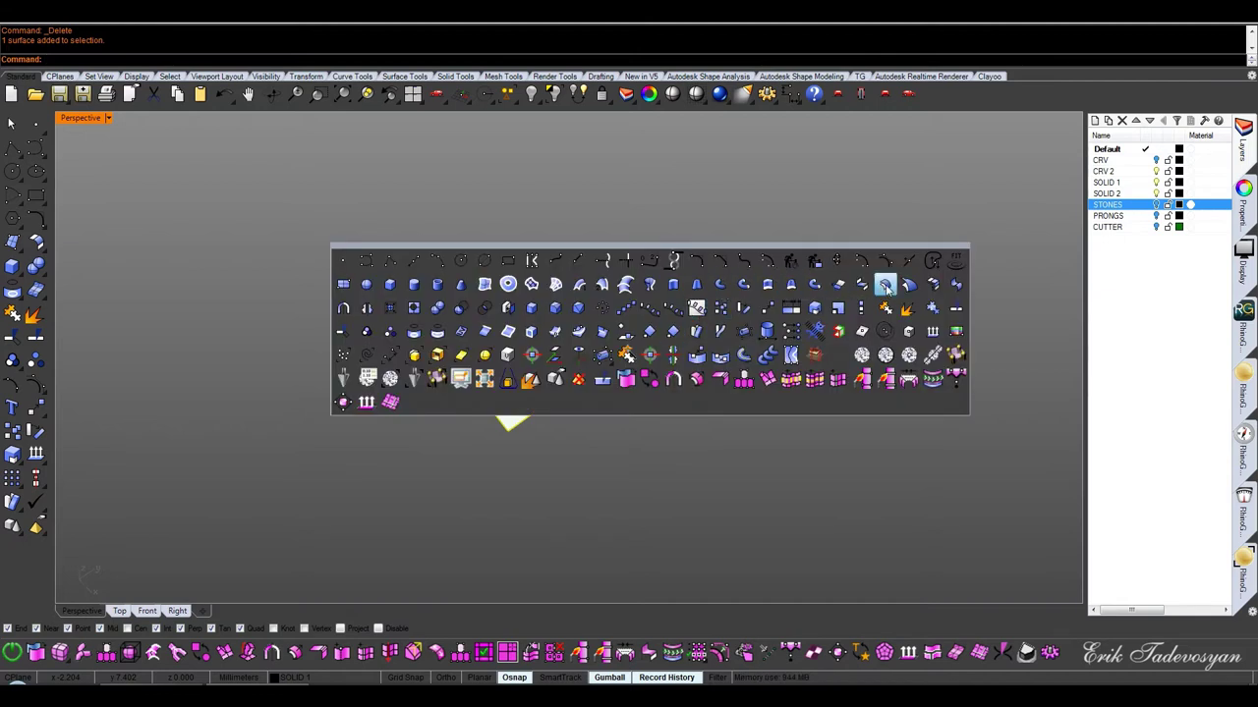
left_click(884, 285)
right_click_drag(520, 417, 529, 369)
type("f")
key("Return")
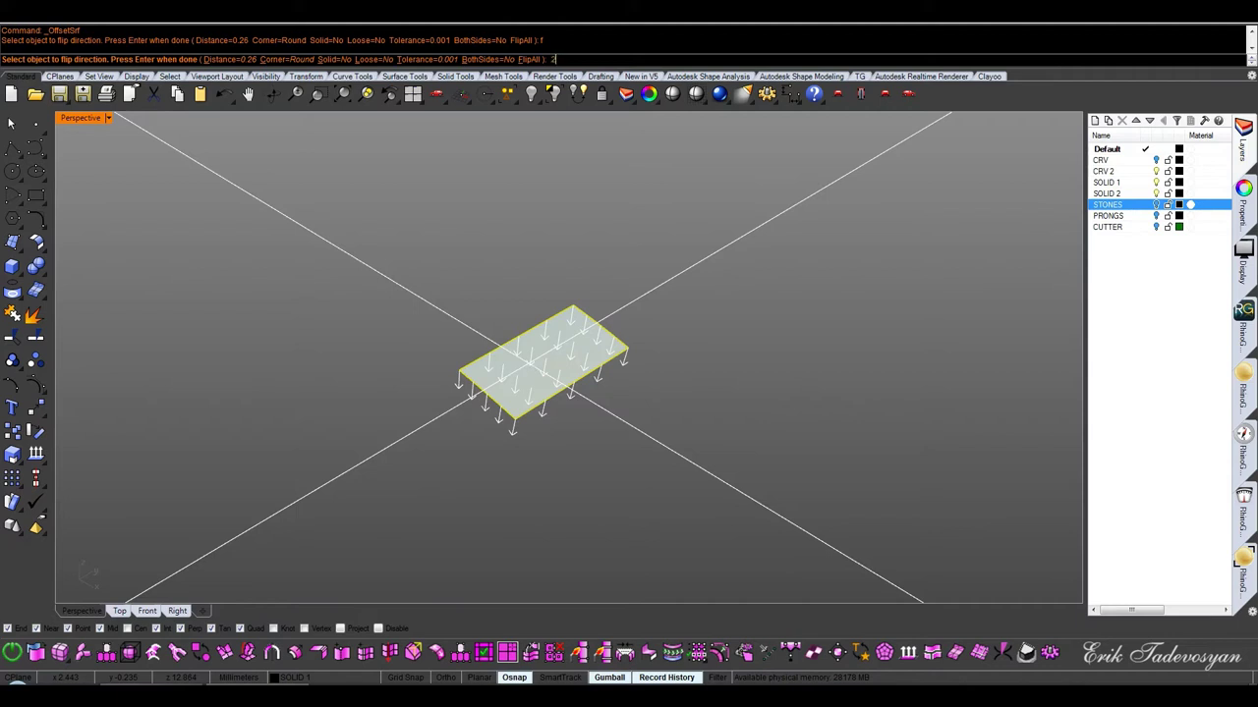
key("Return")
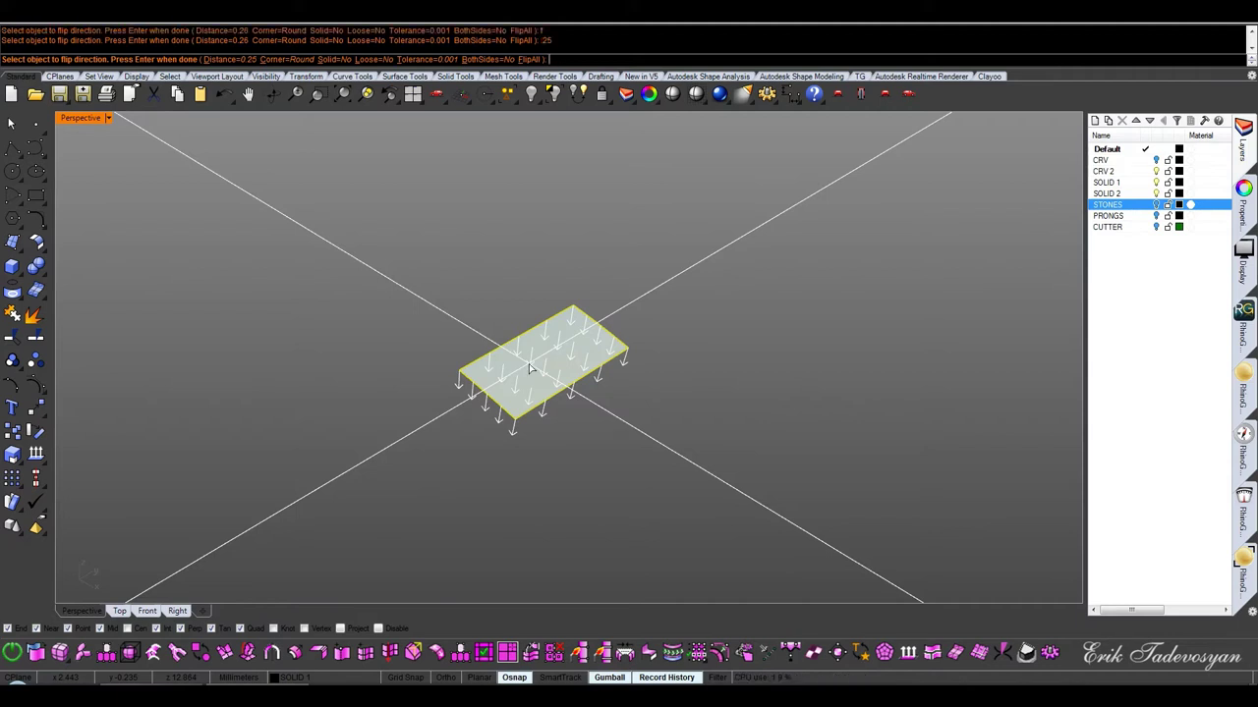
key("Return")
key("Delete")
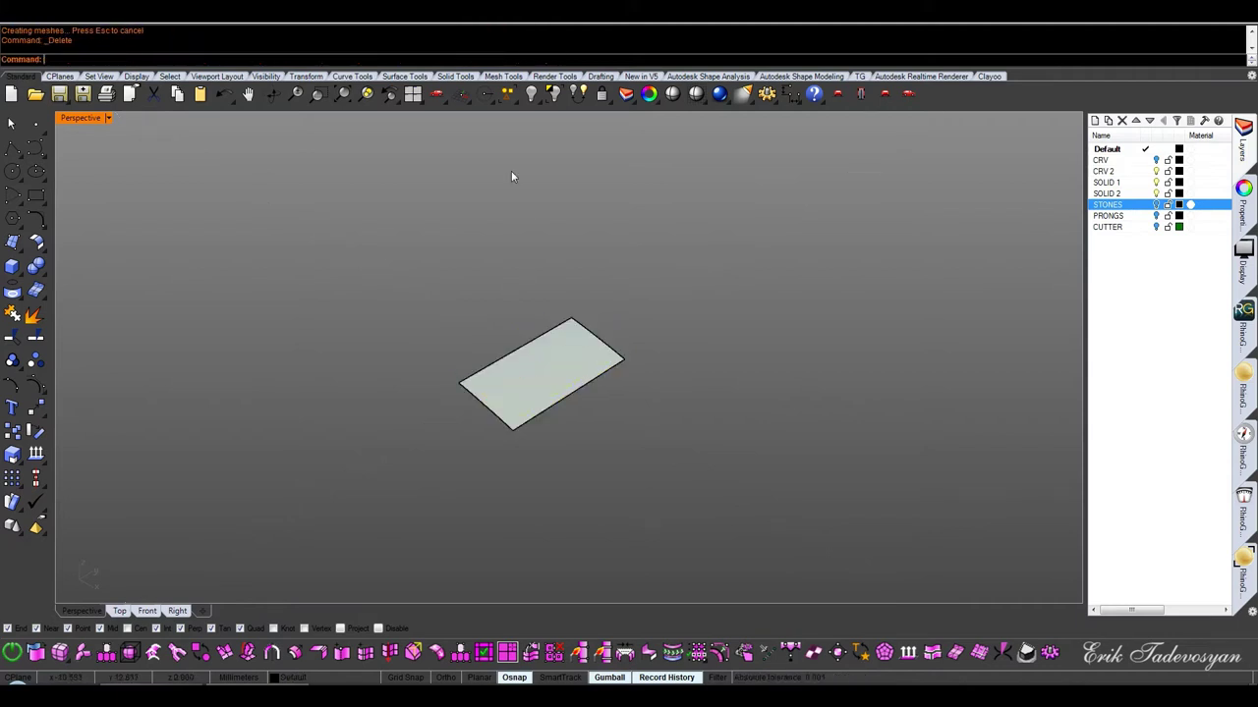
Copy the lowered panel's border as a curve, show the hidden ring objects, and select that curve
left_click(608, 375)
middle_click(608, 375)
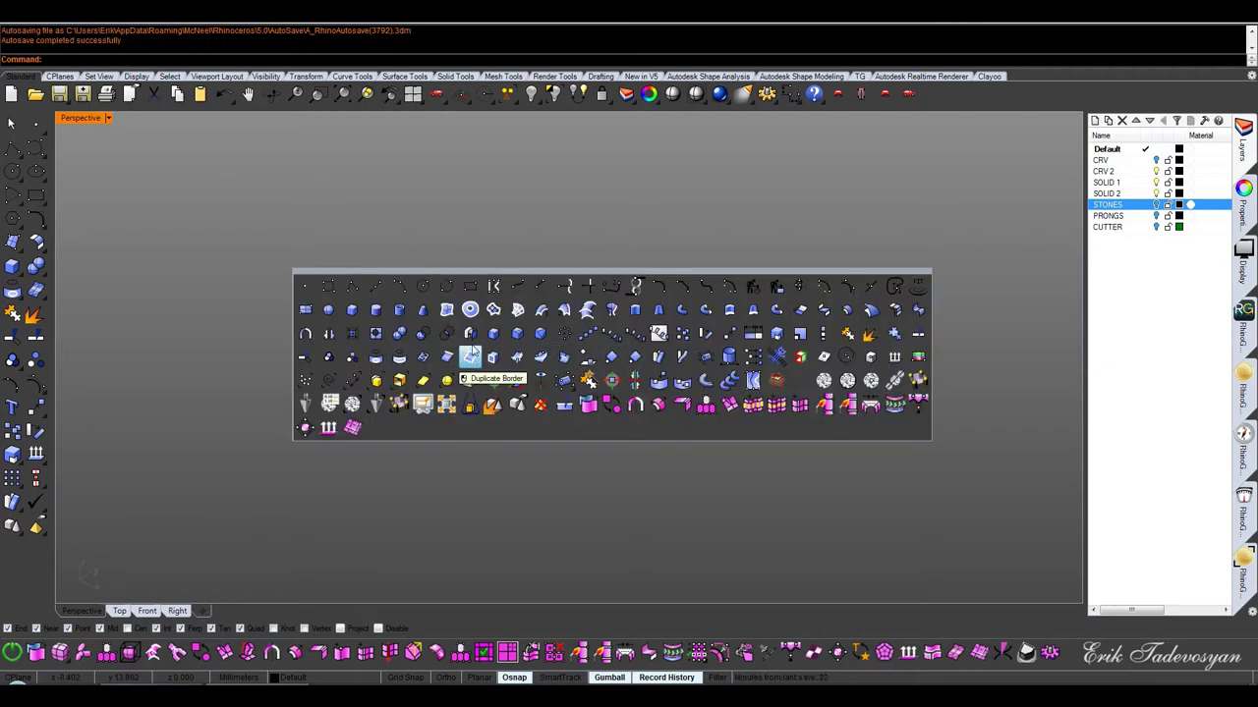
left_click(471, 355)
left_click(531, 93)
key("Escape")
scroll(566, 300, "up", 3)
left_click(566, 302)
key("Return")
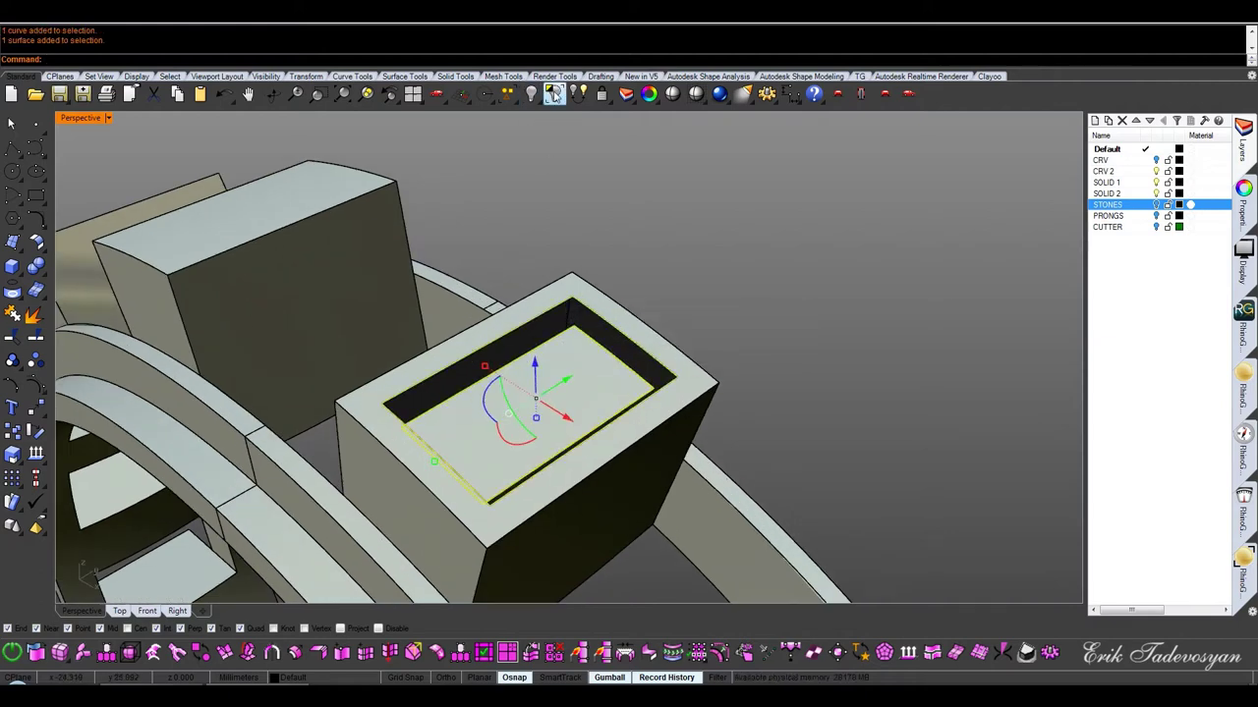
Isolate the pocket surface and curve, then draw a line from the outline corner to the panel corner
left_click(553, 93)
left_click(11, 148)
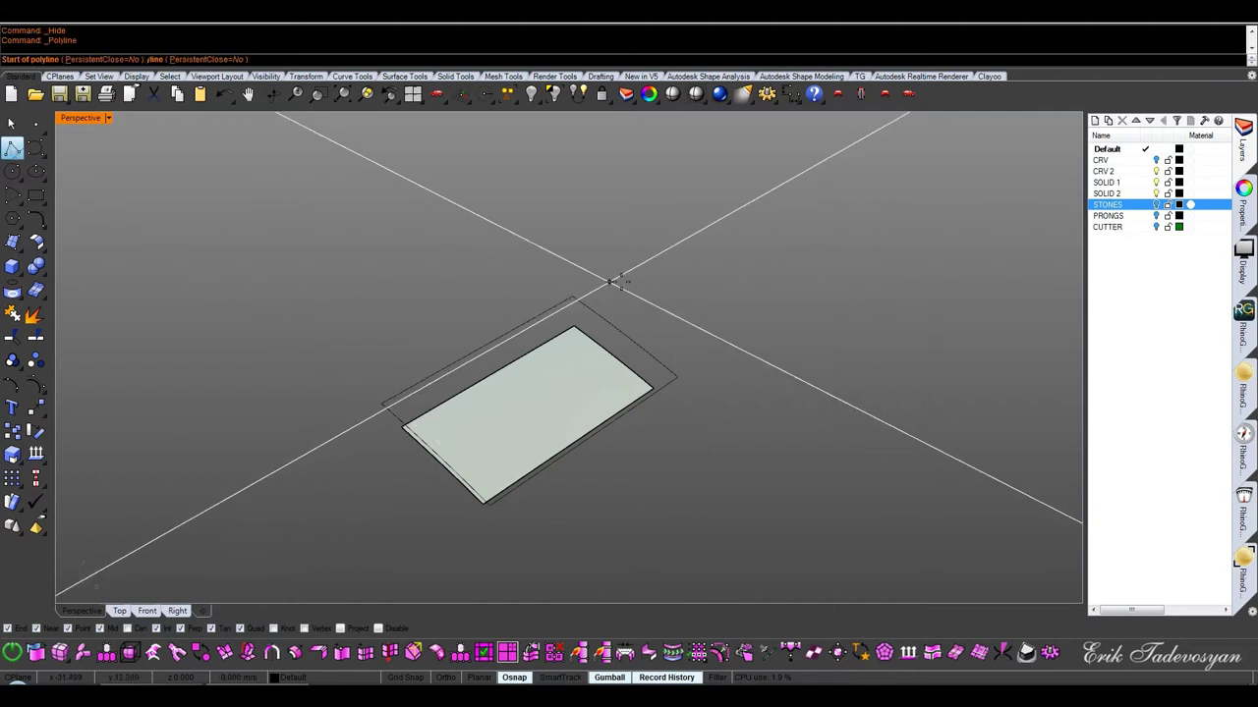
left_click(573, 297)
left_click(572, 324)
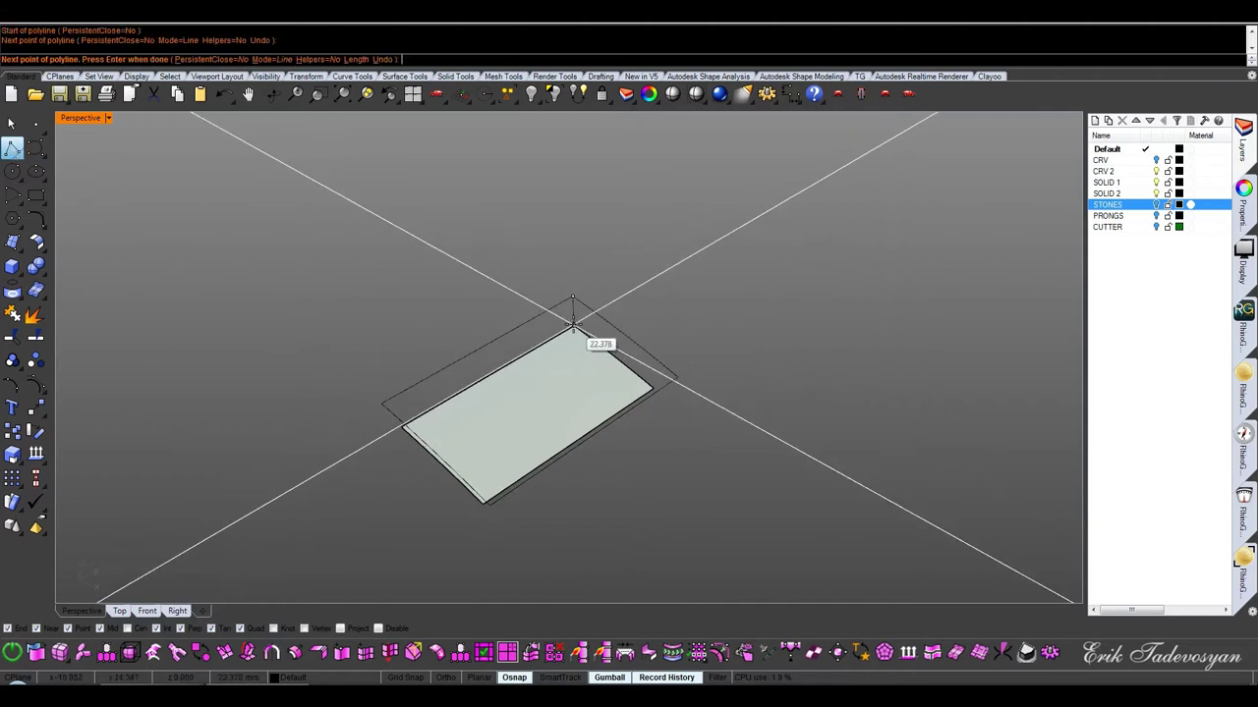
key("Return")
Sweep the pocket walls along two rails and flip the wall surfaces' direction
left_click(572, 324)
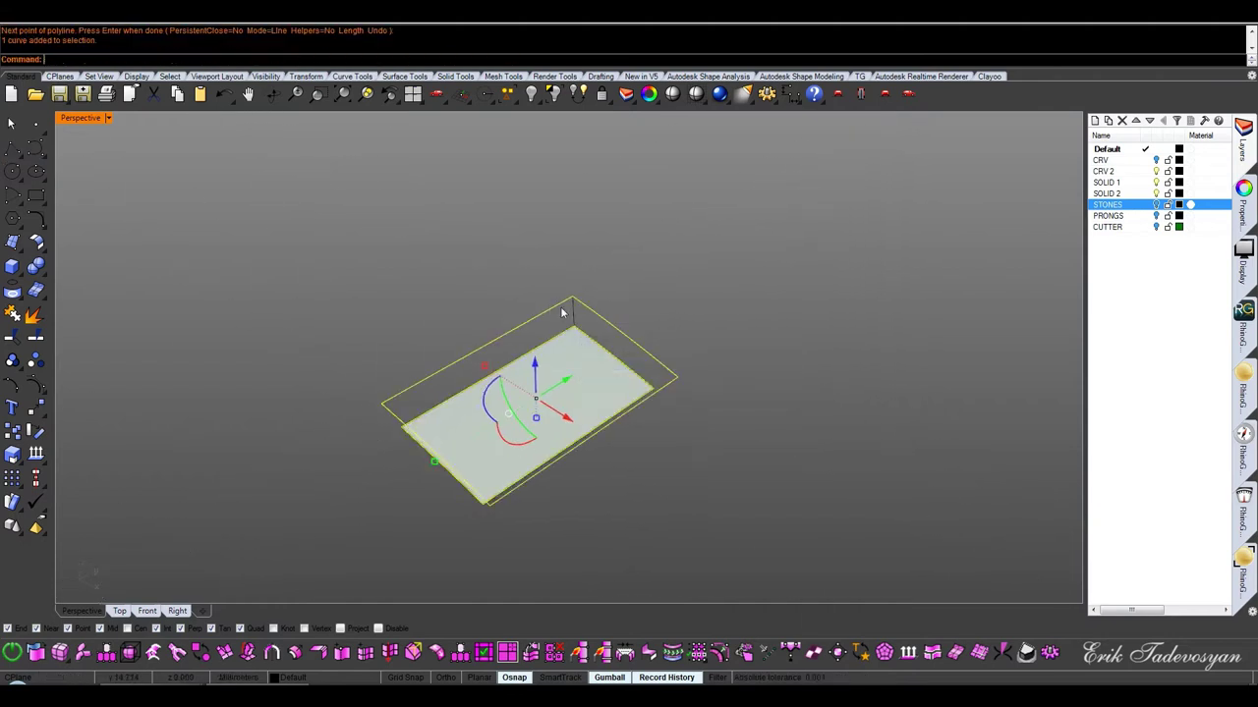
middle_click(560, 307)
left_click(556, 257)
left_click(575, 309)
key("Return")
key("Return")
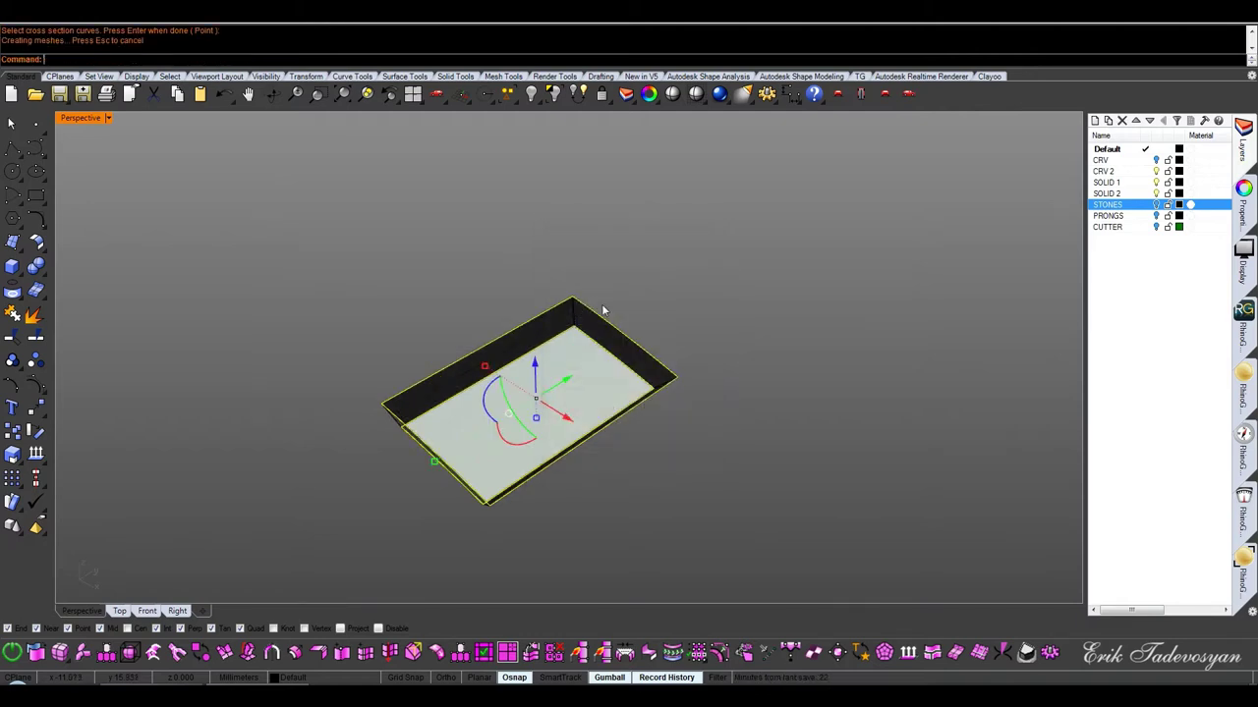
left_click(597, 338)
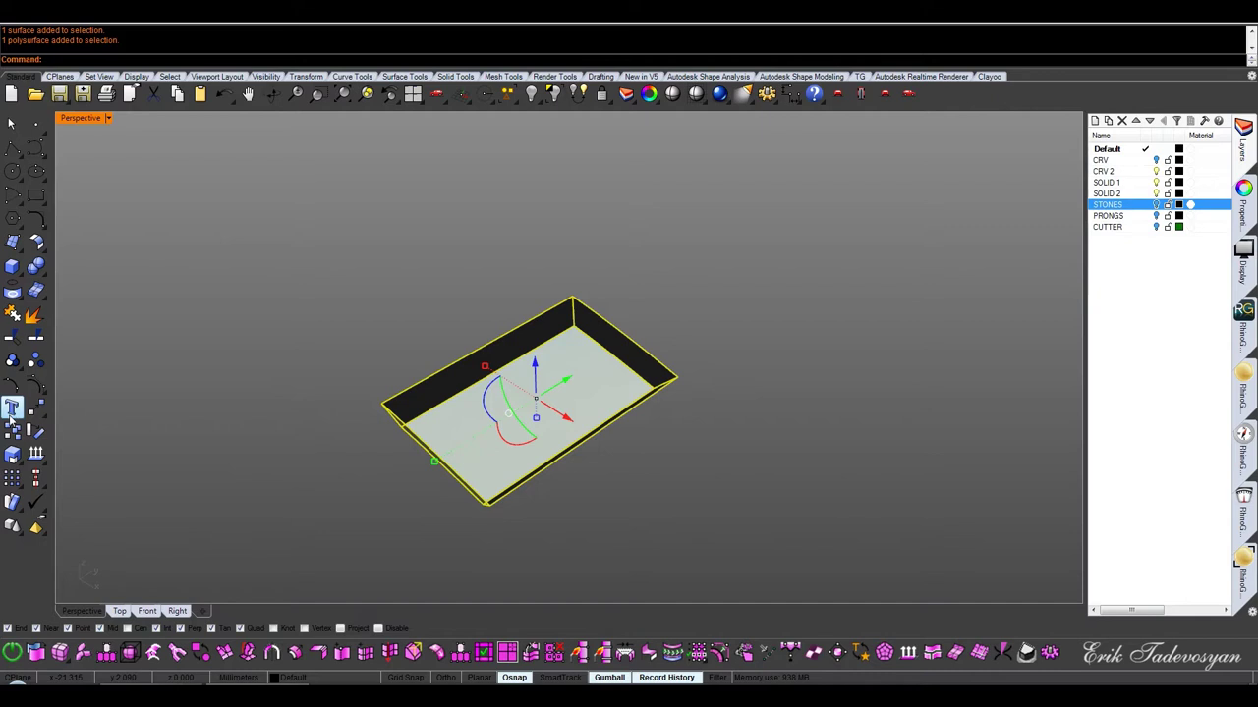
left_click(12, 313)
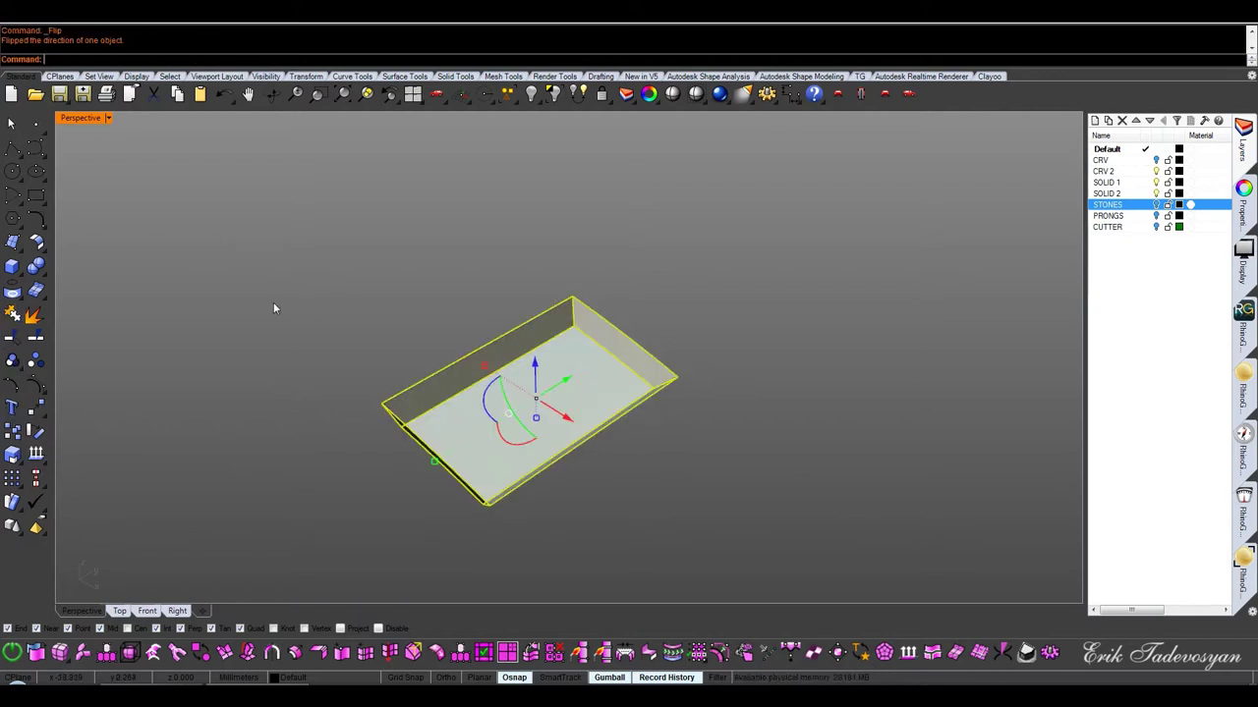
key("Escape")
Select all curves with SelCrv and delete the three helper curves
middle_click(703, 316)
left_click(448, 341)
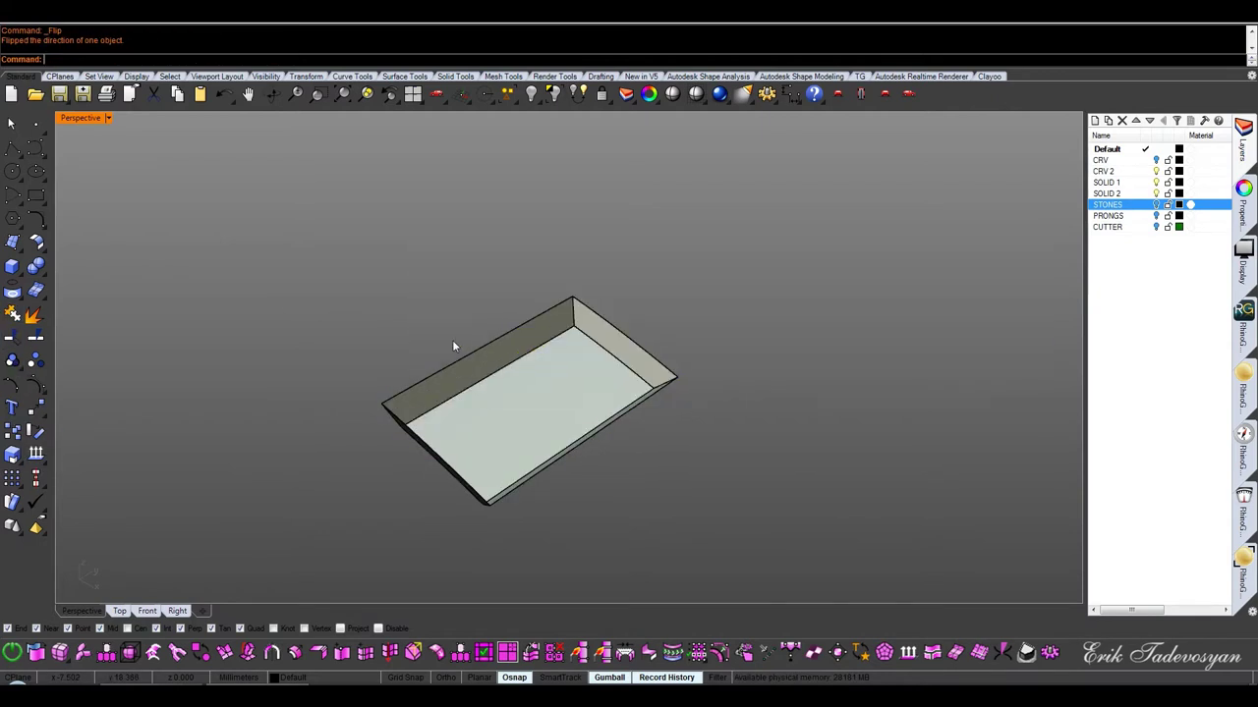
key("Delete")
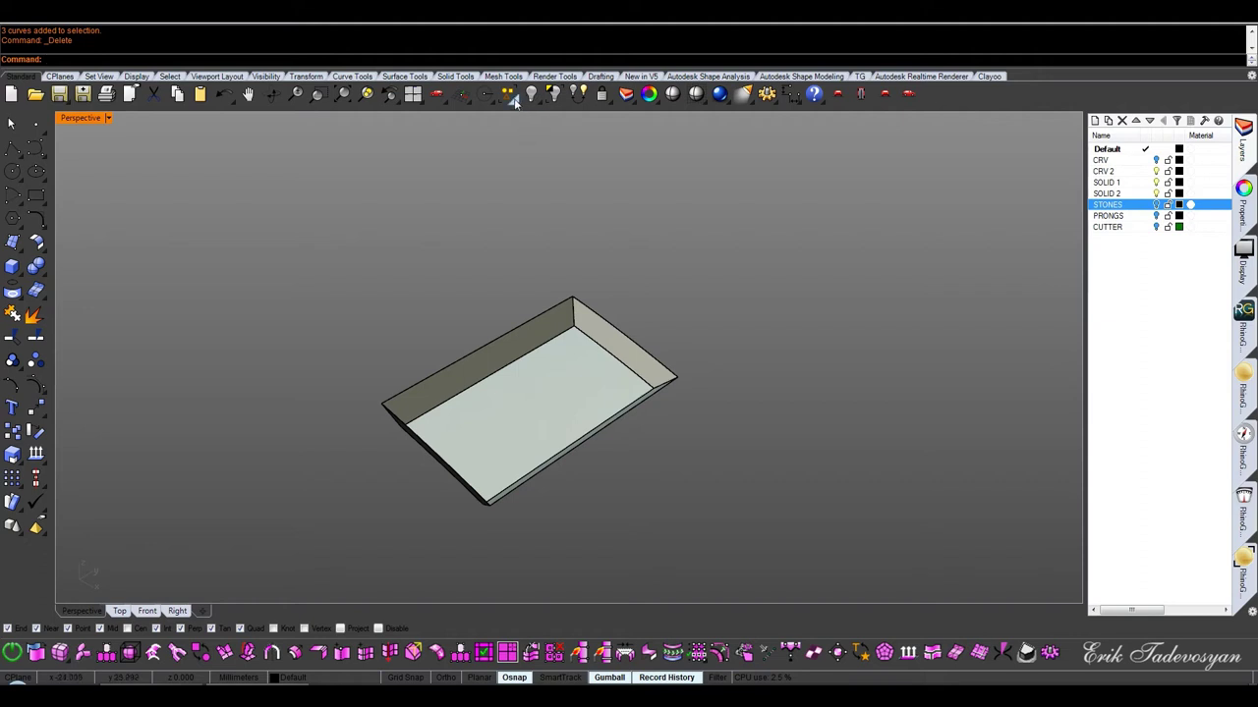
Duplicate the tray-shaped setting's border, show the two hidden ring objects, and select the ring band
left_click(546, 312)
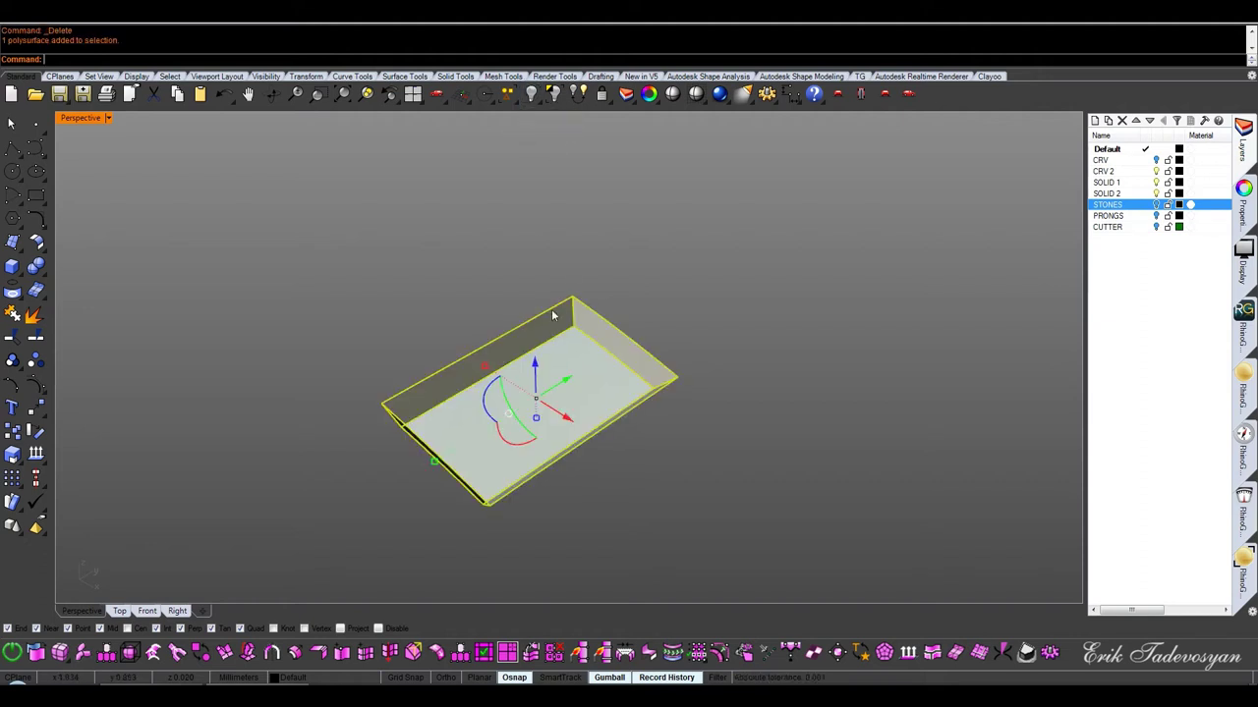
middle_click(546, 313)
left_click(427, 302)
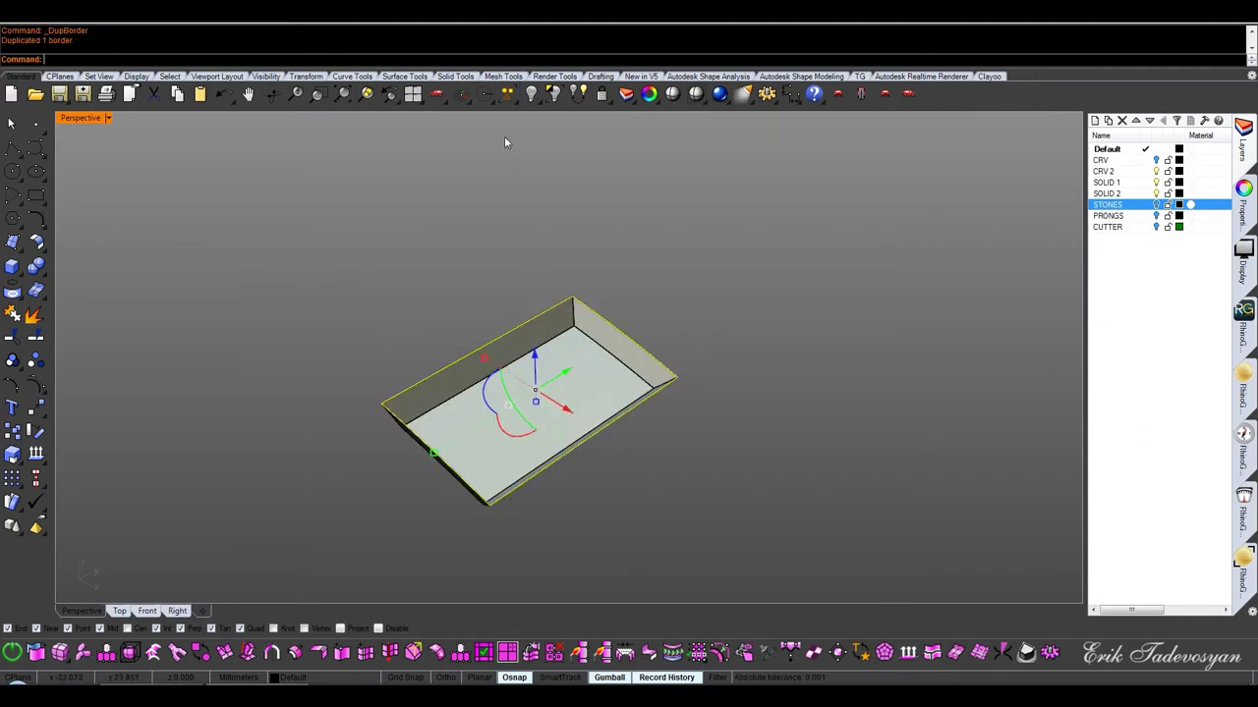
right_click(530, 94)
key("Escape")
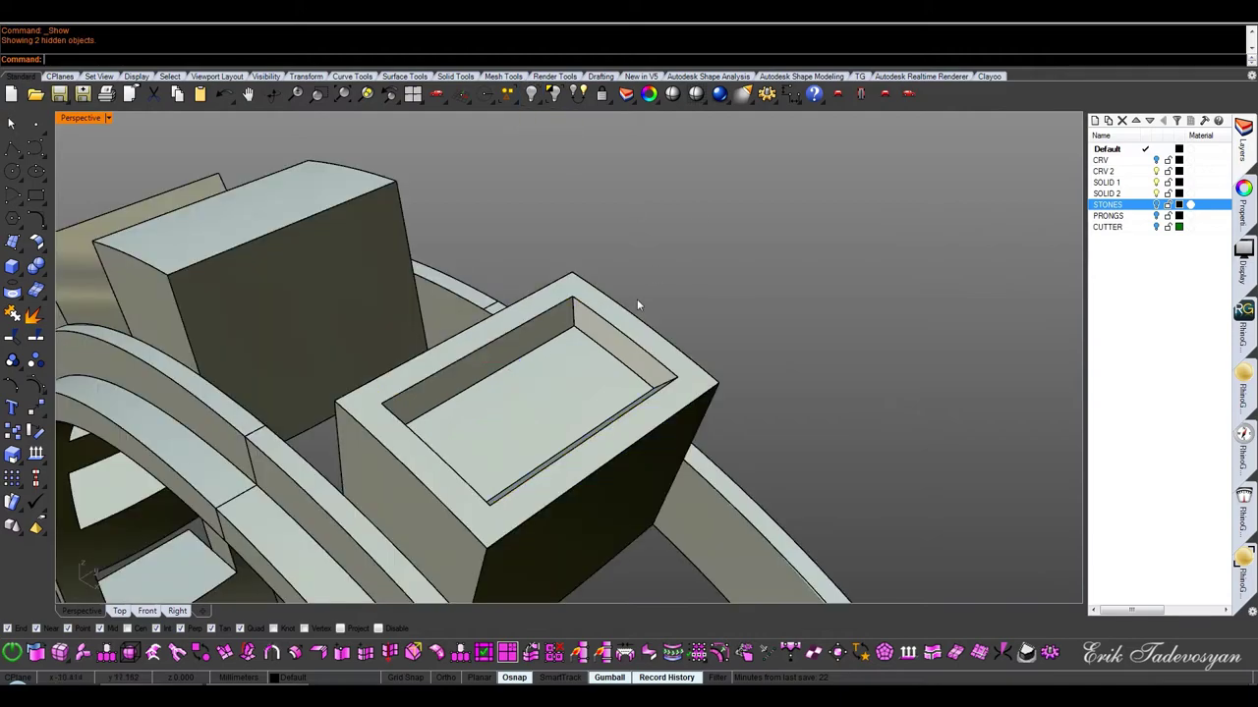
left_click(617, 335)
left_click(644, 354)
scroll(639, 304, "down", 5)
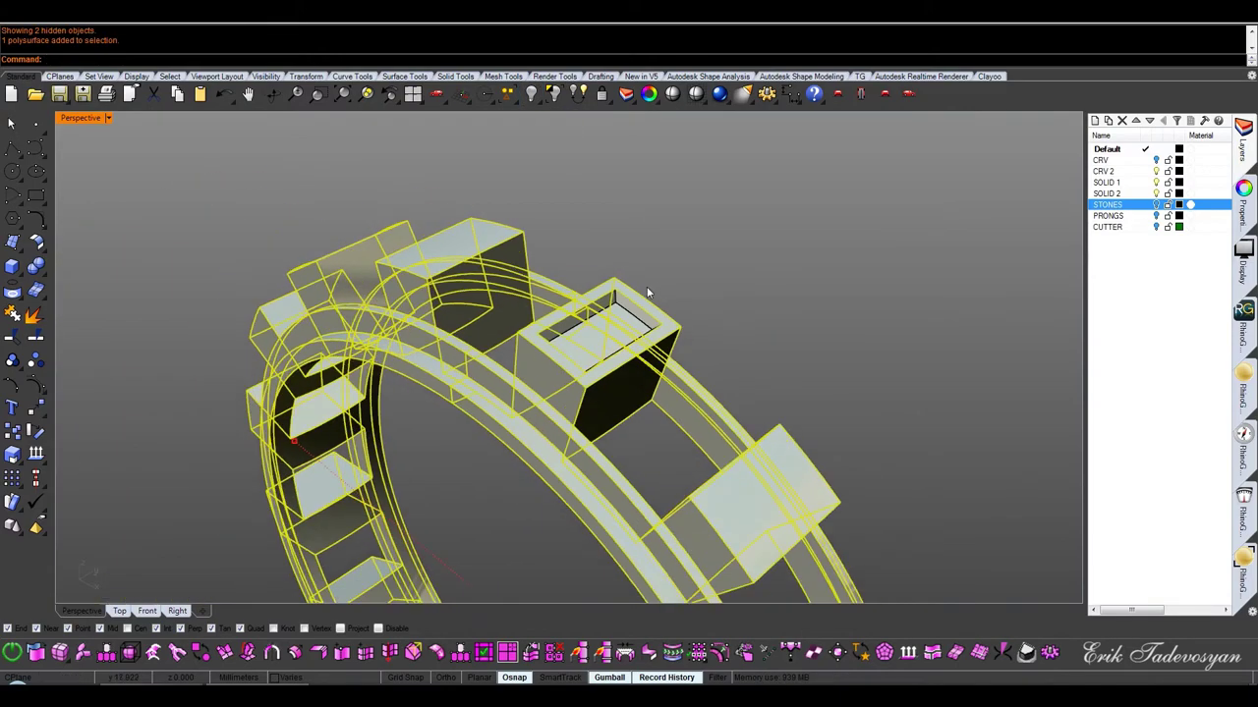
In a maximized Front view, polar-array the setting about 0 with 16 items over 360°
key("ctrl+F2")
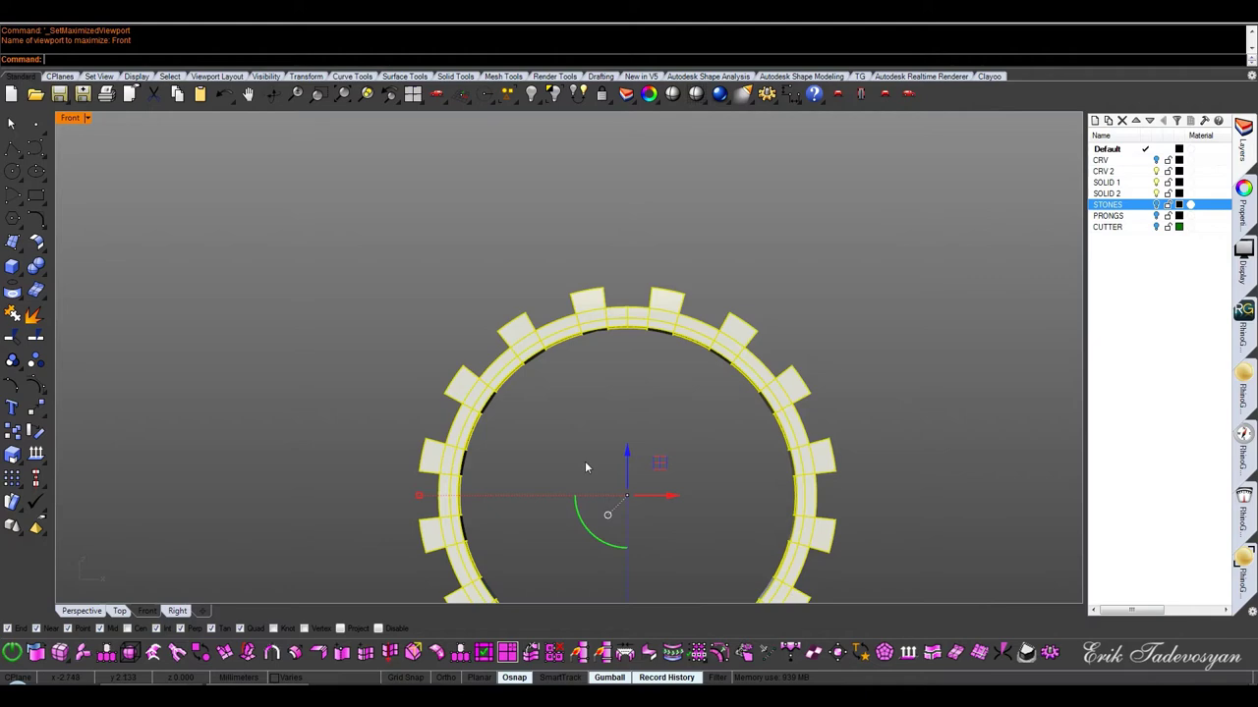
scroll(558, 328, "down", 3)
left_click(625, 437, "ctrl")
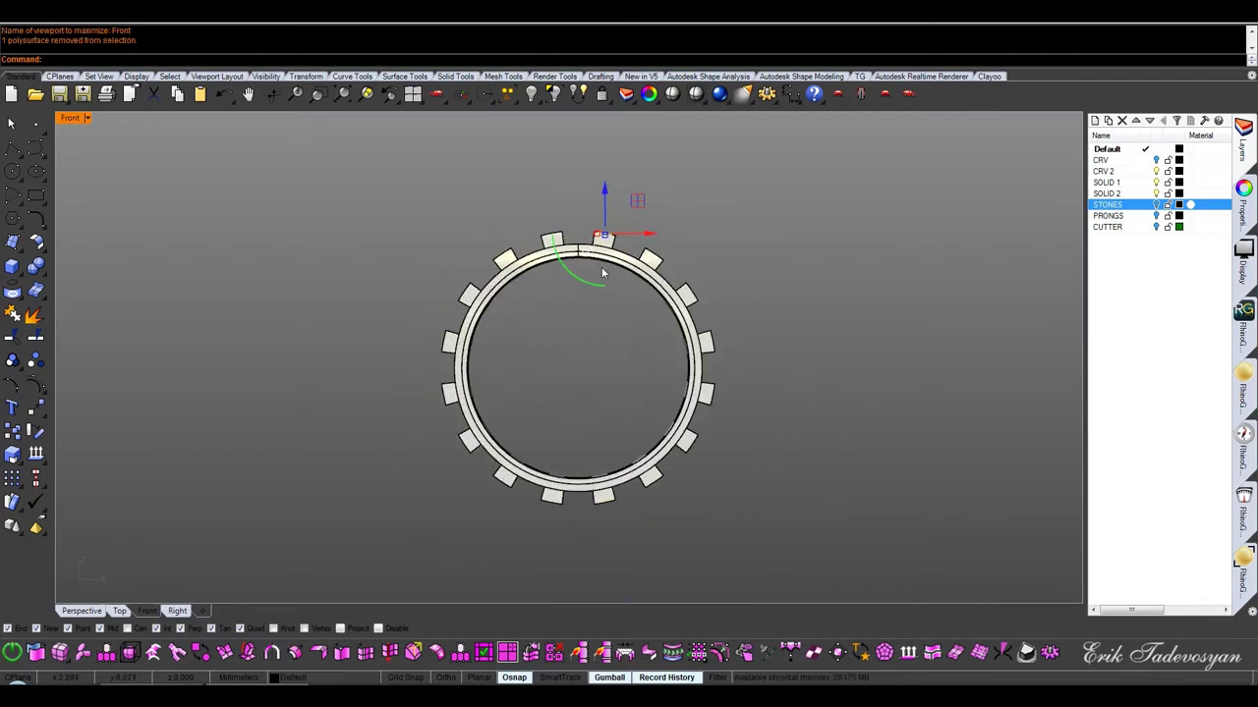
scroll(599, 276, "up", 3)
middle_click(599, 277)
left_click(551, 258)
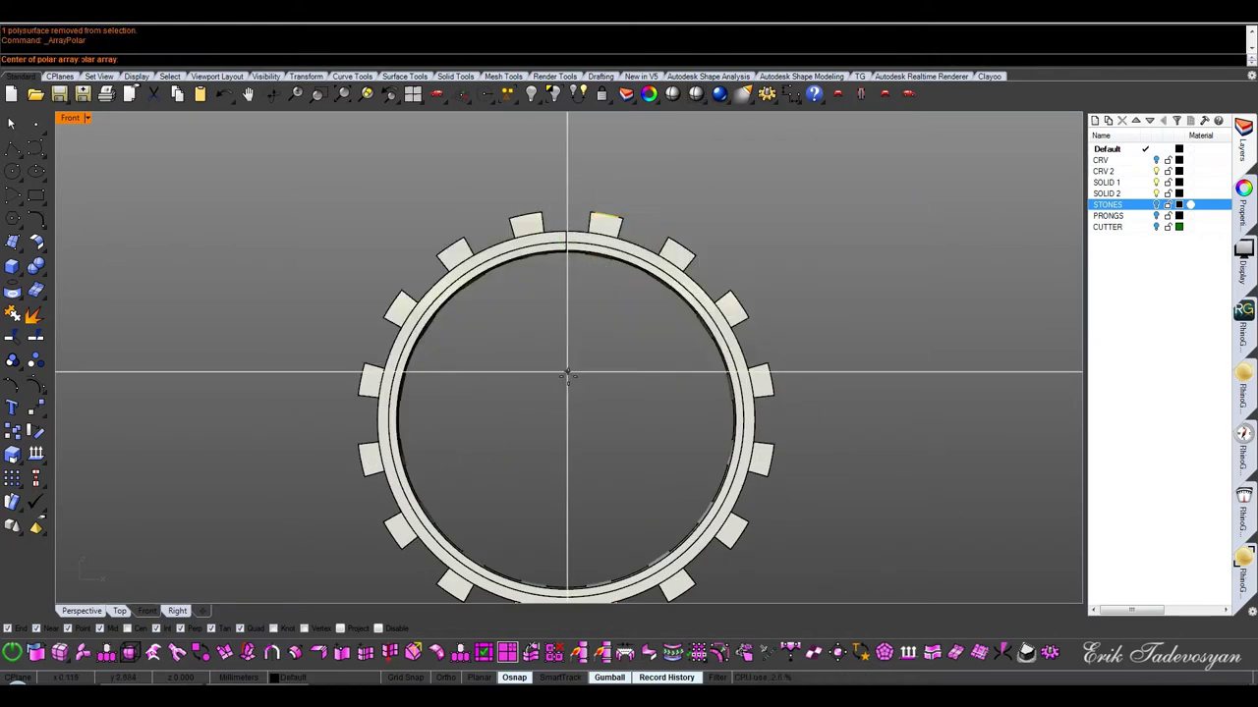
type("0")
key("Return")
key("Return")
key("Return")
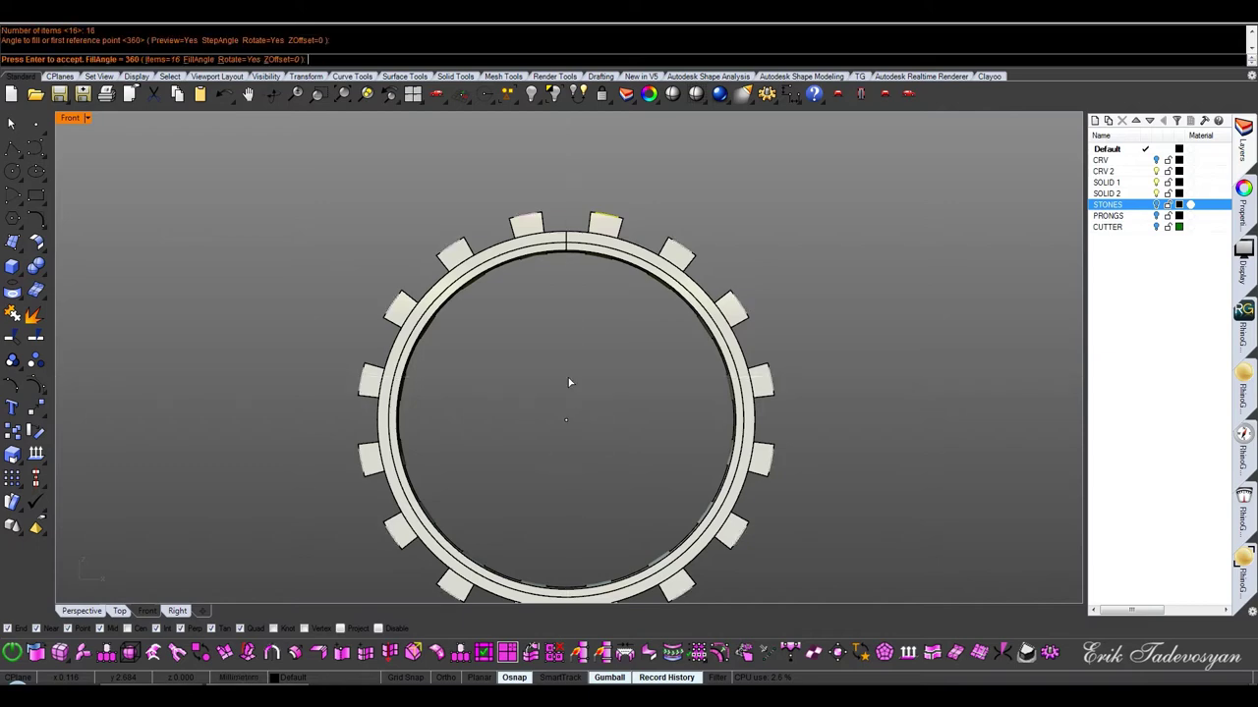
key("Return")
key("ctrl+F4")
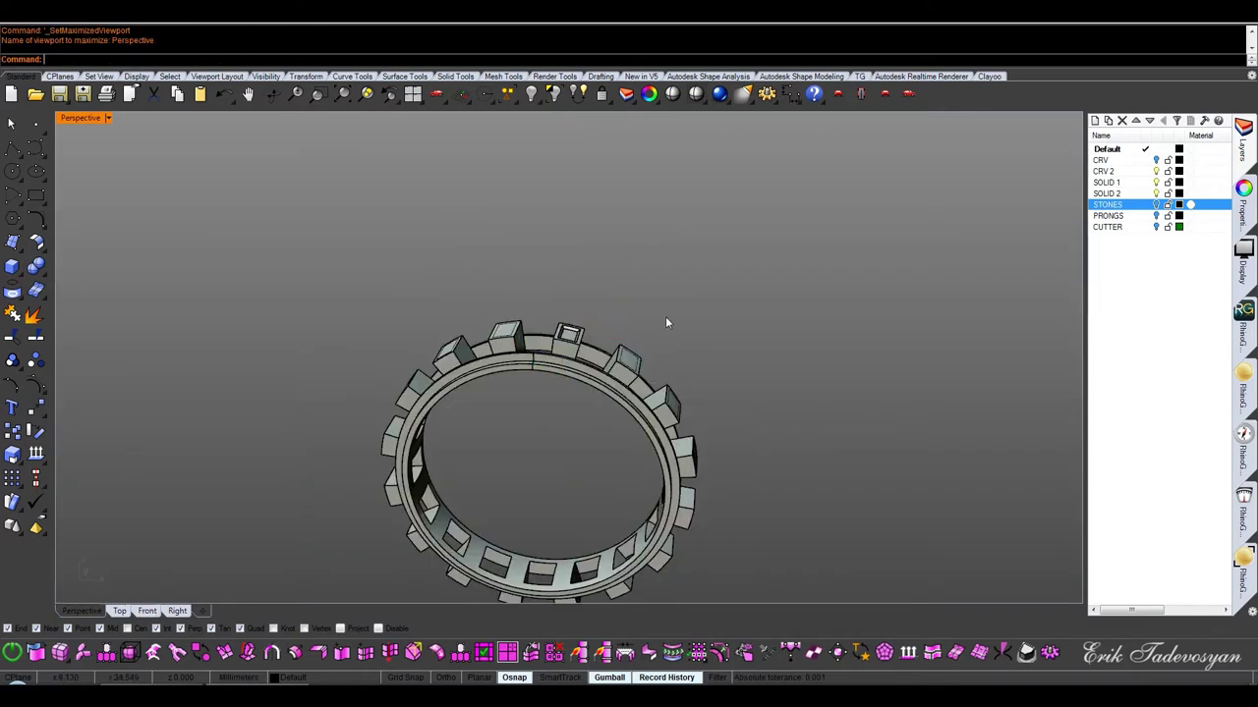
Split the ring band with the arrayed border curves into 17 pieces
scroll(666, 323, "up", 3)
right_click_drag(602, 287, 596, 374)
scroll(597, 374, "down", 1)
left_click(596, 374)
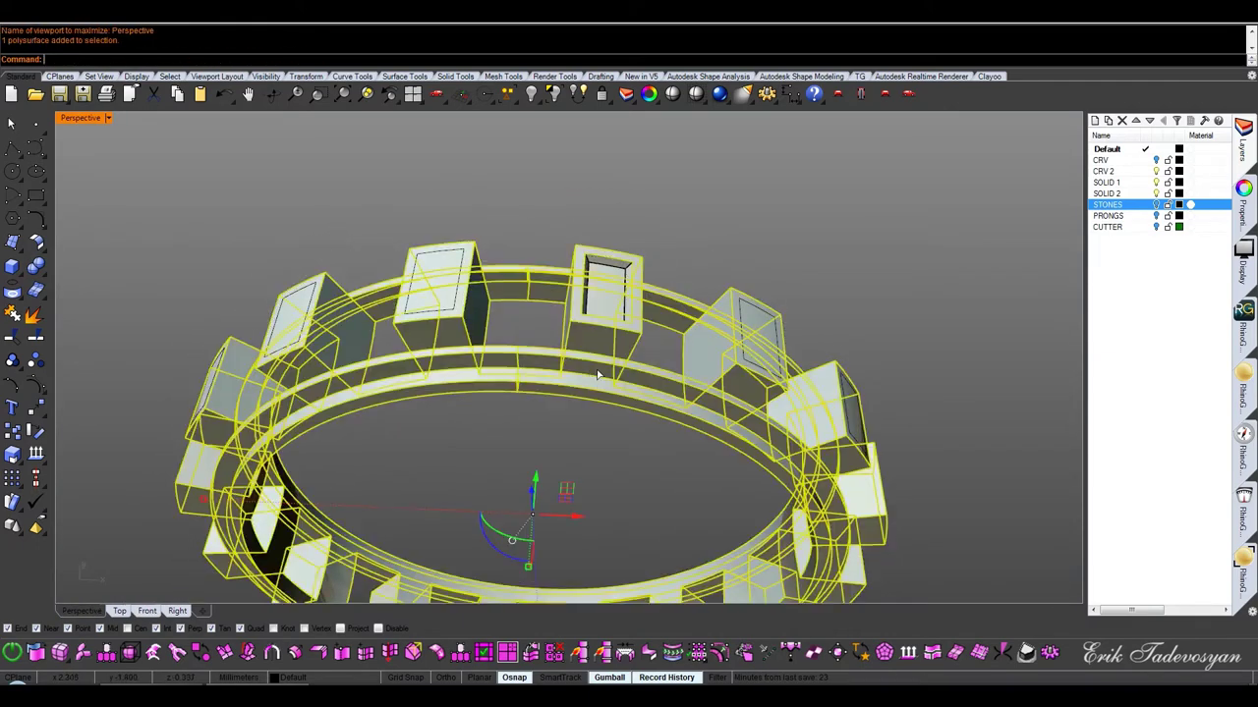
scroll(570, 383, "down", 2)
scroll(539, 395, "down", 2)
scroll(476, 369, "down", 1)
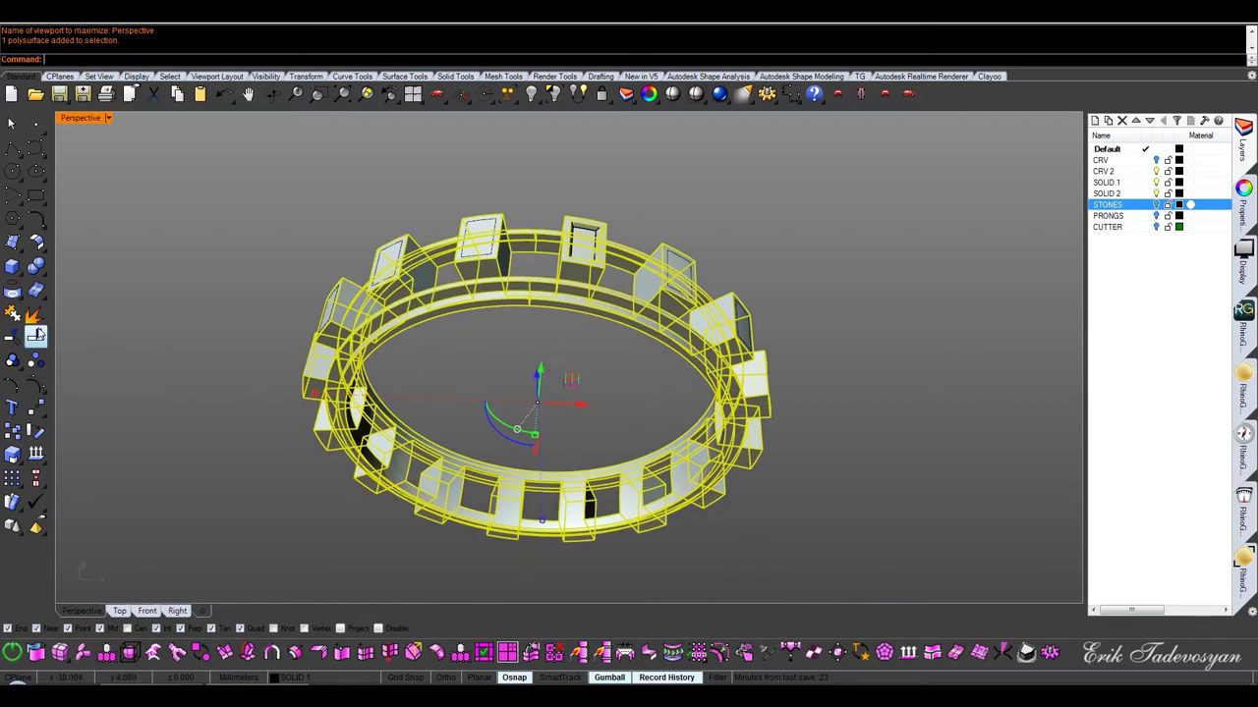
left_click(35, 337)
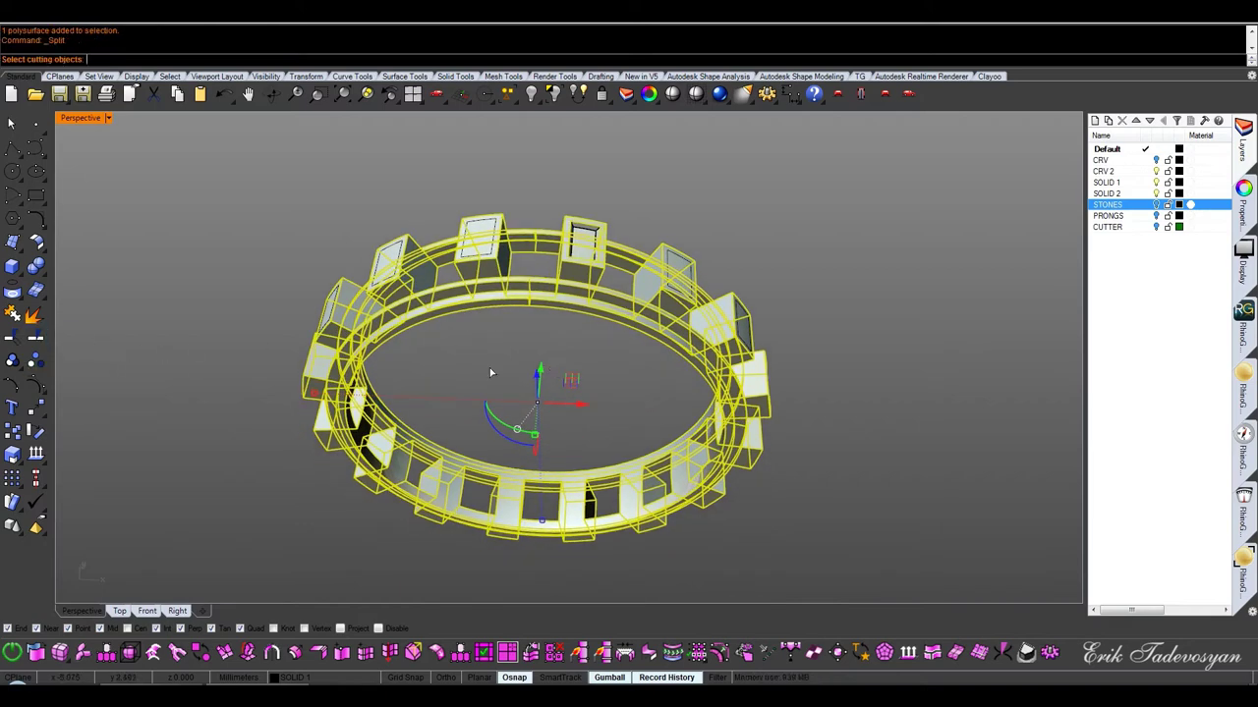
middle_click(491, 373)
key("Return")
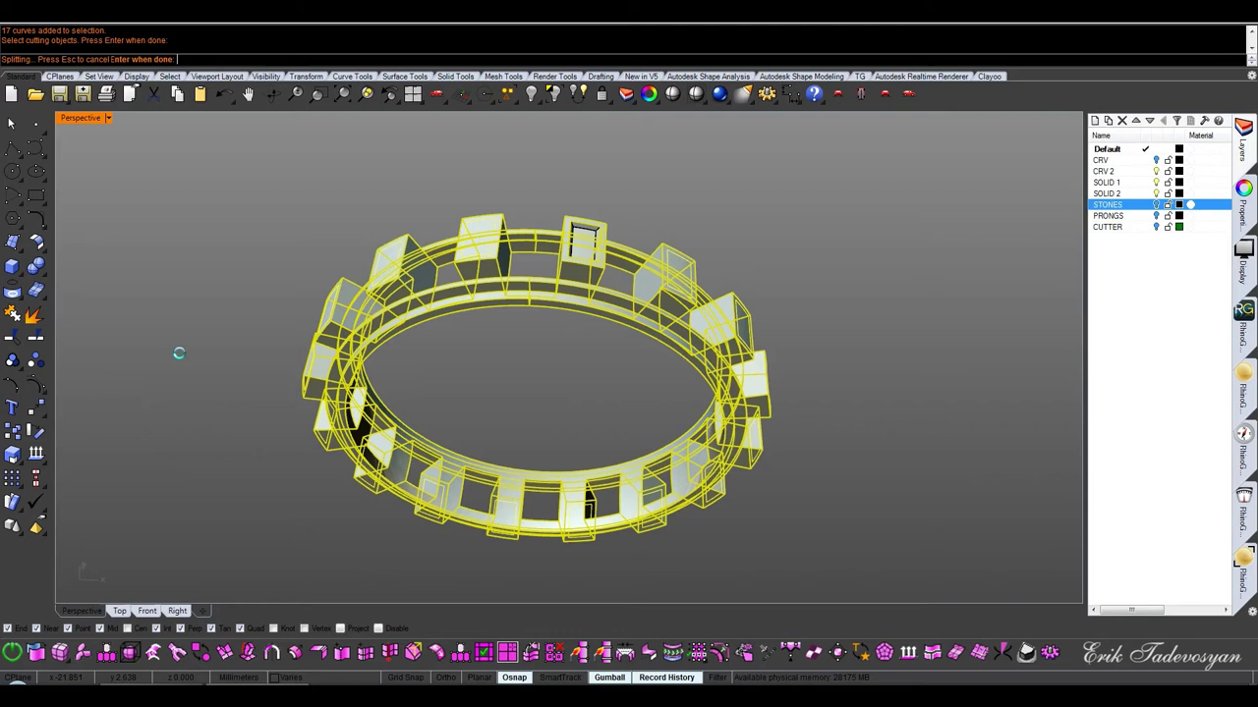
Select the ring band and its companion object and lock them
left_click(420, 359)
scroll(565, 314, "up", 3)
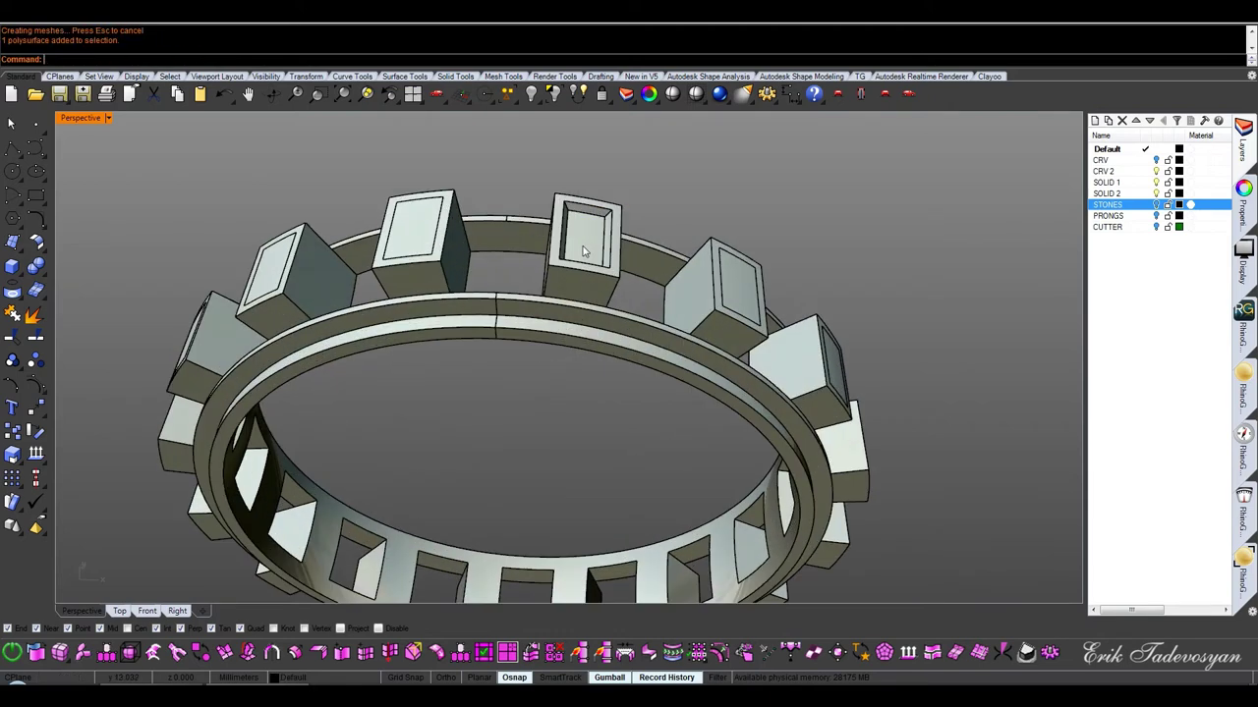
left_click(581, 226)
left_click(601, 94)
scroll(615, 166, "down", 3)
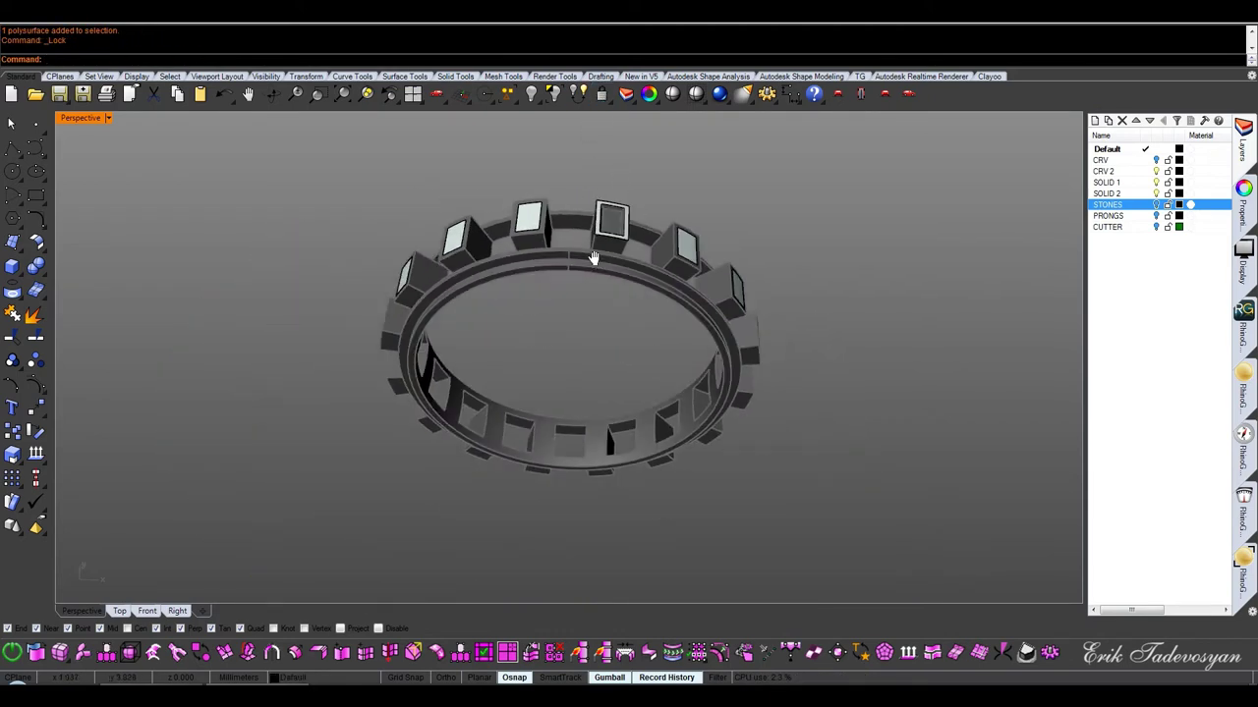
Delete the faces and curves inside the settings, then undo that first attempt
mouse_move(615, 166)
right_mouse_down()
mouse_move(650, 147)
mouse_move(632, 350)
mouse_move(775, 370)
mouse_move(641, 439)
mouse_move(847, 181)
right_mouse_up()
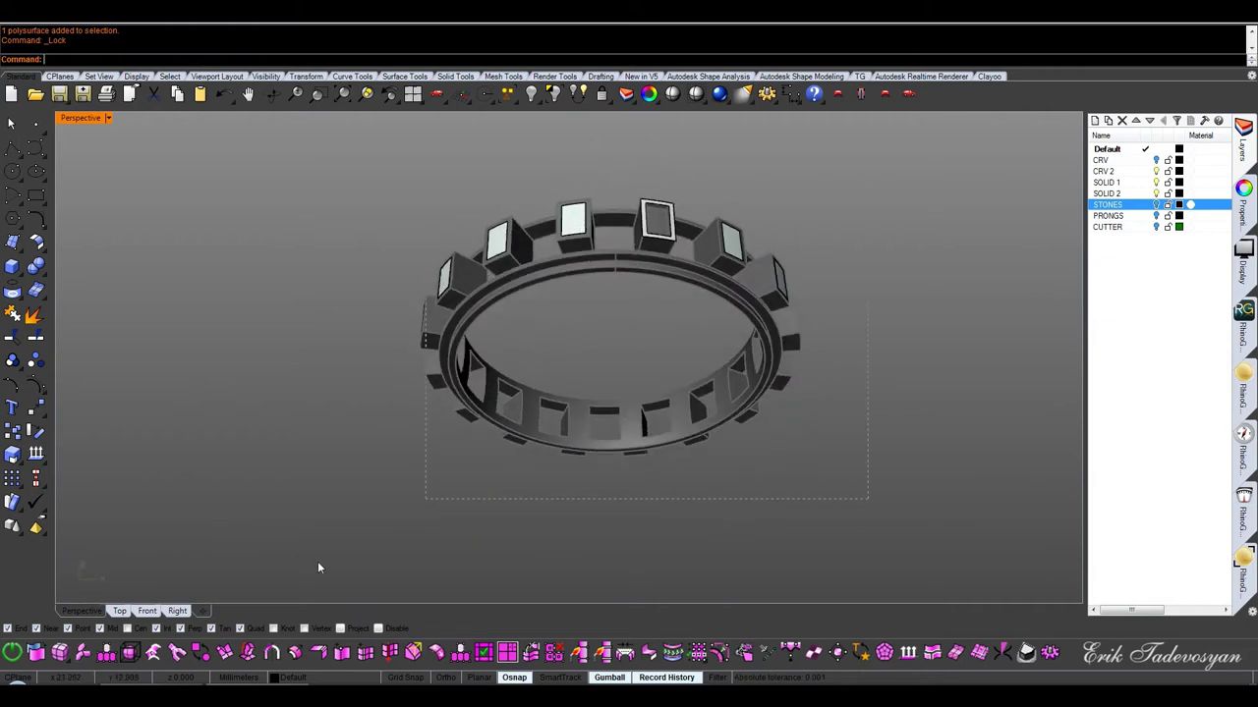
key("Delete")
scroll(639, 307, "up", 2)
scroll(659, 302, "up", 3)
key("ctrl+z")
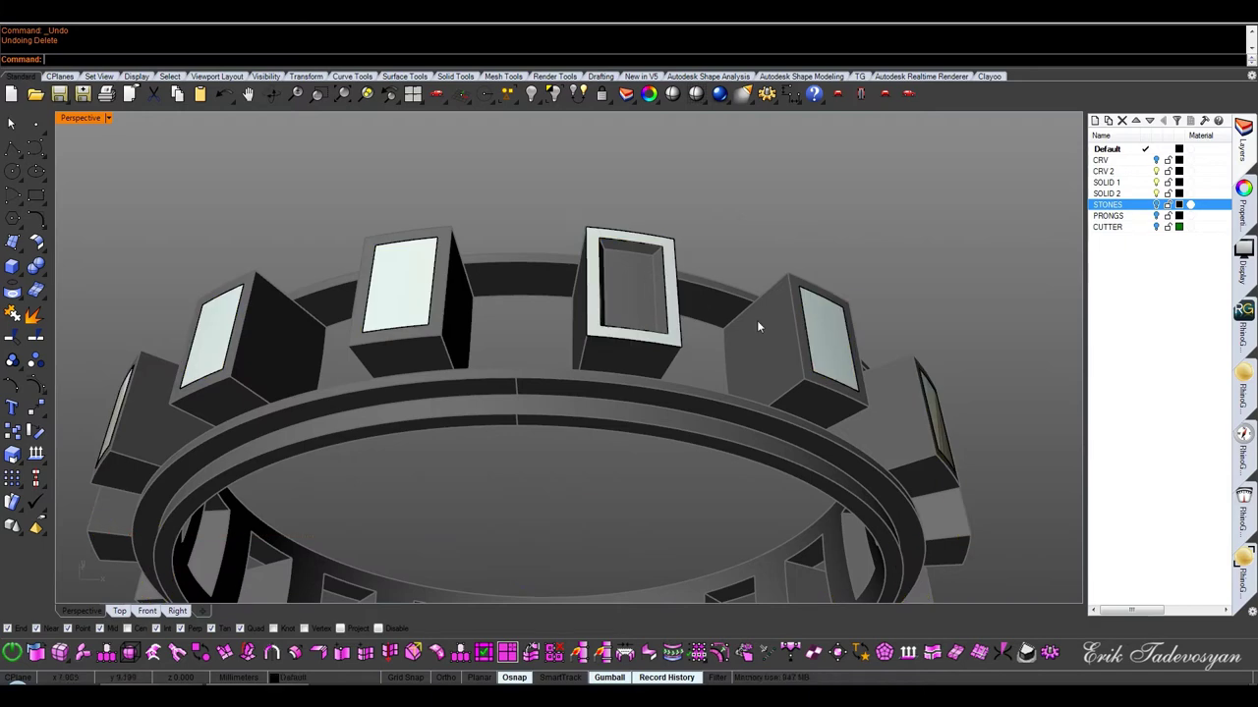
Delete the inner faces of the arrayed settings in groups, leaving open pockets
left_click(824, 333)
key("Delete")
scroll(688, 272, "down", 2)
left_click(549, 250)
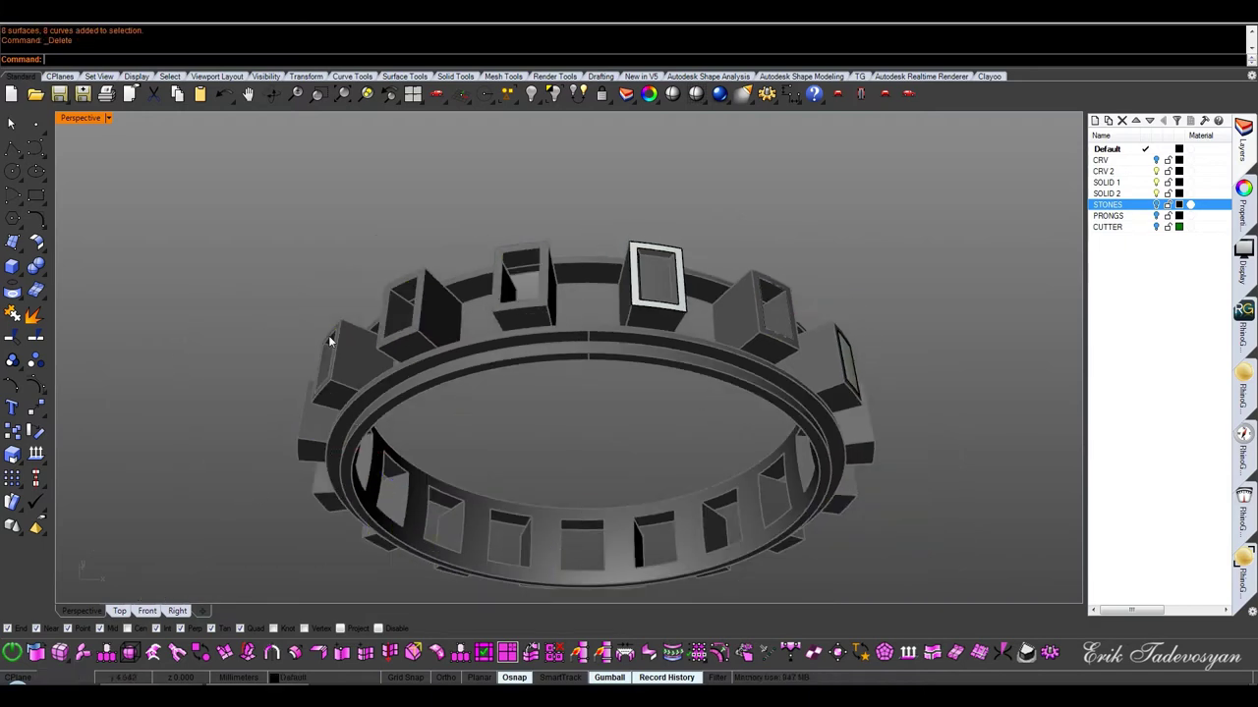
key("Delete")
right_click_drag(548, 250, 658, 286)
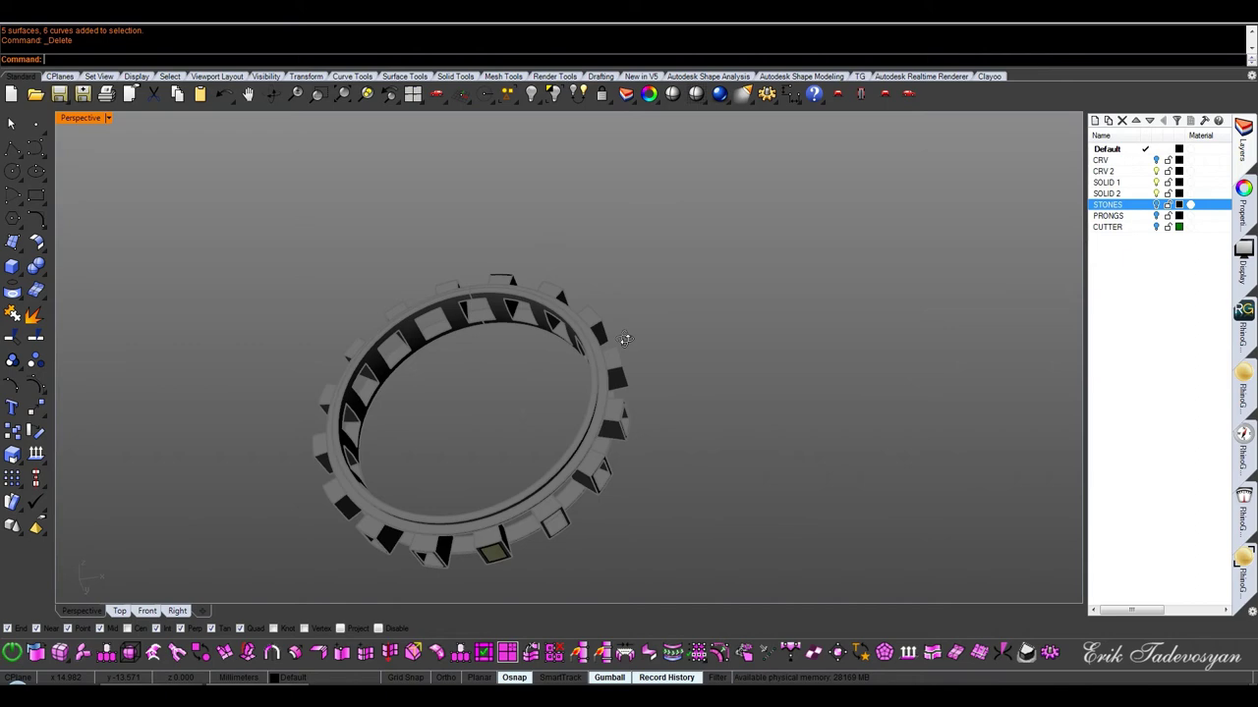
right_click_drag(563, 514, 648, 300)
left_click(483, 474)
mouse_move(633, 376)
right_mouse_down()
mouse_move(614, 310)
mouse_move(601, 562)
right_mouse_up()
key("Delete")
scroll(486, 253, "up", 5)
right_click_drag(485, 253, 547, 167)
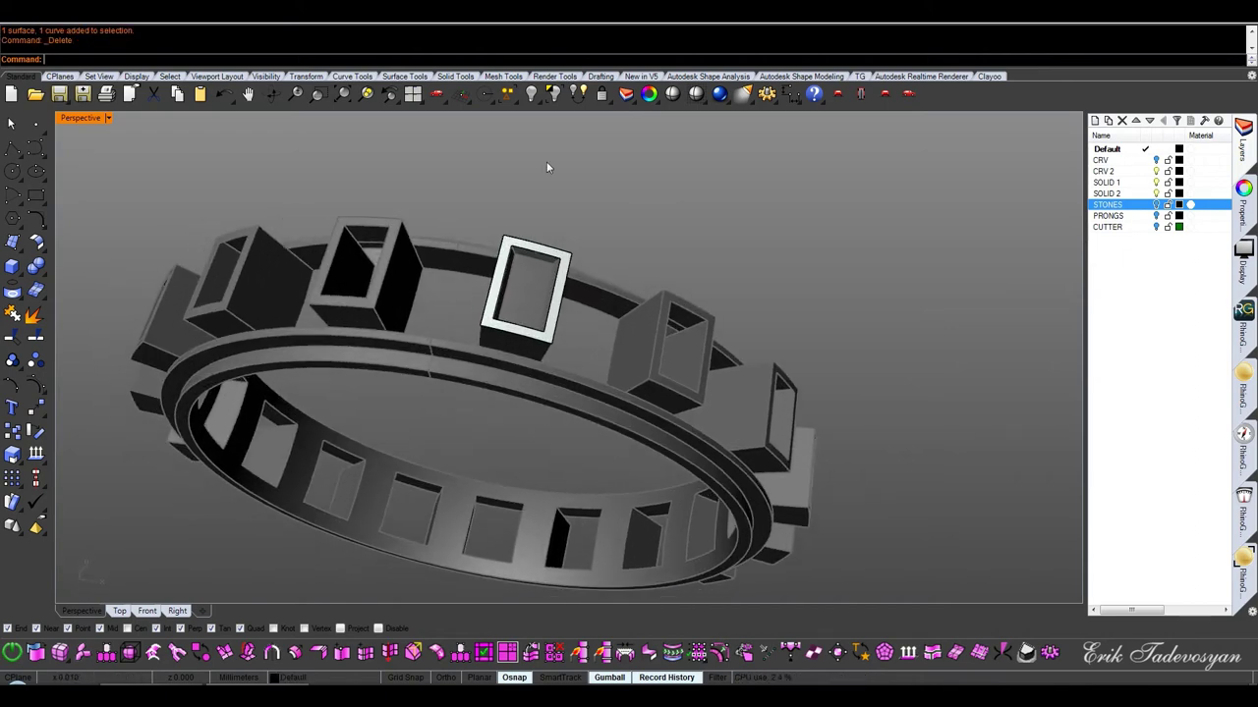
Unlock the ring parts and select one setting in a full-size Front view
left_click(603, 94)
right_click_drag(599, 265, 559, 267)
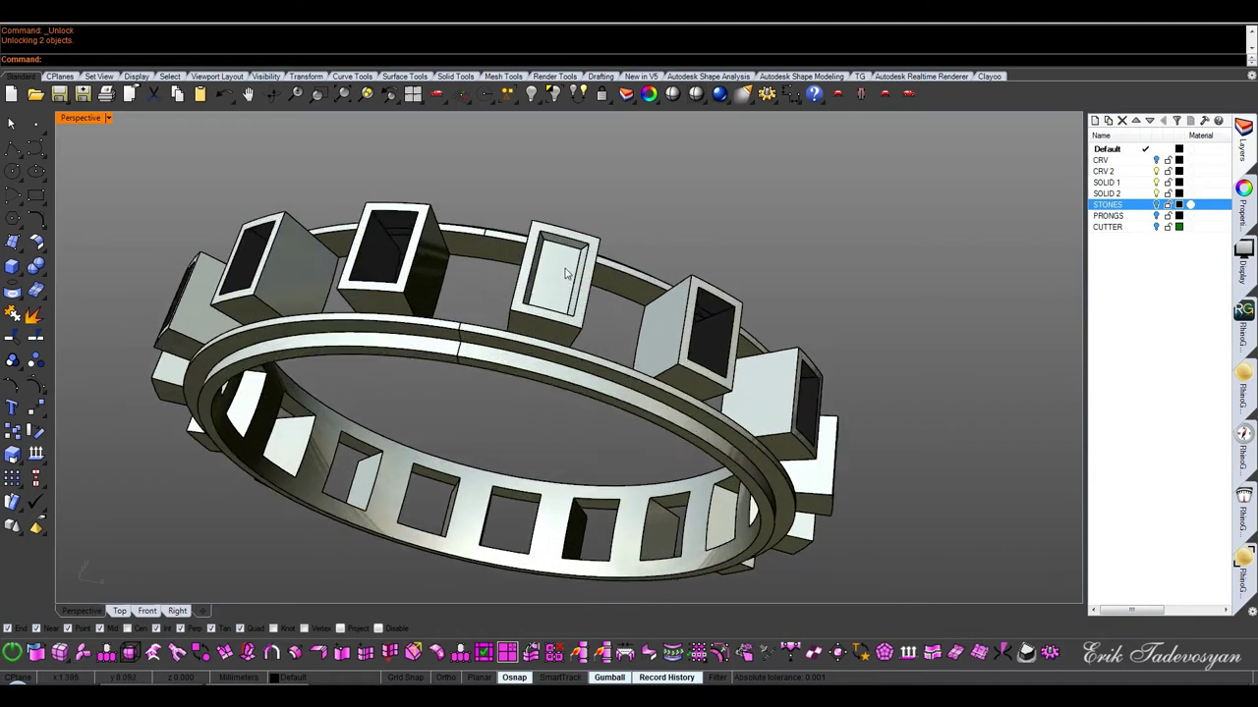
scroll(559, 266, "up", 5)
left_click(559, 266)
scroll(575, 310, "down", 5)
key("ctrl+F2")
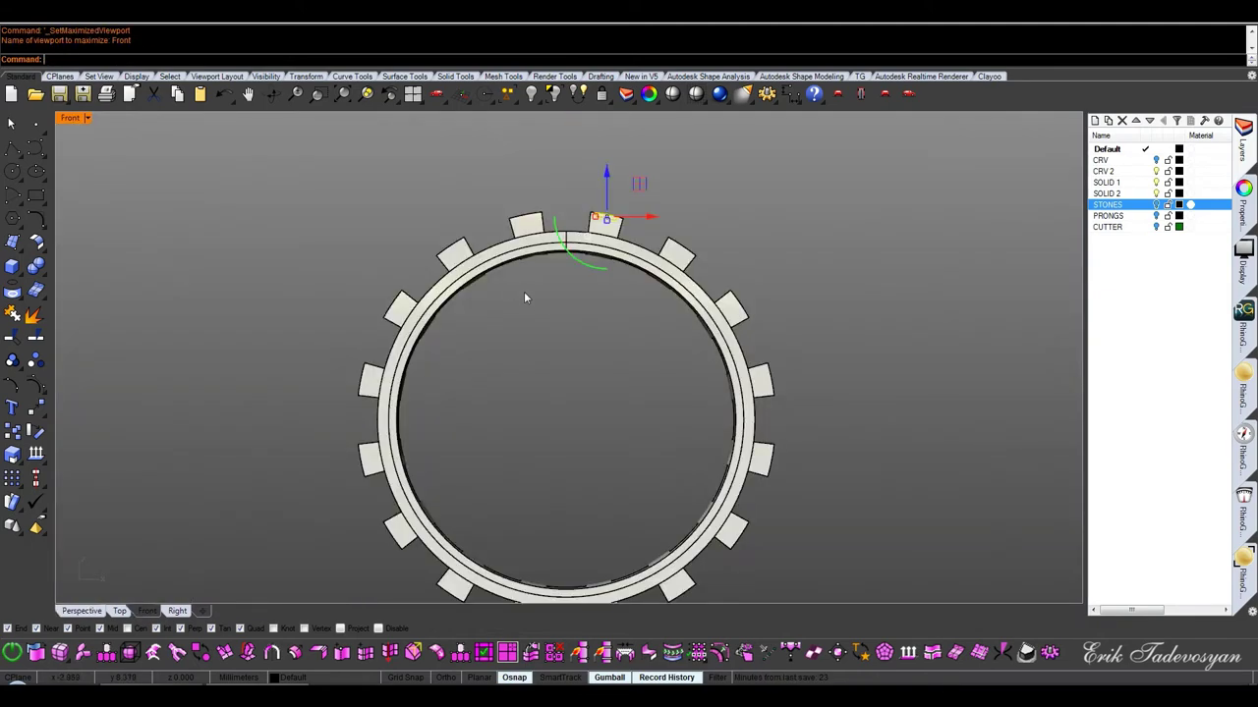
Start, then cancel, a polar array and return to the Perspective view
middle_click(524, 291)
left_click(481, 281)
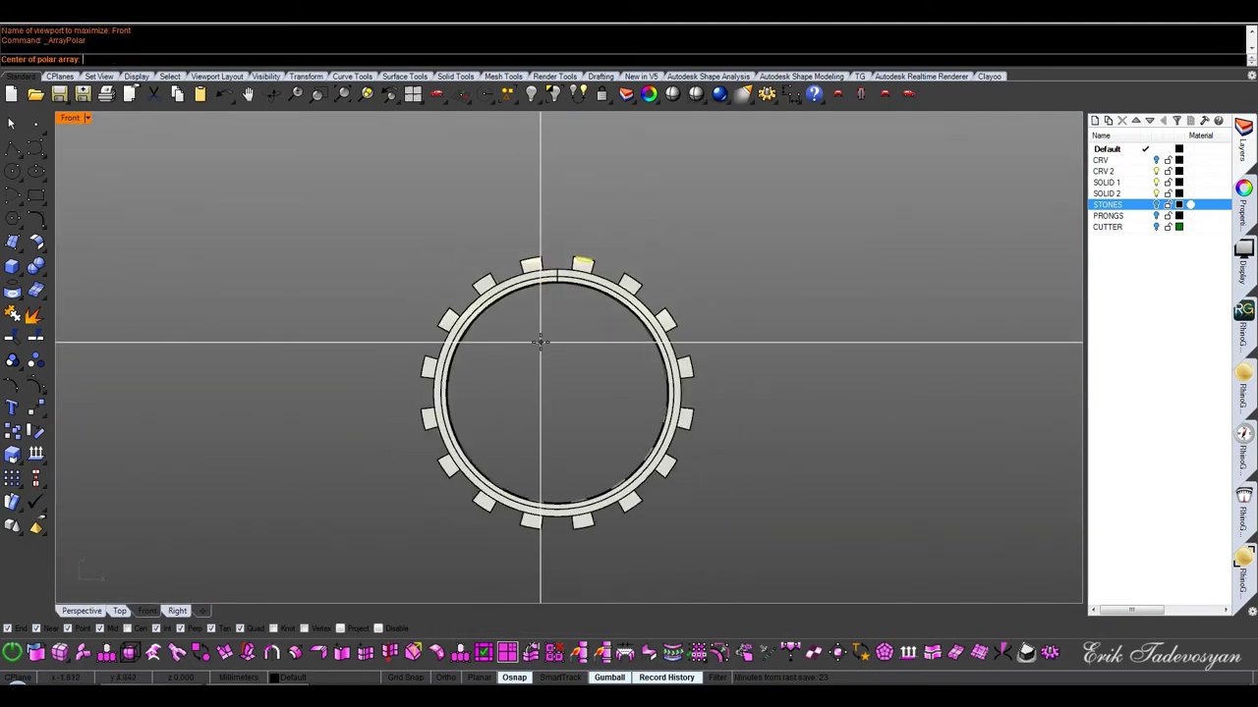
key("Return")
key("Escape")
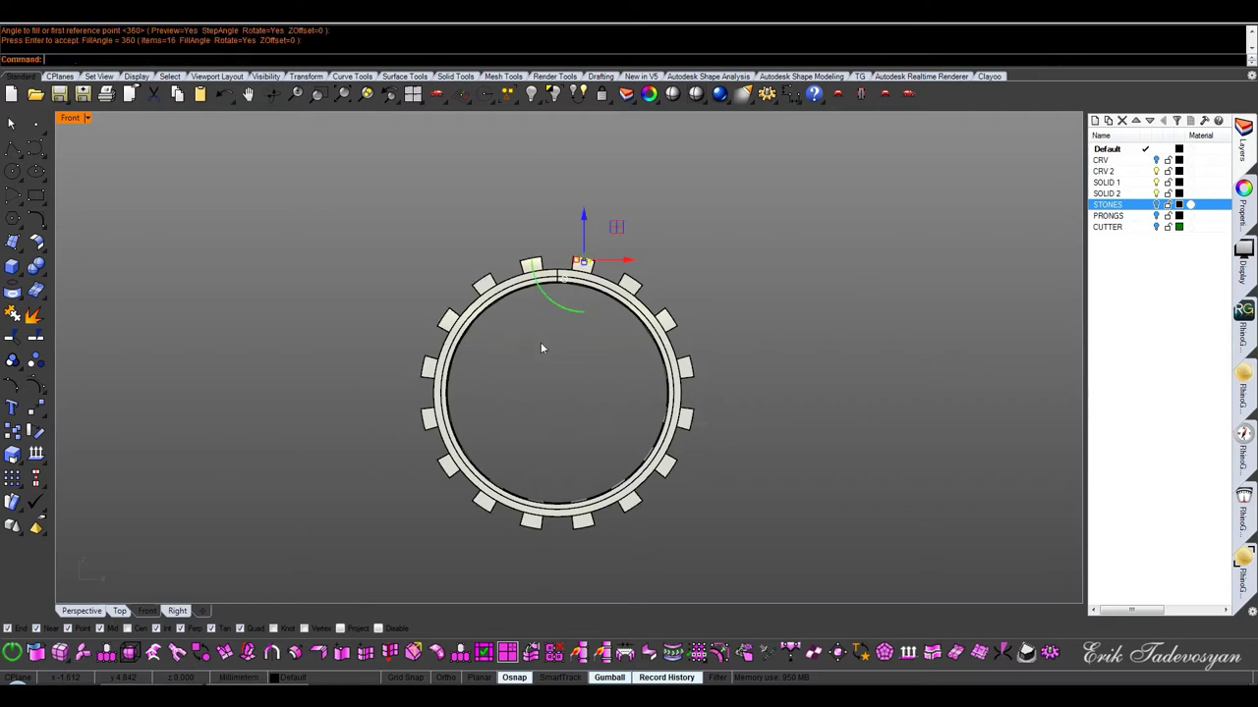
key("ctrl+F4")
scroll(578, 331, "down", 5)
scroll(682, 238, "down", 3)
Select everything with Ctrl+A and join the ring and settings into one closed polysurface
key("ctrl+a")
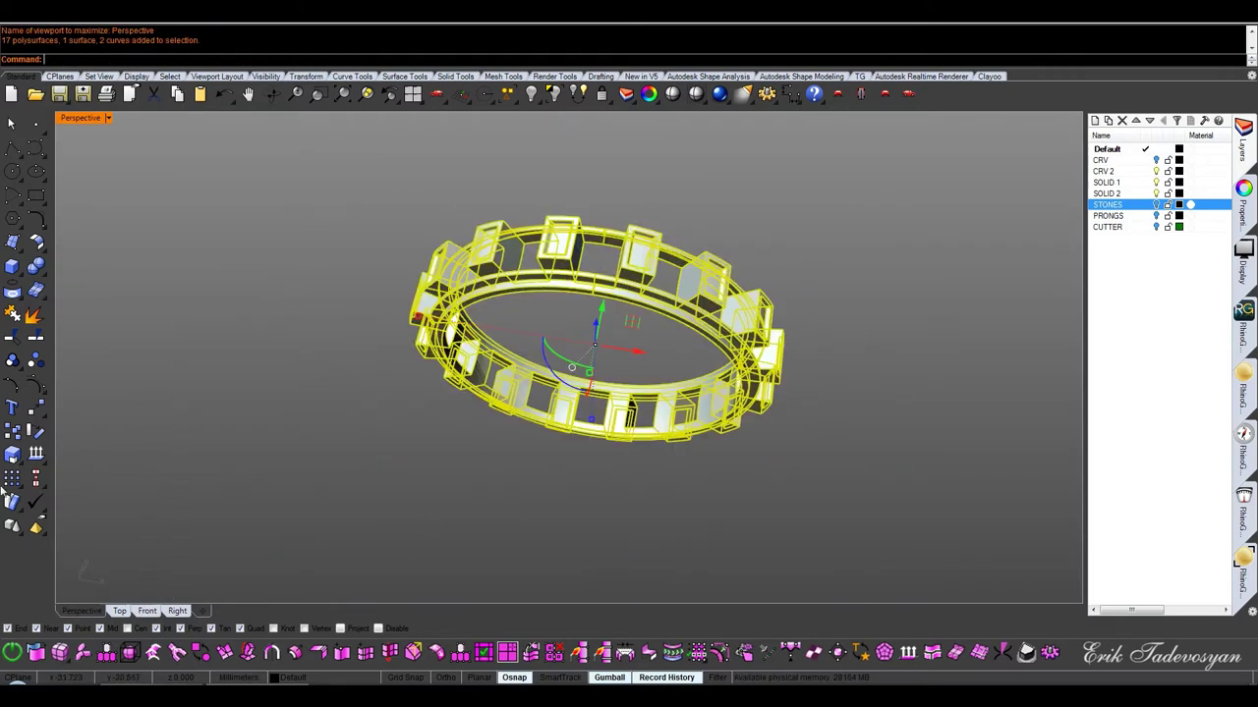
left_click(13, 315)
mouse_move(579, 364)
right_mouse_down()
mouse_move(607, 337)
mouse_move(427, 325)
mouse_move(247, 252)
mouse_move(315, 533)
mouse_move(363, 176)
mouse_move(719, 252)
mouse_move(786, 210)
mouse_move(719, 561)
mouse_move(612, 563)
mouse_move(673, 302)
right_mouse_up()
scroll(676, 310, "up", 2)
scroll(658, 324, "up", 2)
scroll(629, 334, "up", 2)
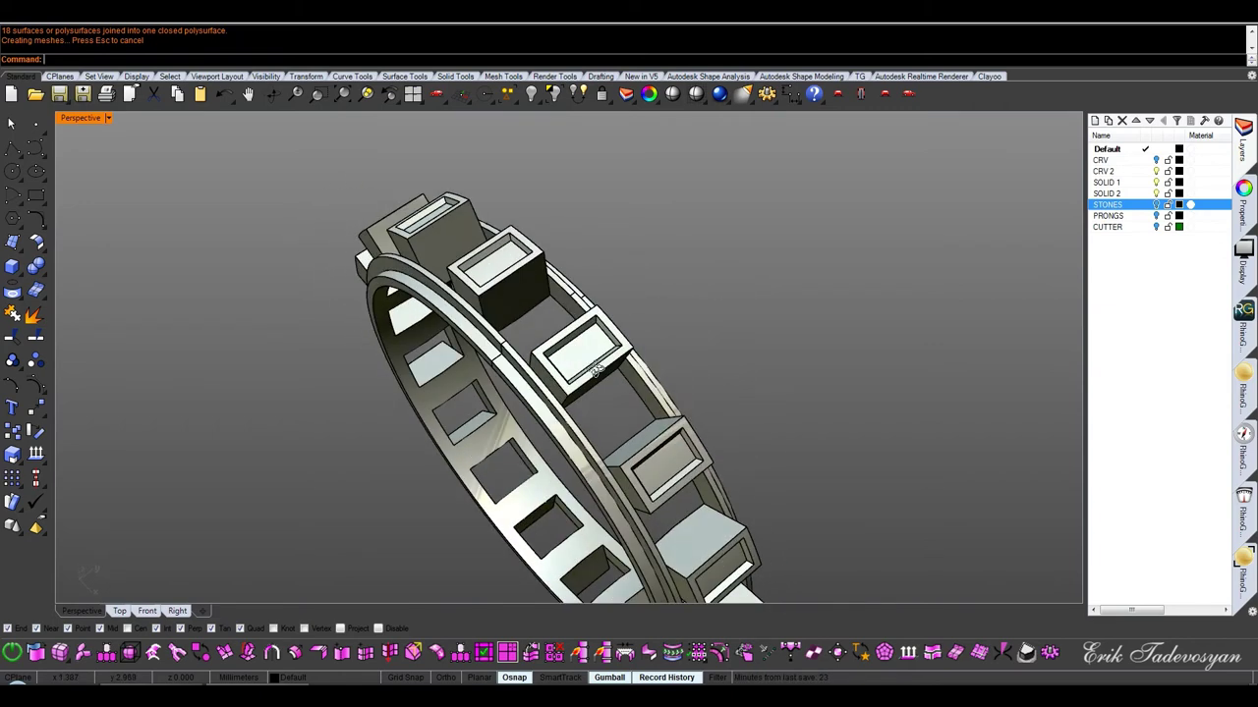
Extract the centre isocurve of one prong recess floor
scroll(599, 347, "up", 3)
middle_click(600, 346)
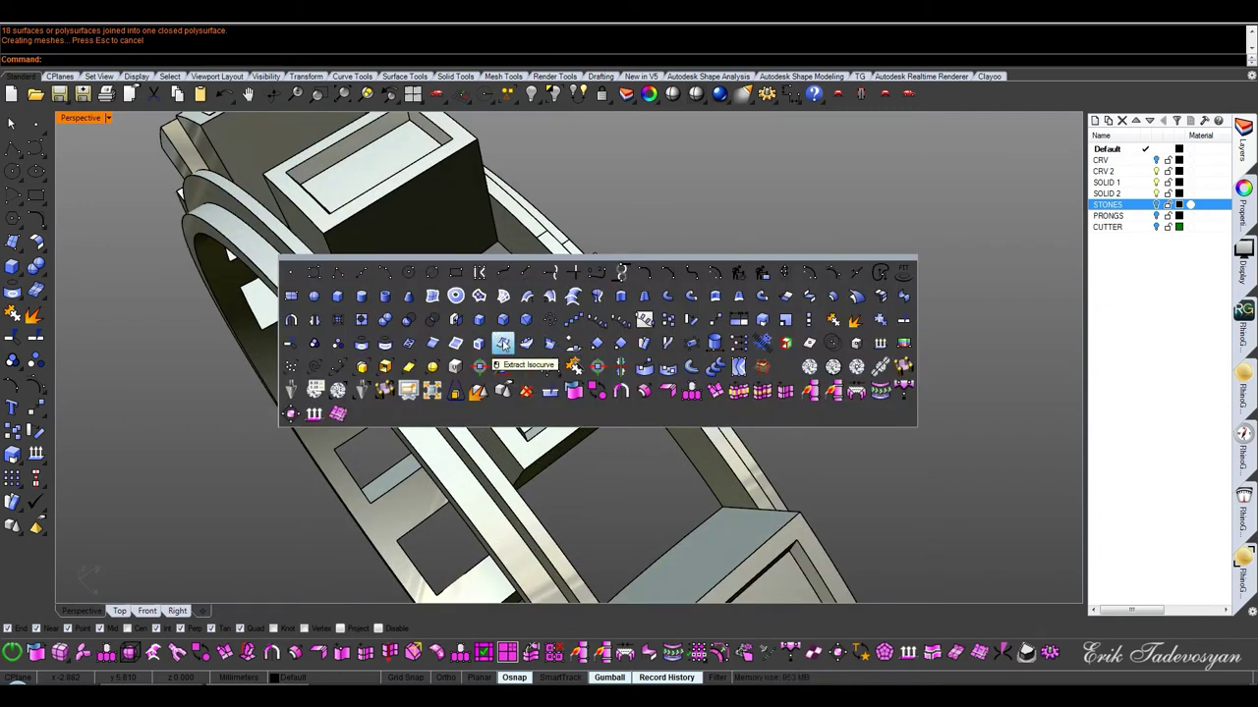
left_click(502, 342)
scroll(536, 309, "up", 3)
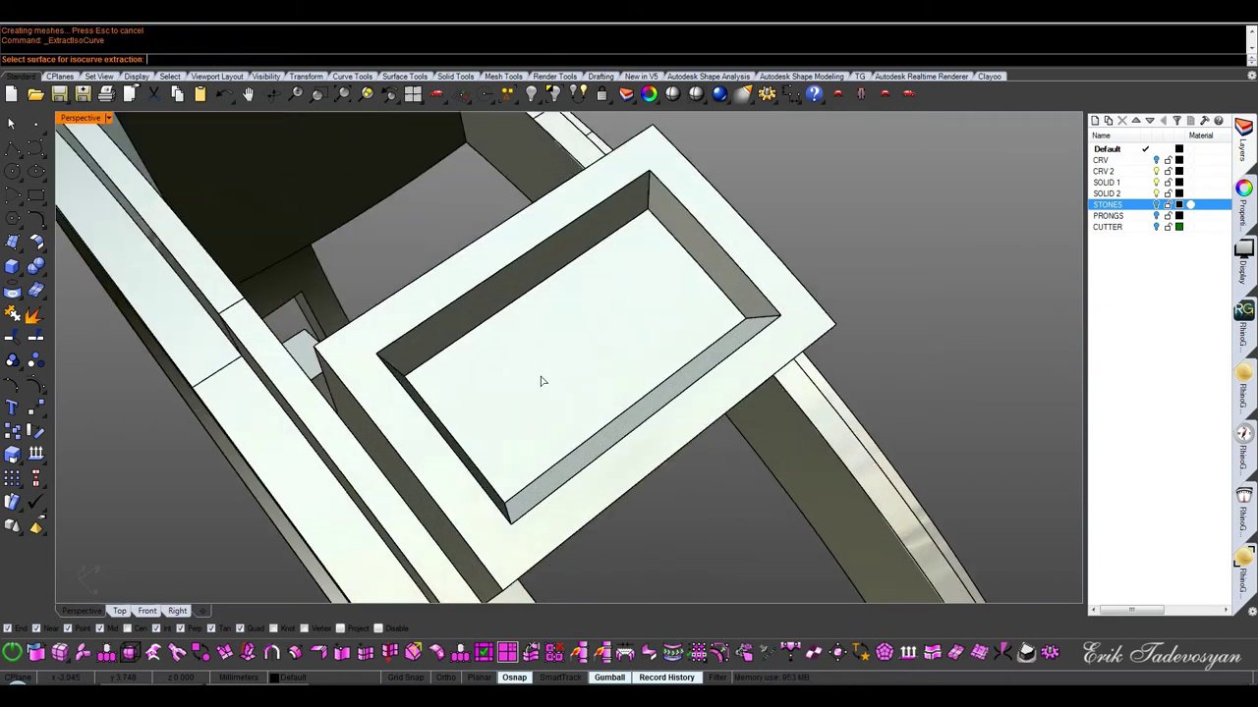
left_click(699, 258)
key("Return")
Duplicate the recess edge and offset it 0.2 along the recess floor surface
middle_click(568, 276)
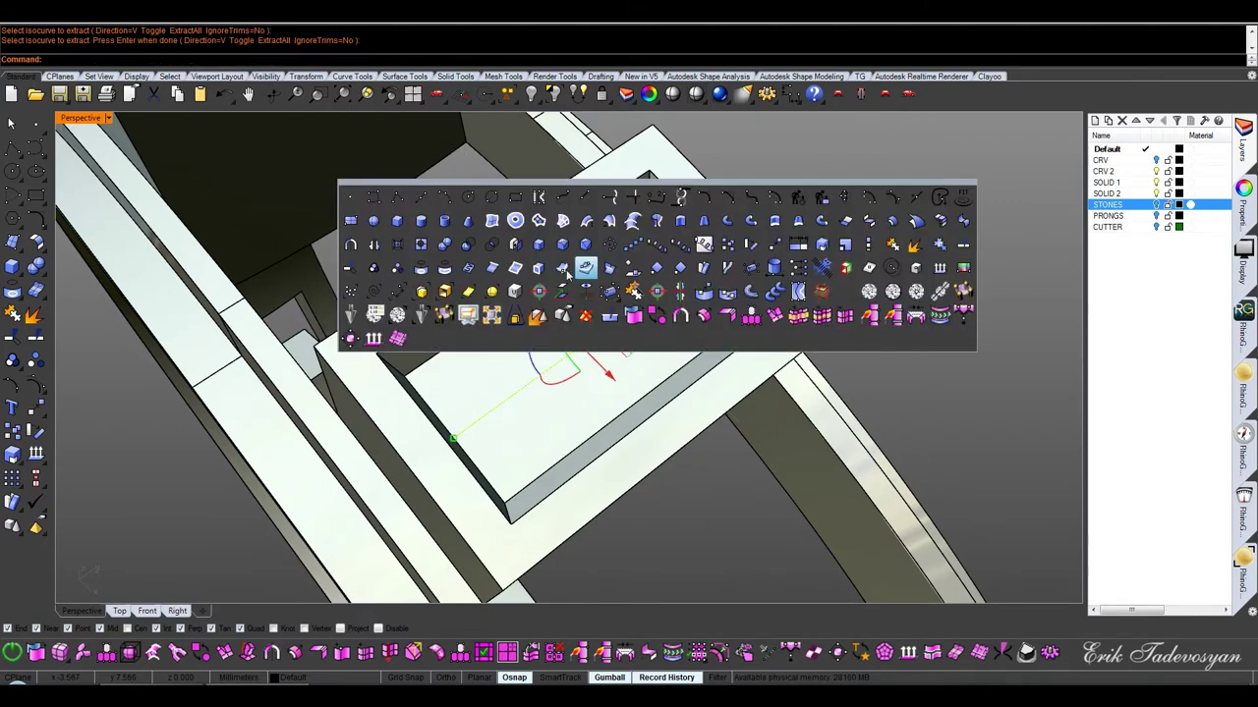
left_click(493, 268)
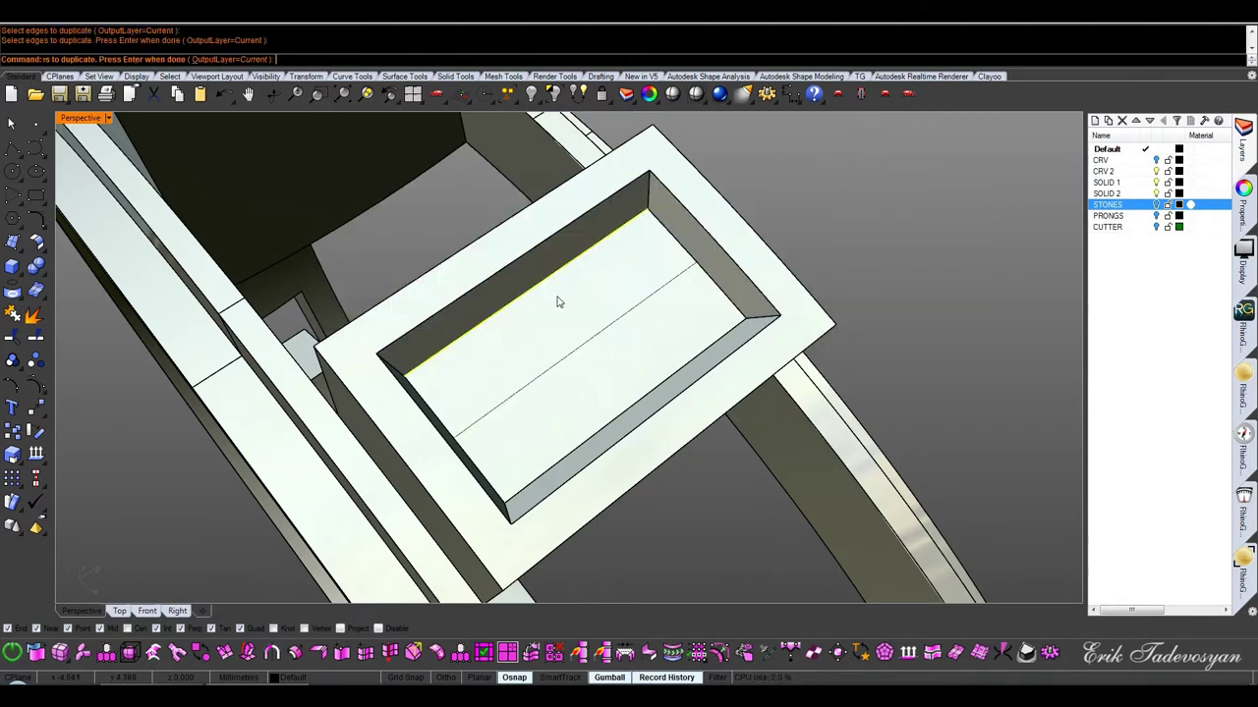
middle_click(547, 307)
left_click(526, 304)
left_click(542, 316)
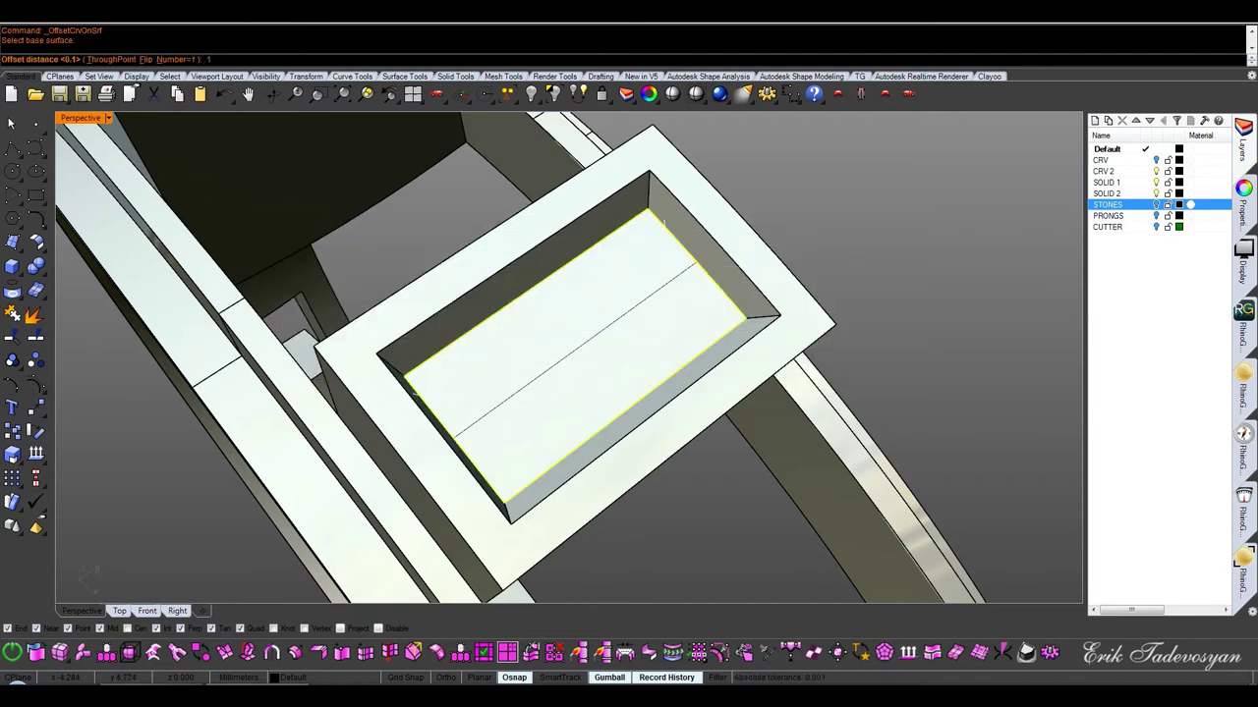
key("Return")
key("Return")
left_click(578, 316)
type(".2")
key("Return")
left_click(784, 244)
Turn on the STONES layer to show the 1.1, 1.3 and 3.5 stones, then select the 1.1 stone
scroll(680, 339, "down", 5)
mouse_move(679, 339)
right_mouse_down()
mouse_move(634, 377)
mouse_move(867, 377)
right_mouse_up()
right_click_drag(756, 455, 1131, 278)
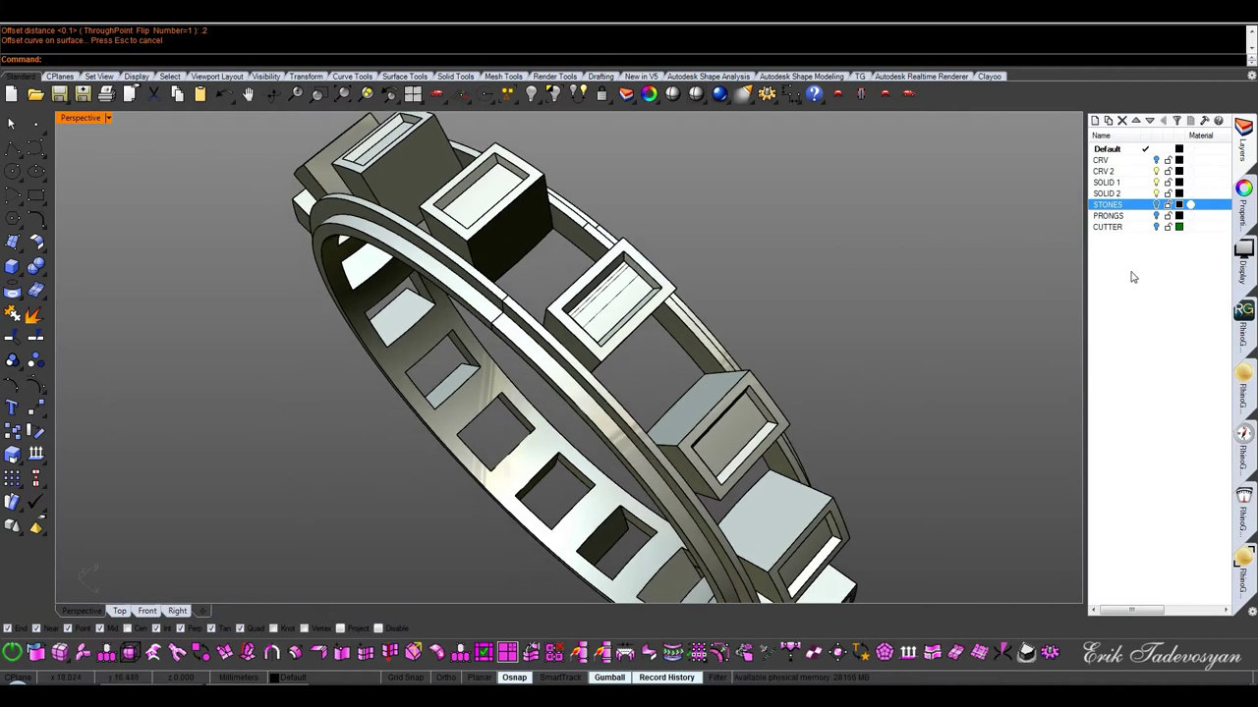
left_click(1156, 204)
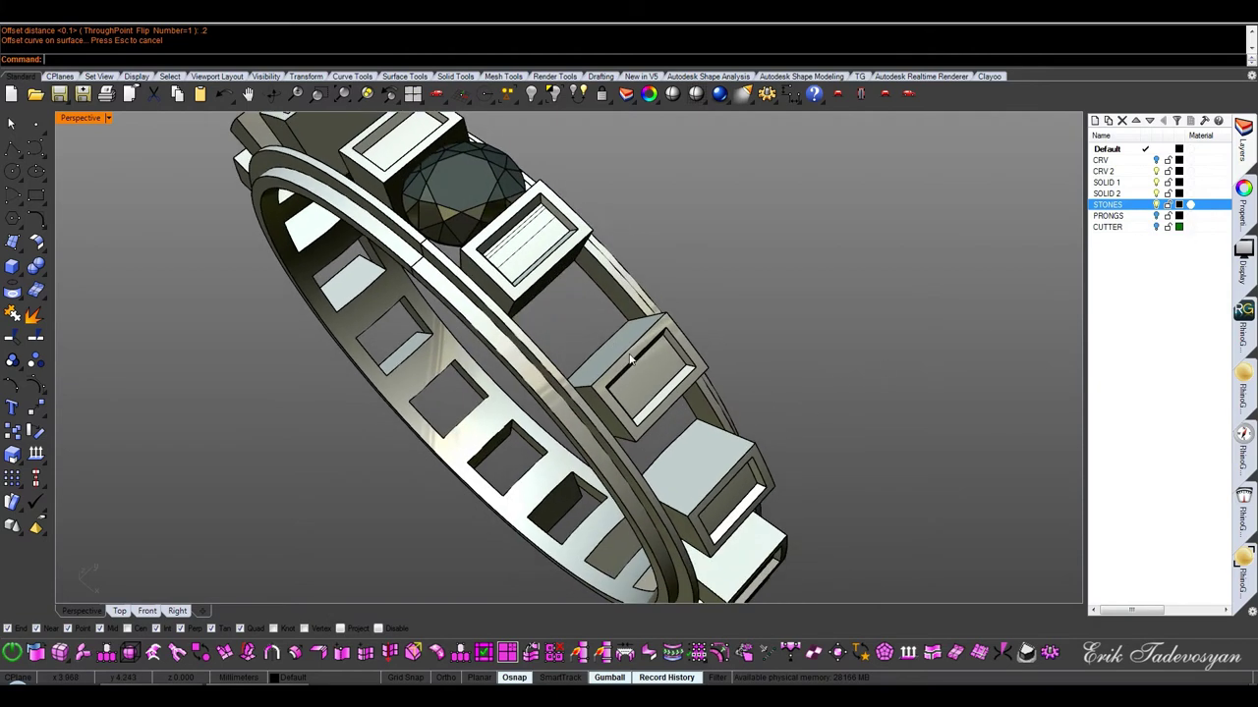
scroll(710, 406, "down", 5)
right_click_drag(711, 406, 752, 418)
scroll(757, 411, "up", 5)
left_click_drag(772, 389, 795, 421)
key("ctrl+z")
left_click(786, 405)
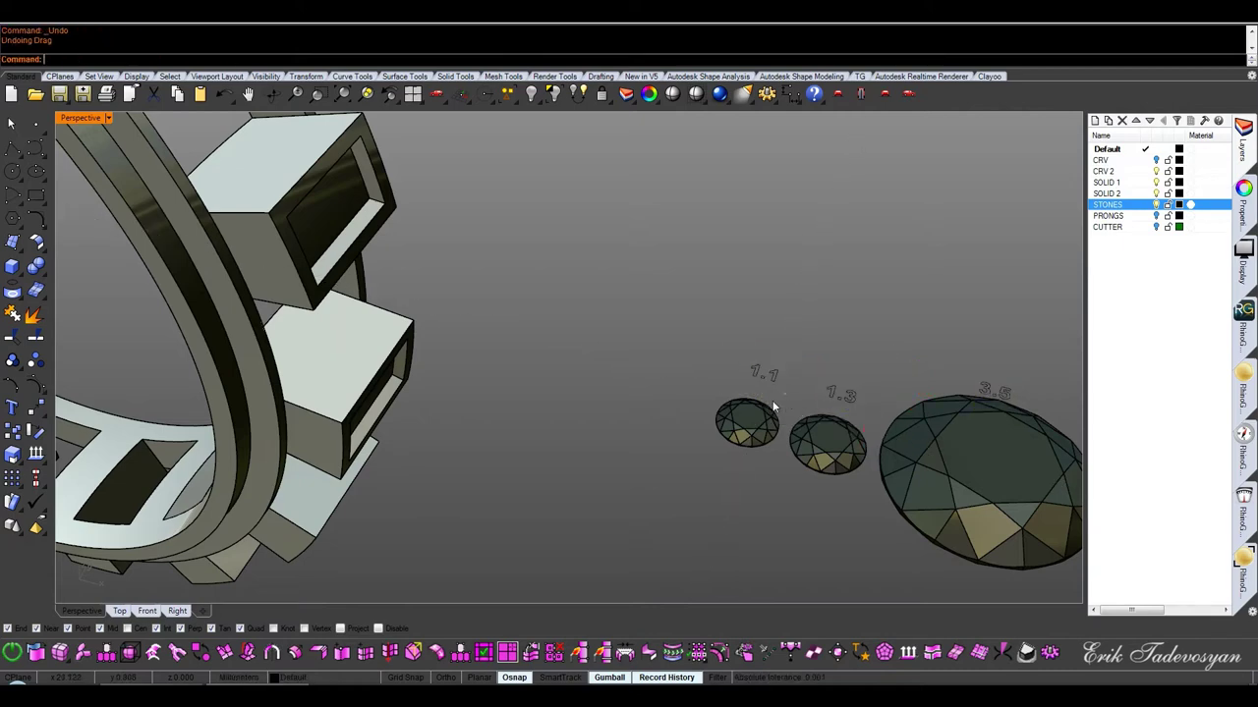
Place the 1.1 stone on the recess guide curve inside the prong with ArrayCrvOnSrf
left_click_drag(706, 463, 776, 398)
middle_click(725, 447)
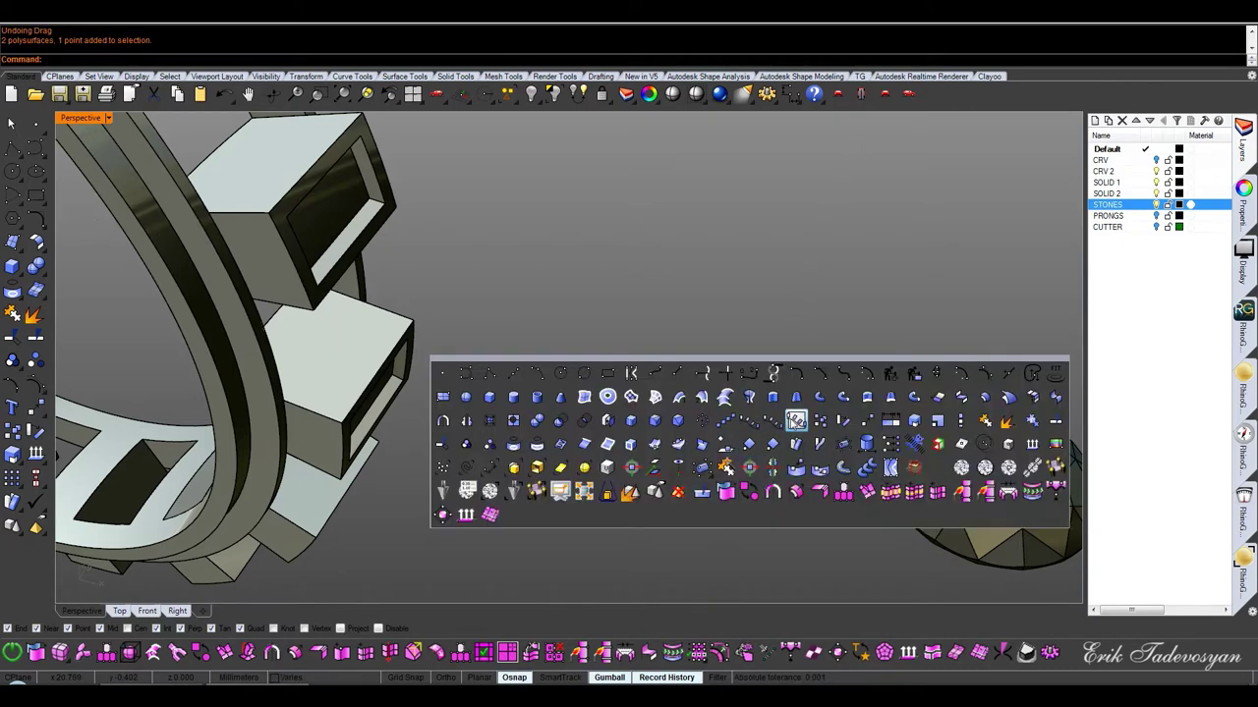
left_click(796, 420)
scroll(727, 422, "up", 4)
left_click(725, 432)
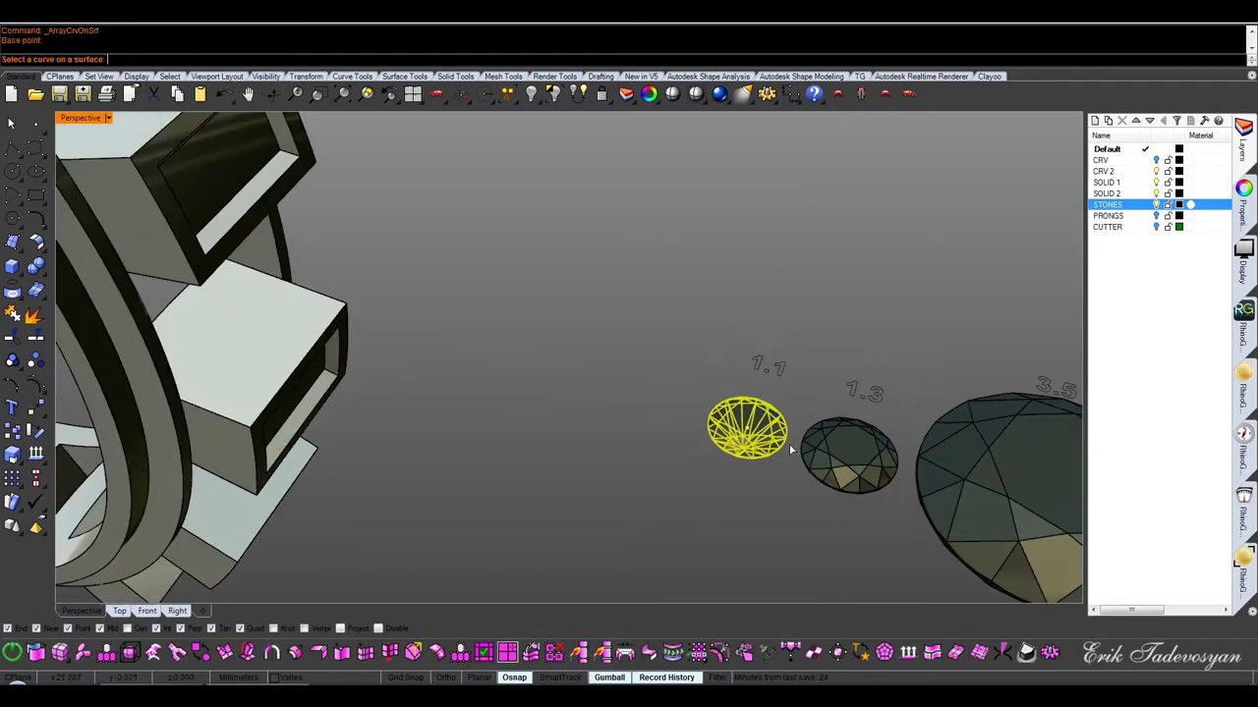
scroll(688, 412, "down", 3)
scroll(698, 397, "up", 2)
scroll(653, 323, "down", 3)
right_click_drag(652, 327, 757, 360)
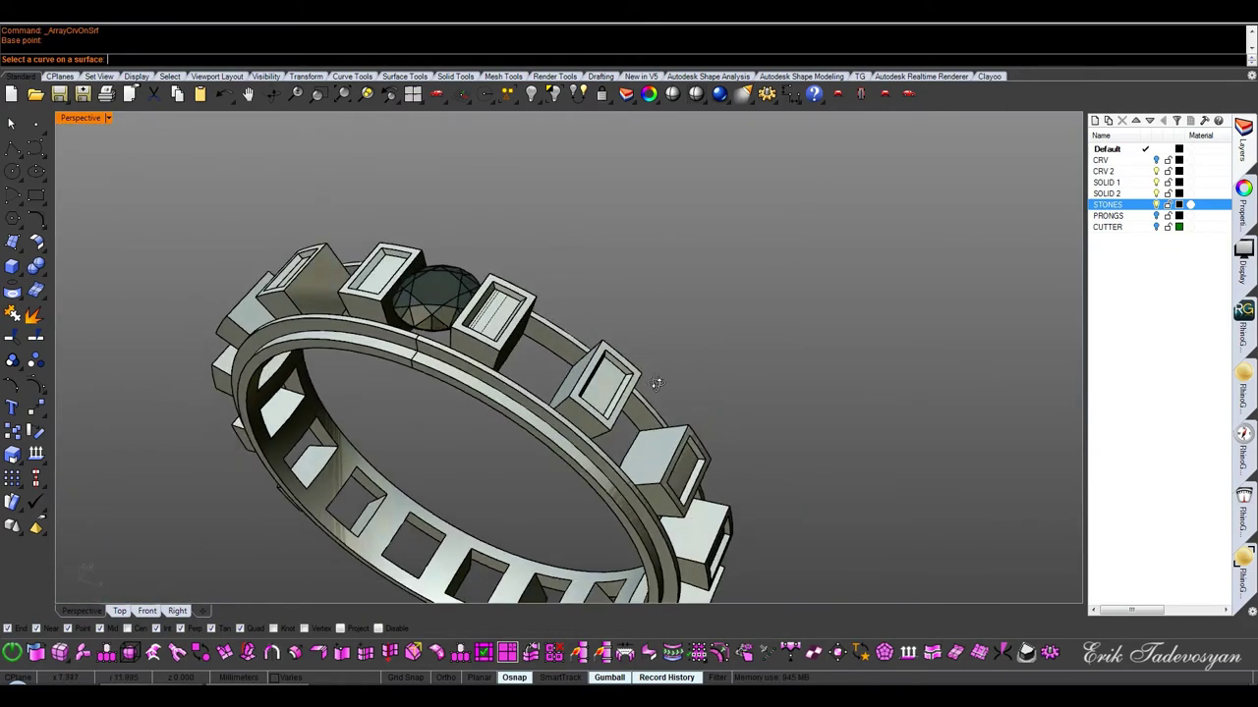
scroll(450, 337, "up", 3)
scroll(450, 337, "up", 4)
left_click(403, 339)
left_click(404, 349)
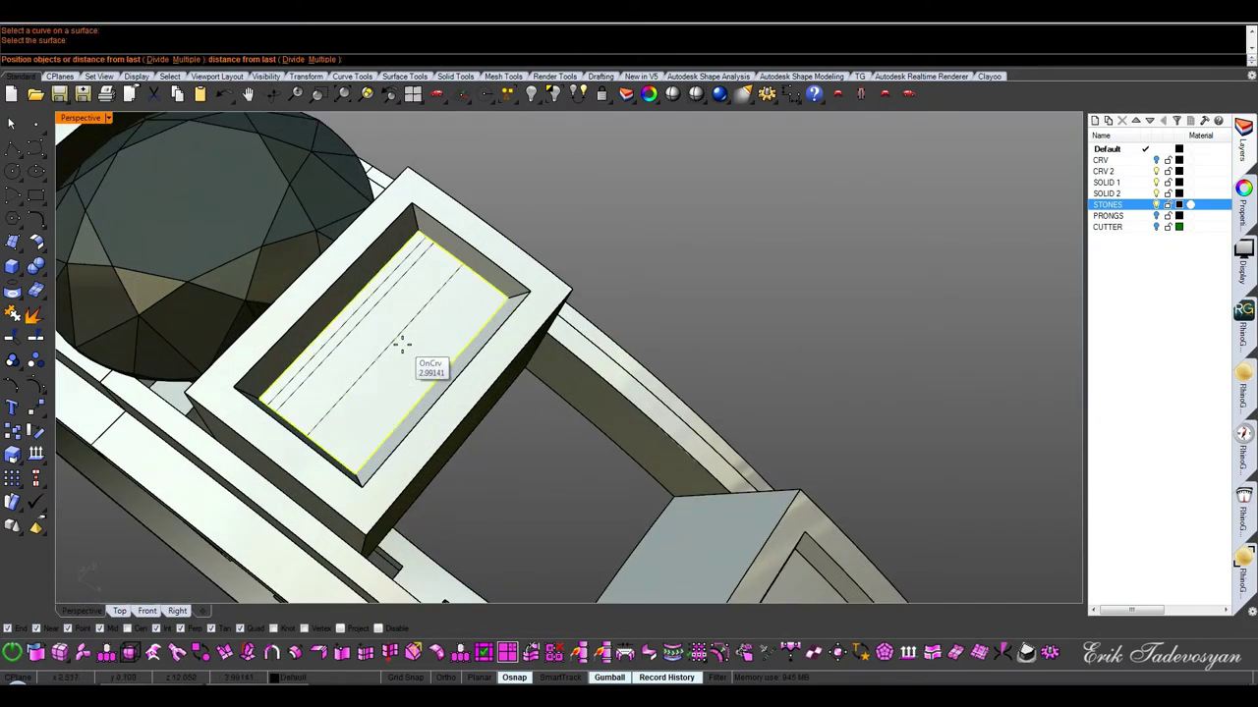
left_click(383, 389)
key("Return")
Mirror a copy of the small stone in Top view so two stones sit side by side
key("ctrl+F1")
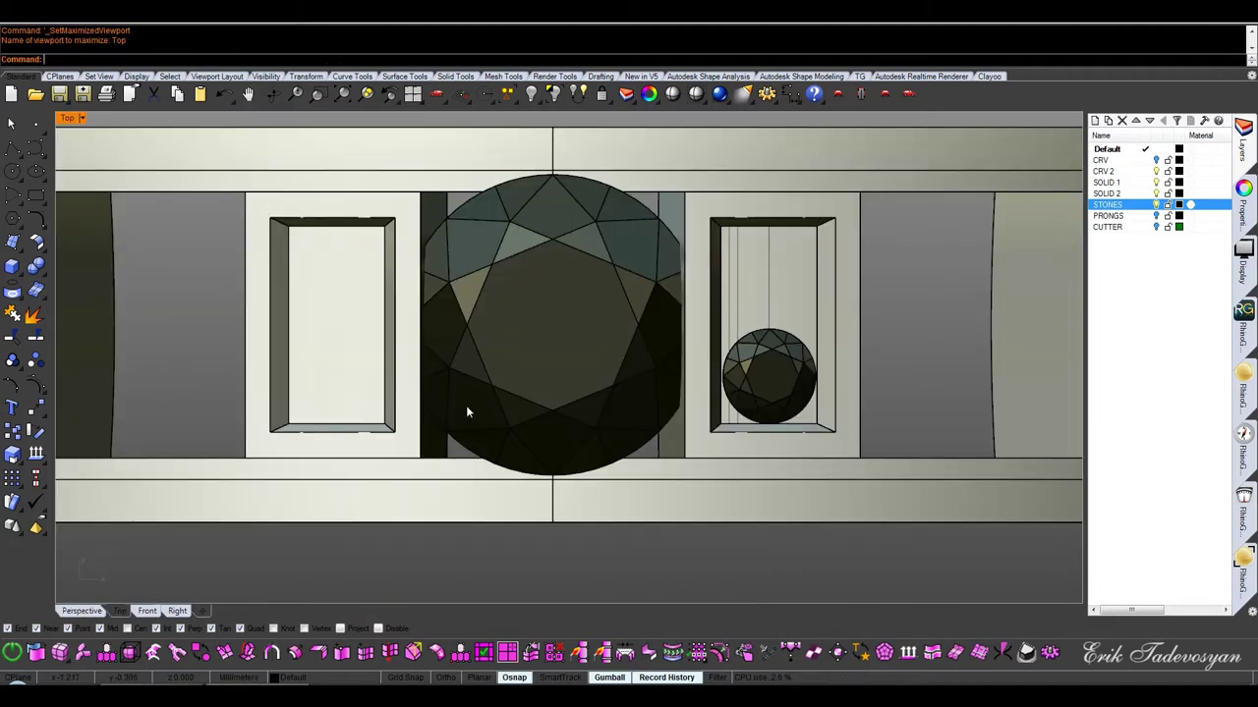
scroll(785, 399, "up", 3)
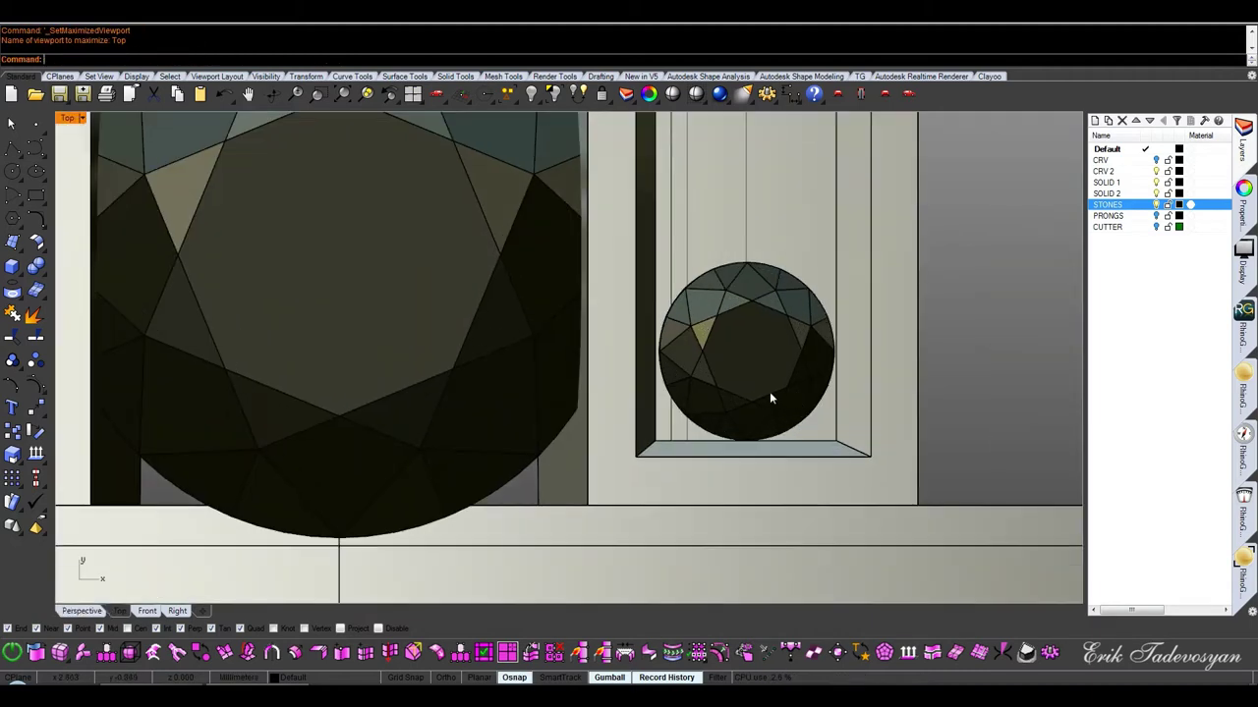
left_click(769, 391)
middle_click(769, 391)
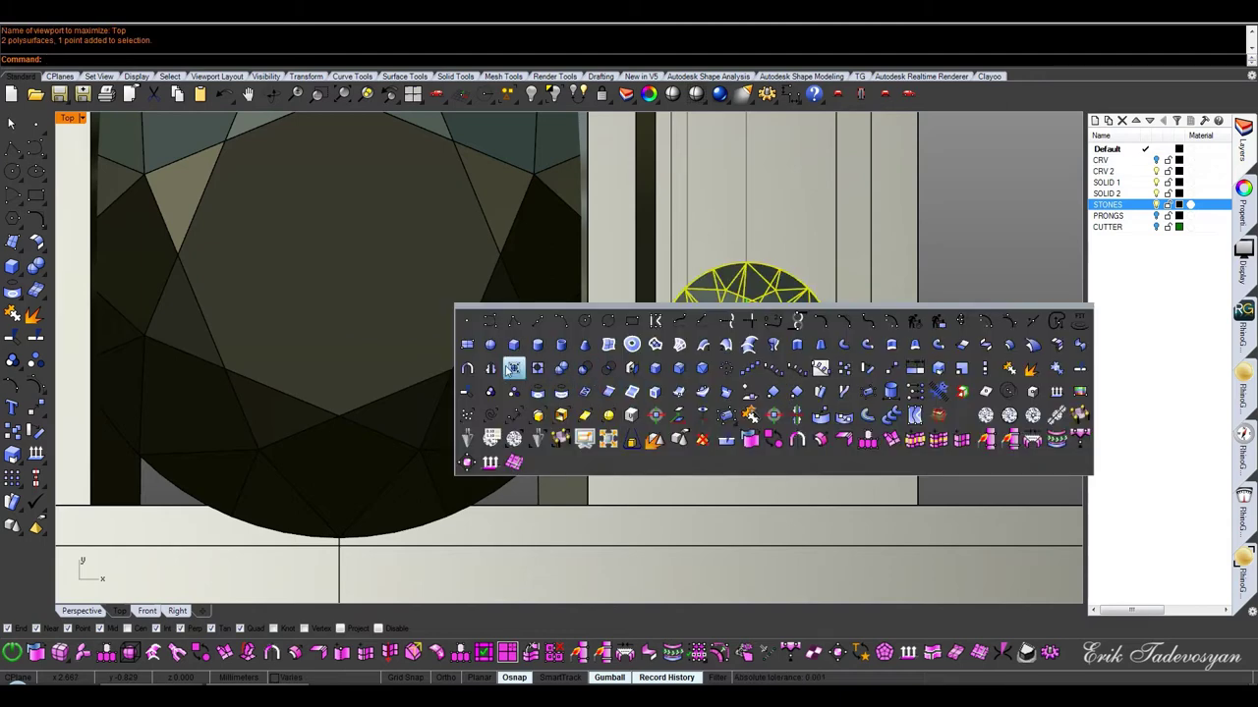
left_click(491, 369)
scroll(511, 368, "down", 1)
scroll(514, 367, "down", 2)
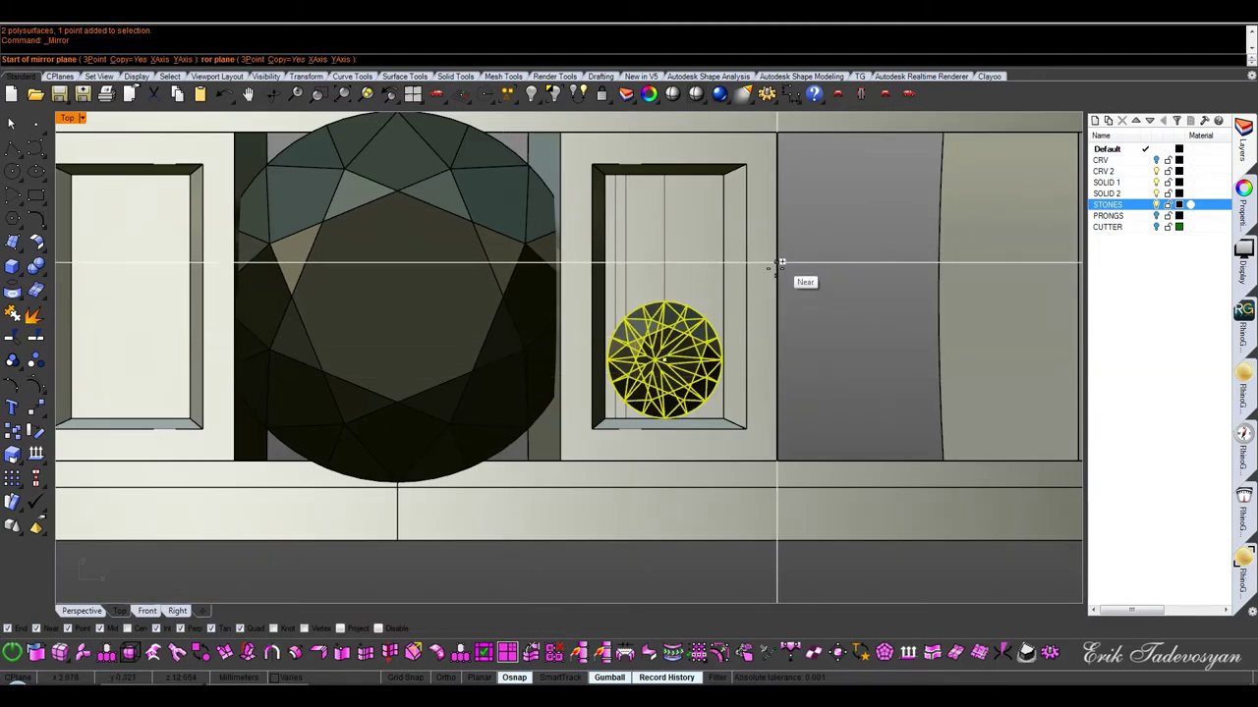
left_click(776, 291)
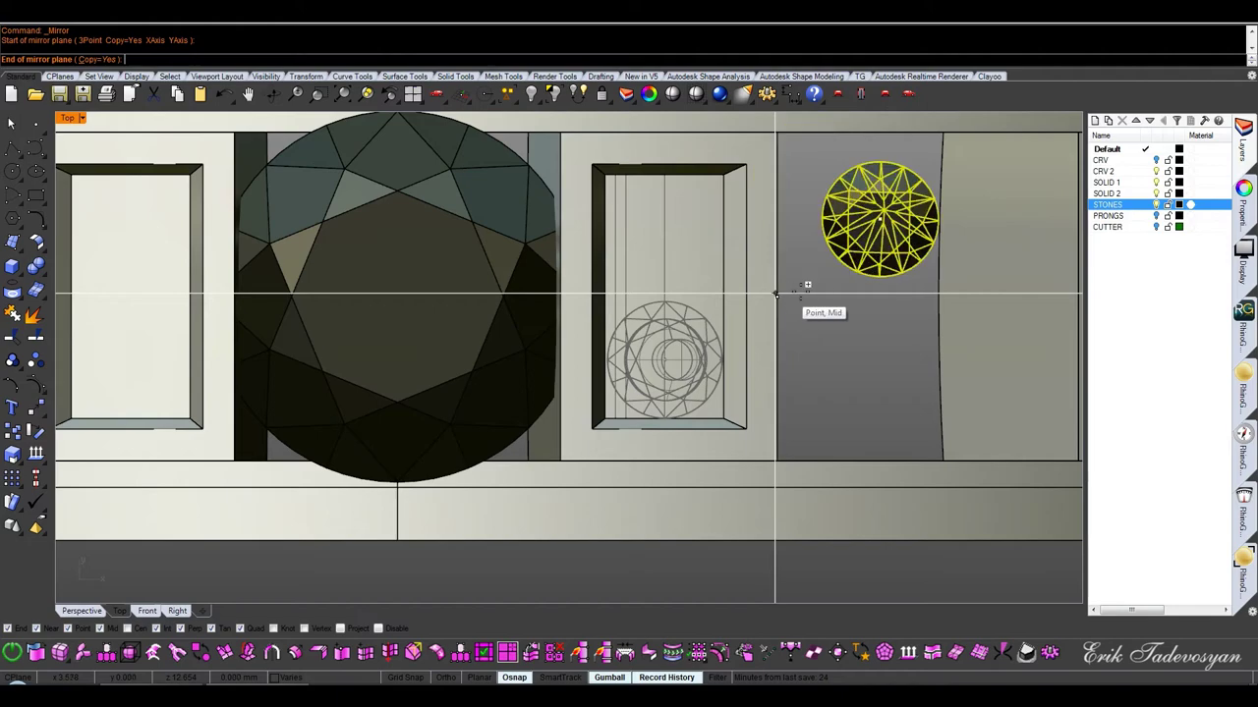
left_click(854, 294)
key("Escape")
scroll(849, 305, "down", 3)
key("ctrl+F4")
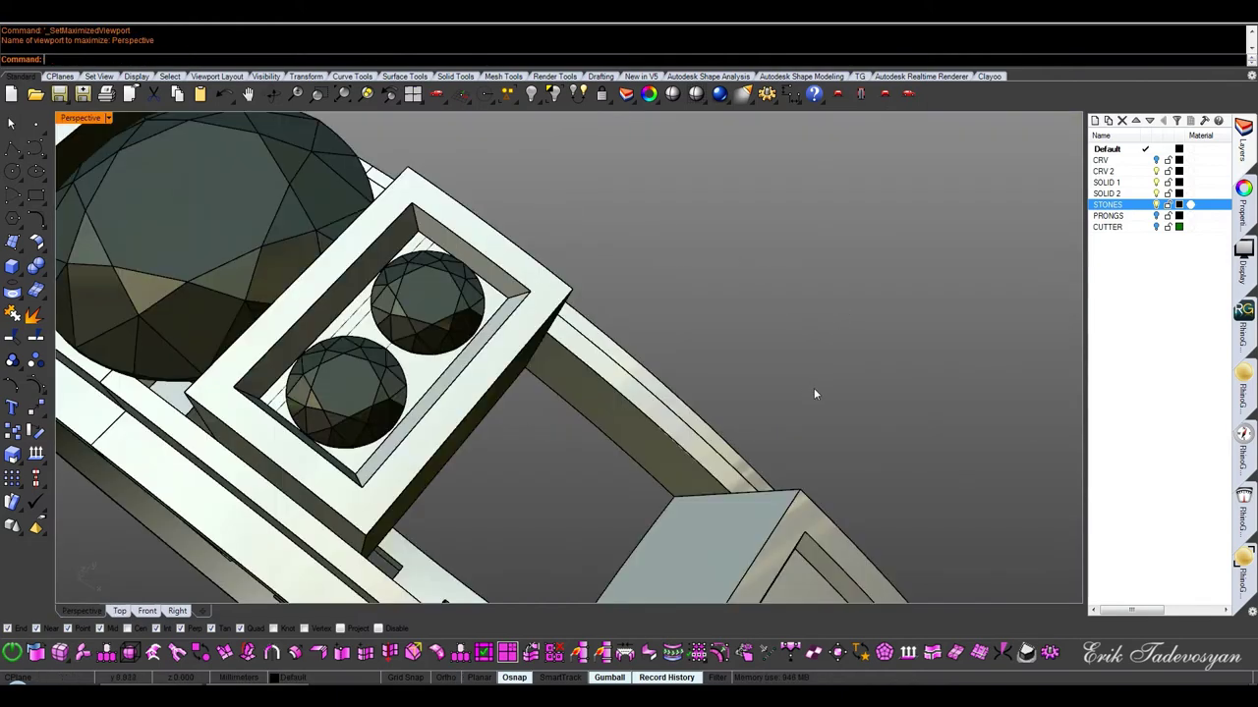
right_click_drag(814, 388, 707, 373)
scroll(708, 372, "down", 3)
mouse_move(606, 376)
right_mouse_down()
mouse_move(712, 410)
mouse_move(772, 327)
mouse_move(1029, 234)
right_mouse_up()
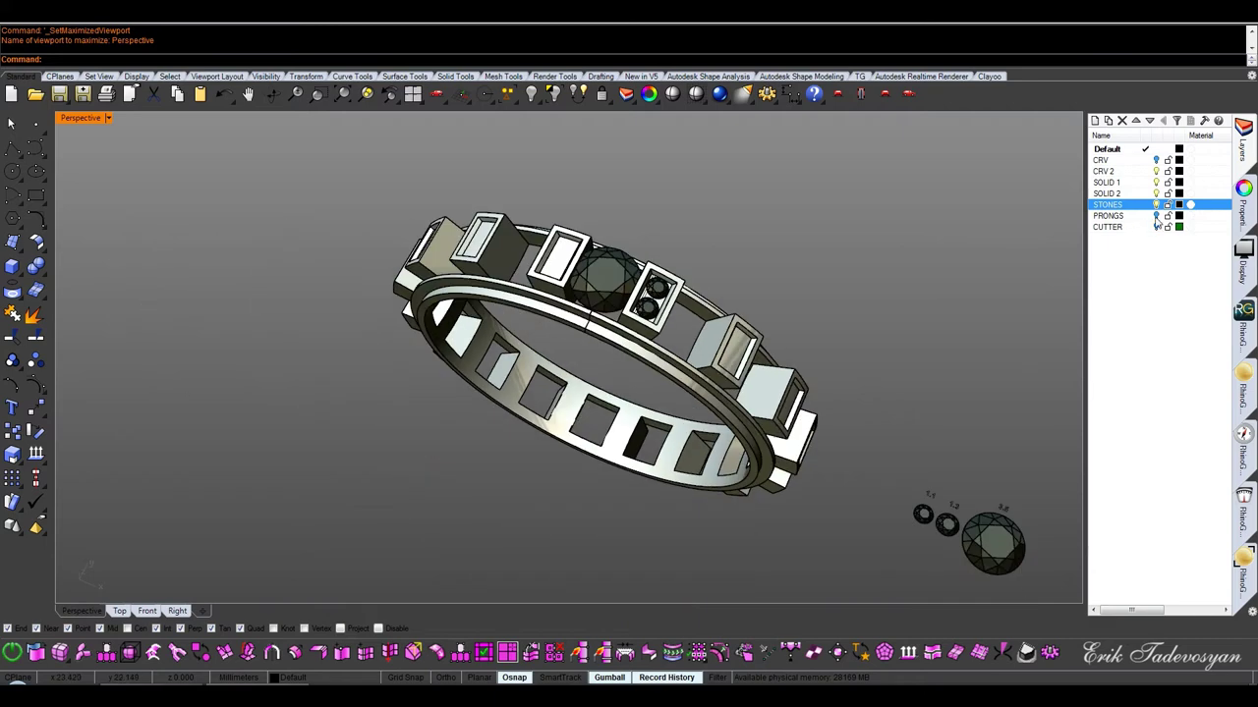
Make PRONGS the current layer and scale a prong down in Front view
left_click(1110, 215)
mouse_move(898, 336)
right_mouse_down()
mouse_move(651, 281)
mouse_move(753, 343)
right_mouse_up()
key("ctrl+F2")
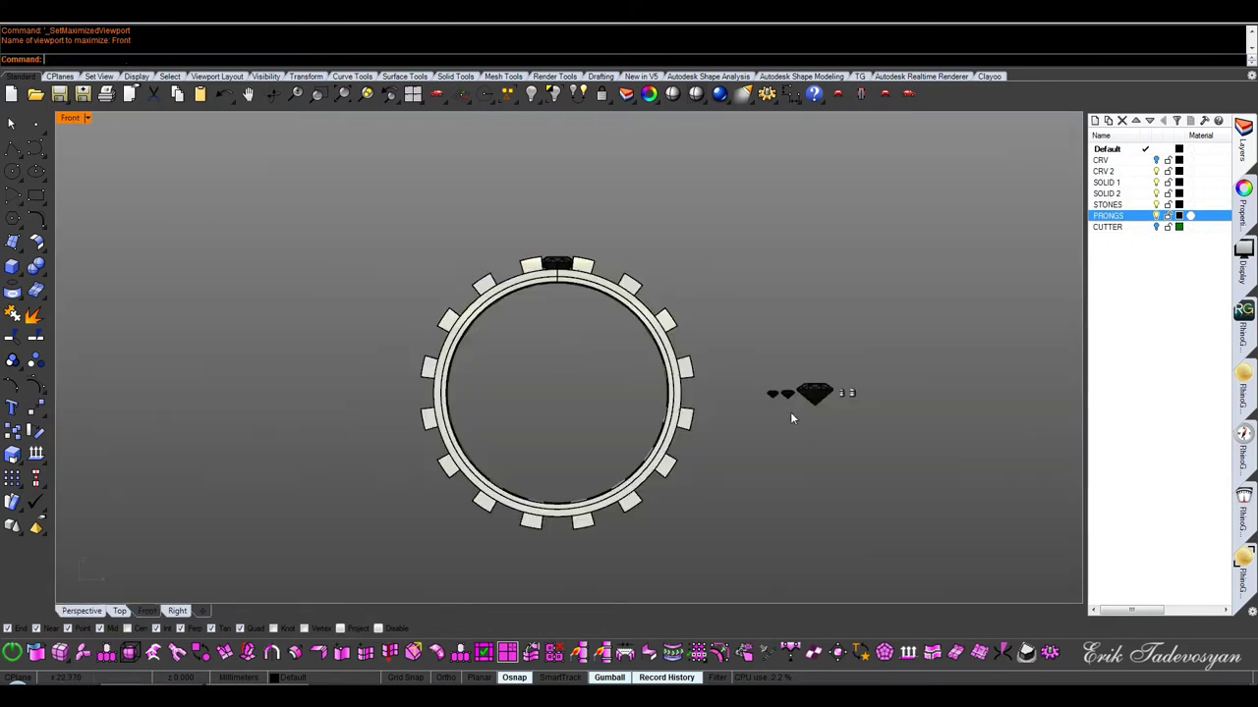
scroll(844, 412, "up", 3)
scroll(800, 388, "up", 3)
left_click(821, 359)
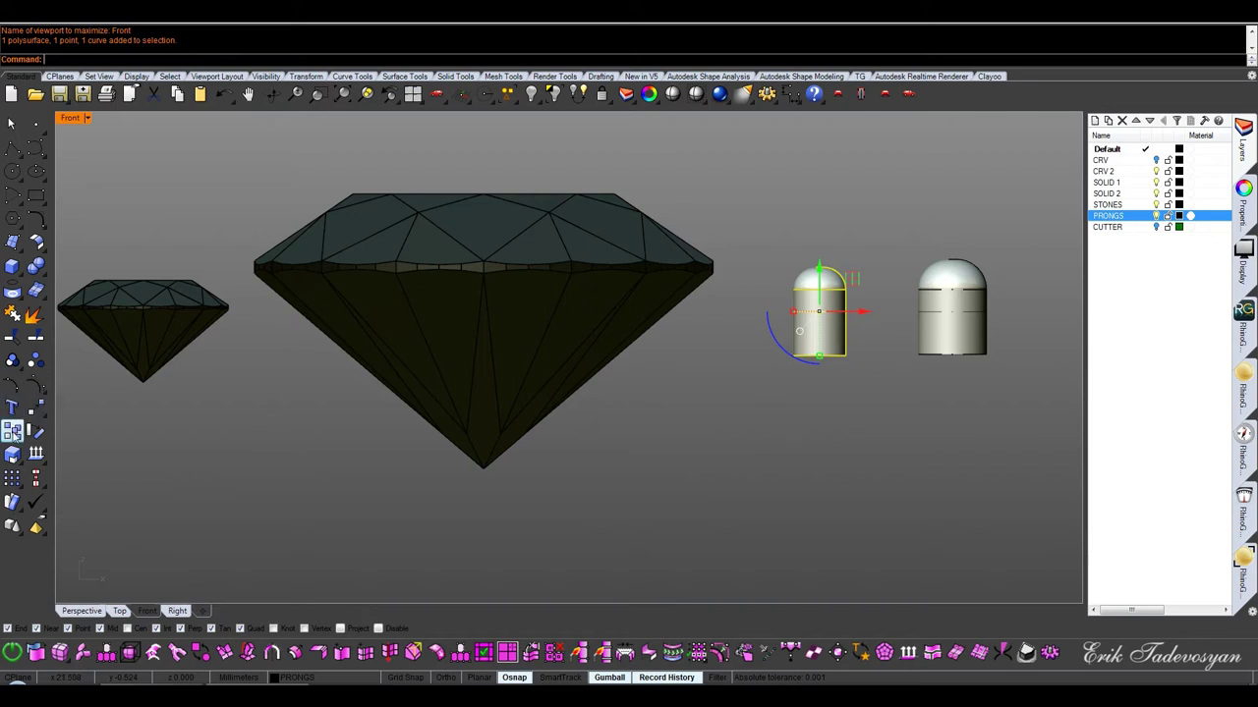
left_click(11, 455)
scroll(706, 353, "up", 1)
scroll(705, 354, "up", 1)
left_click(851, 357)
left_click(840, 357)
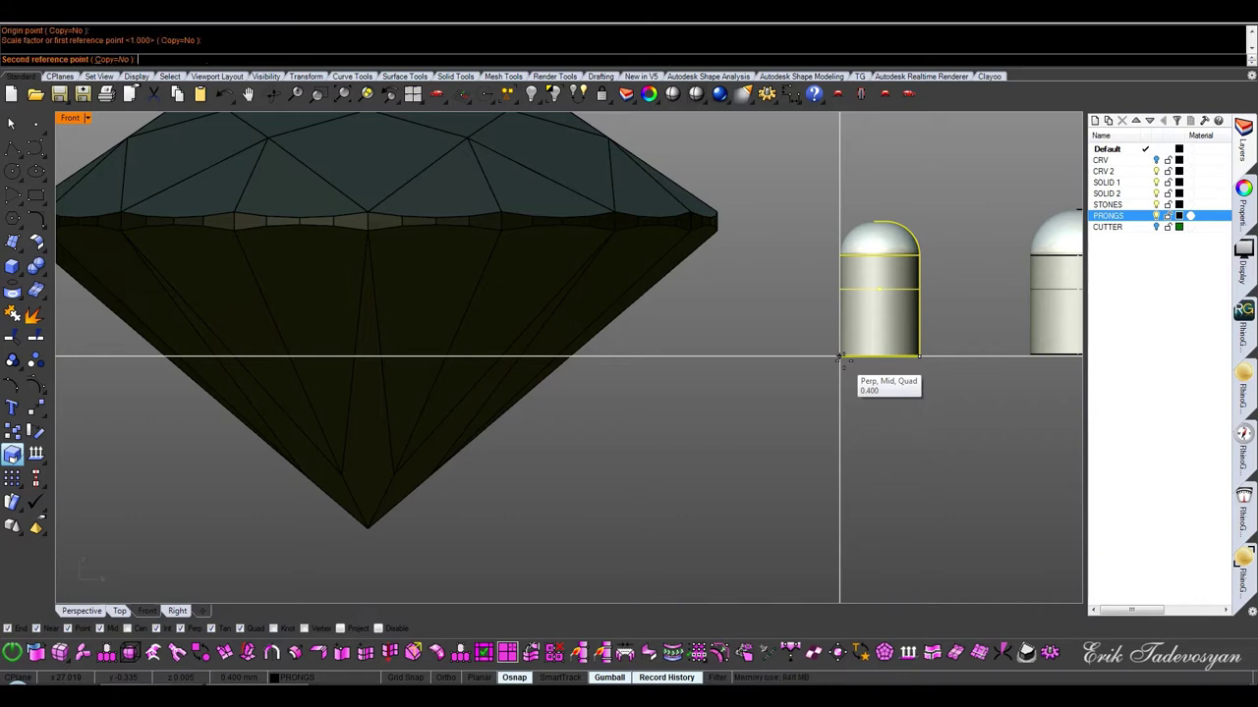
type("42")
key("Return")
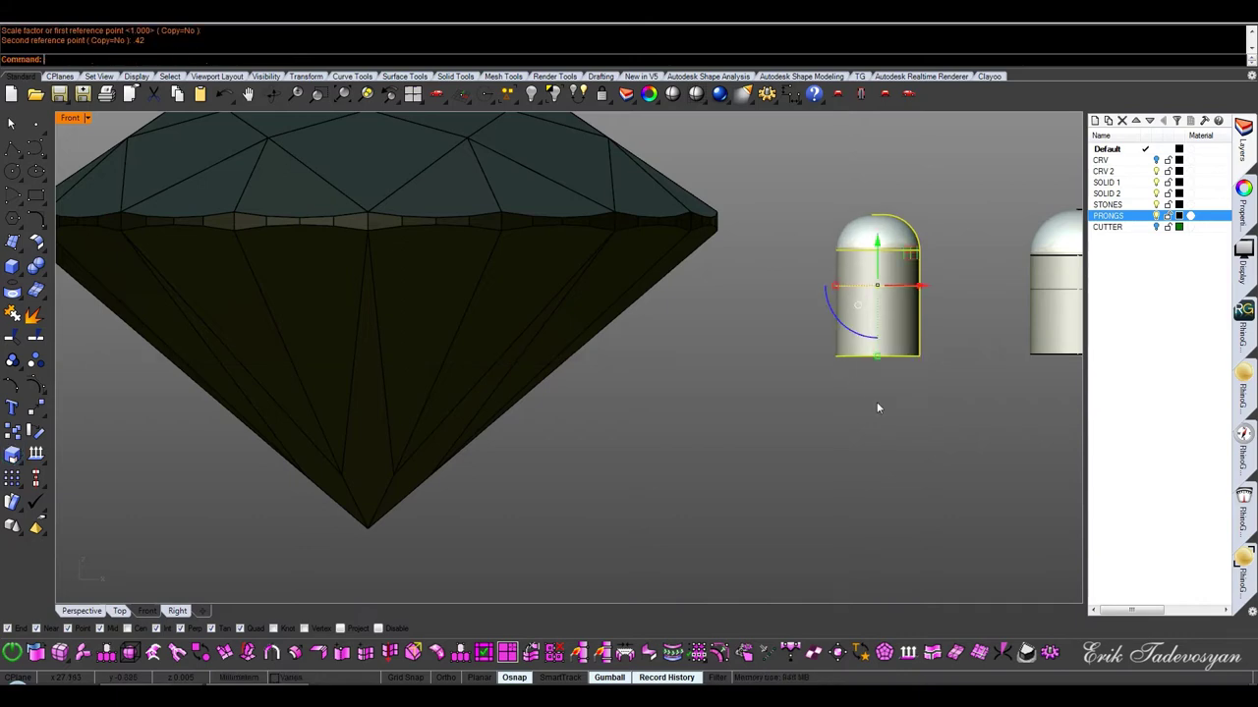
Place the scaled prong on the recess curve between the two small stones with ArrayCrvOnSrf
key("ctrl+F4")
scroll(882, 513, "up", 3)
scroll(845, 472, "up", 3)
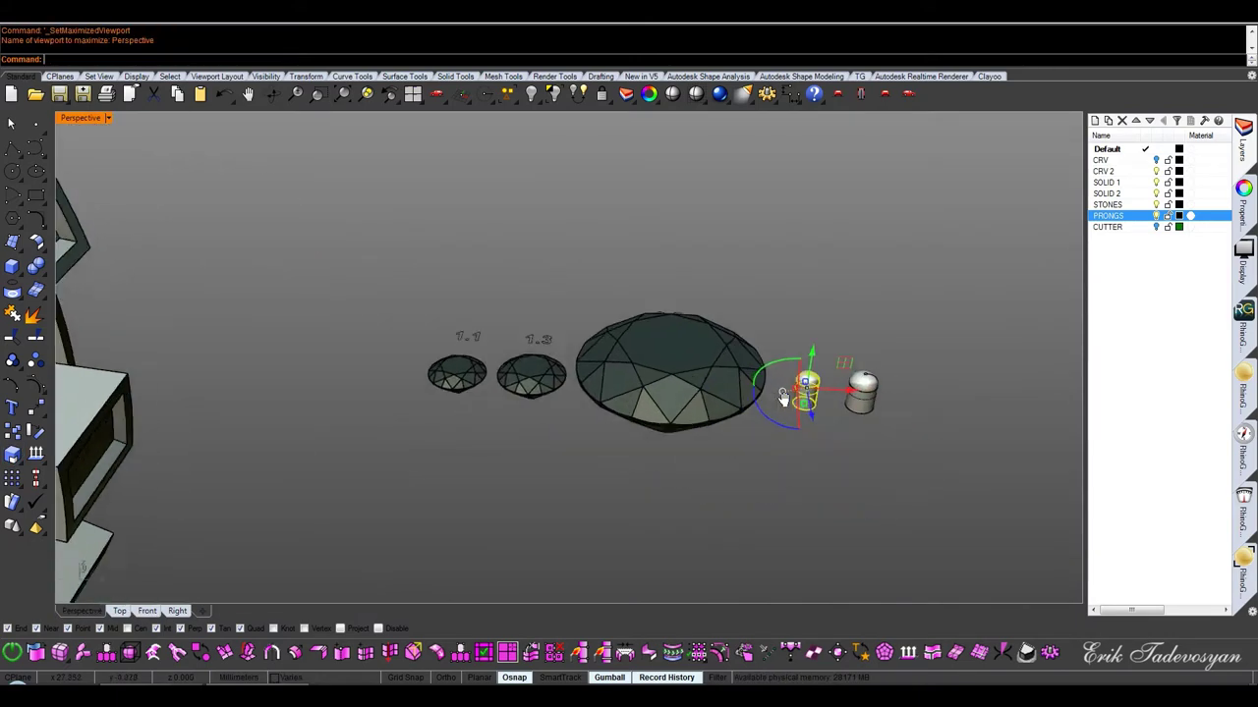
scroll(768, 344, "up", 2)
middle_click(770, 343)
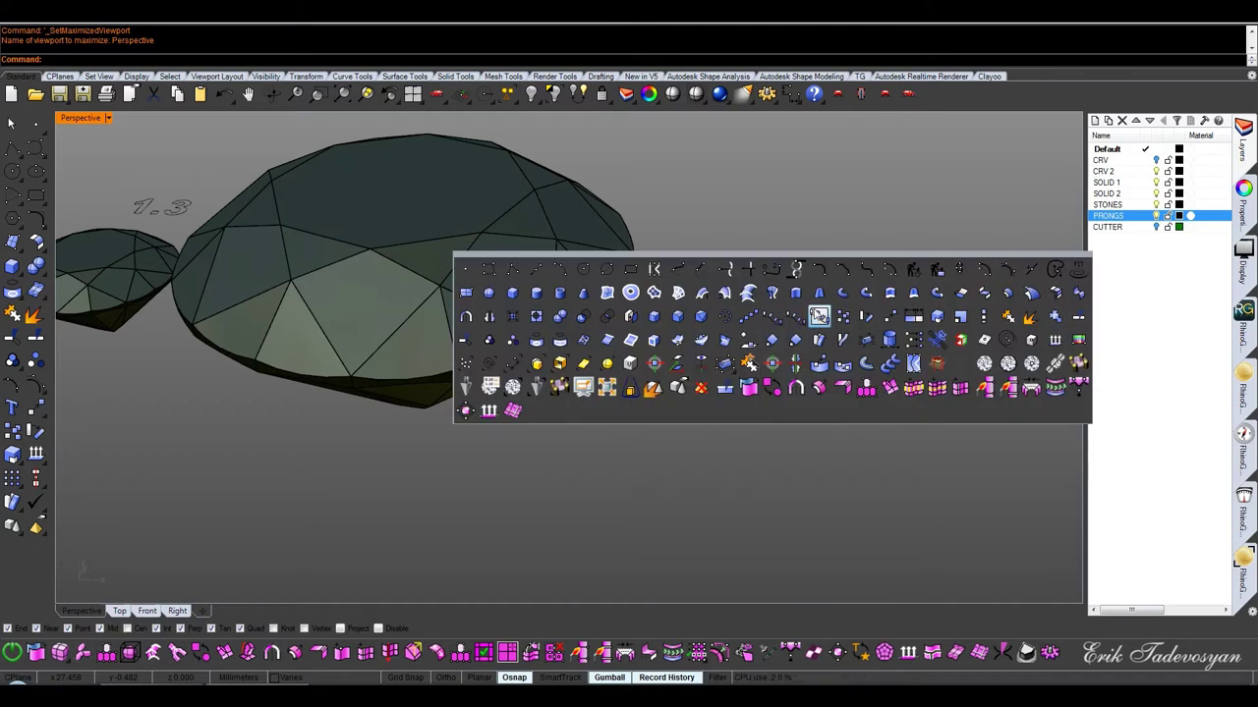
left_click(816, 313)
left_click(732, 303)
scroll(794, 337, "down", 5)
mouse_move(595, 242)
right_mouse_down()
mouse_move(723, 322)
mouse_move(631, 336)
right_mouse_up()
scroll(631, 335, "up", 5)
right_click_drag(561, 372, 484, 346)
left_click(479, 344)
left_click(478, 344)
left_click(478, 337)
key("Return")
Repeat ArrayCrvOnSrf to place a second prong on the recess curve beside the lower stone
scroll(547, 364, "down", 5)
right_click_drag(547, 363, 760, 393)
scroll(761, 393, "down", 4)
scroll(785, 411, "up", 3)
scroll(785, 411, "up", 3)
scroll(629, 422, "up", 2)
key("Return")
left_click(651, 425)
scroll(687, 426, "down", 5)
mouse_move(688, 427)
right_mouse_down()
mouse_move(567, 348)
mouse_move(685, 313)
right_mouse_up()
scroll(685, 313, "up", 3)
scroll(685, 313, "up", 5)
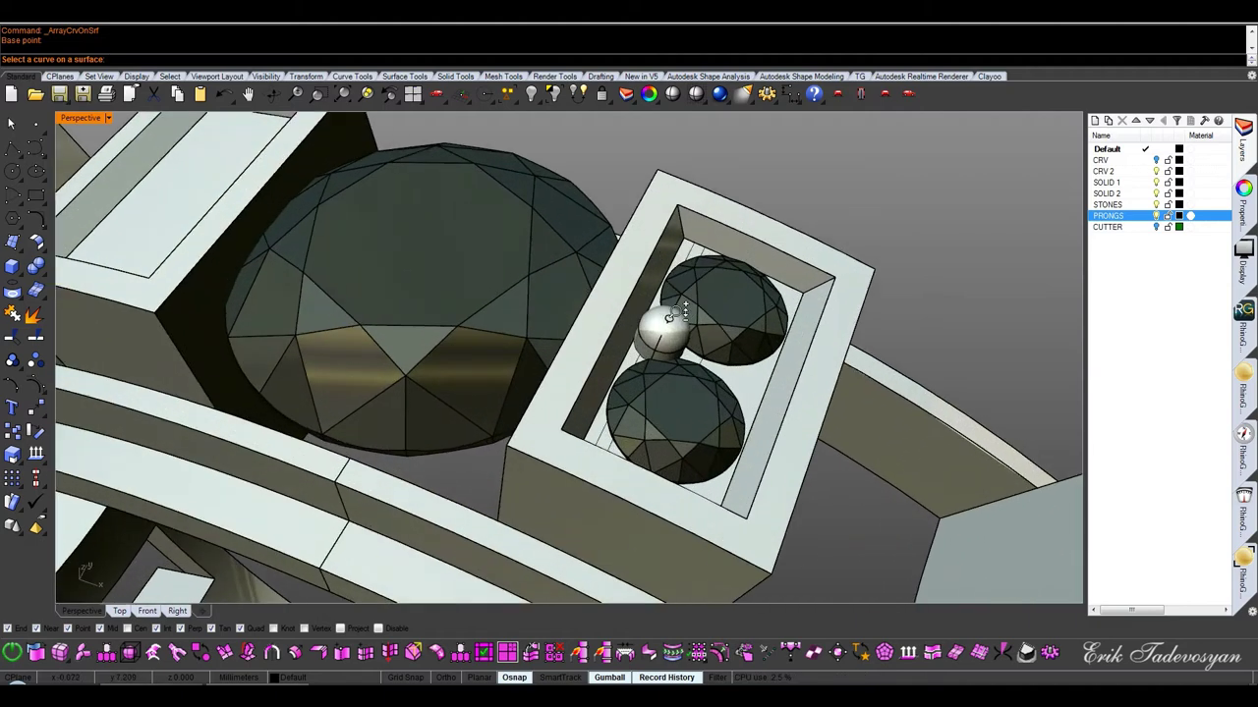
scroll(607, 435, "down", 1)
left_click(603, 435)
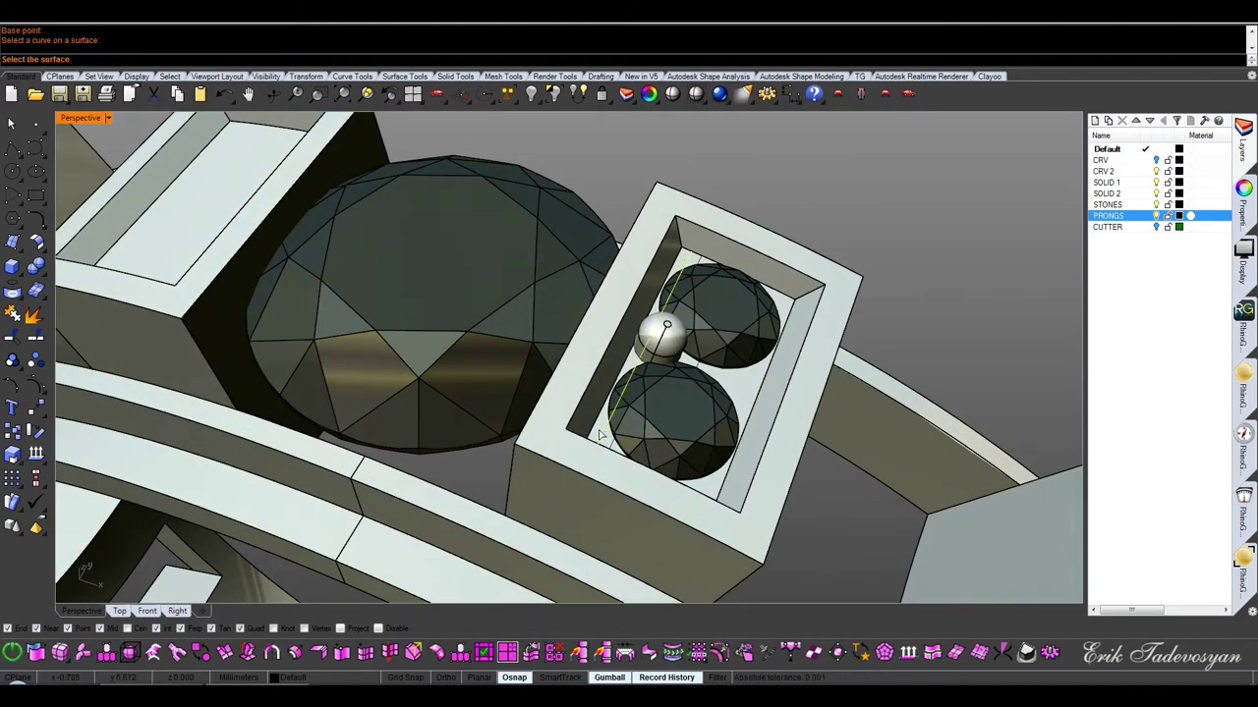
left_click(599, 435)
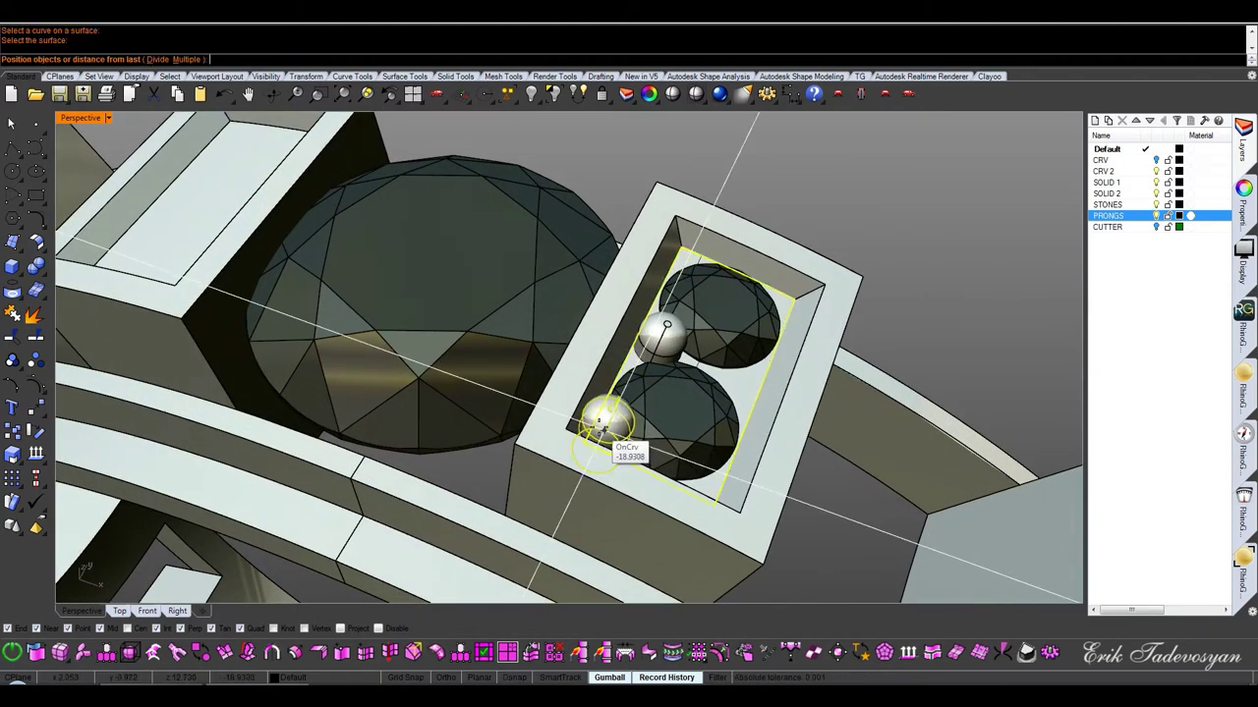
left_click(601, 429)
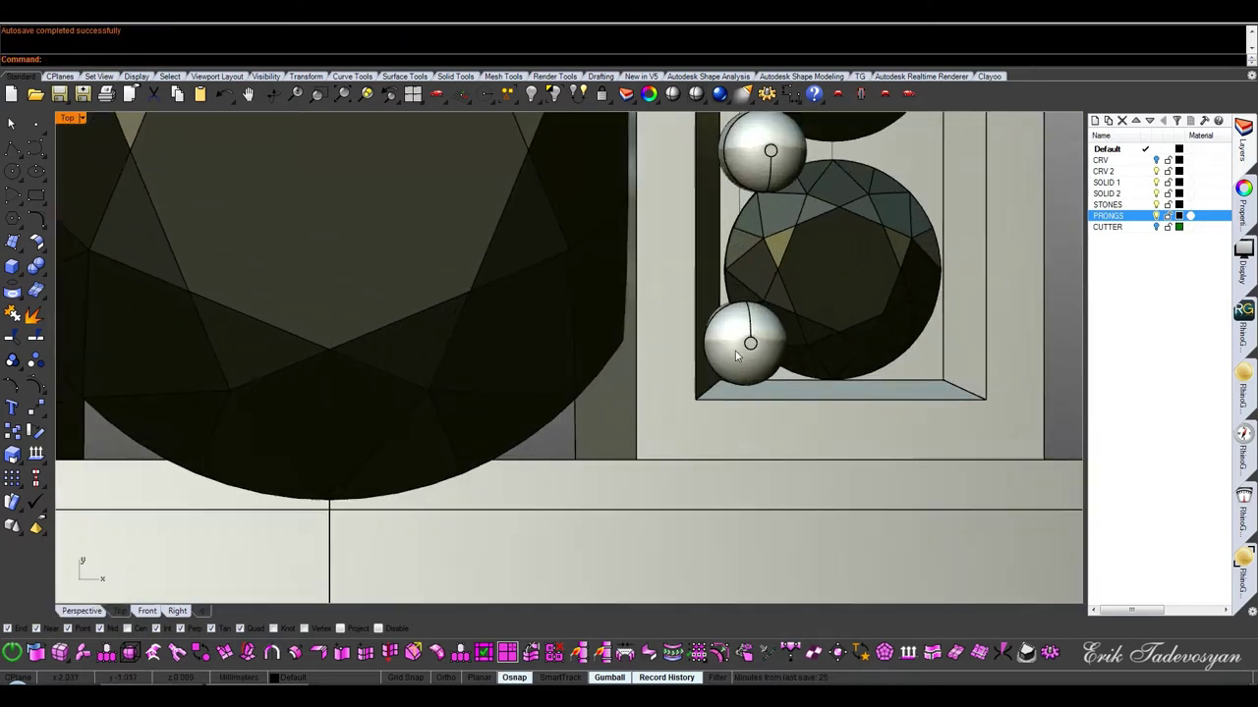
Nudge the lower prong sphere left and down into position
scroll(736, 356, "up", 1)
left_click(736, 356)
key("alt+Down")
key("alt+Down")
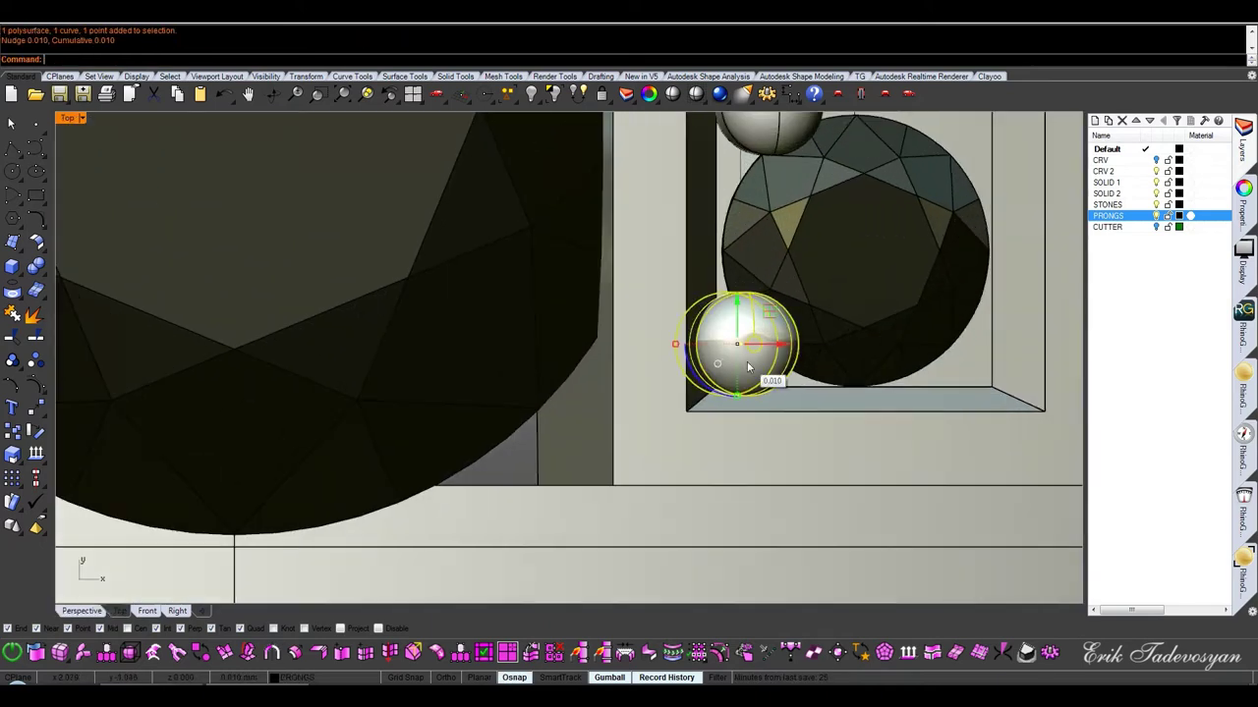
key("alt+Left")
key("alt+Left")
key("alt+Left")
key("alt+Down")
key("alt+Left")
key("alt+Down")
scroll(748, 368, "down", 2)
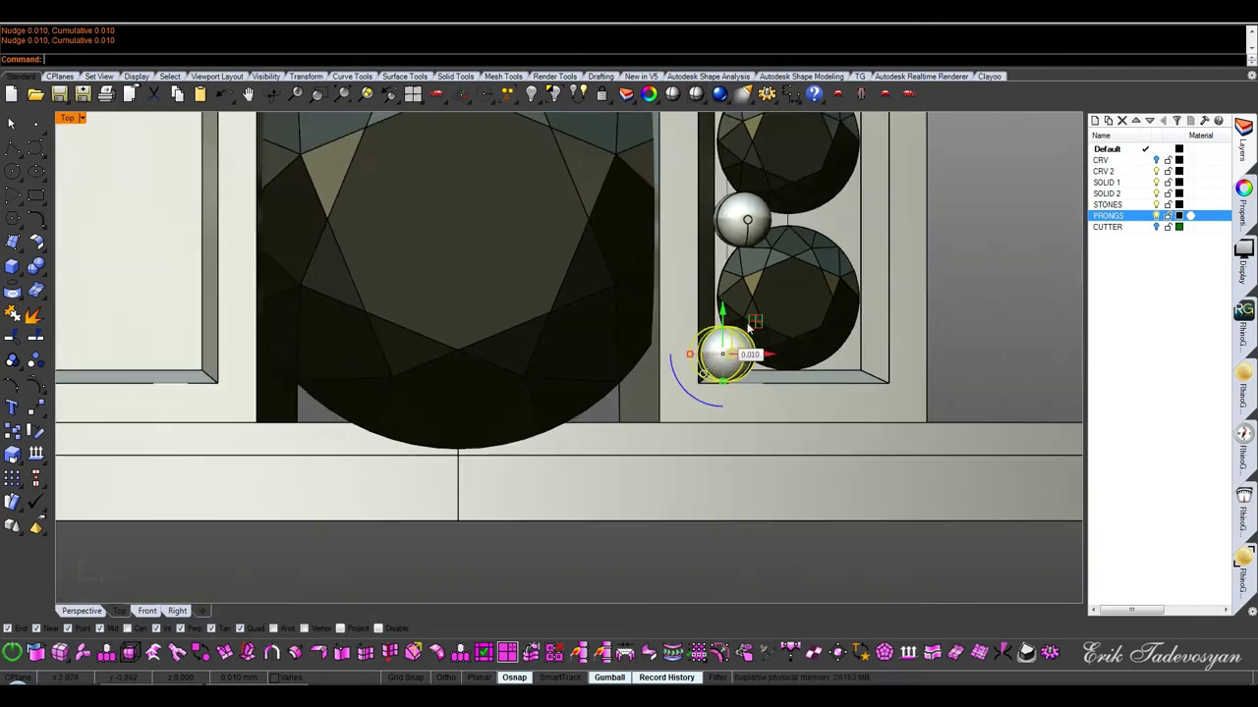
scroll(748, 368, "down", 2)
Mirror a copy of the prong sphere to the top and group the three prong spheres
middle_click(707, 325)
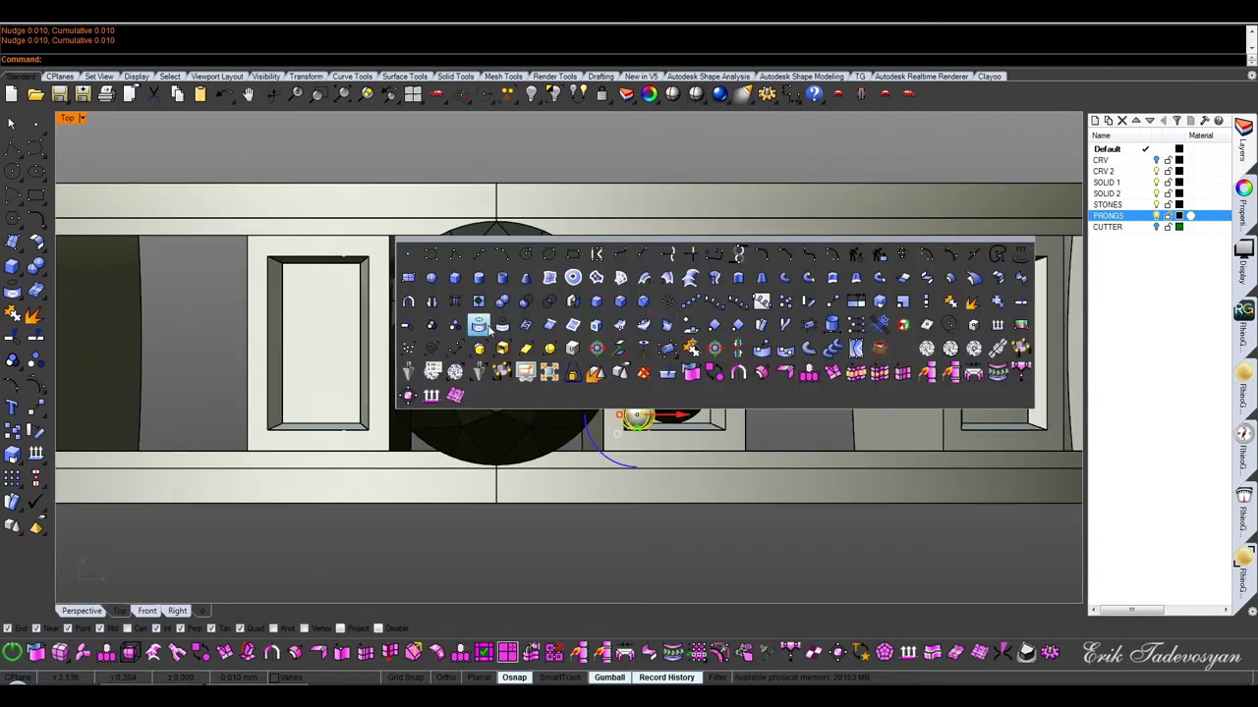
left_click(435, 302)
left_click(751, 337)
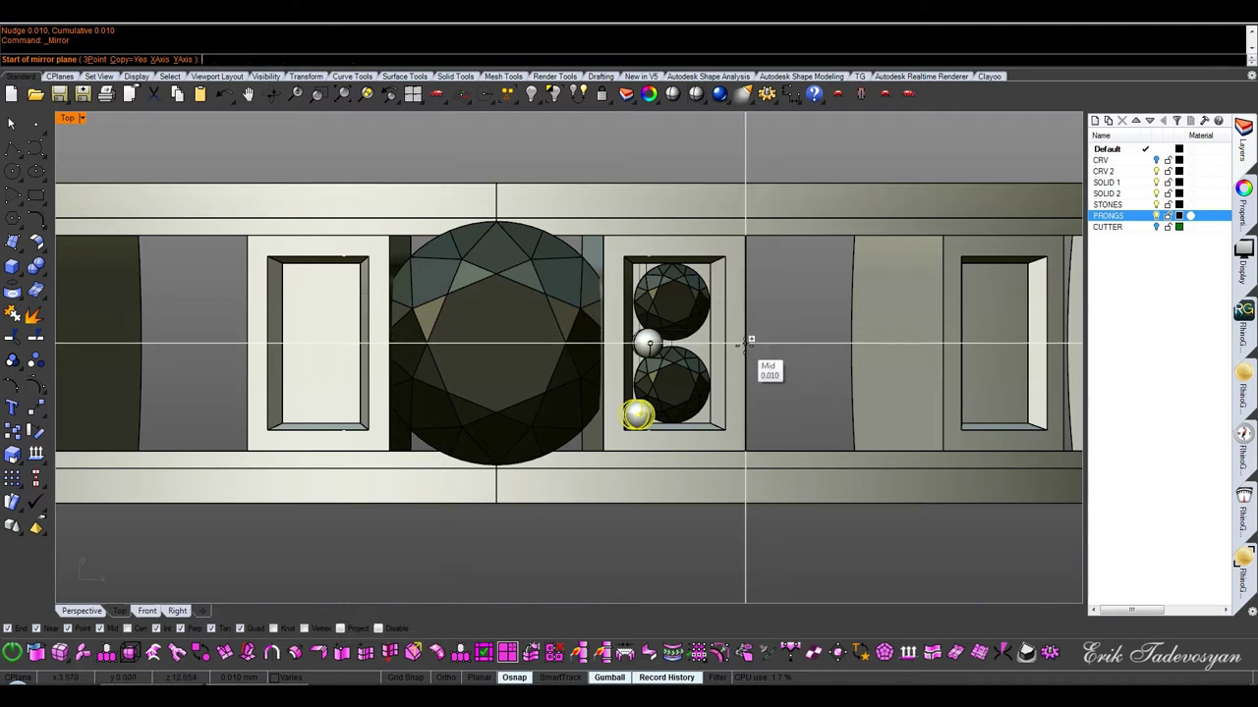
left_click(751, 347)
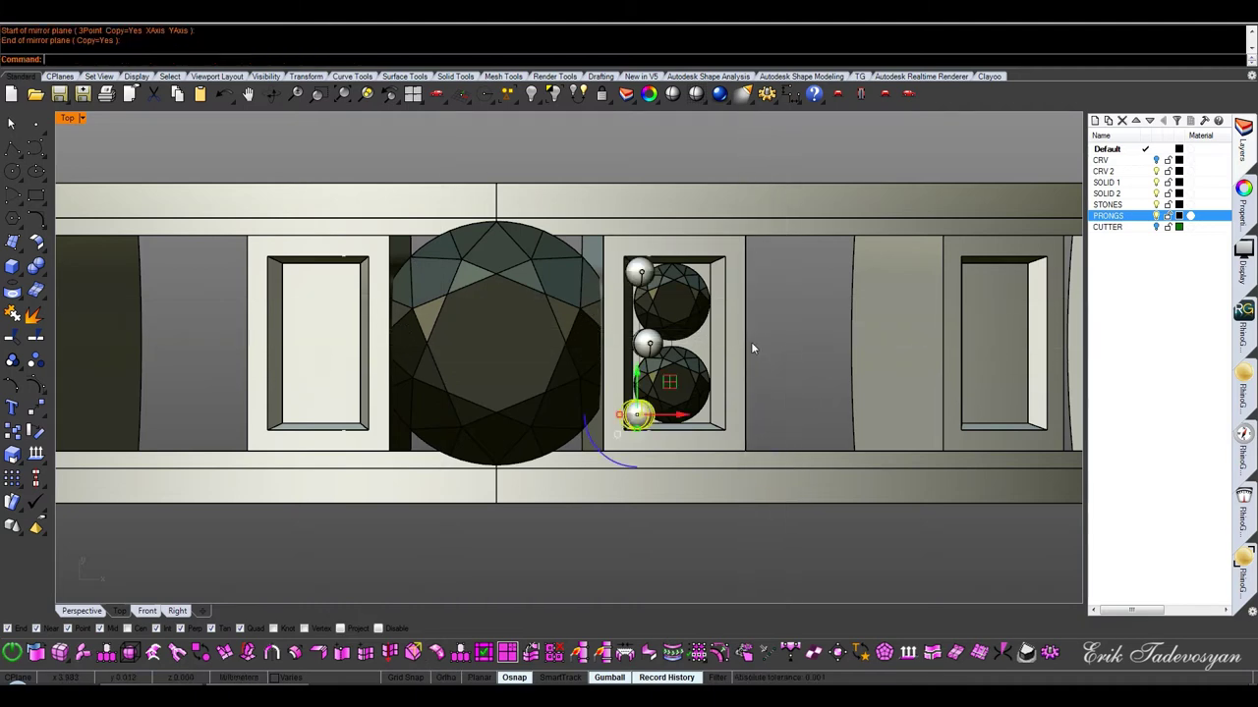
left_click(647, 342, "shift")
left_click(638, 272, "shift")
left_click(36, 338)
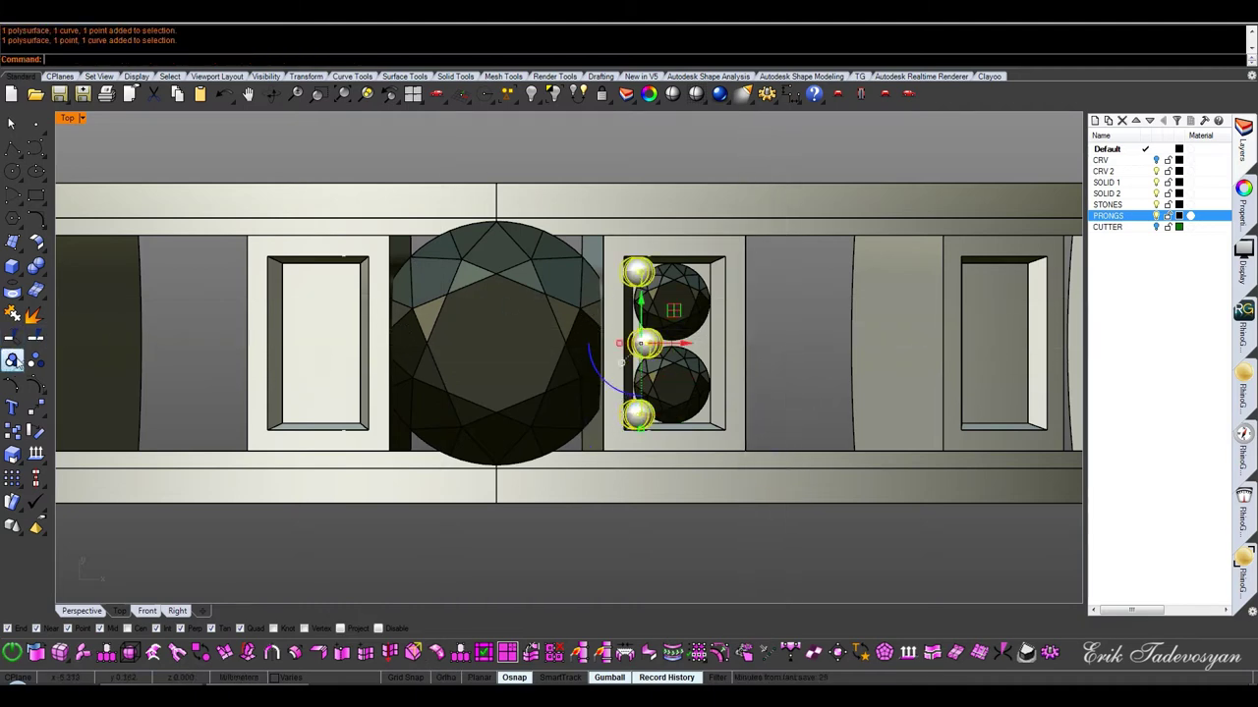
right_click_drag(786, 309, 788, 331)
In Front view, mirror the prong group about the box top's midpoint to the opposite side
key("ctrl+F2")
scroll(836, 327, "down", 5)
scroll(511, 241, "down", 3)
scroll(553, 226, "up", 3)
scroll(595, 244, "up", 5)
scroll(596, 245, "up", 2)
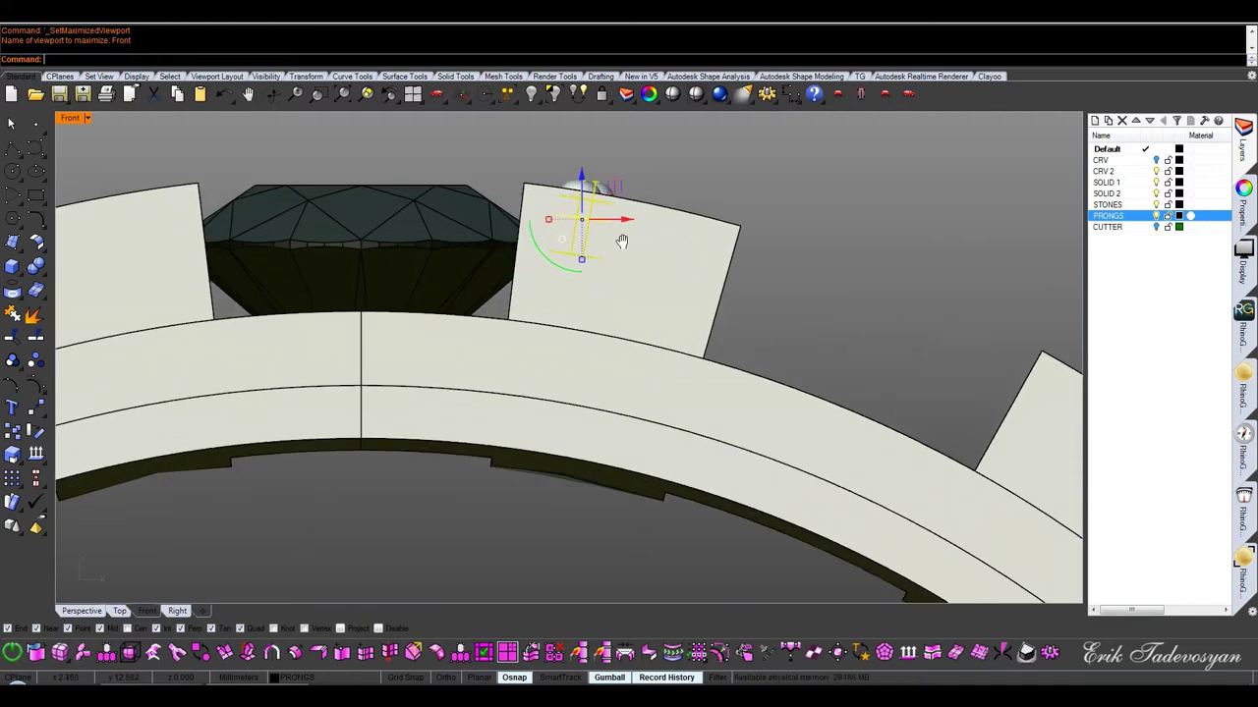
scroll(639, 285, "up", 3)
middle_click(674, 329)
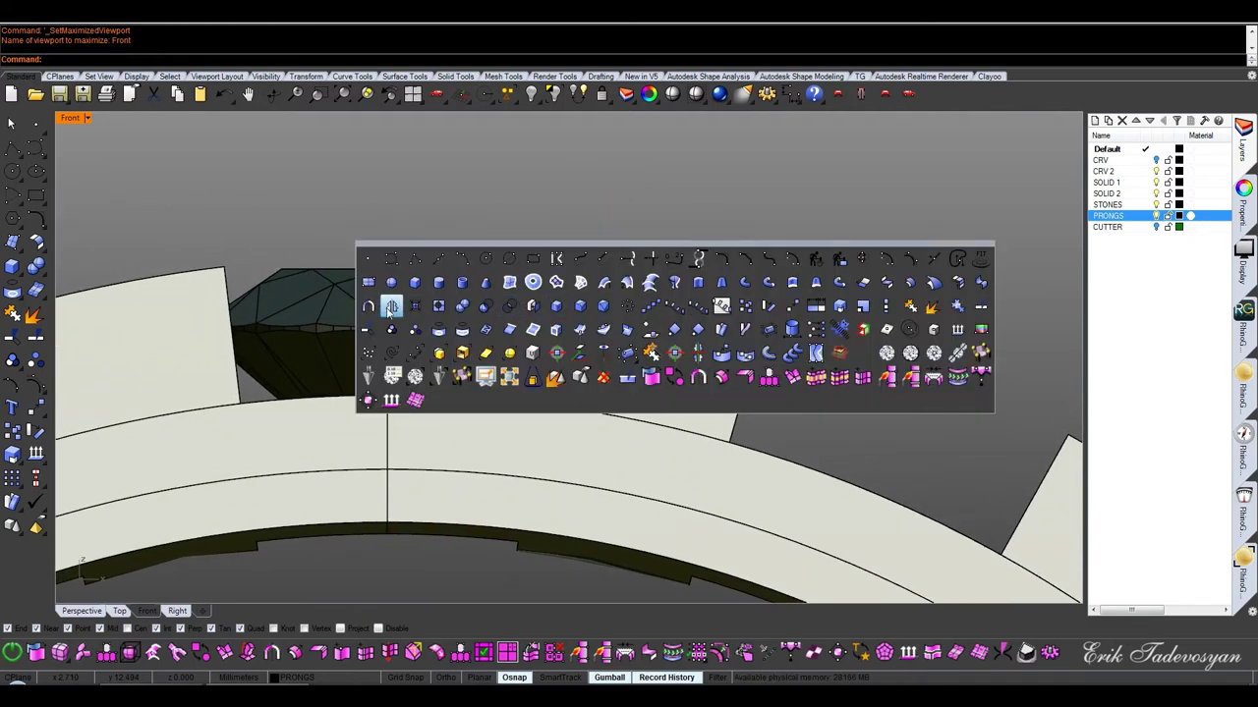
left_click(392, 306)
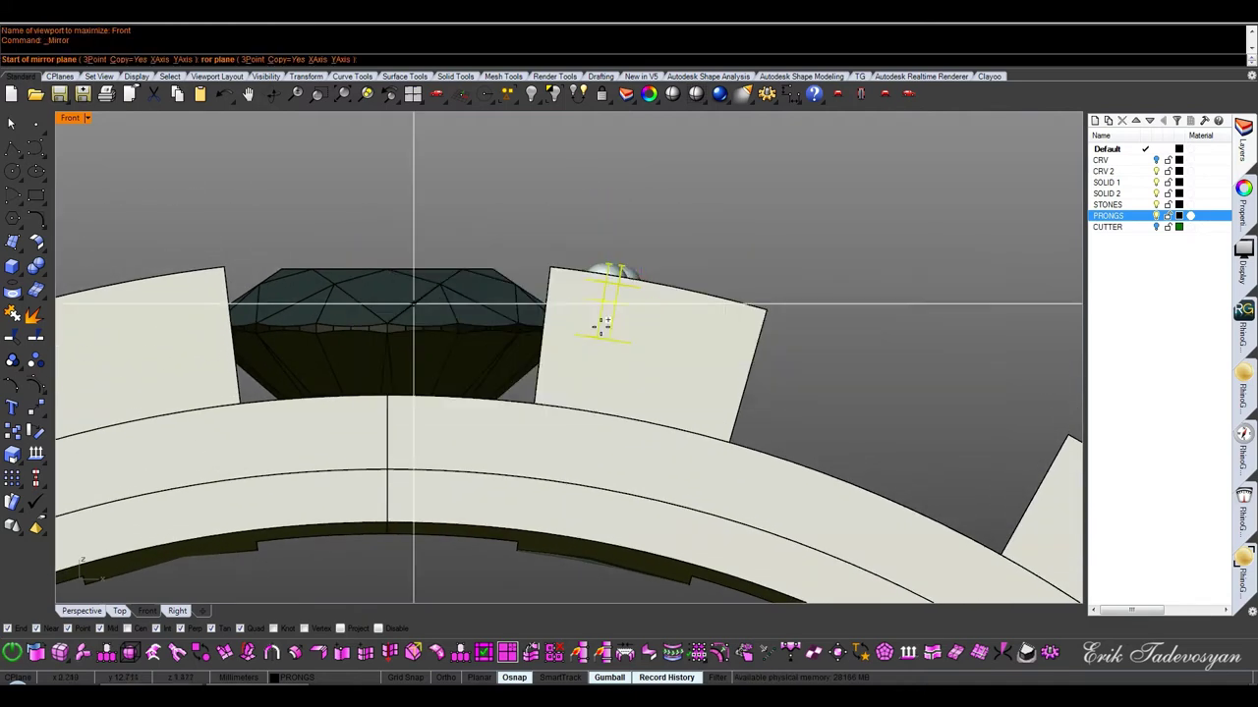
left_click(658, 284)
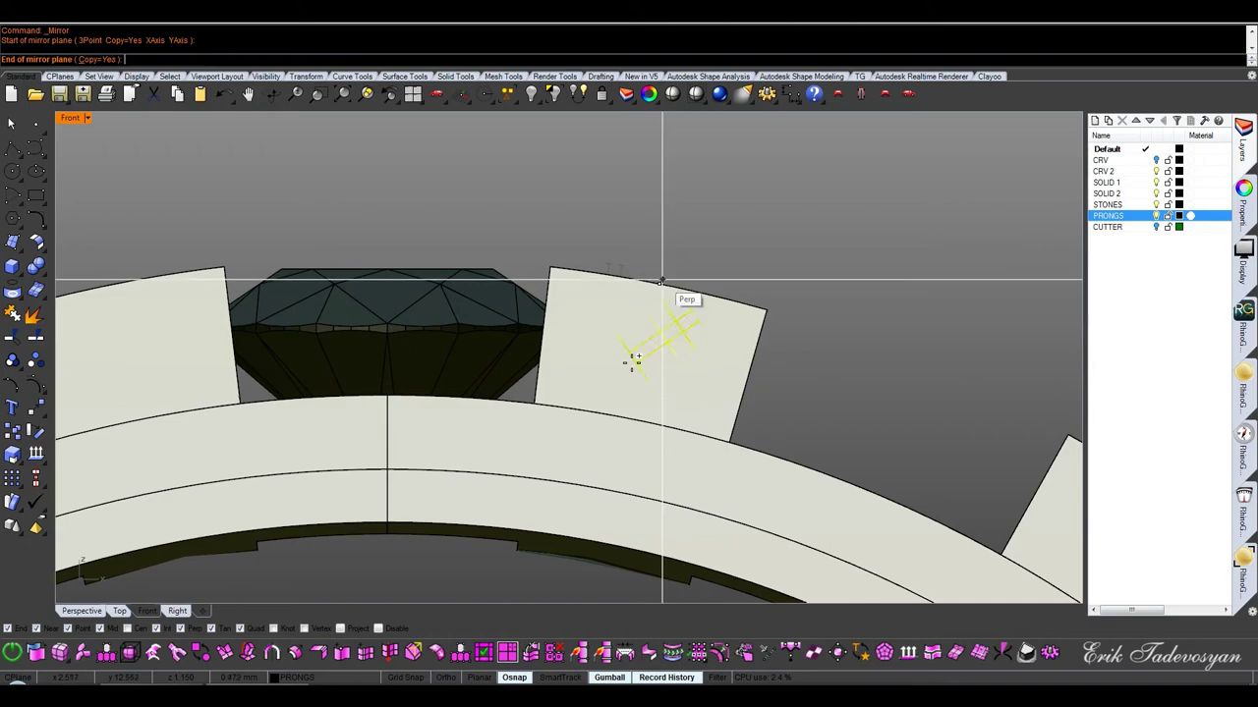
left_click(634, 417)
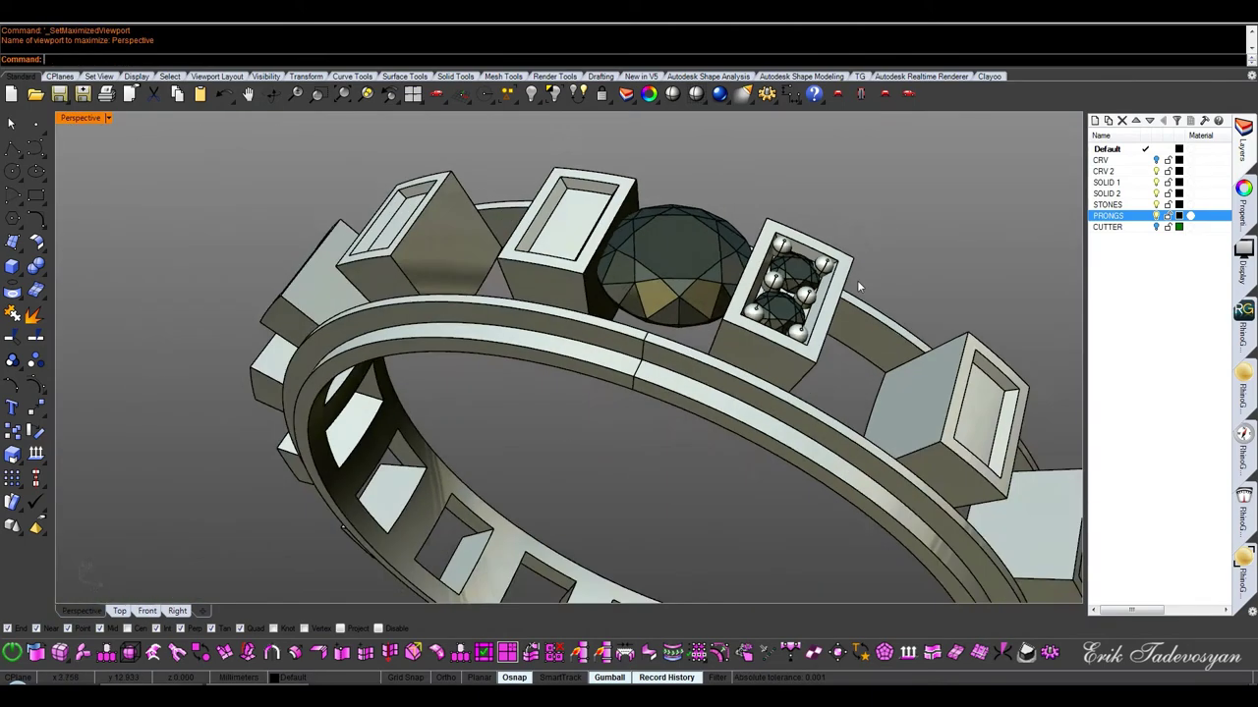
right_click_drag(856, 280, 747, 250)
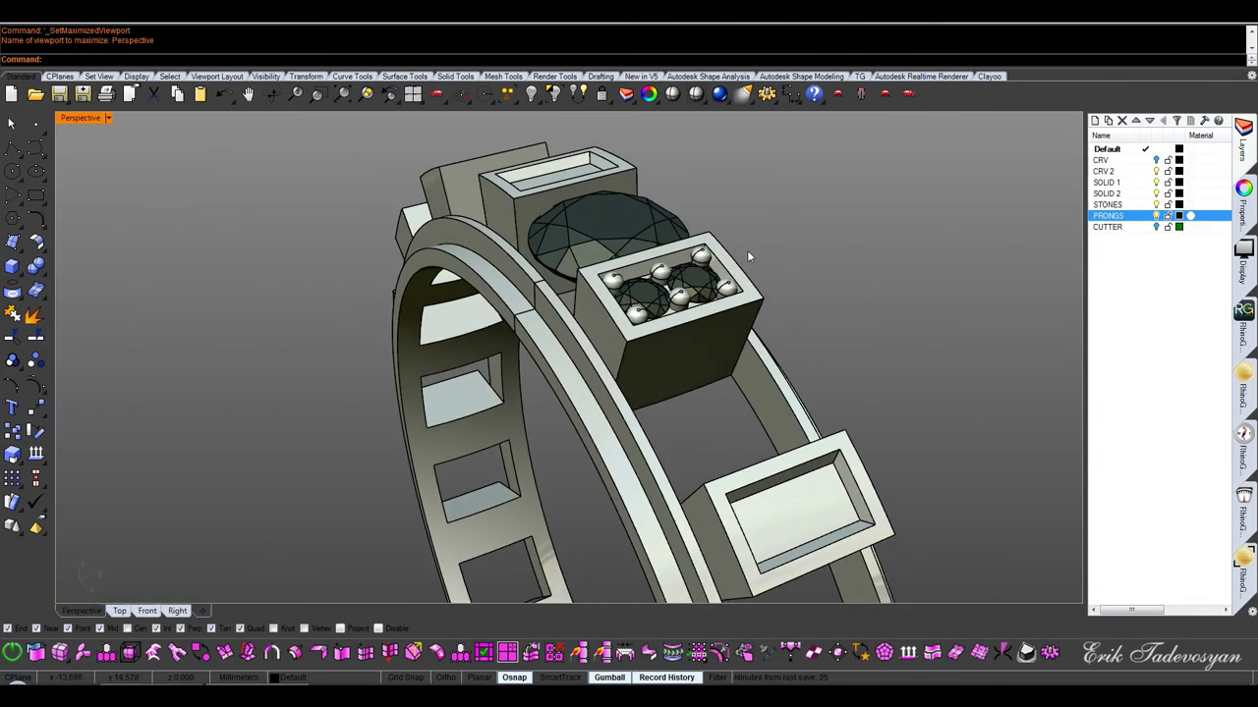
Group the prong set, then combine both prong groups into one group
scroll(747, 249, "up", 3)
left_click(687, 320)
scroll(686, 321, "down", 5)
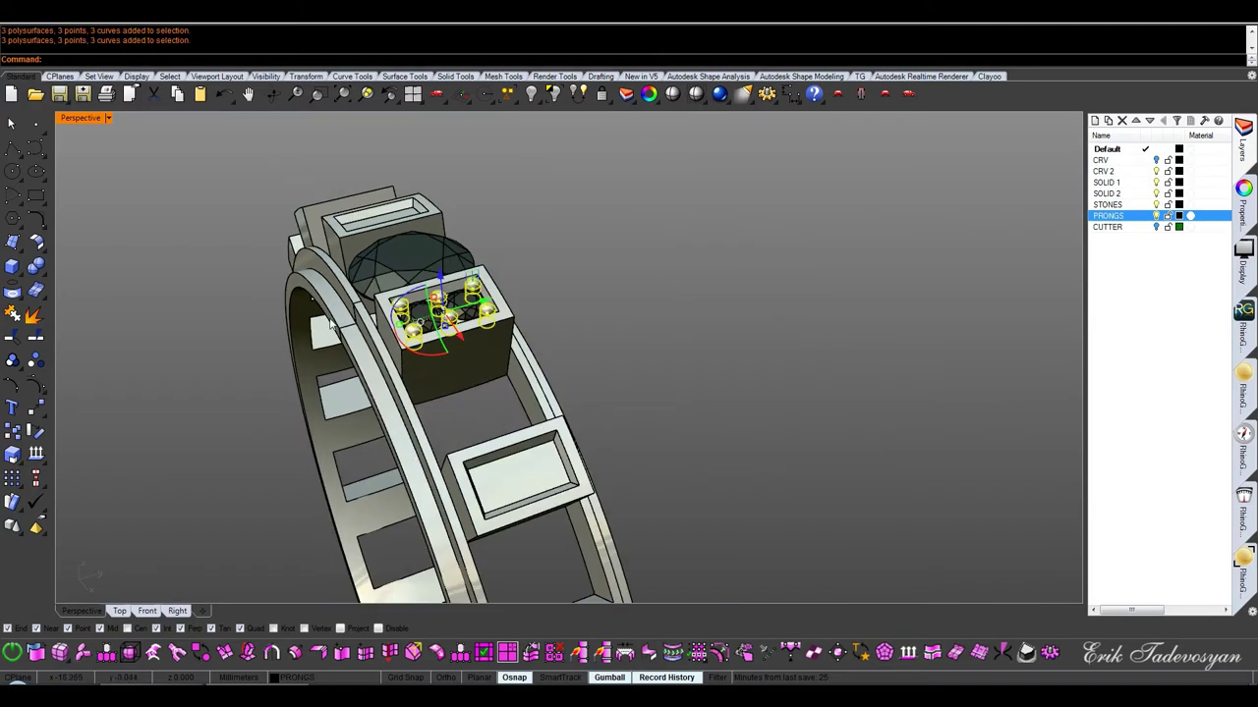
right_click_drag(339, 324, 196, 339)
left_click(12, 361)
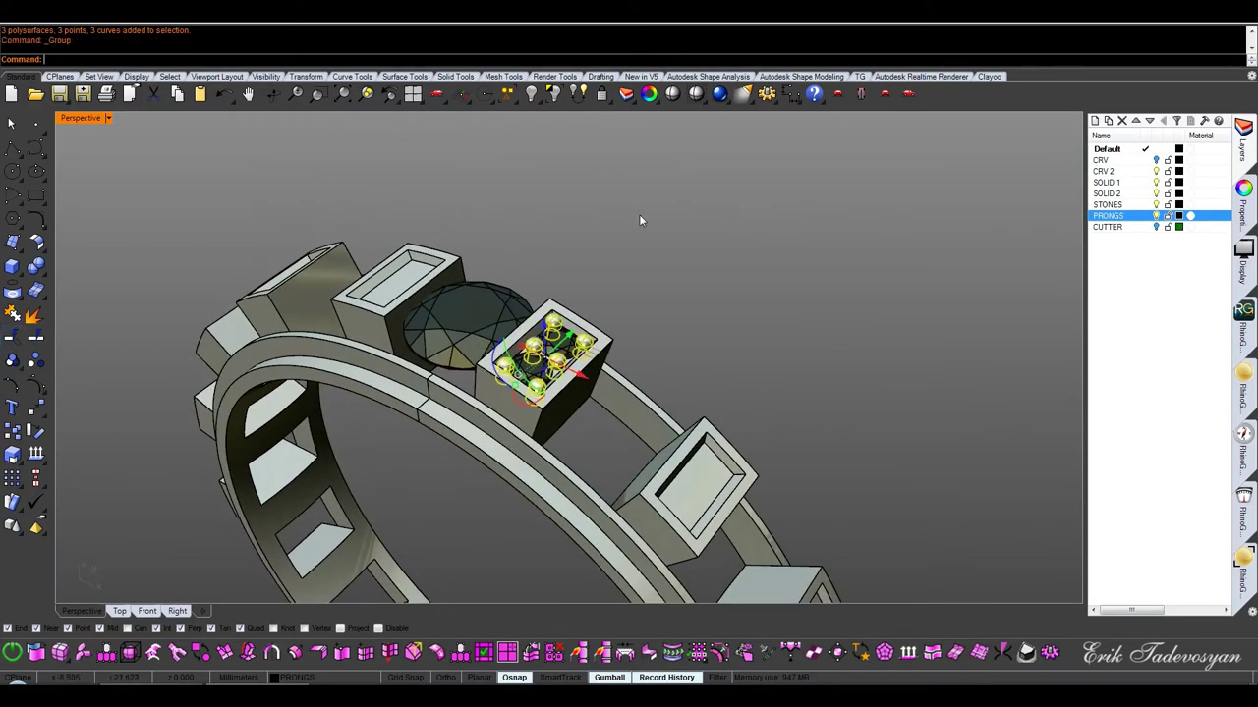
right_click_drag(639, 214, 678, 307)
scroll(678, 307, "up", 3)
left_click(634, 312)
left_click(662, 268, "shift")
left_click(11, 361)
left_click(655, 338)
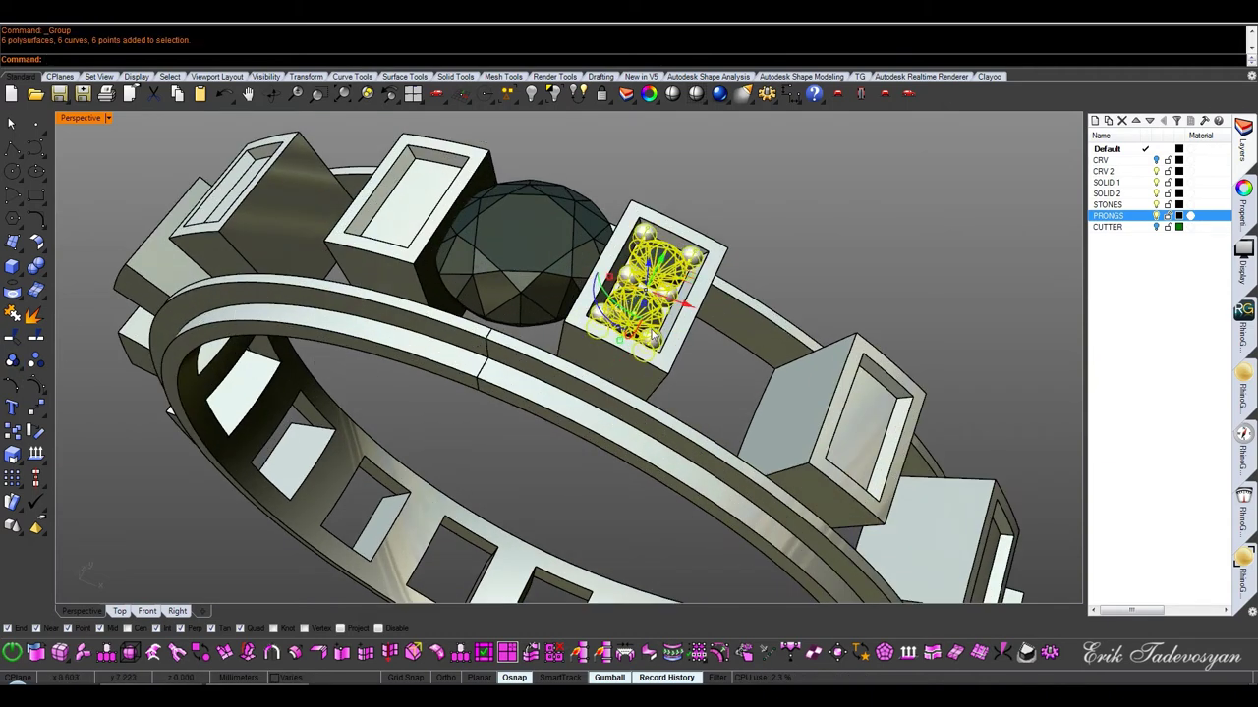
Hide the STONES layer and select the stray curves with SelCrv
key("ctrl+F2")
scroll(652, 312, "down", 5)
scroll(651, 312, "down", 3)
right_click_drag(600, 454, 594, 314)
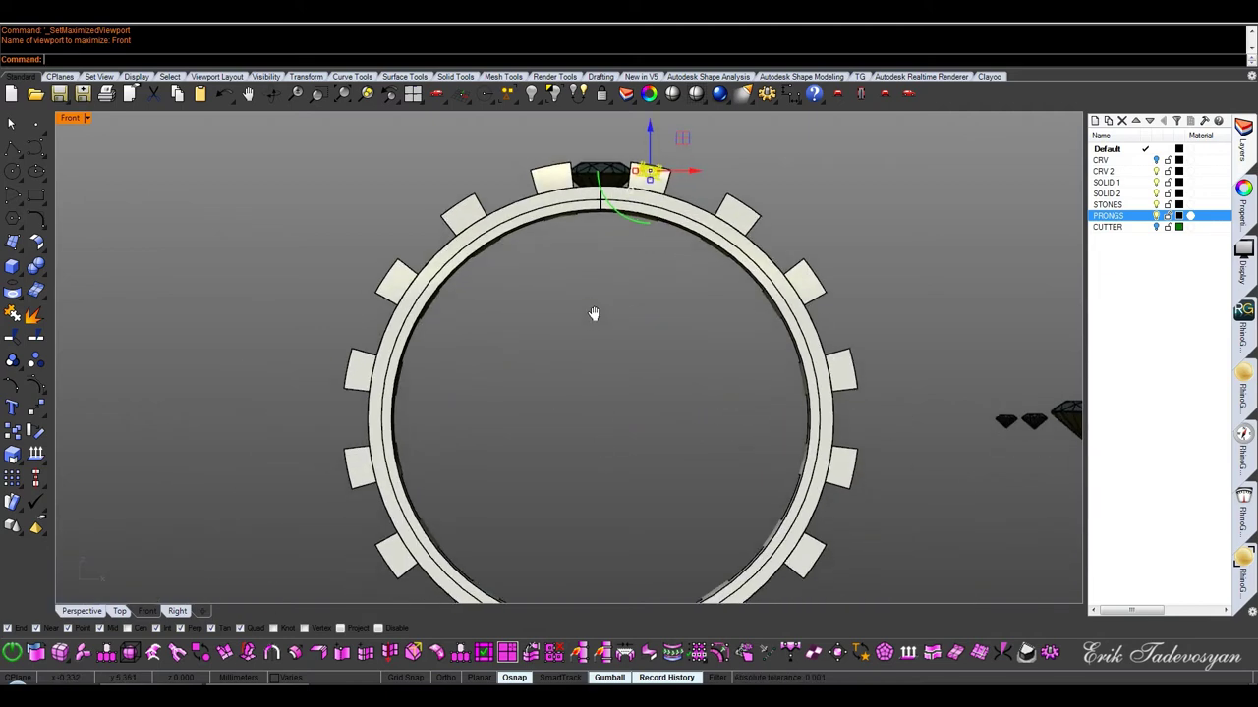
right_click_drag(594, 313, 593, 349)
key("ctrl+F4")
scroll(661, 289, "up", 3)
scroll(661, 289, "up", 2)
left_click(1155, 205)
middle_click(682, 309)
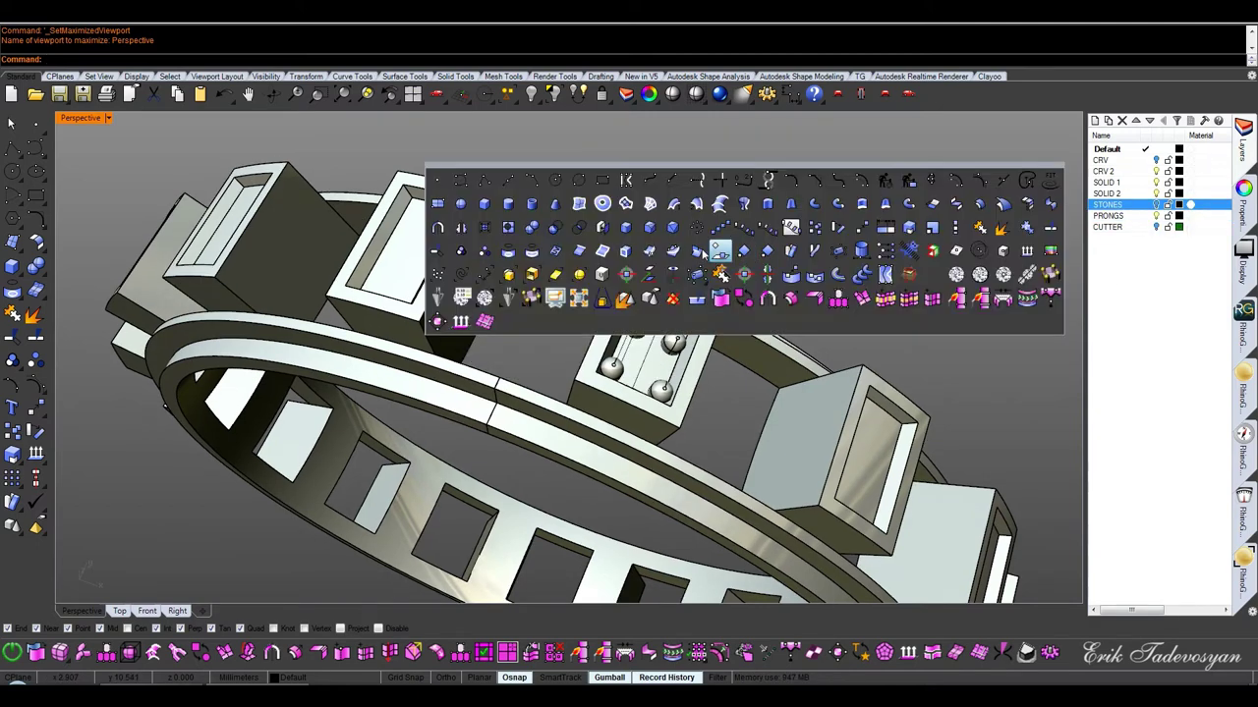
left_click(459, 283)
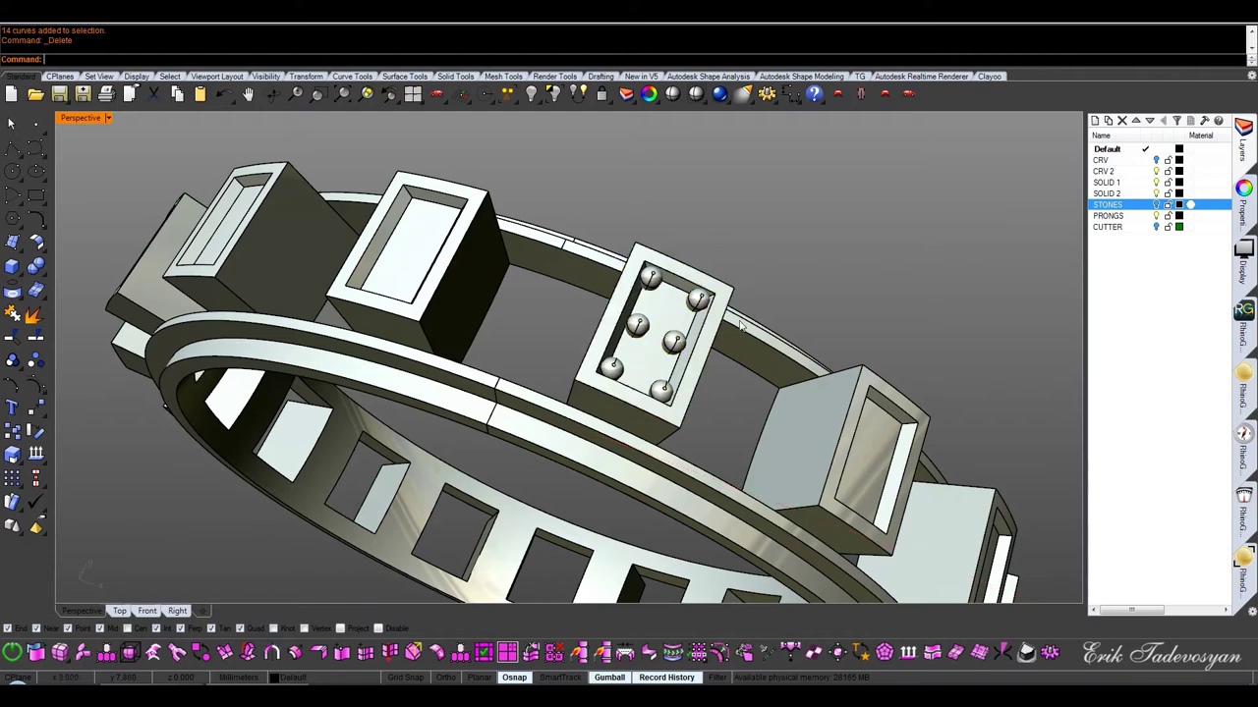
Polar-array the prong box 16 times over 360° about the ring centre in Front view
key("ctrl+F2")
middle_click(673, 298)
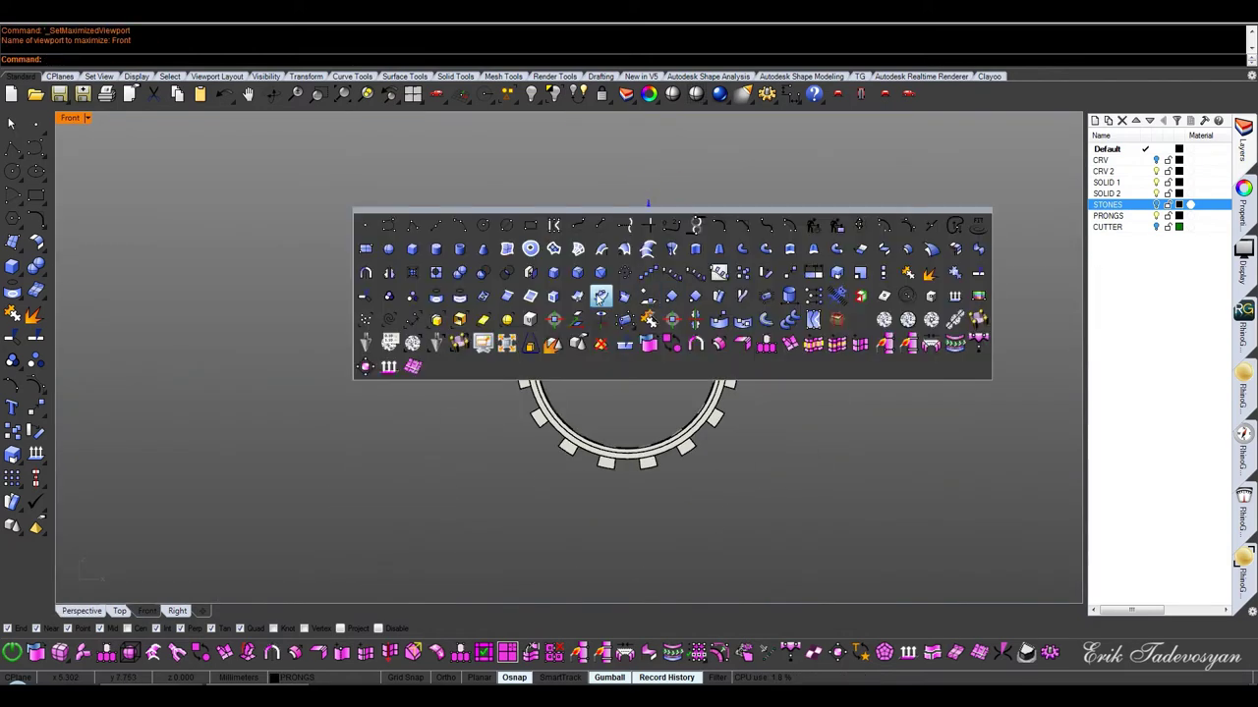
left_click(630, 278)
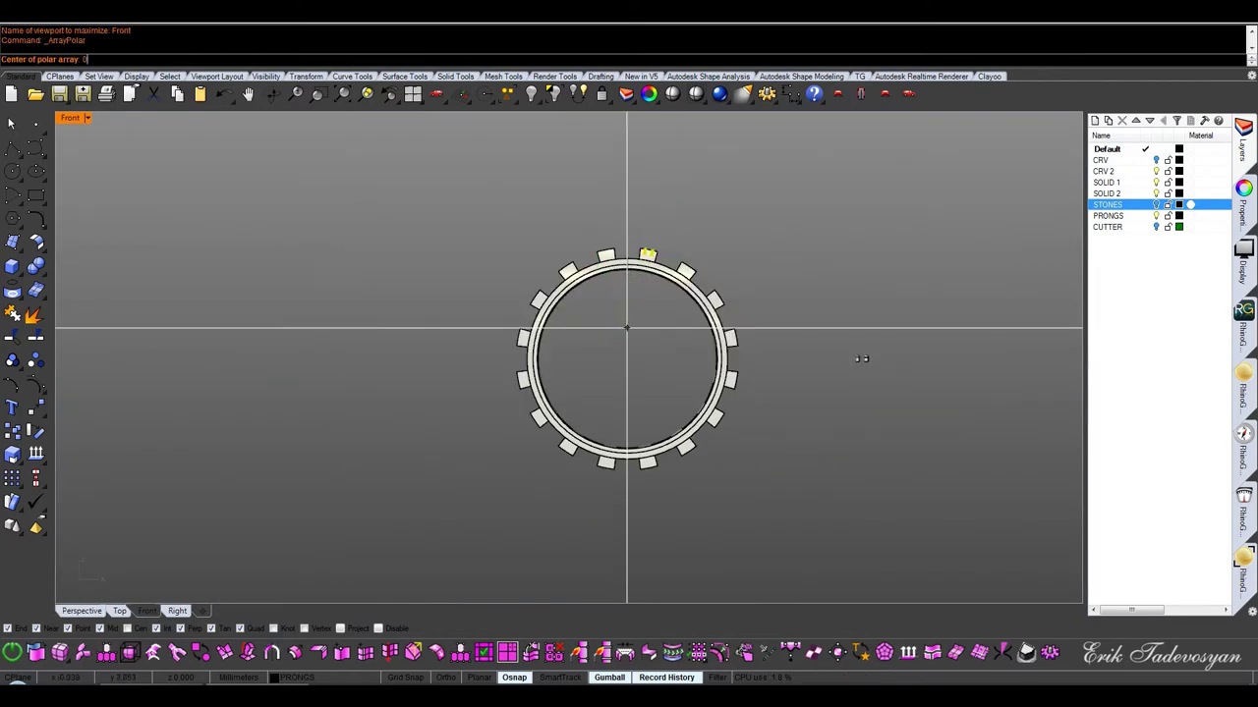
key("Return")
key("Return")
key("Return")
key("Return")
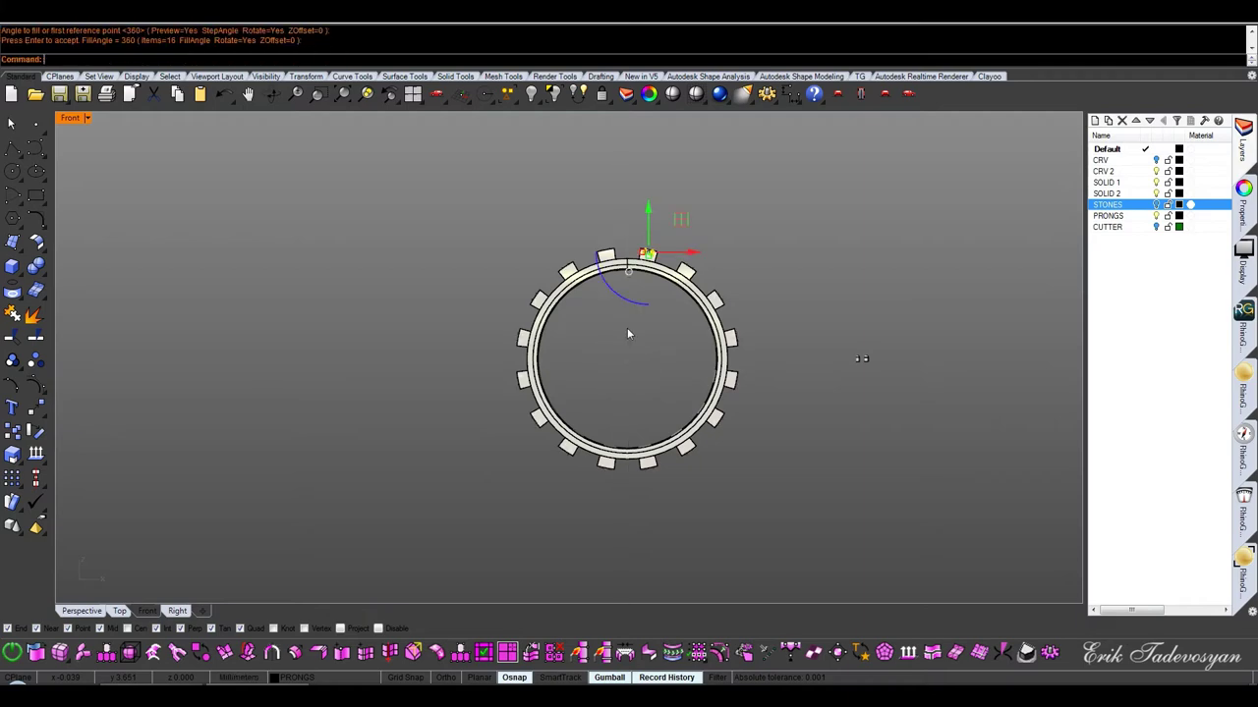
key("ctrl+F4")
scroll(916, 252, "down", 3)
right_click_drag(535, 366, 623, 424)
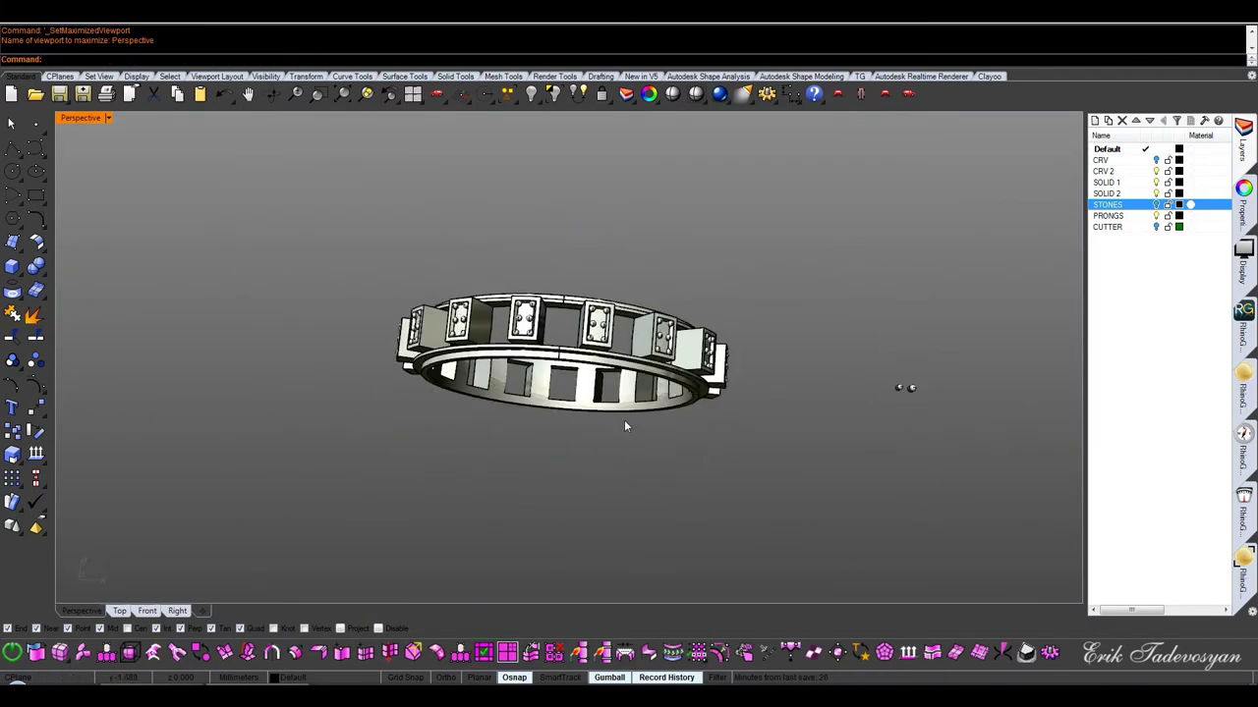
right_click_drag(624, 424, 856, 254)
left_click_drag(882, 334, 390, 496)
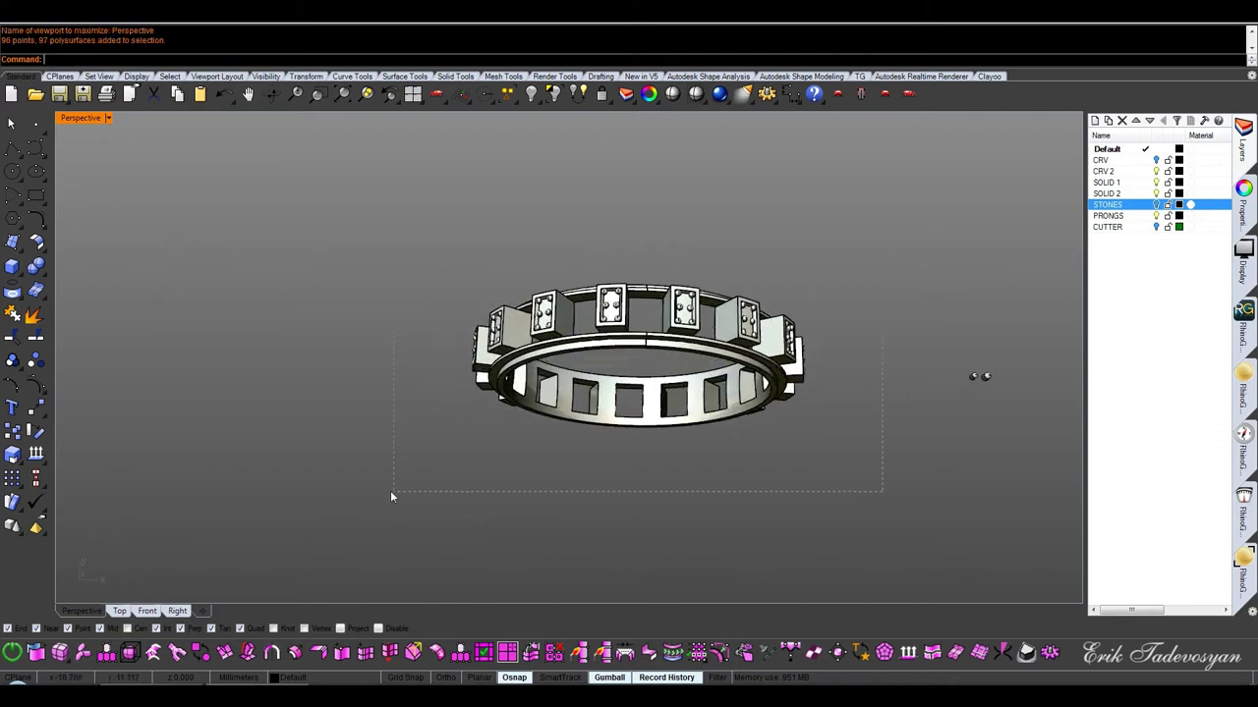
Window-select the whole arrayed ring and group it into one object
right_click_drag(390, 496, 374, 531)
left_click(12, 361)
key("Escape")
Turn the STONES layer back on and Show the hidden centre stone
mouse_move(938, 407)
right_mouse_down()
mouse_move(1042, 407)
mouse_move(673, 270)
mouse_move(674, 295)
right_mouse_up()
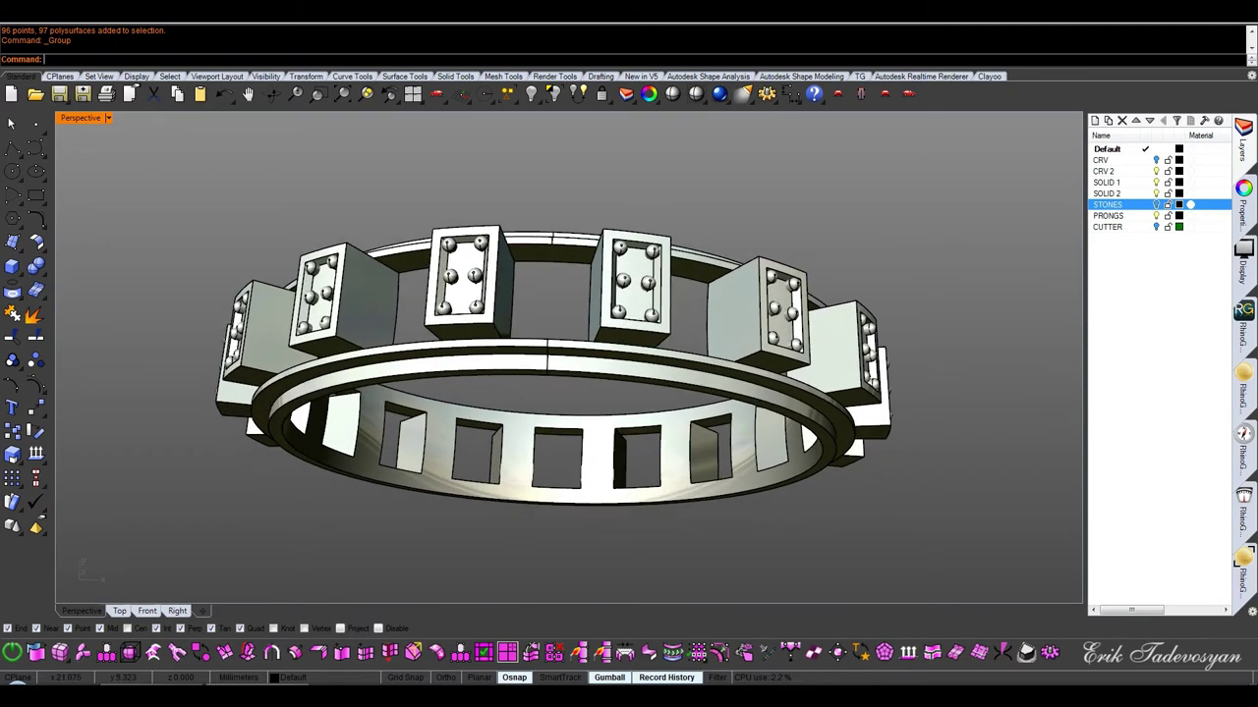
left_click(1155, 204)
right_click_drag(1058, 413, 1072, 409)
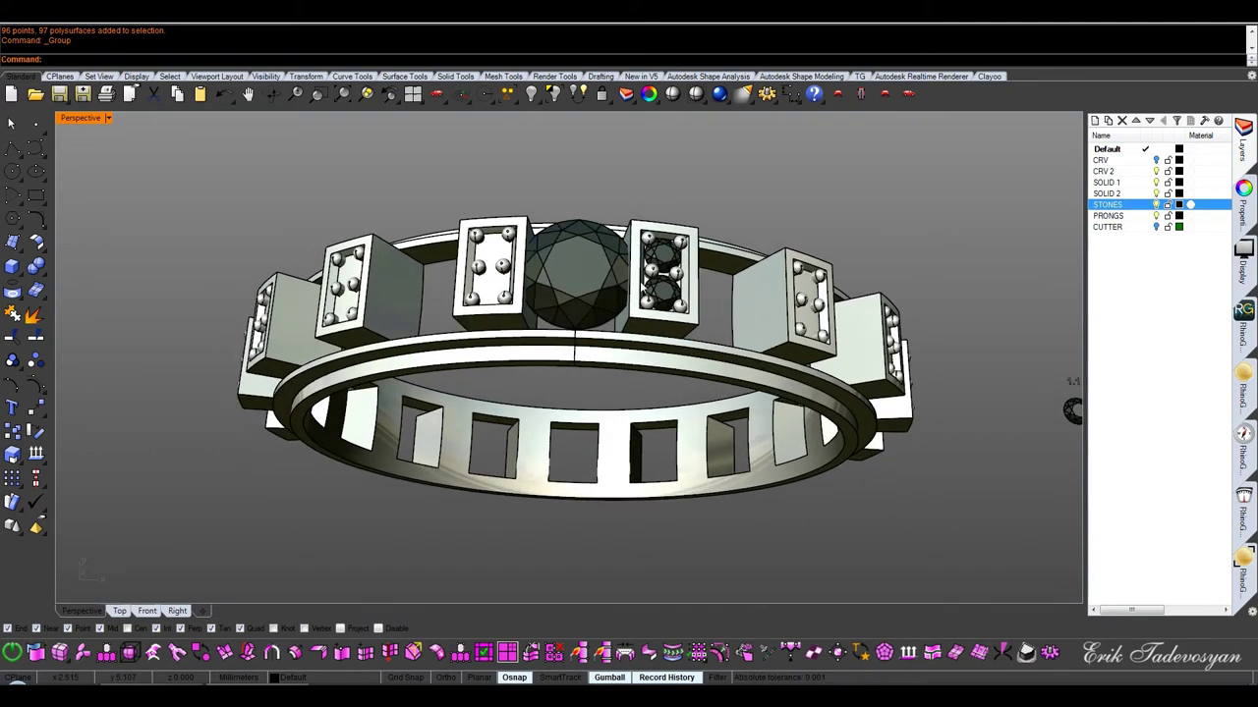
left_click(532, 94)
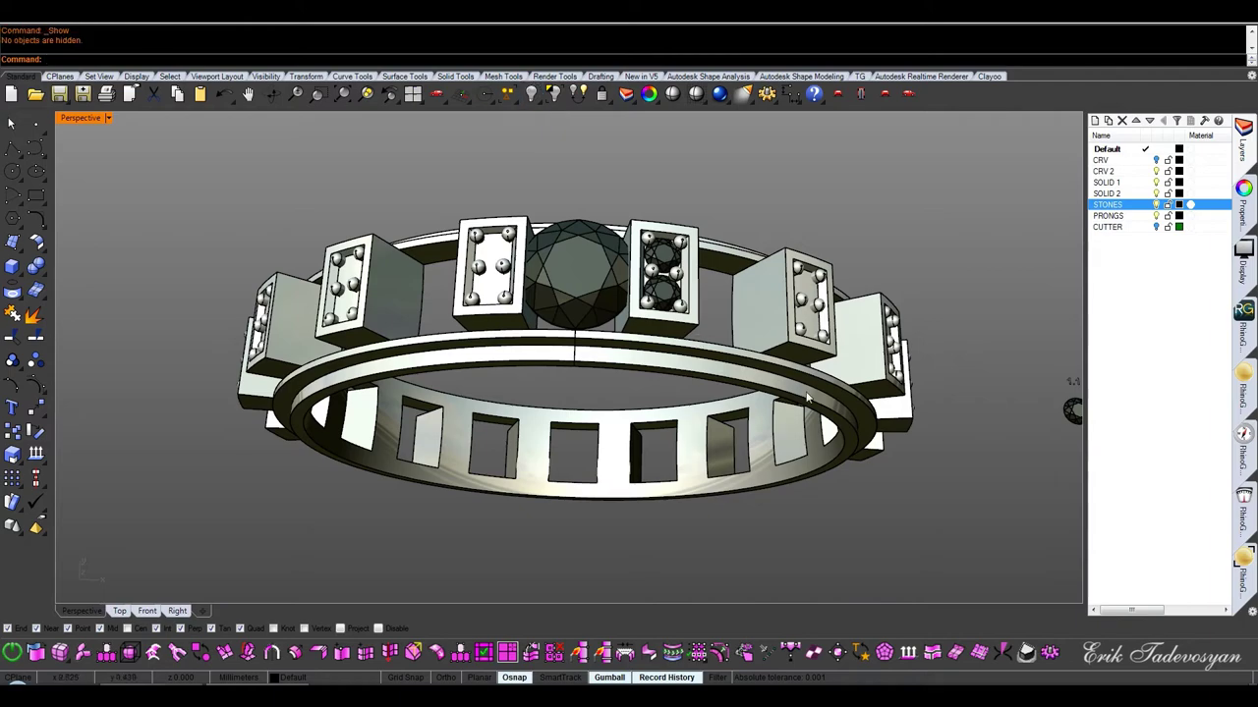
right_click_drag(805, 397, 717, 420)
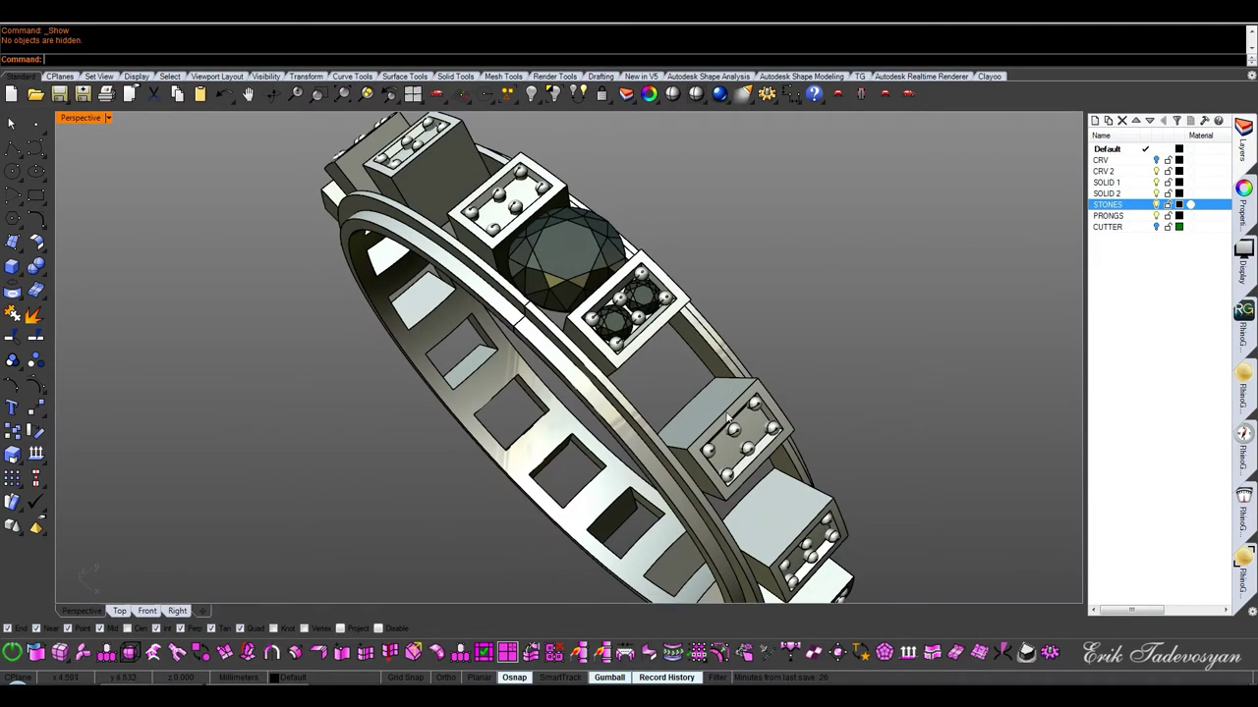
right_click(1117, 183)
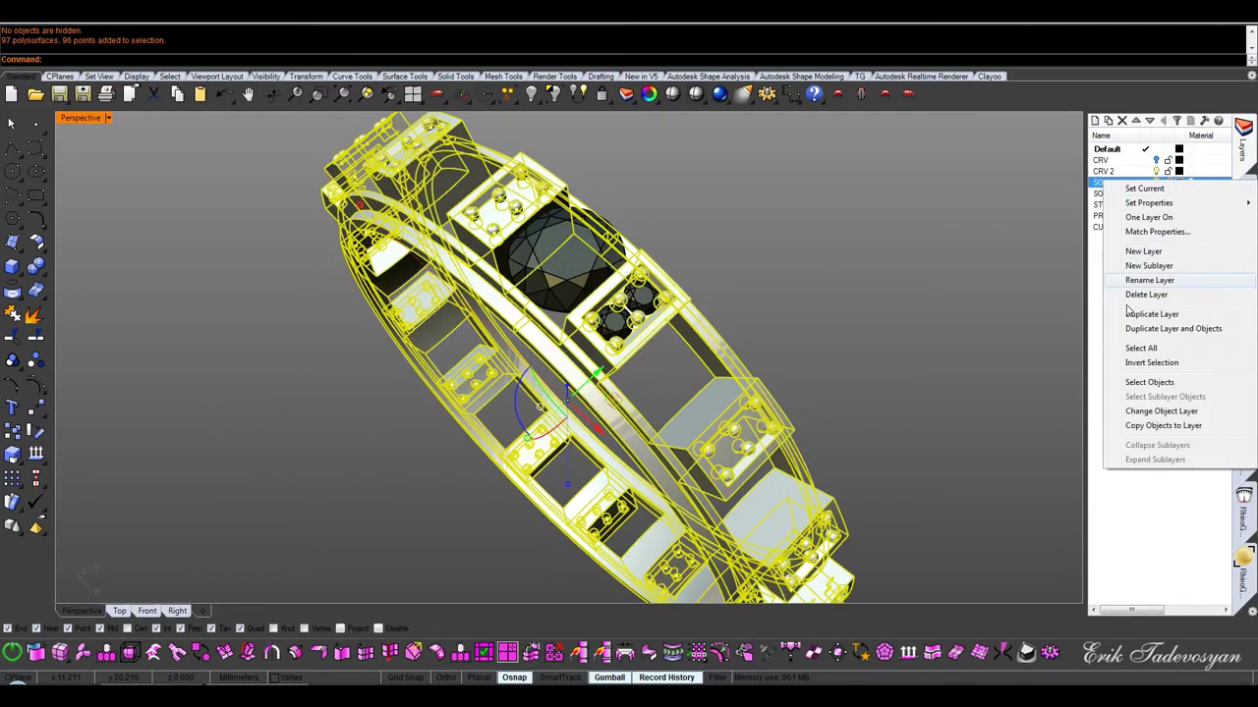
Move the selected ring objects to layer SOLID 1, hide SOLID 1 and STONES, and show CRV
left_click(1143, 416)
left_click(998, 300)
right_click_drag(950, 279, 1039, 248)
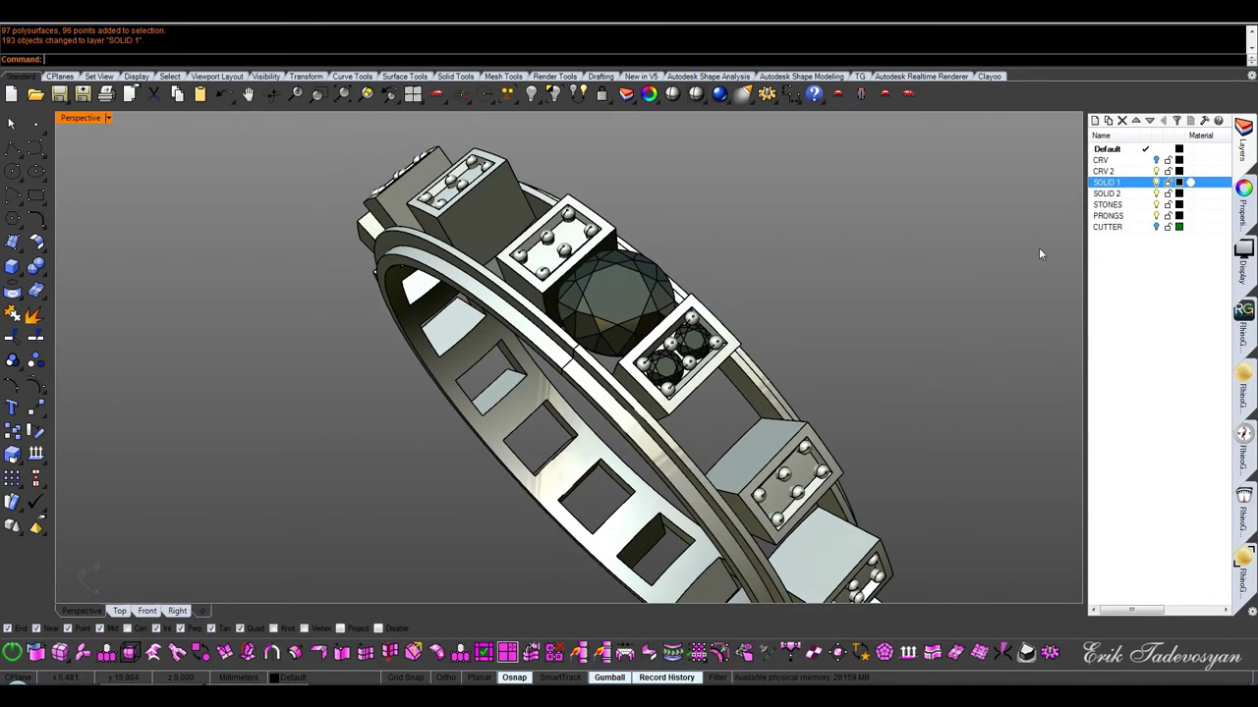
left_click(1157, 183)
left_click(1156, 204)
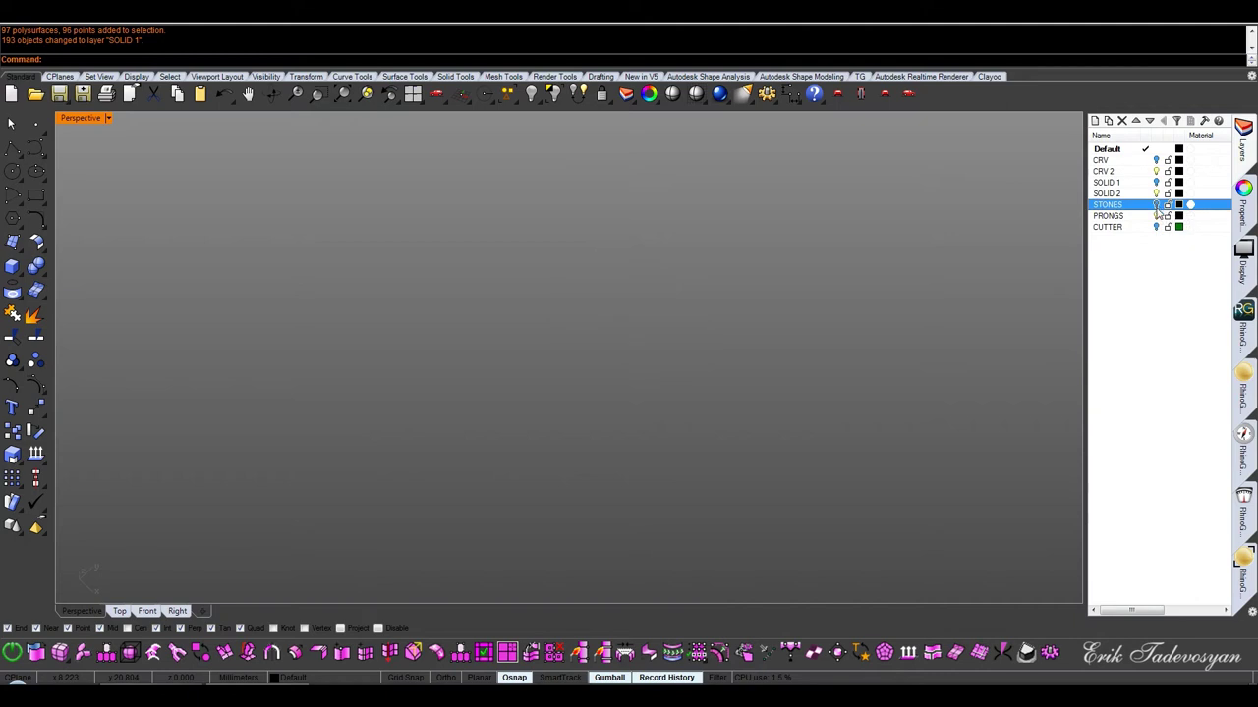
left_click(1156, 160)
Sweep1 the small profile curve along the ellipse rail, accepting the default seam and settings
right_click_drag(788, 341, 625, 280)
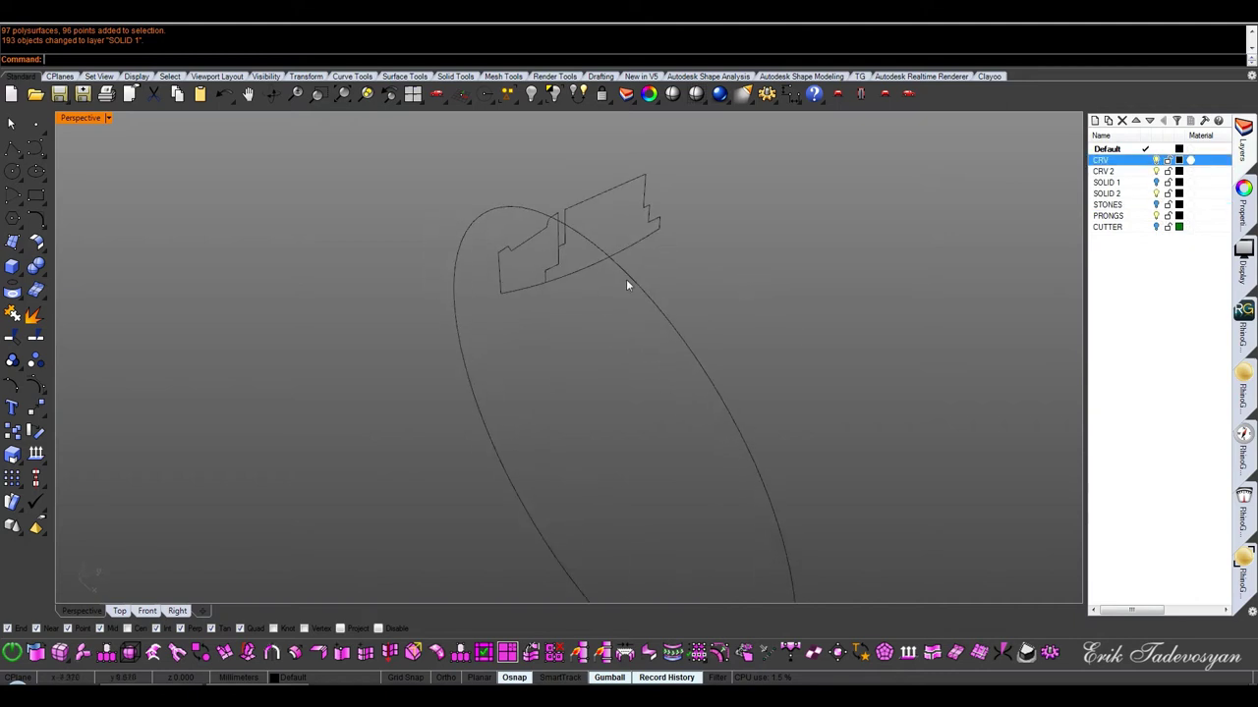
left_click(507, 290)
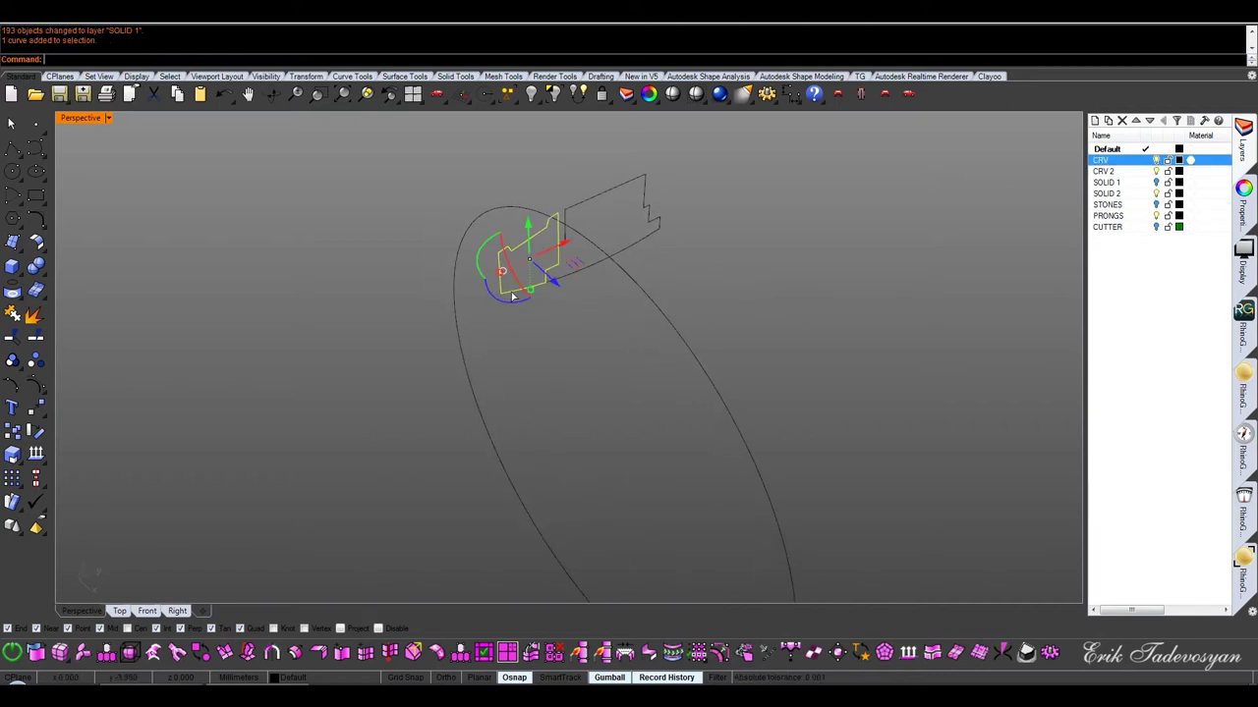
key("Escape")
left_click(674, 338)
middle_click(737, 295)
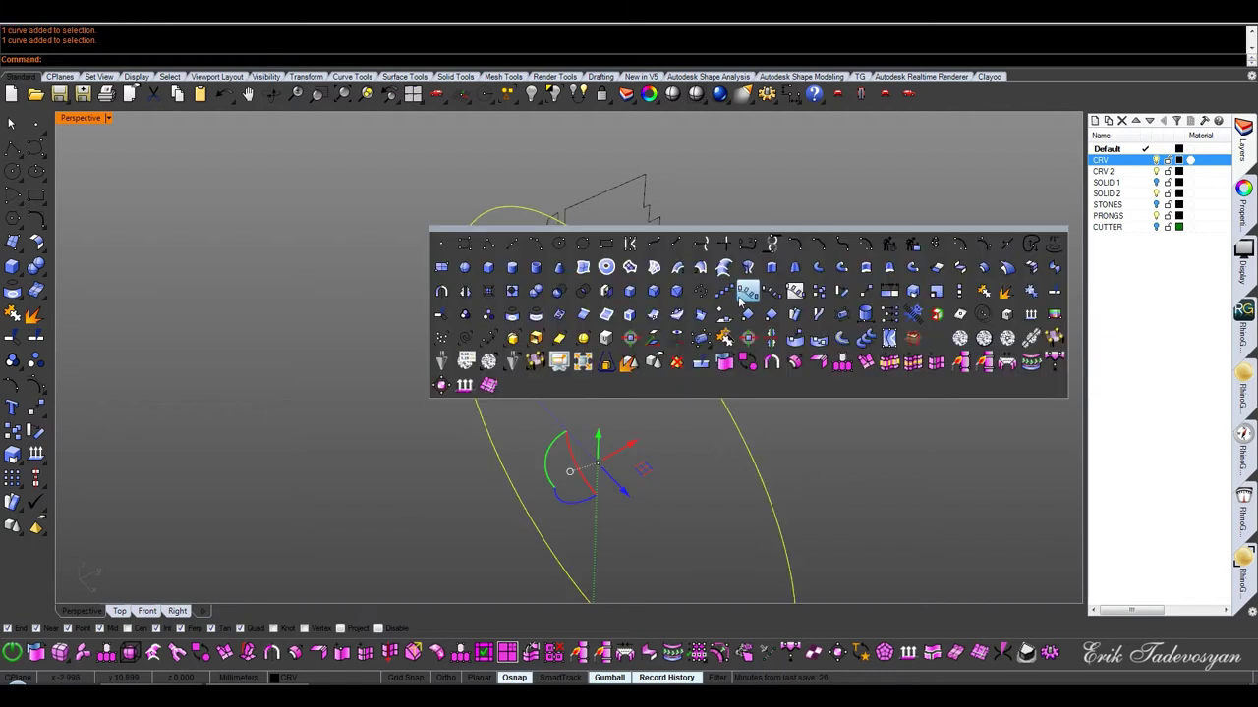
left_click(677, 267)
left_click(528, 286)
key("Return")
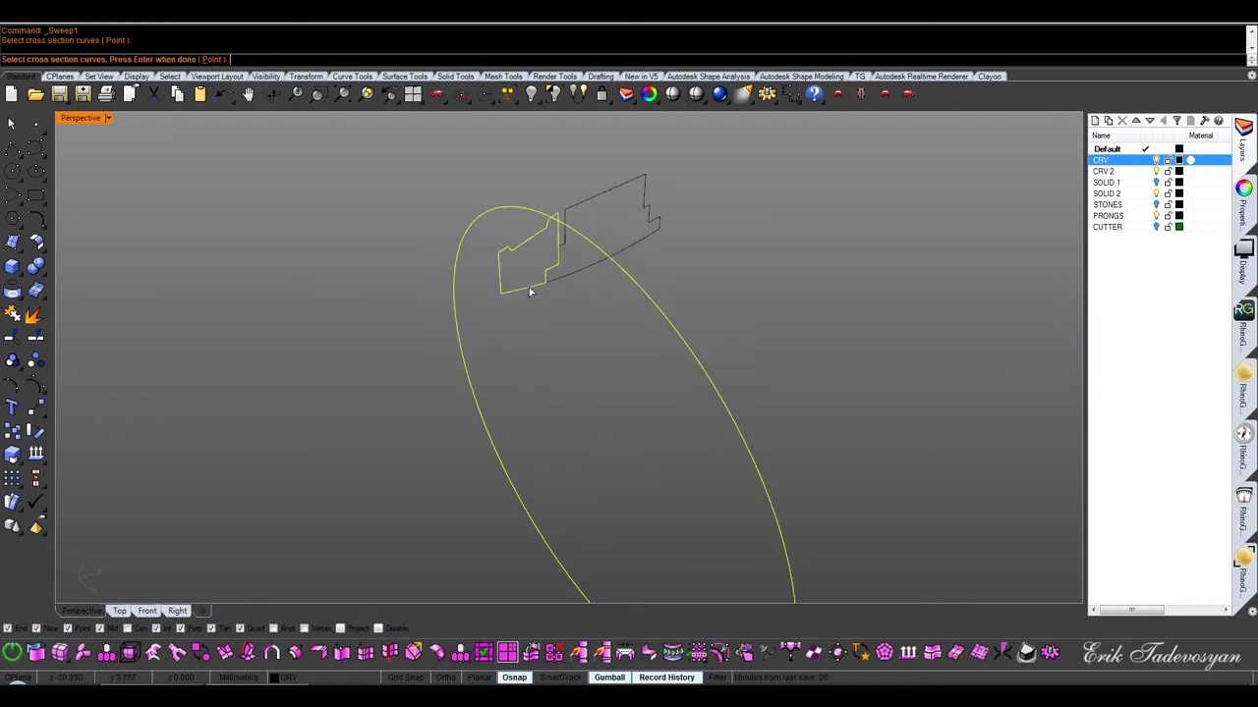
key("Return")
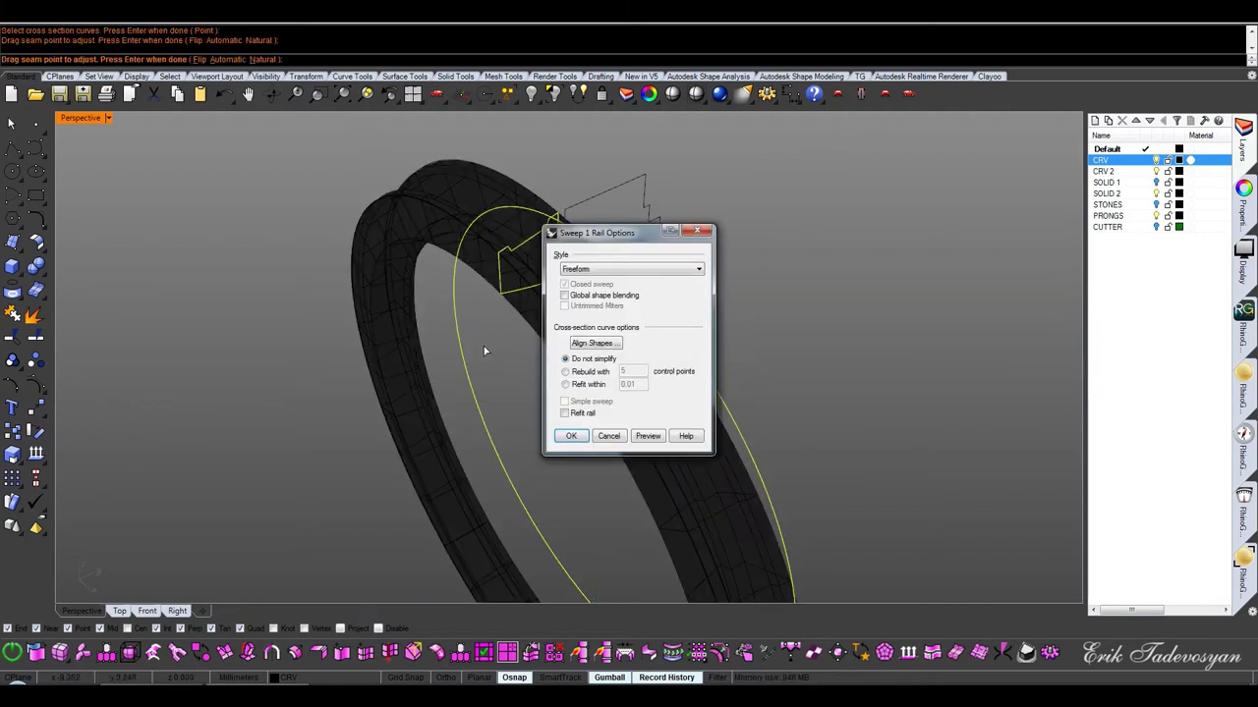
key("Return")
right_click_drag(802, 306, 680, 251)
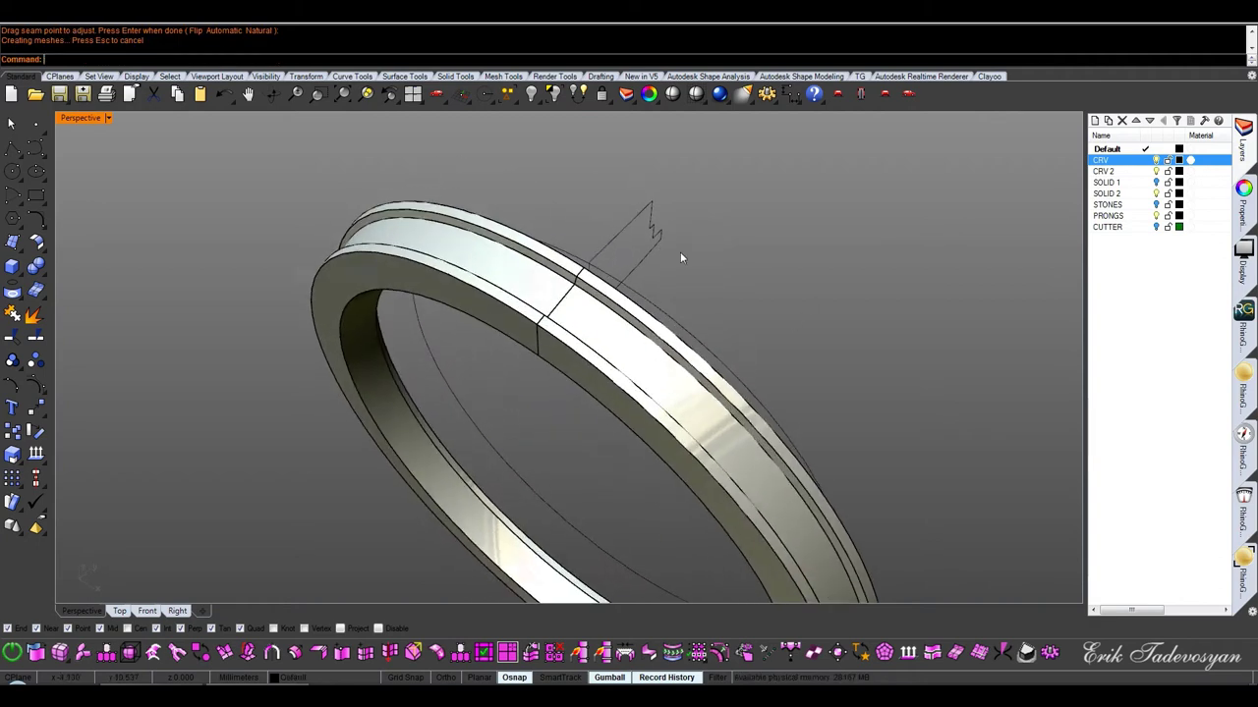
Hide the CRV layer and extract an isocurve around the middle of the band top
left_click(1156, 160)
mouse_move(923, 292)
right_mouse_down()
mouse_move(753, 246)
mouse_move(738, 272)
mouse_move(599, 305)
right_mouse_up()
scroll(598, 305, "up", 3)
scroll(559, 286, "up", 3)
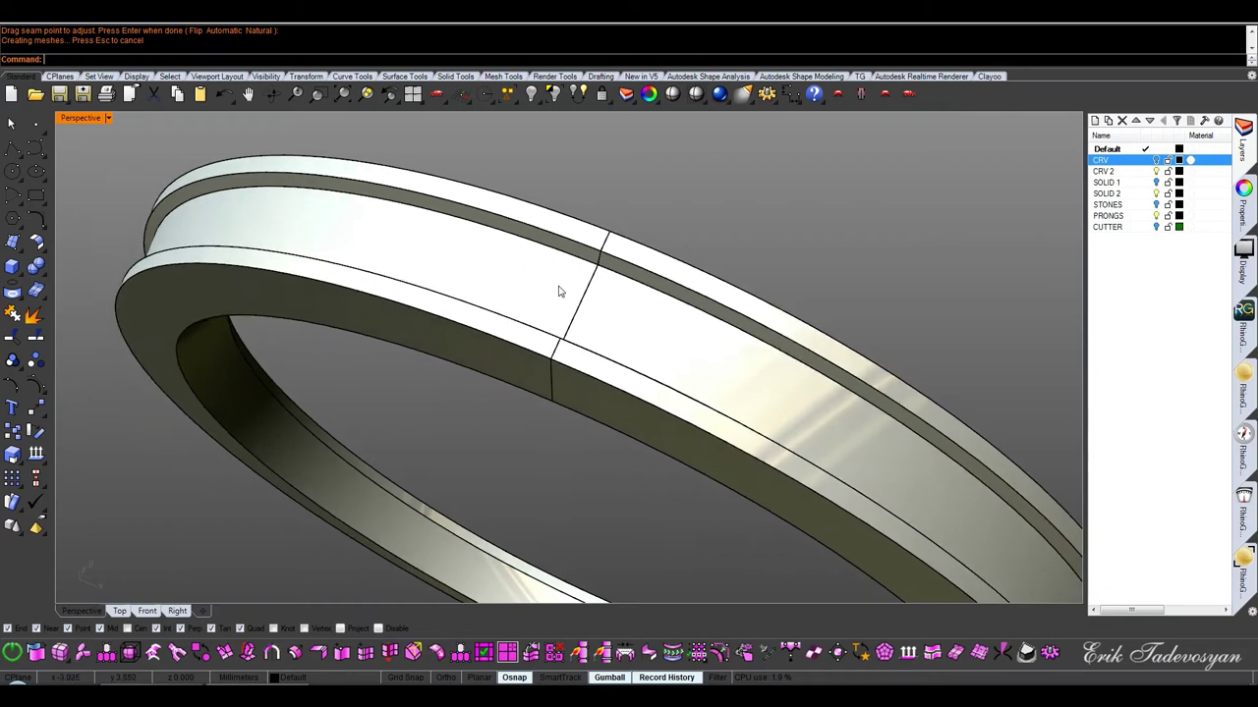
middle_click(598, 297)
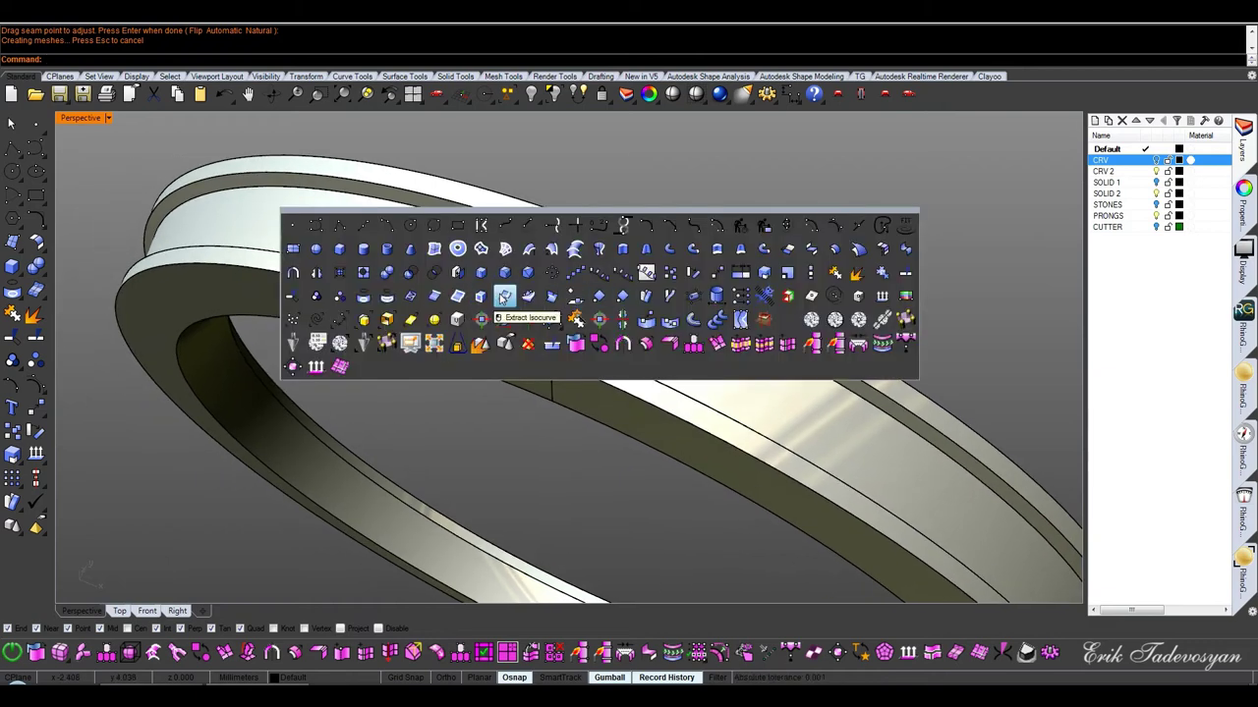
left_click(459, 296)
scroll(597, 299, "up", 3)
right_click_drag(575, 298, 693, 337)
type("t")
key("Return")
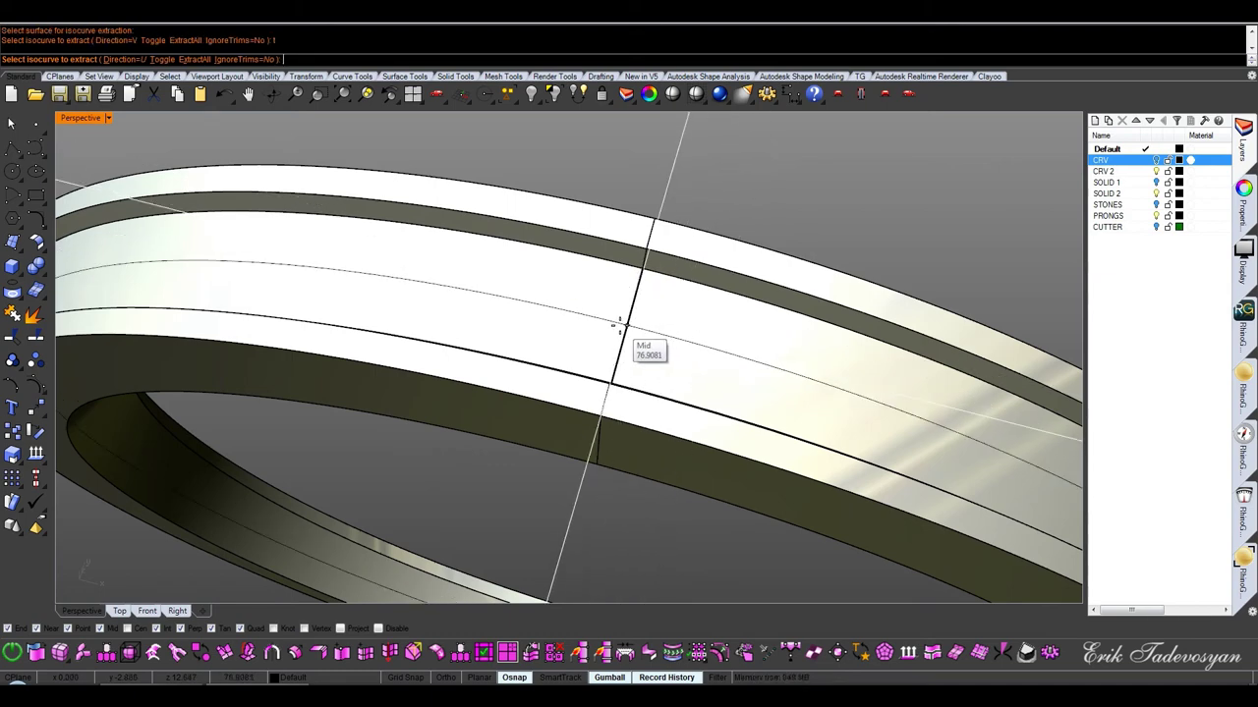
left_click(621, 324)
key("Return")
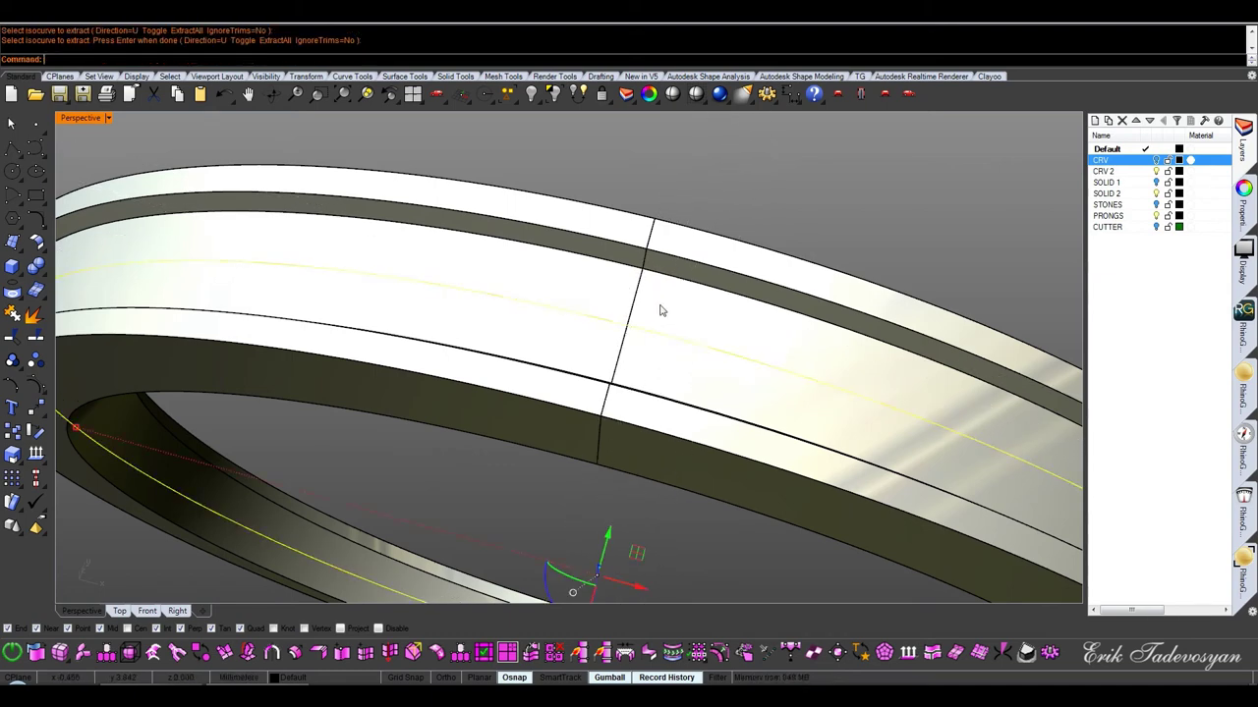
Duplicate a groove edge on the band top and offset it 0.25 along the surface
middle_click(688, 301)
left_click(525, 302)
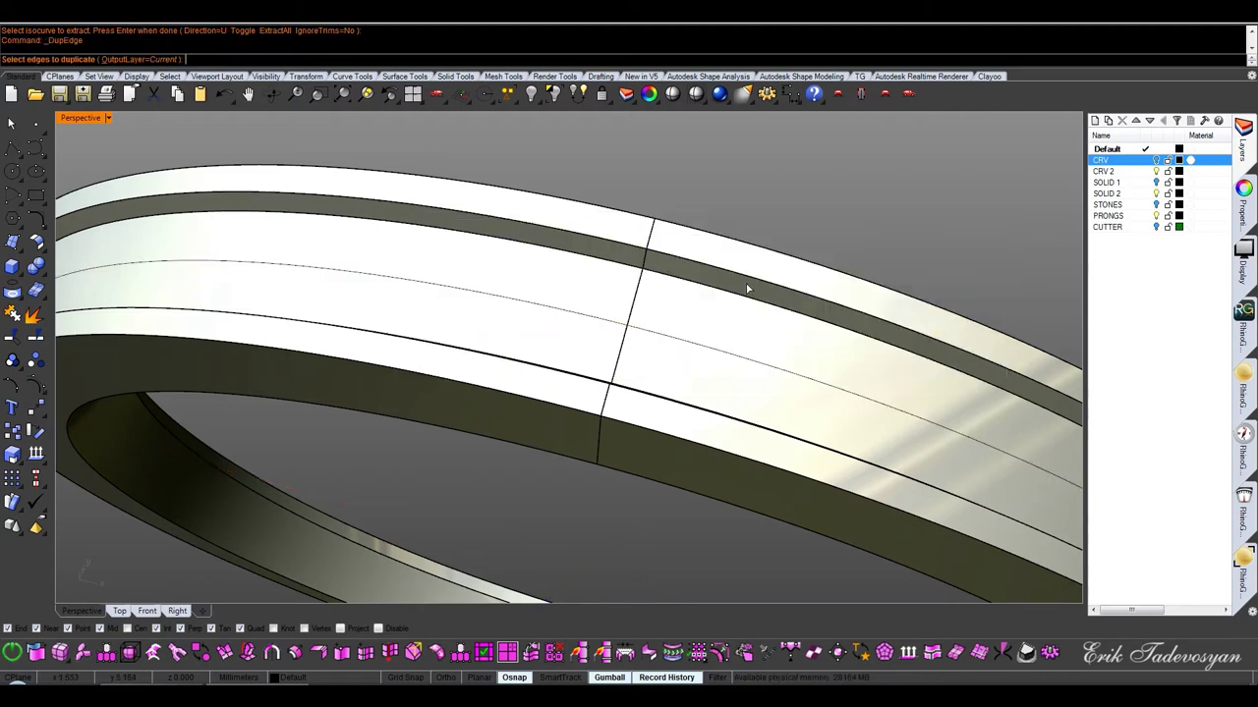
left_click(740, 297)
key("Return")
middle_click(688, 294)
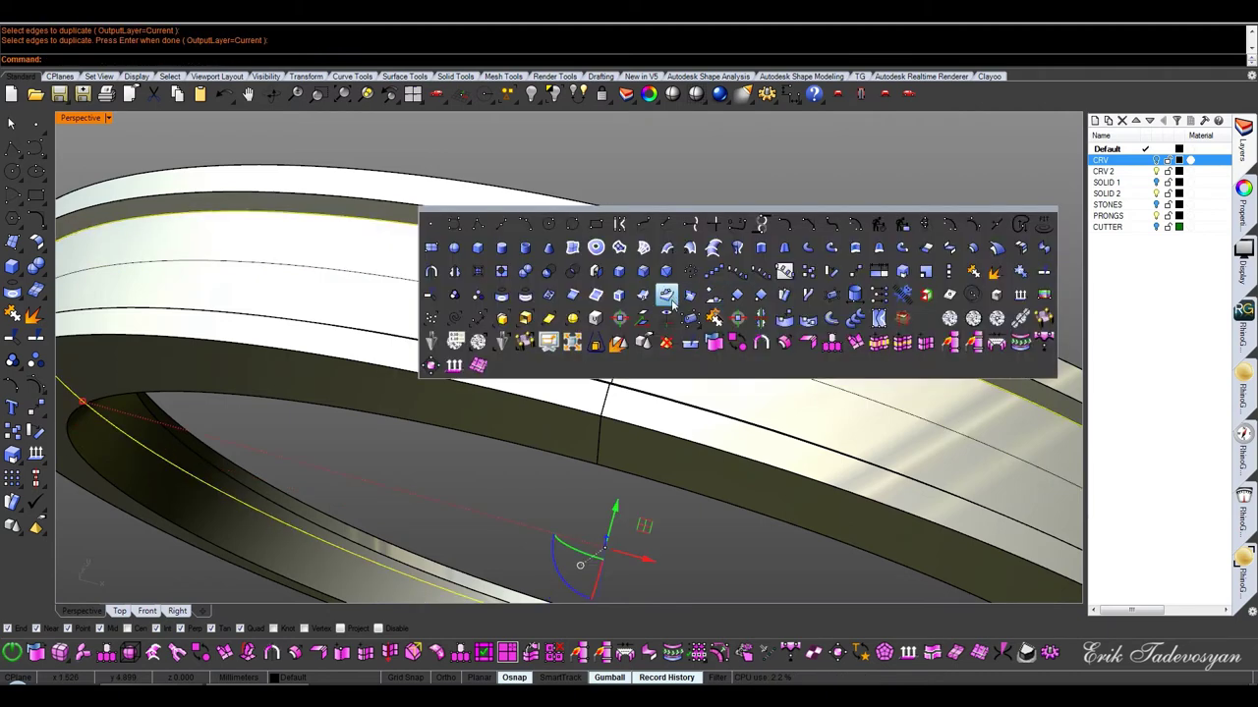
left_click(667, 296)
type("5")
key("Return")
Duplicate another band edge and offset it along the band surface
middle_click(730, 393)
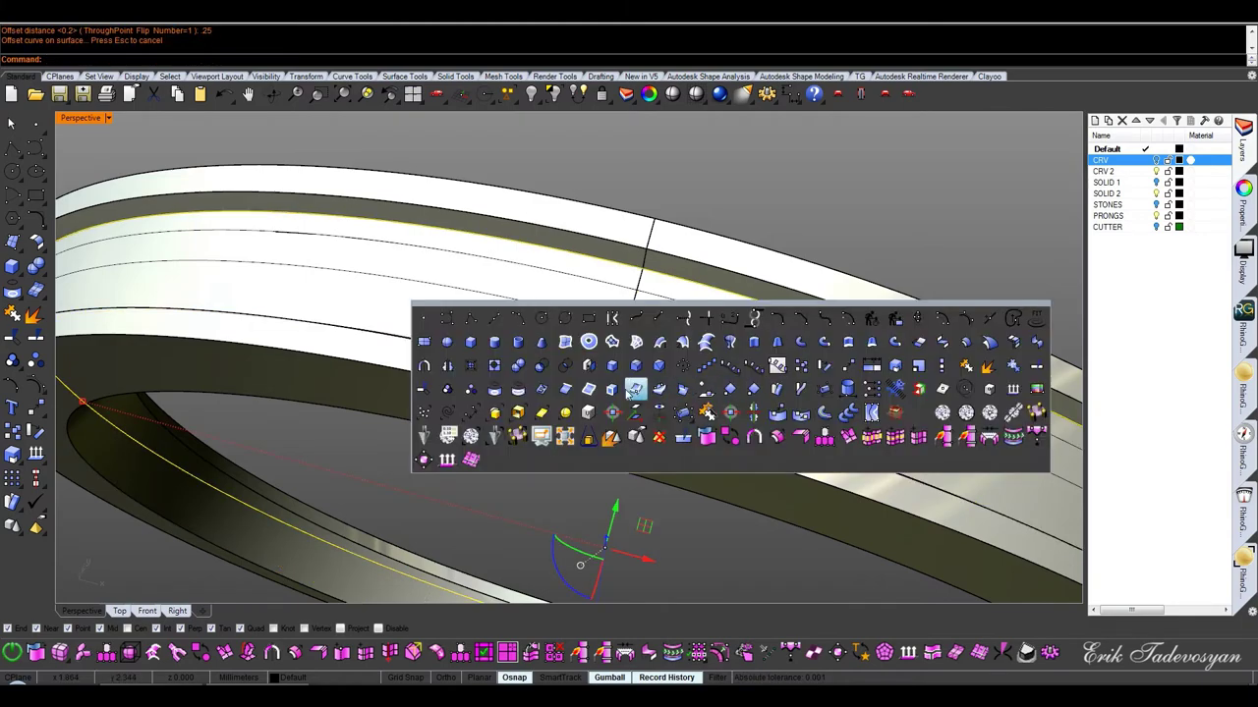
left_click(564, 391)
mouse_move(570, 412)
right_mouse_down()
mouse_move(345, 261)
mouse_move(474, 348)
right_mouse_up()
key("Return")
middle_click(508, 337)
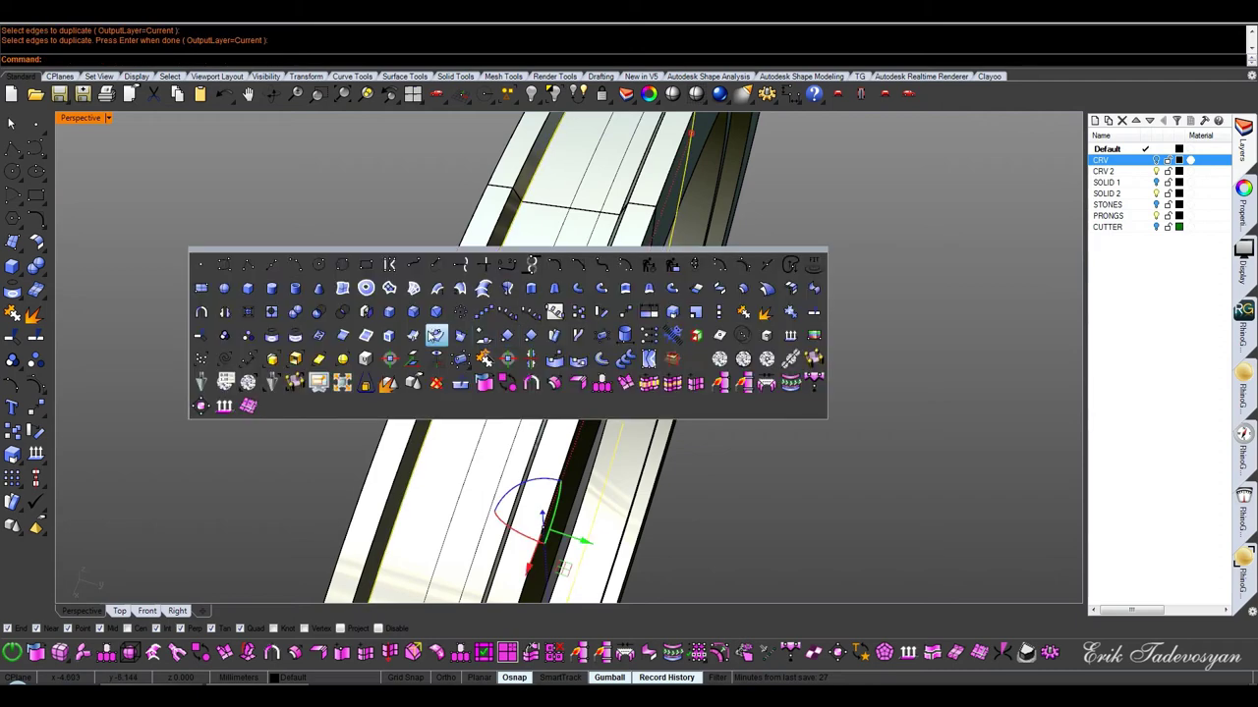
left_click(434, 337)
left_click(483, 342)
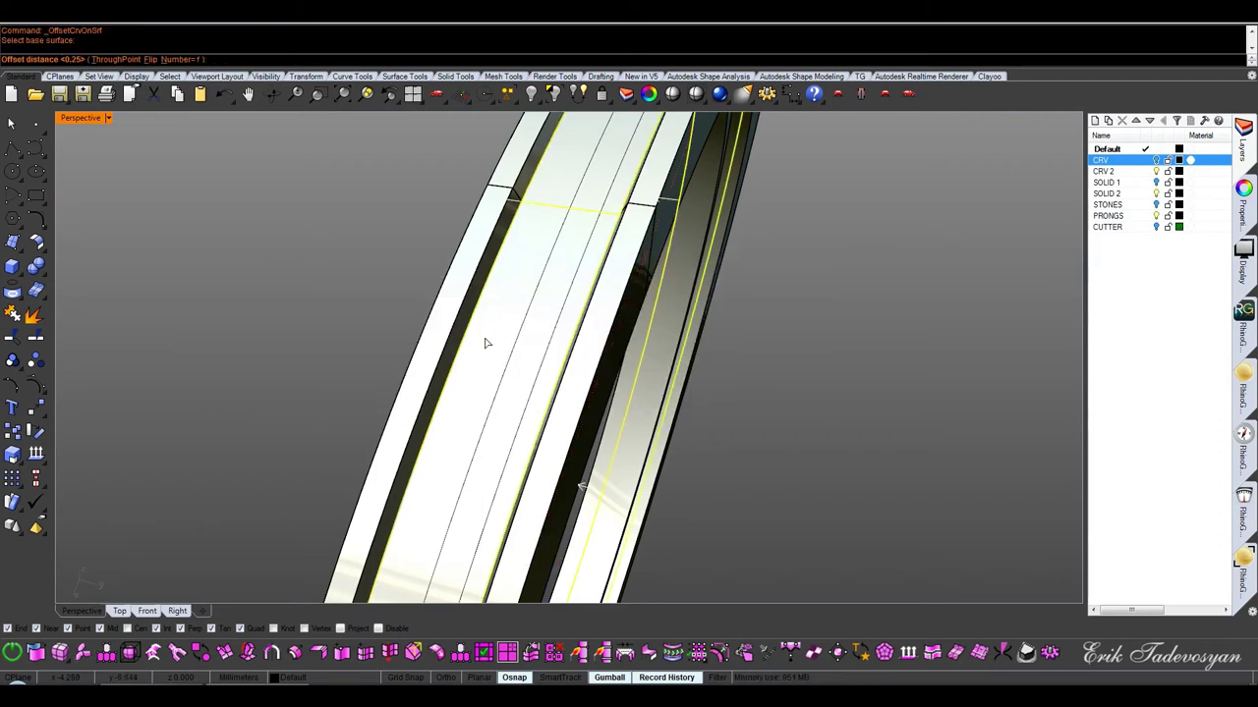
key("Return")
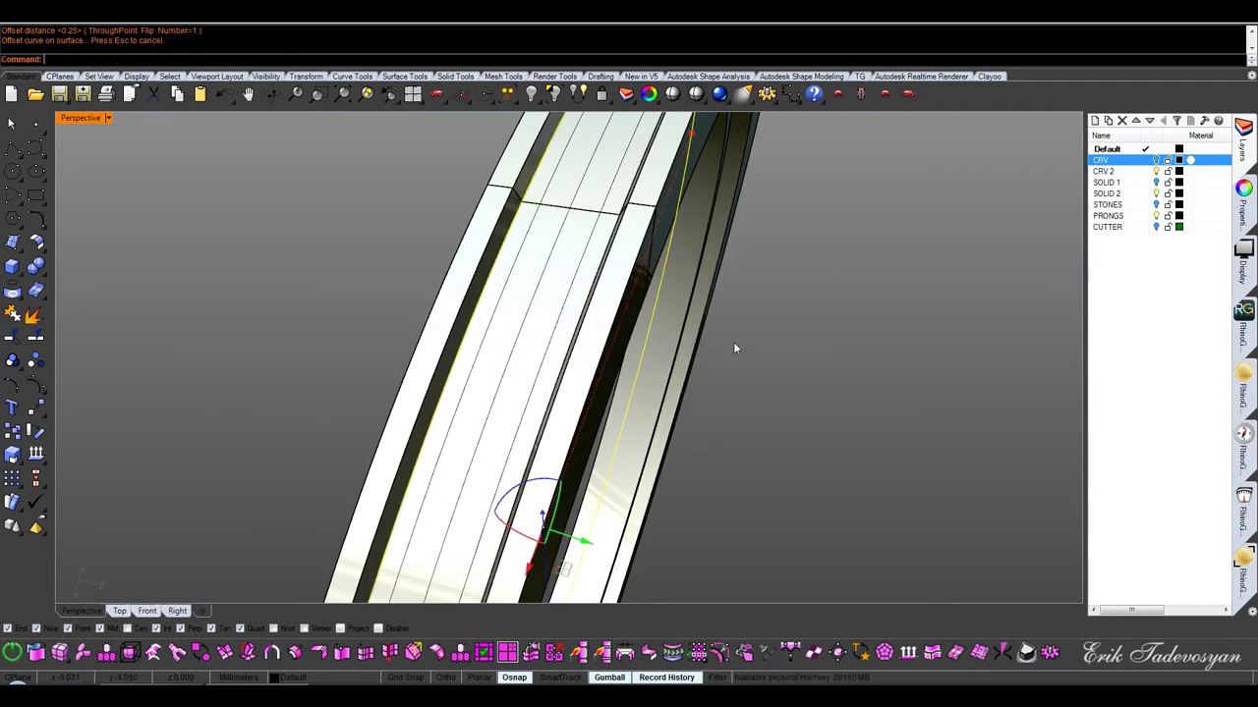
mouse_move(537, 288)
right_mouse_down()
mouse_move(611, 320)
mouse_move(717, 306)
right_mouse_up()
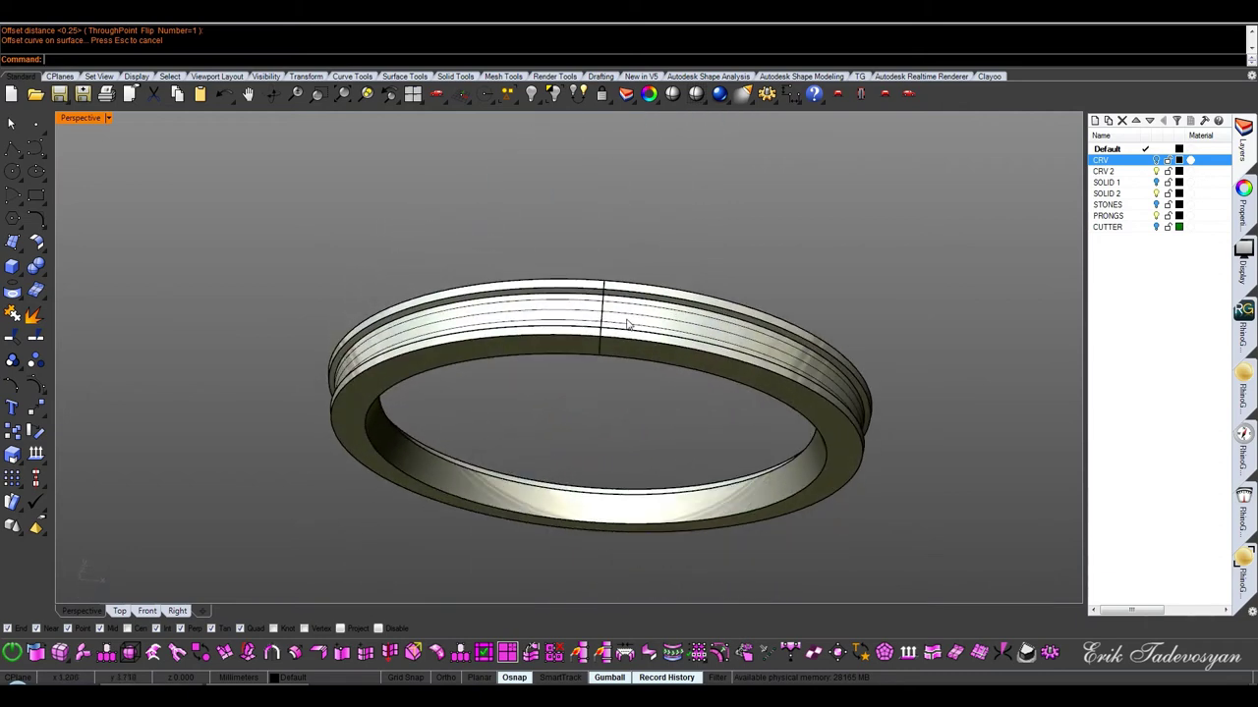
Copy and paste the band's central guide curve in place
scroll(629, 324, "up", 3)
scroll(630, 312, "up", 2)
right_click_drag(631, 312, 650, 304)
left_click(645, 311)
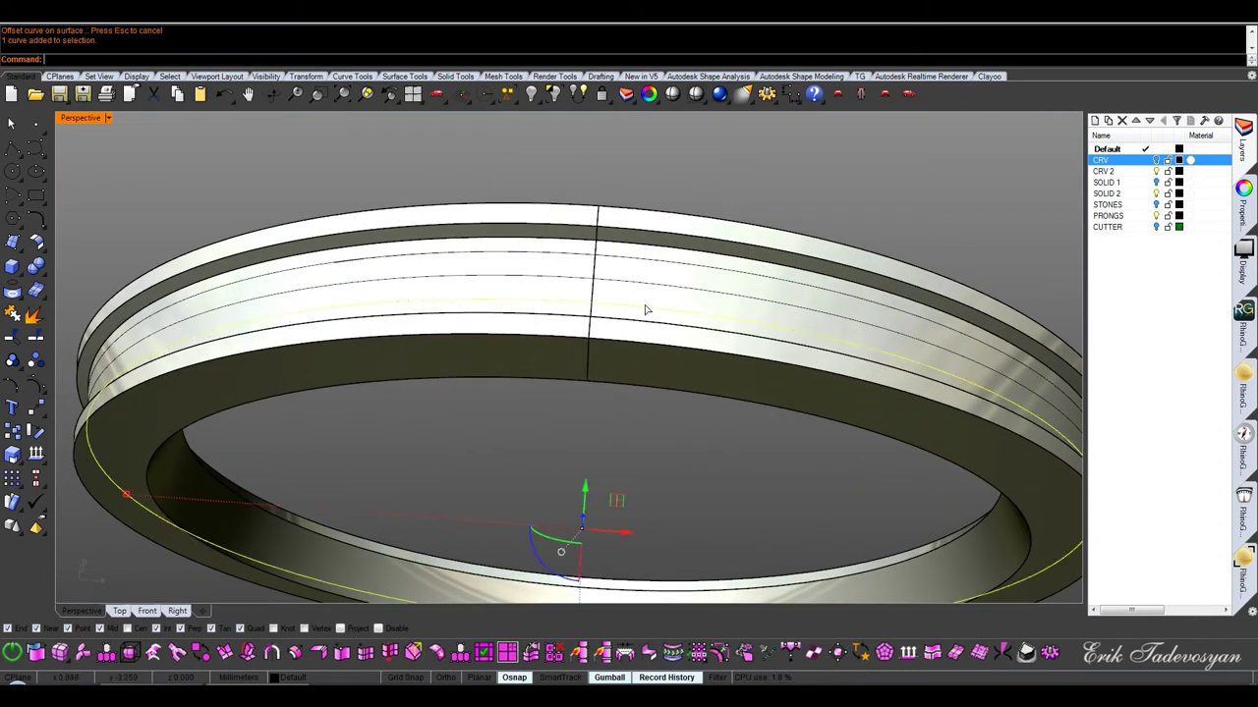
left_click(656, 260)
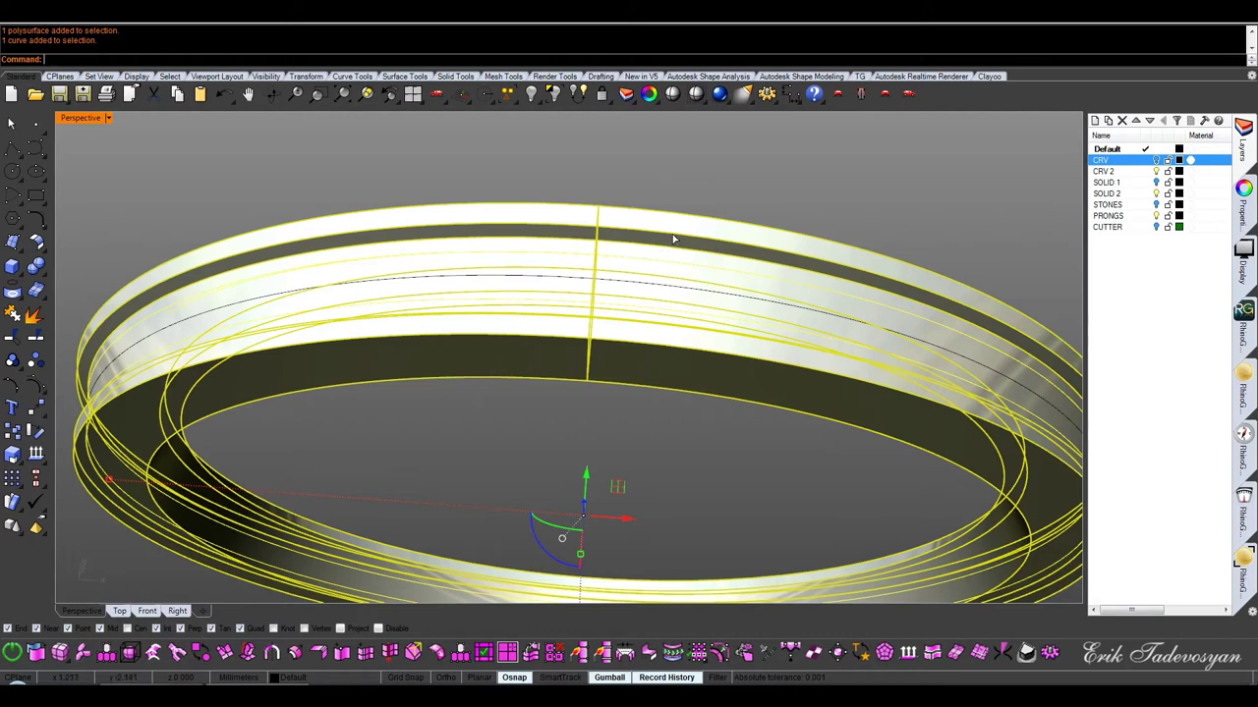
left_click(675, 240, "ctrl")
key("ctrl+c")
key("ctrl+v")
Turn on the STONES layer and make it current
scroll(656, 292, "down", 5)
scroll(787, 226, "down", 3)
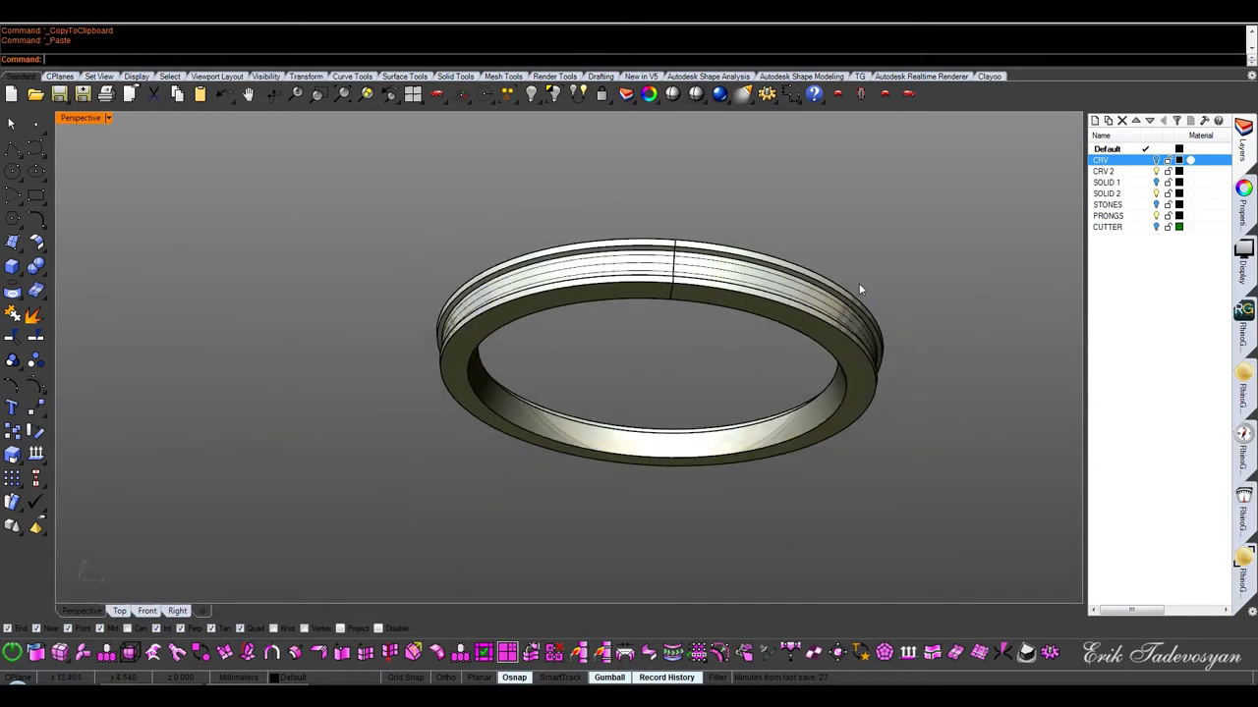
scroll(727, 295, "down", 3)
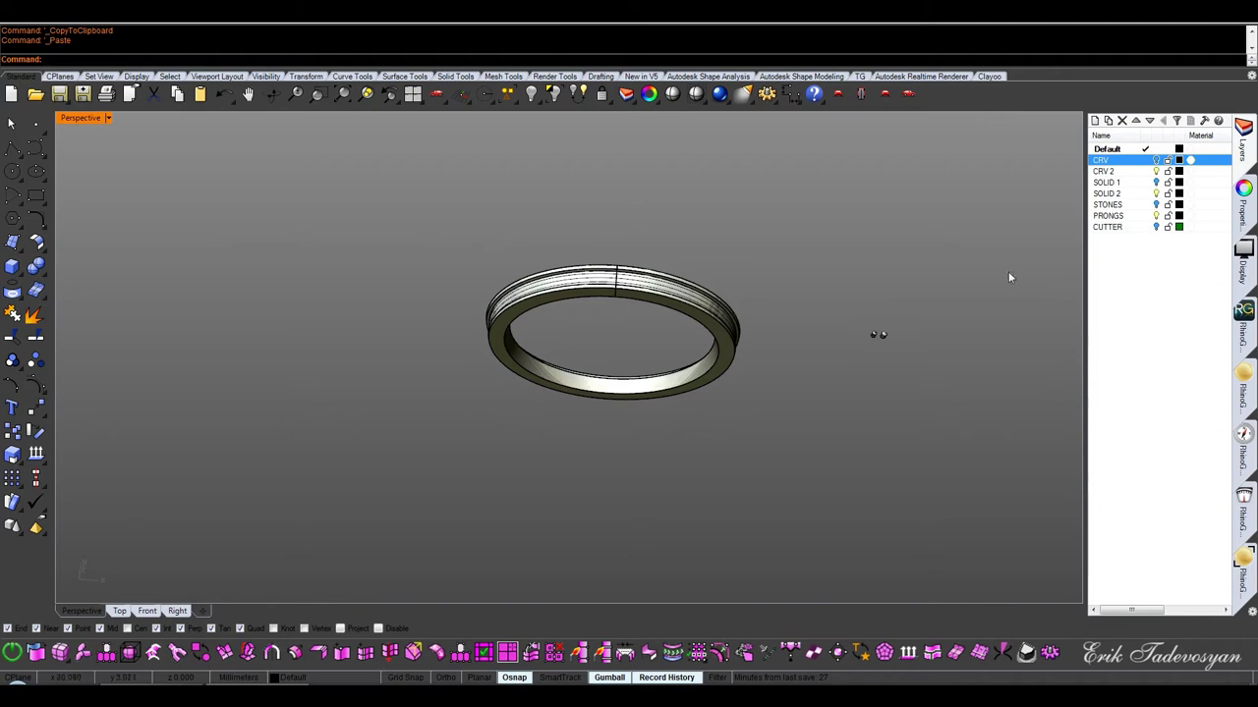
left_click(1156, 209)
scroll(875, 333, "up", 3)
scroll(843, 345, "up", 3)
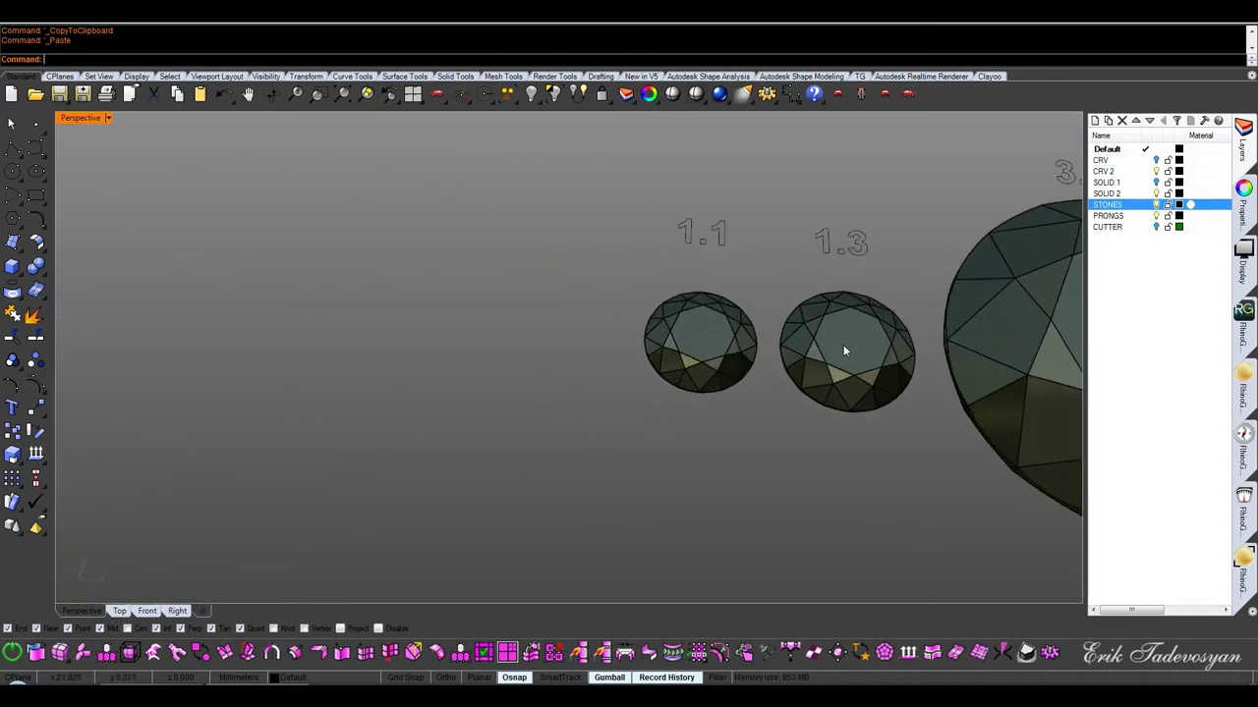
Place a copy of the 1.3 stone on the central curve and band surface with ArrayCrvOnSrf
left_click(843, 345)
middle_click(861, 350)
left_click(907, 324)
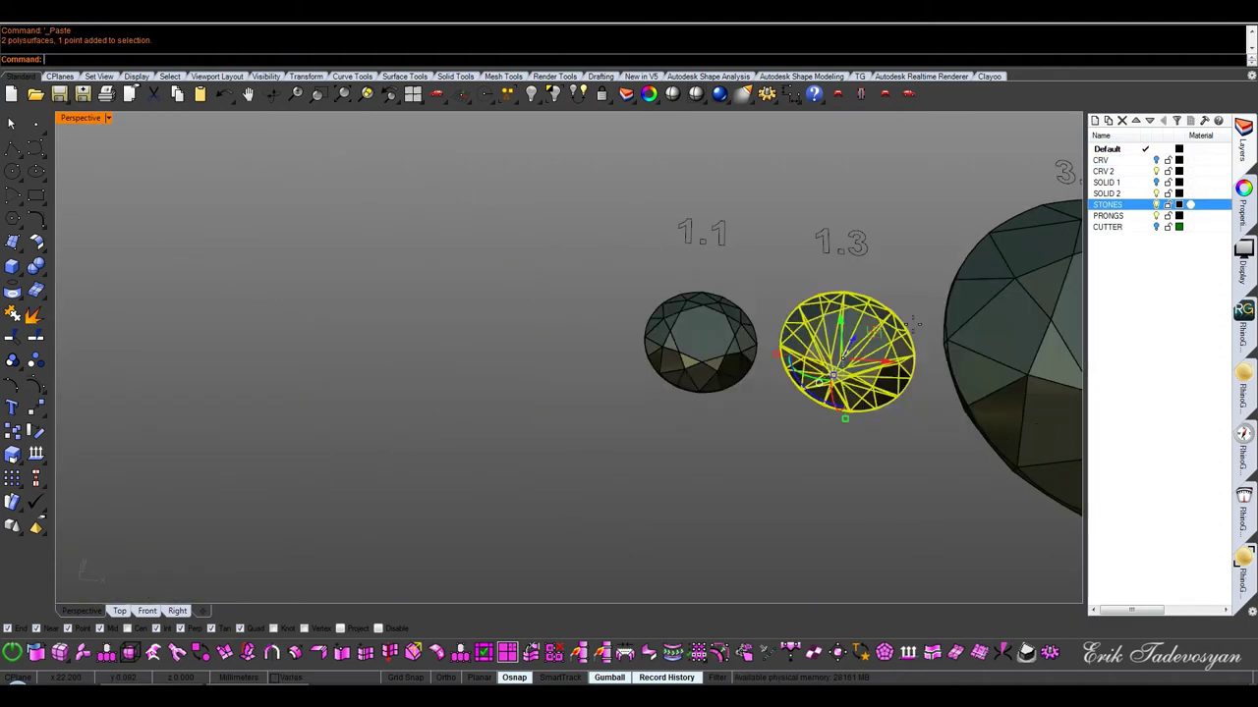
left_click(842, 344)
scroll(594, 254, "down", 3)
scroll(594, 253, "down", 2)
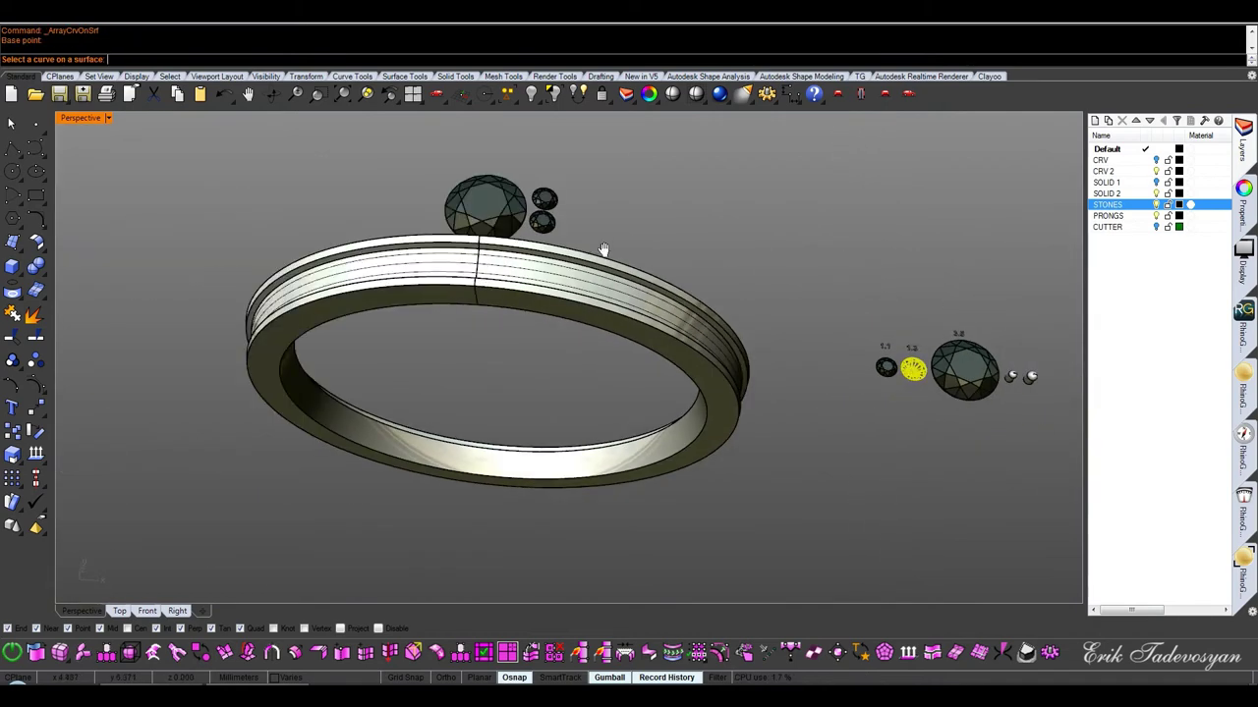
scroll(594, 253, "up", 3)
scroll(481, 349, "up", 3)
left_click(479, 356)
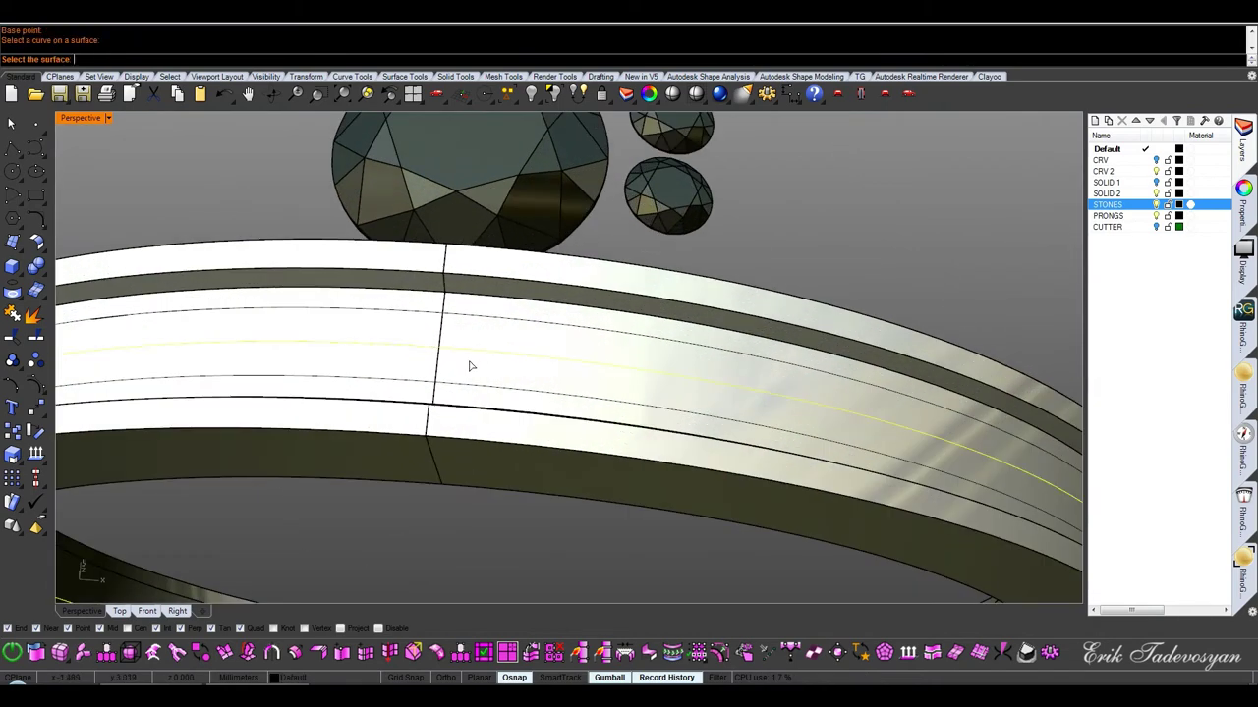
left_click(469, 365)
key("Return")
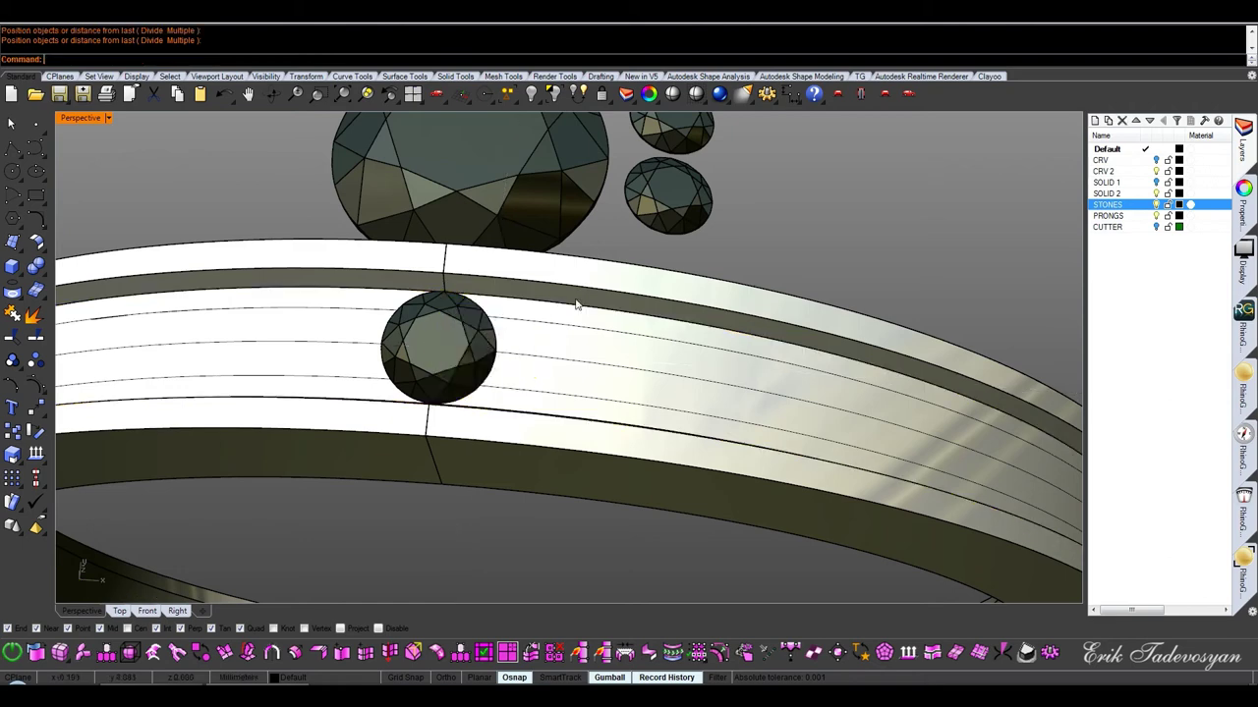
left_click(472, 332)
left_click(146, 610)
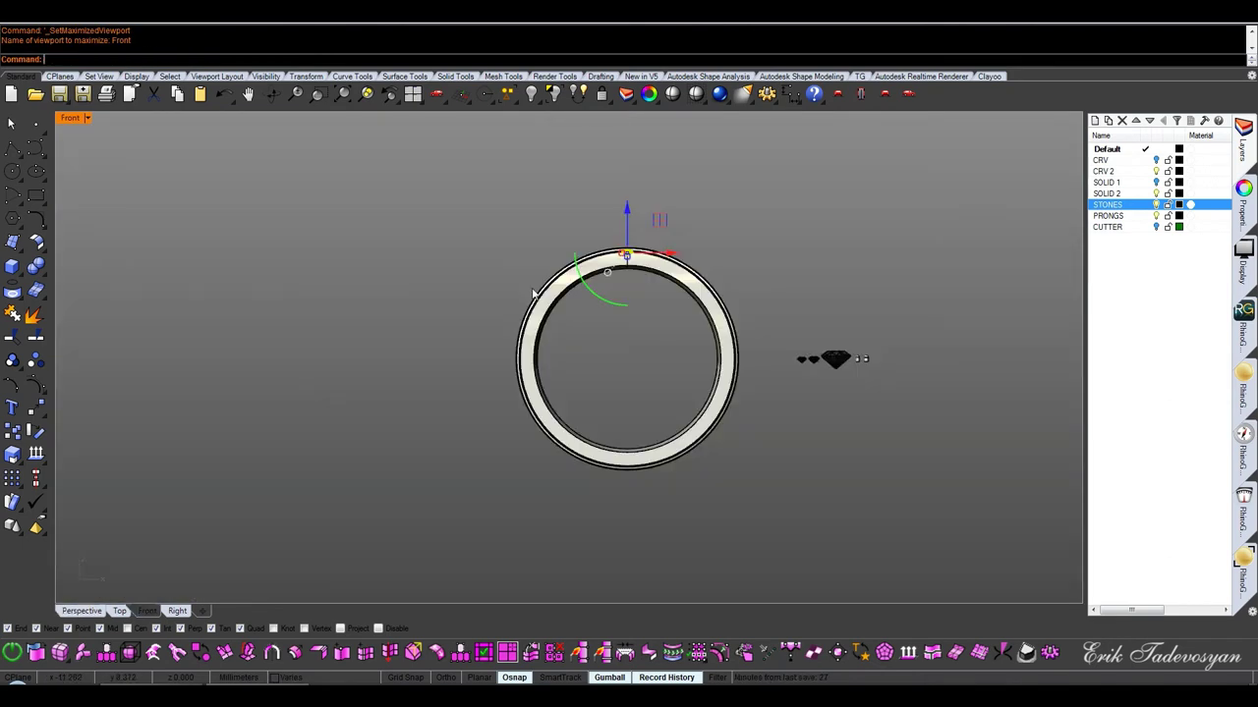
Polar-array the stone 54 times around centre 0 over the full circle
middle_click(631, 299)
left_click(575, 276)
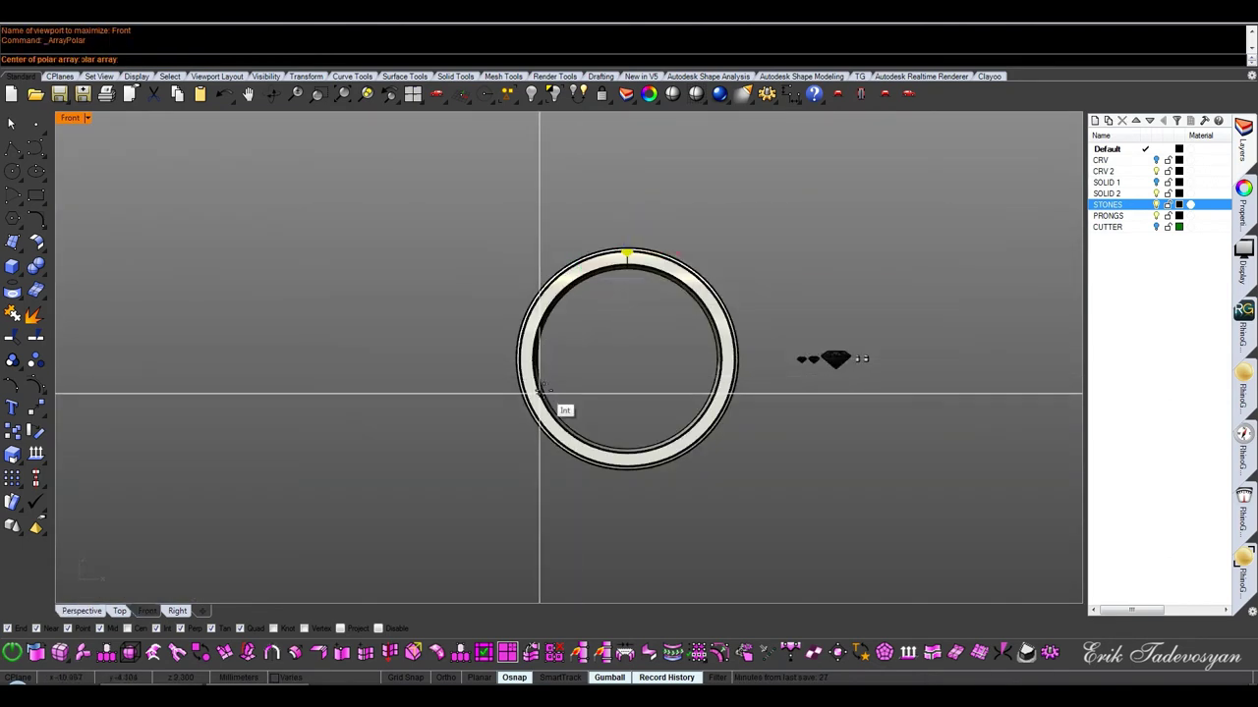
type("0")
key("Return")
type("54")
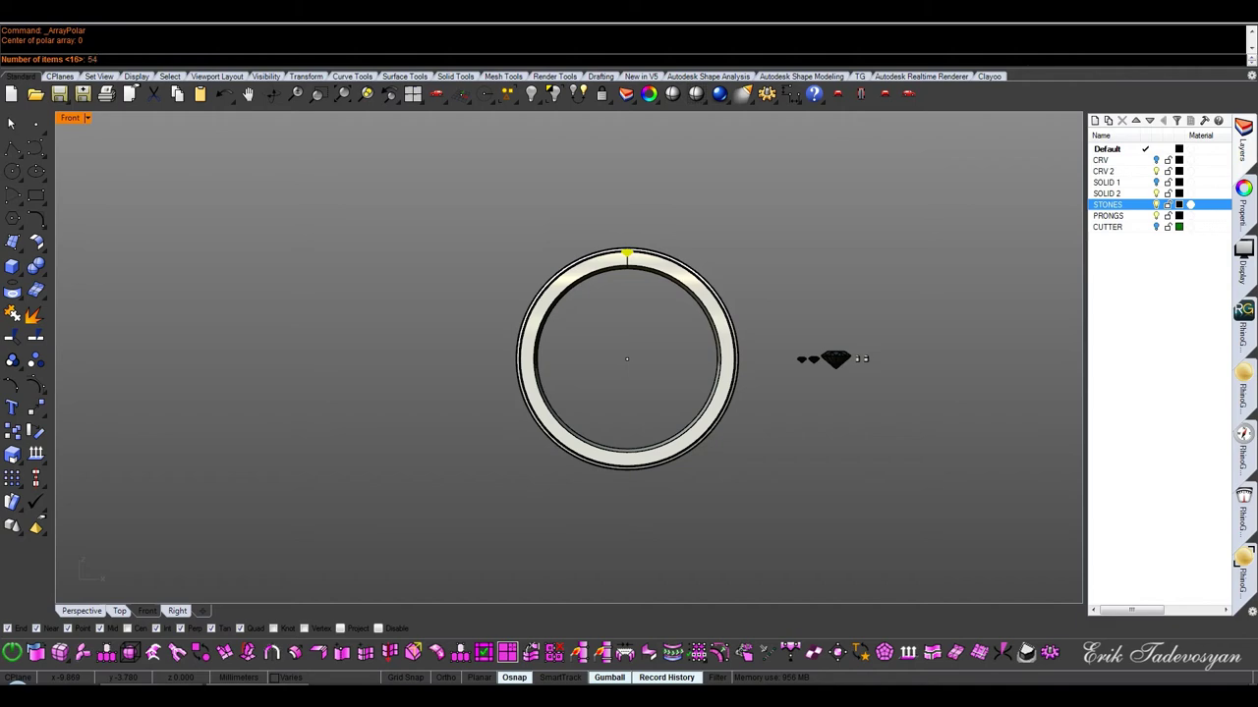
key("Return")
key("Return")
key("Return")
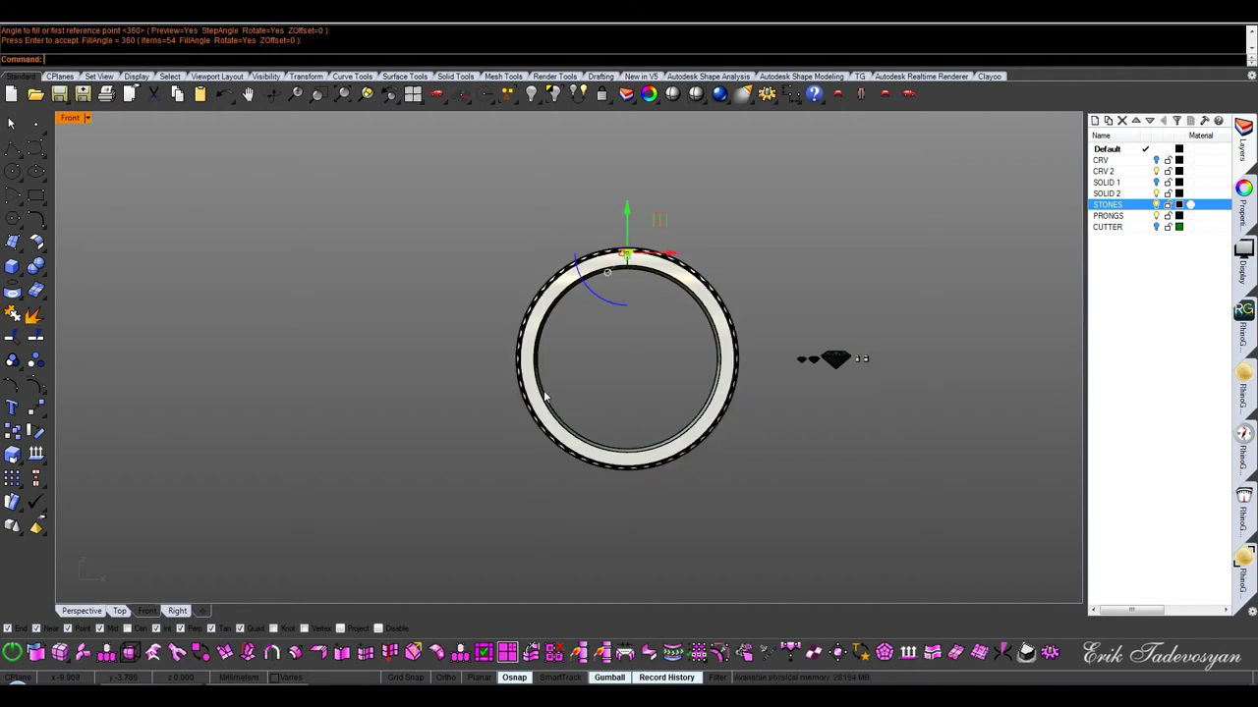
key("ctrl+F4")
key("Escape")
Hide the ring band and maximize the Top view
scroll(600, 334, "down", 2)
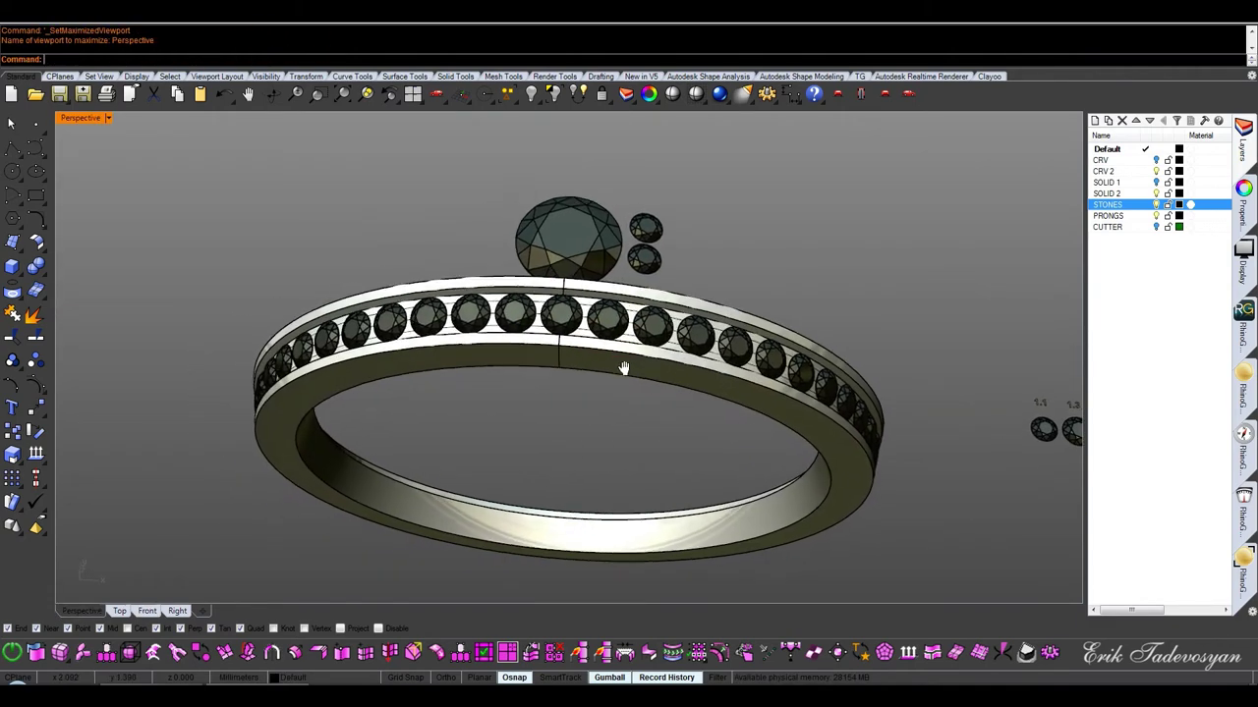
left_click(604, 342)
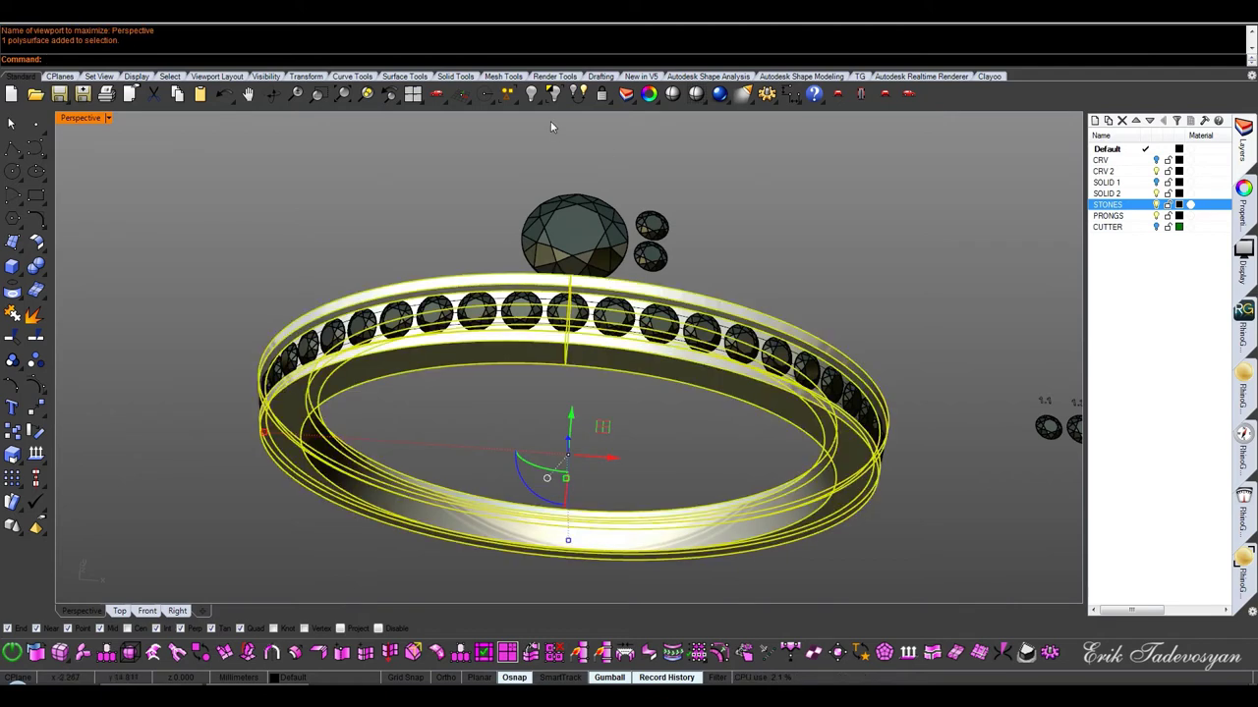
left_click(585, 102)
key("ctrl+F2")
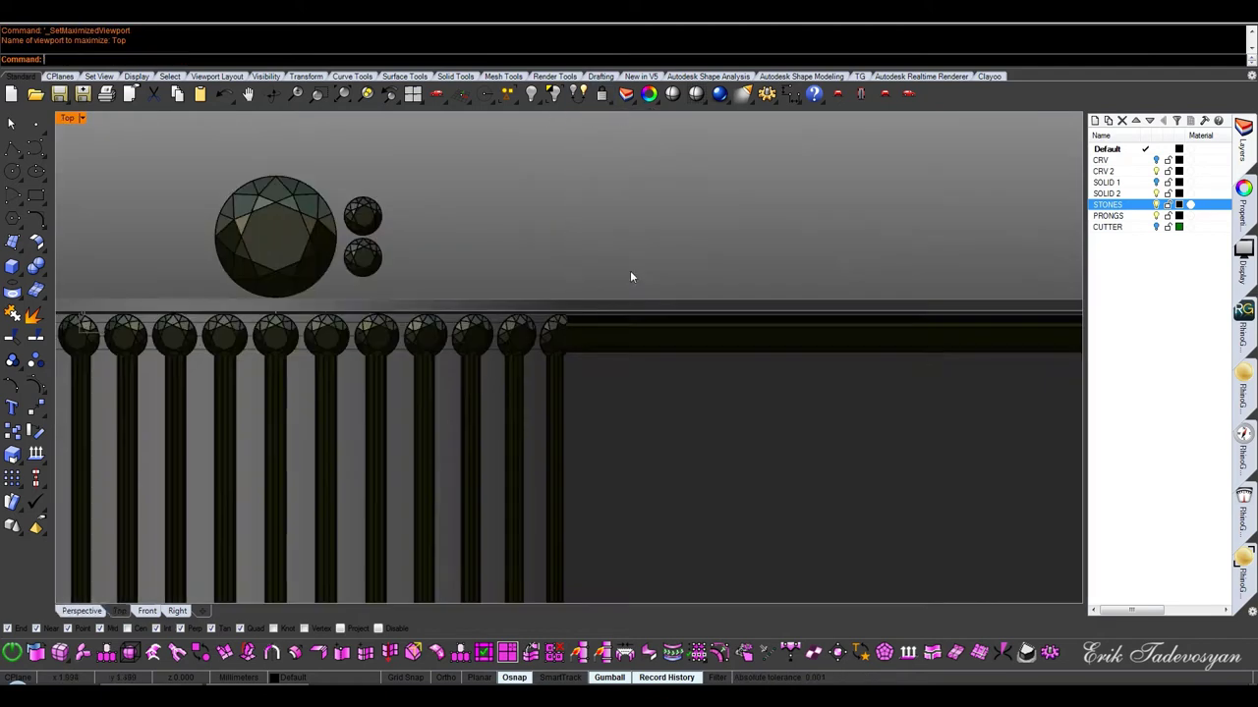
scroll(707, 442, "down", 4)
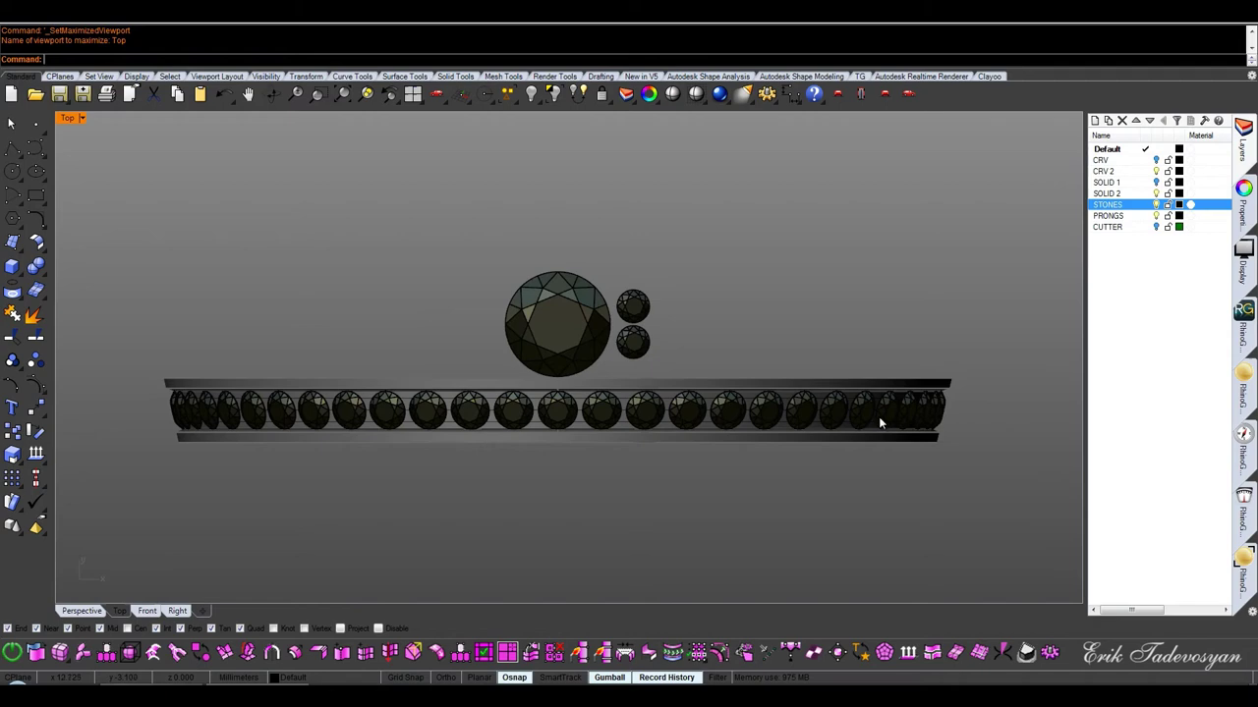
Lock the rail curves and the row of channel stones, then unlock them in perspective view
middle_click(678, 209)
left_click(452, 305)
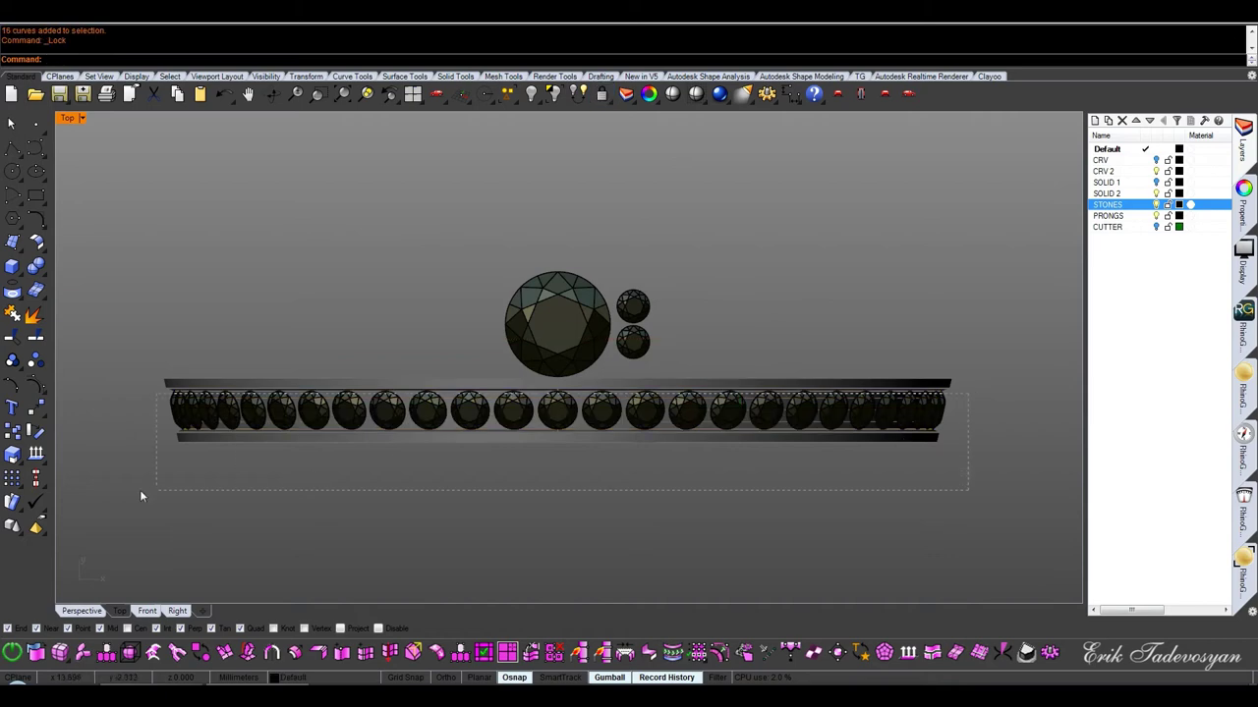
left_click_drag(150, 496, 148, 497)
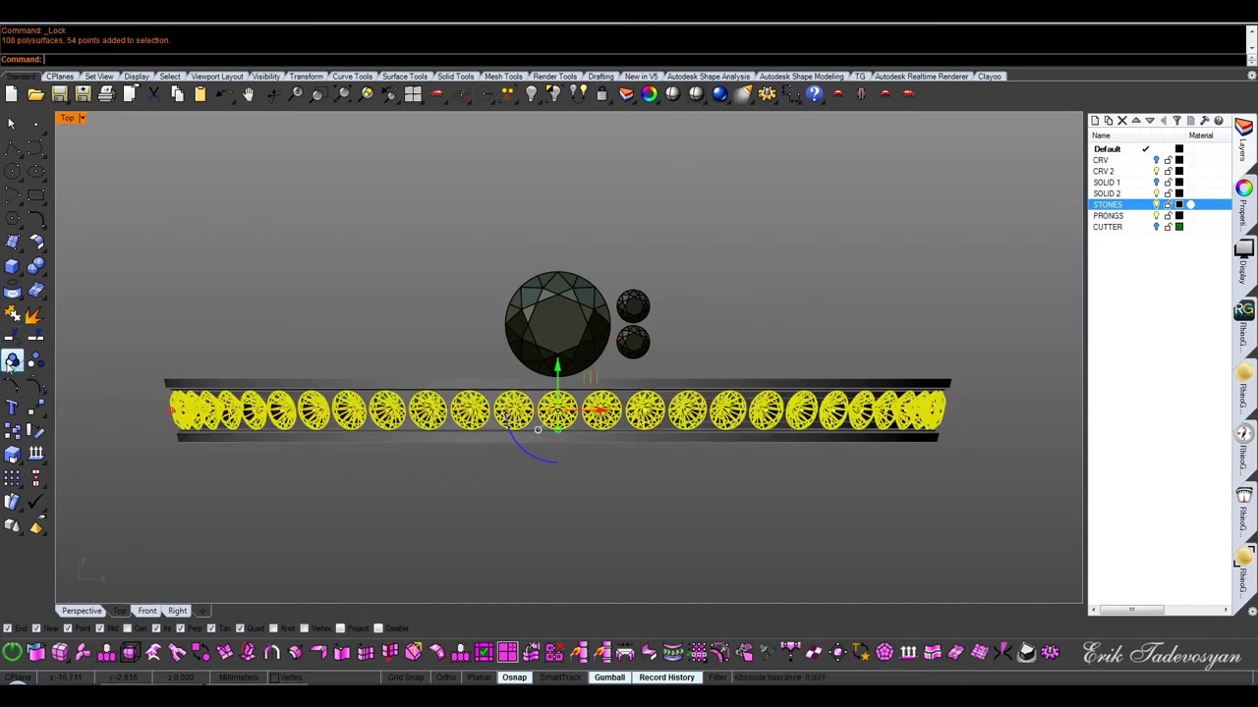
left_click(12, 362)
key("ctrl+Tab")
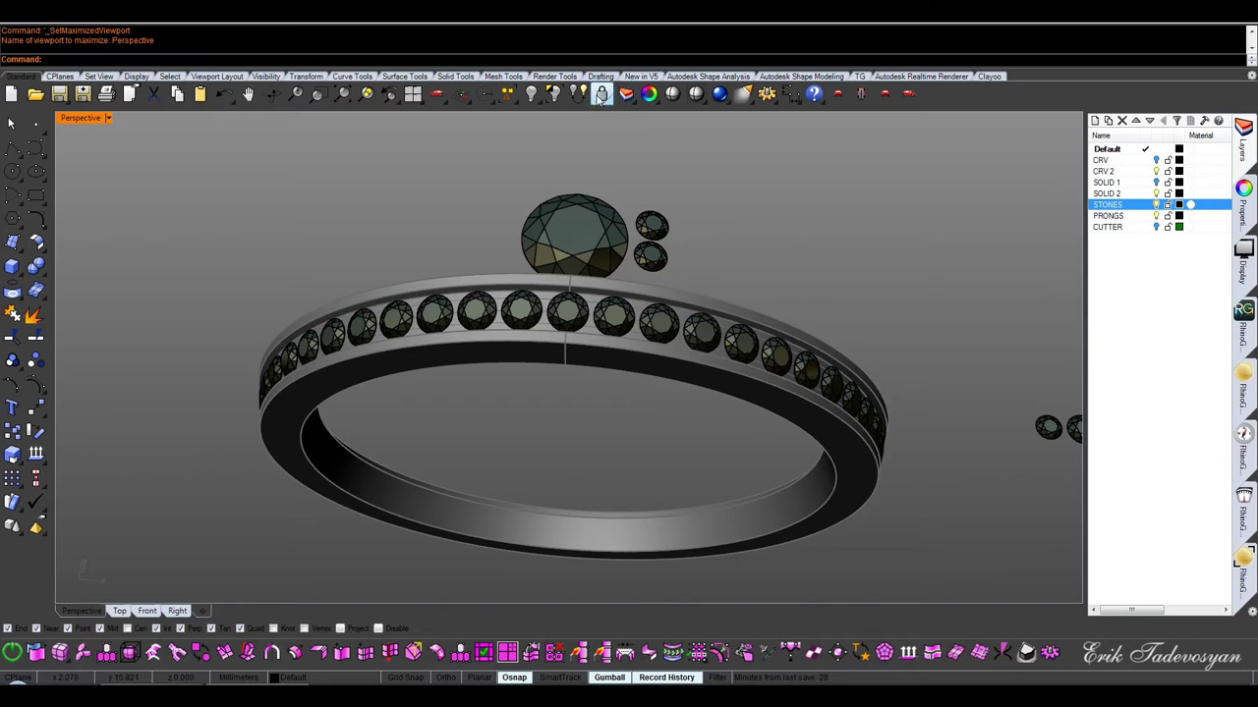
right_click(601, 95)
scroll(621, 351, "up", 2)
scroll(574, 324, "up", 2)
scroll(629, 324, "up", 3)
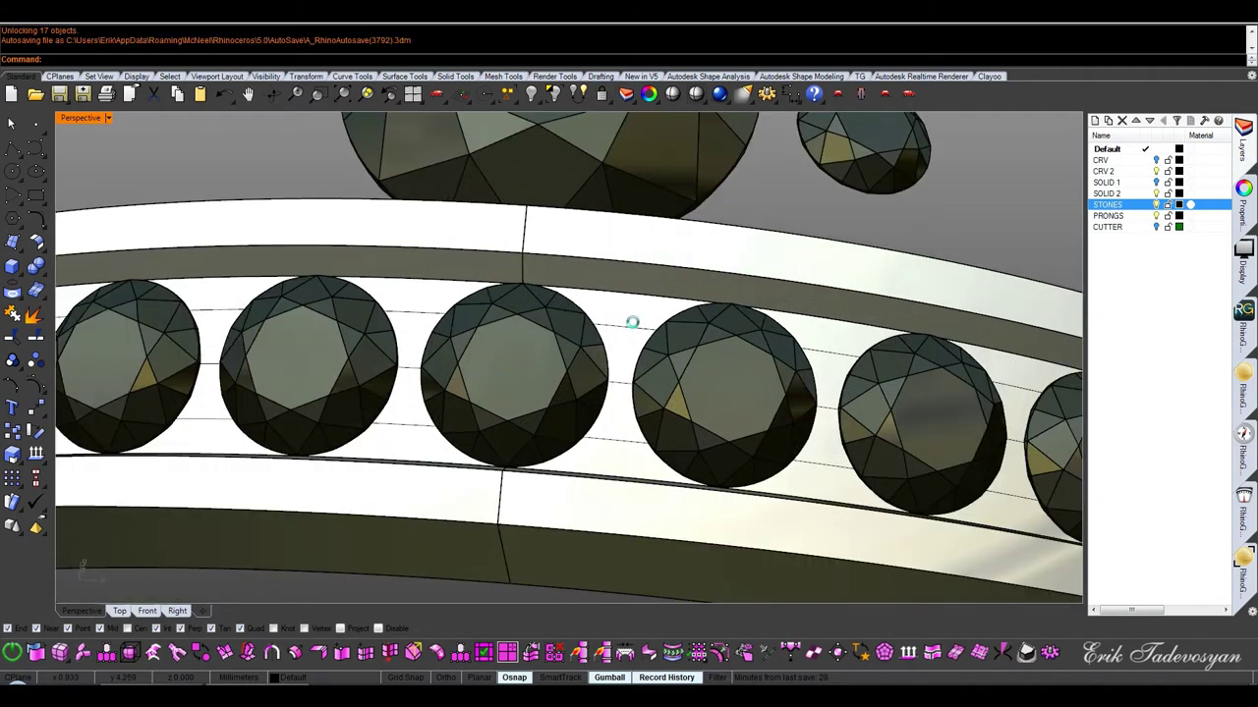
Split the upper and lower channel curves at the stones into 697 pieces
left_click(629, 324)
left_click(622, 441, "shift")
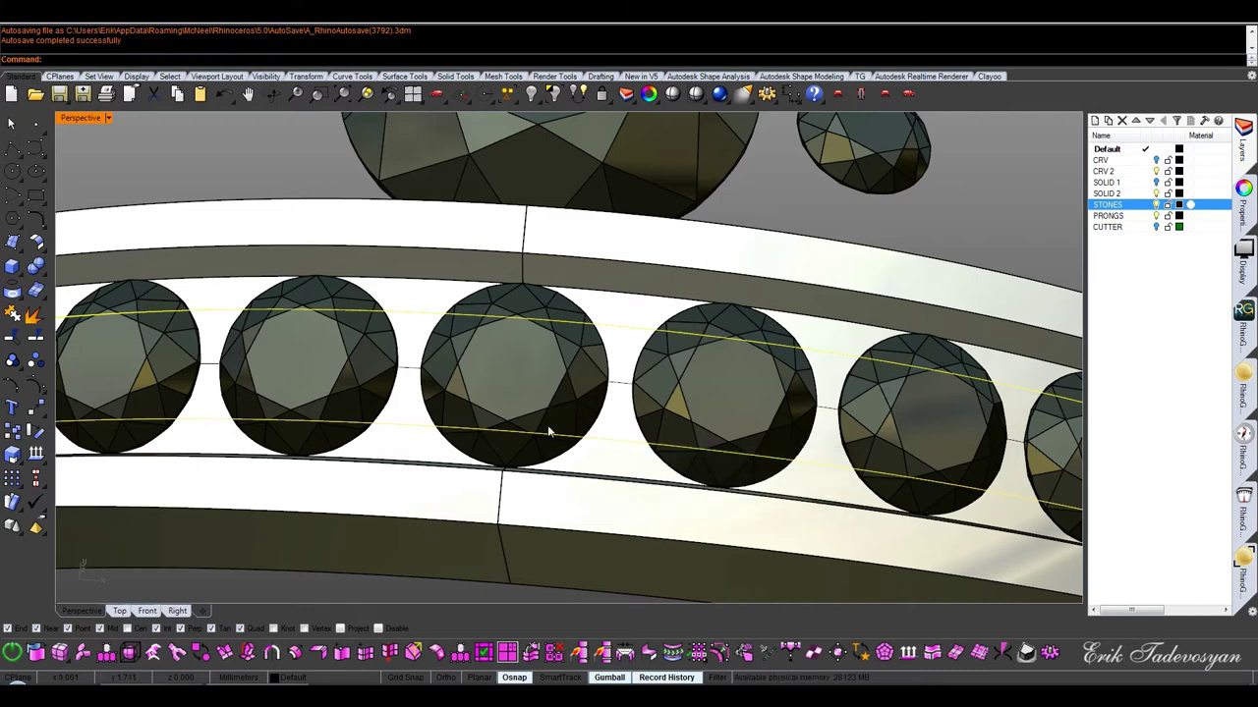
left_click(35, 337)
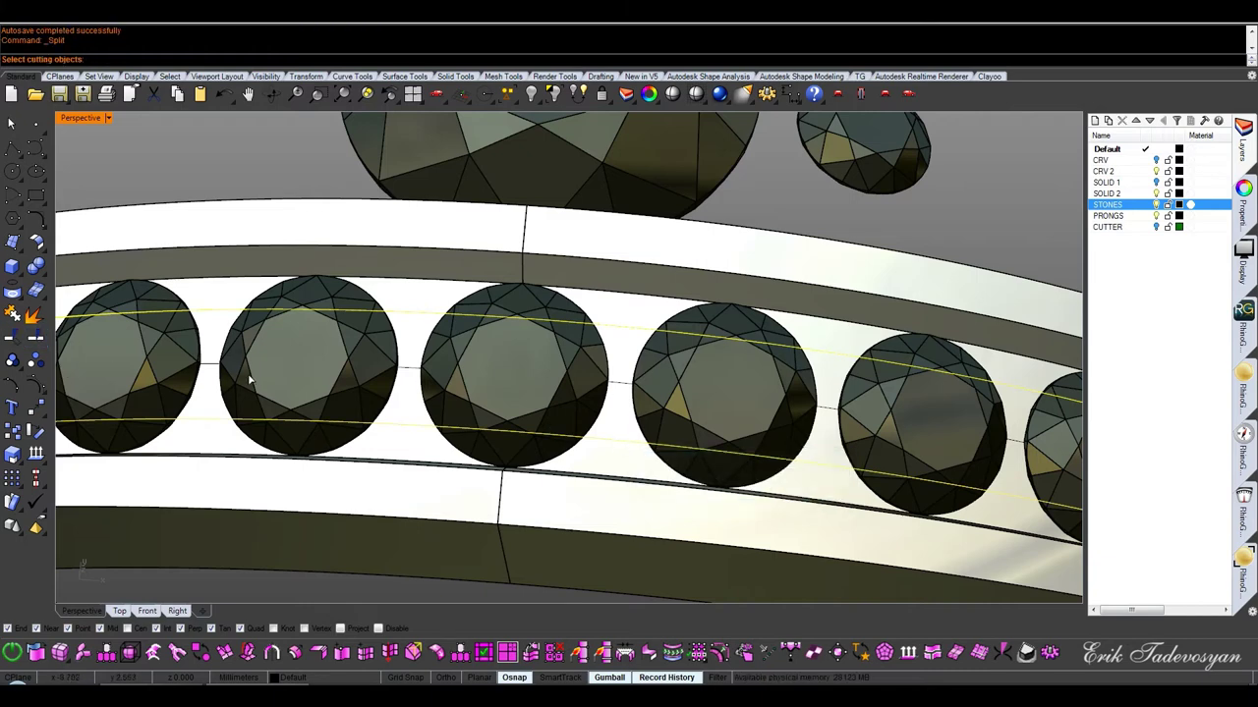
left_click(468, 339)
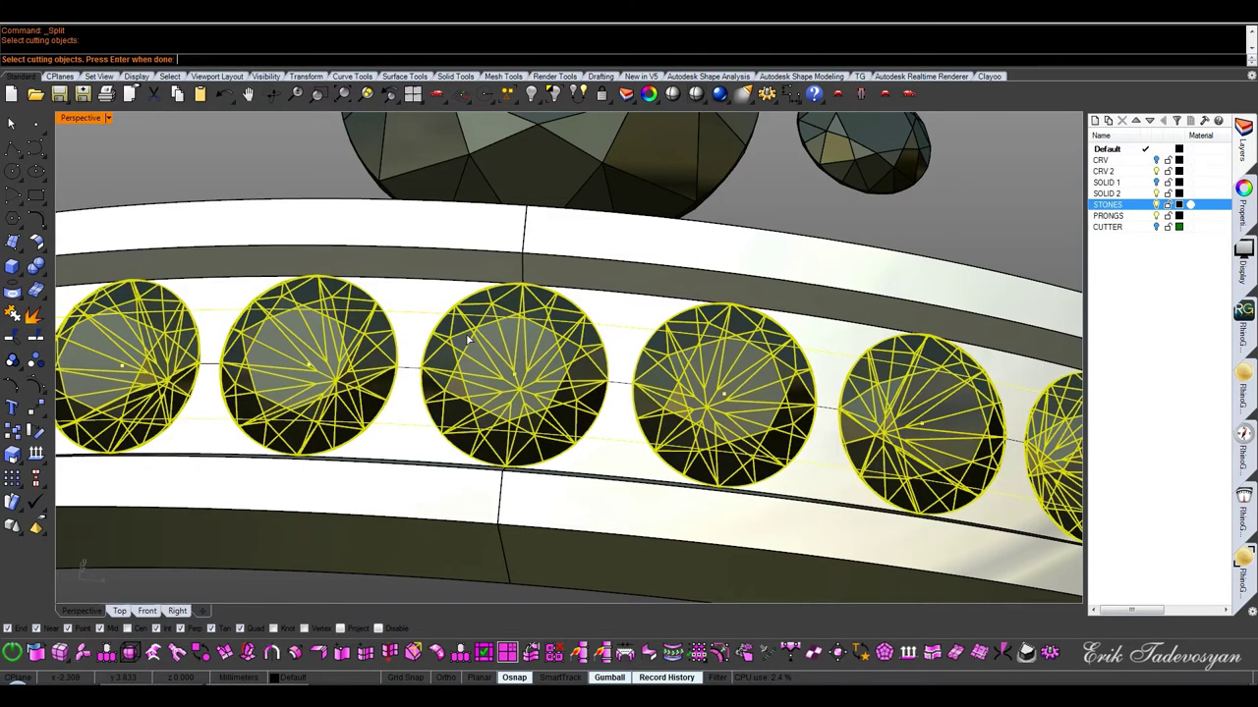
key("Return")
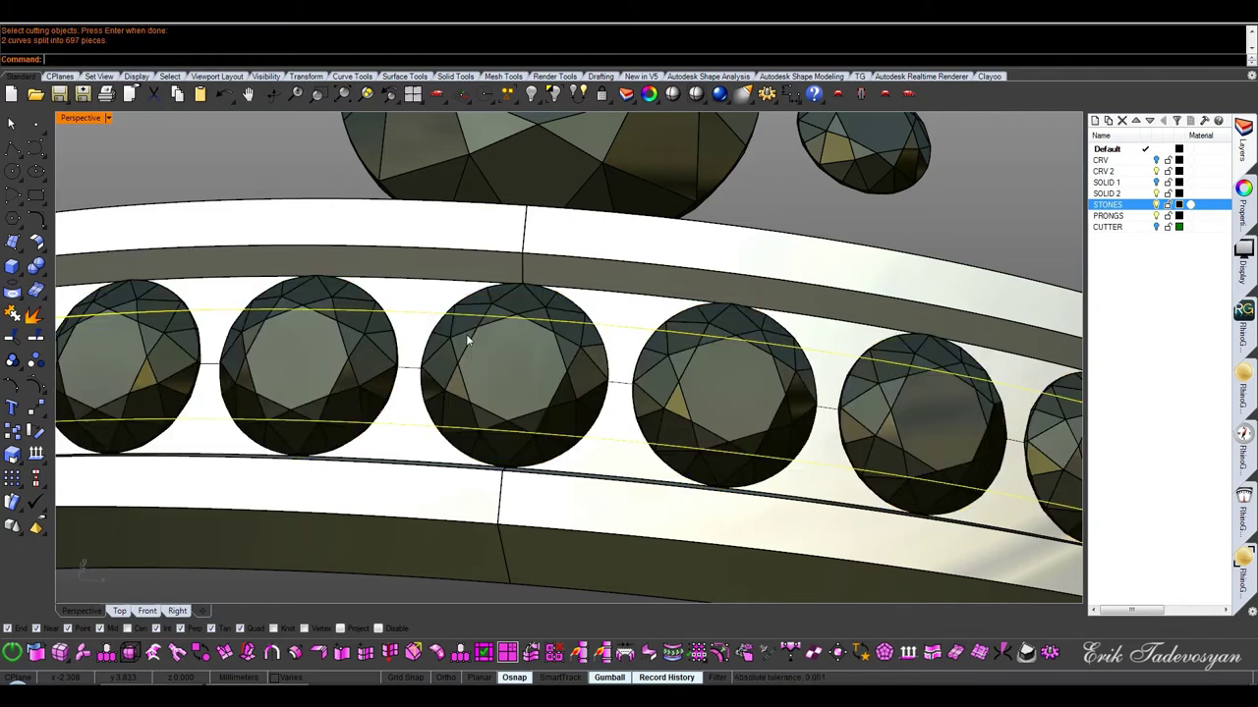
right_click_drag(466, 334, 545, 329)
key("Escape")
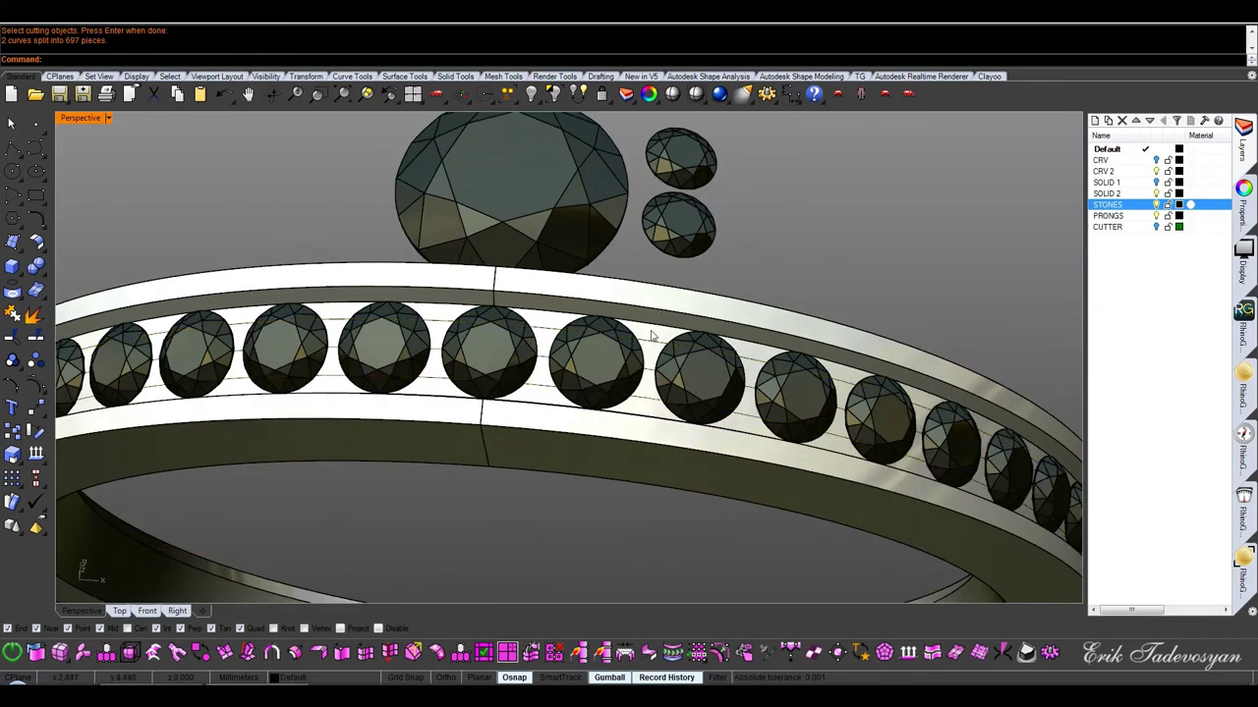
scroll(610, 334, "down", 5)
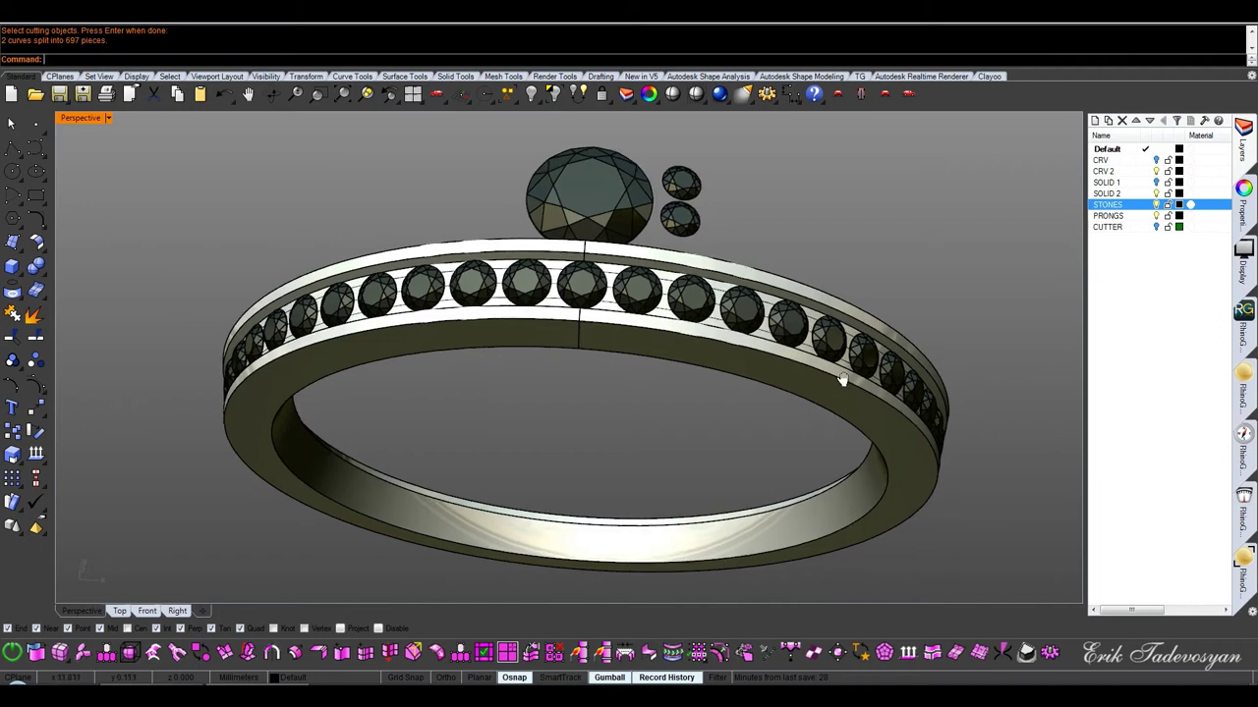
Array the bead sphere onto the first rail curve at its midpoint between stones with ArrayCrvOnSrf
scroll(835, 305, "up", 3)
scroll(835, 306, "up", 2)
left_click(759, 355)
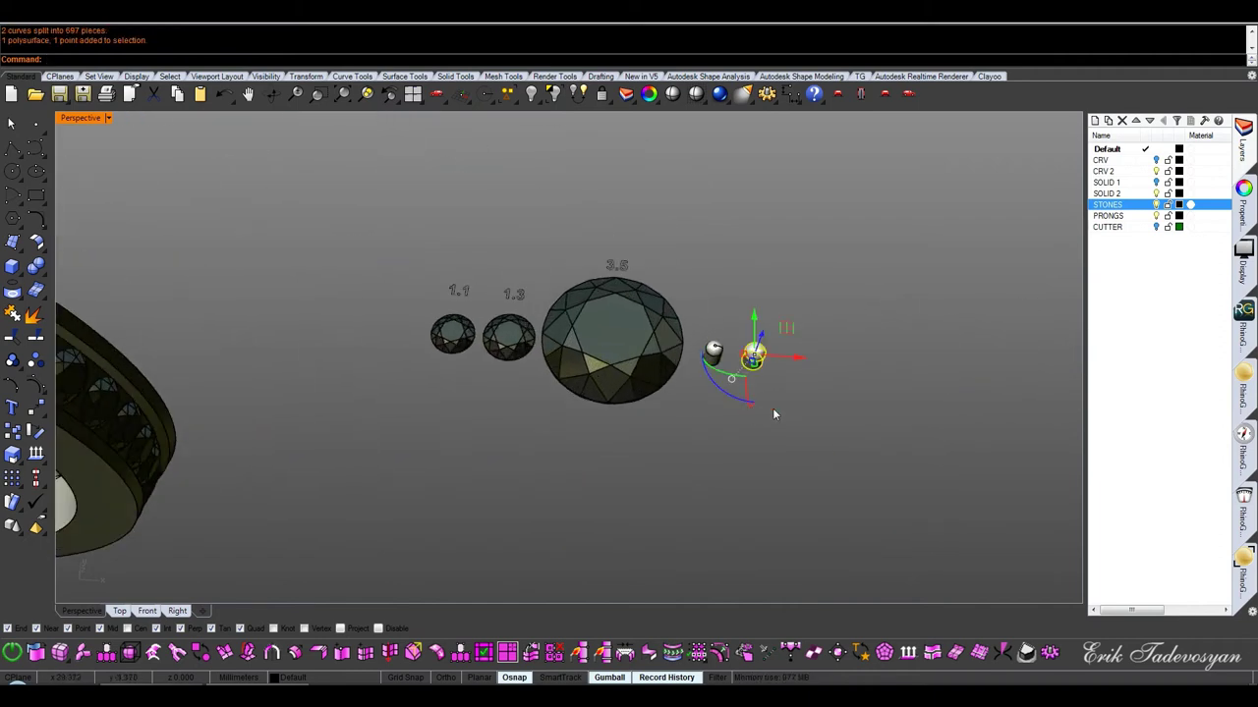
middle_click(803, 408)
left_click(850, 383)
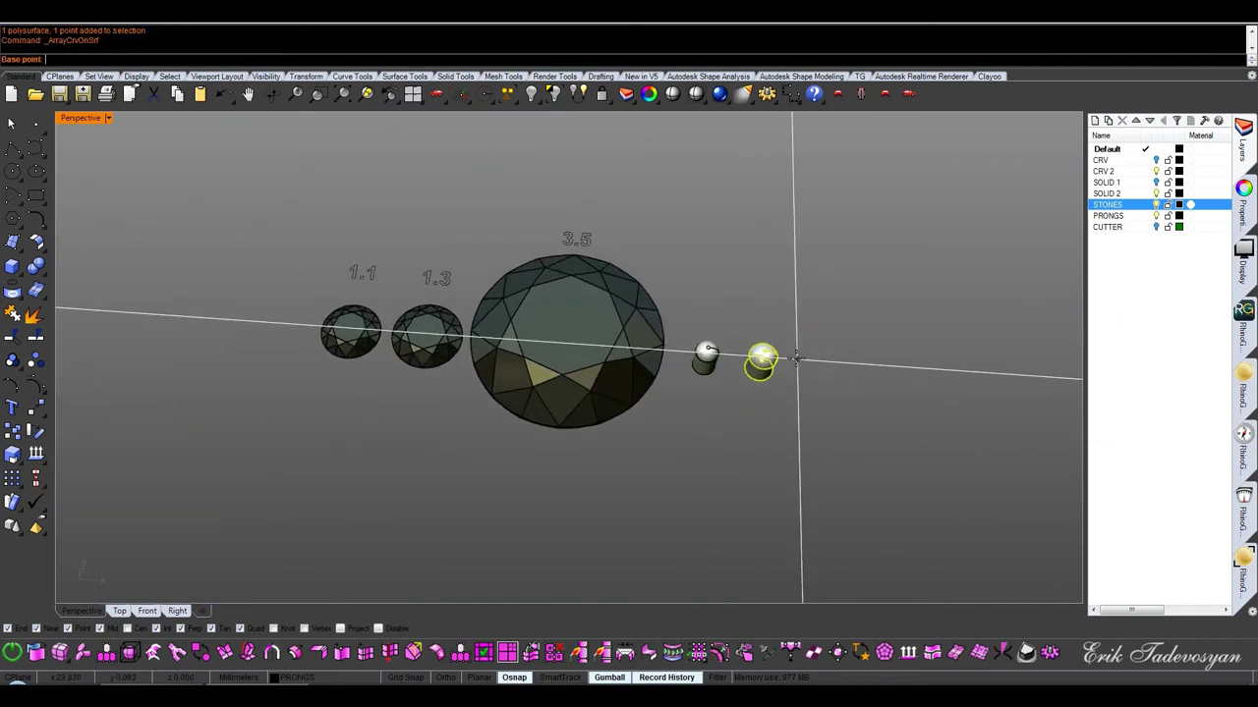
left_click(776, 358)
scroll(851, 399, "down", 2)
scroll(850, 399, "down", 3)
scroll(517, 338, "up", 1)
right_click_drag(517, 339, 536, 295, "shift")
scroll(535, 295, "up", 3)
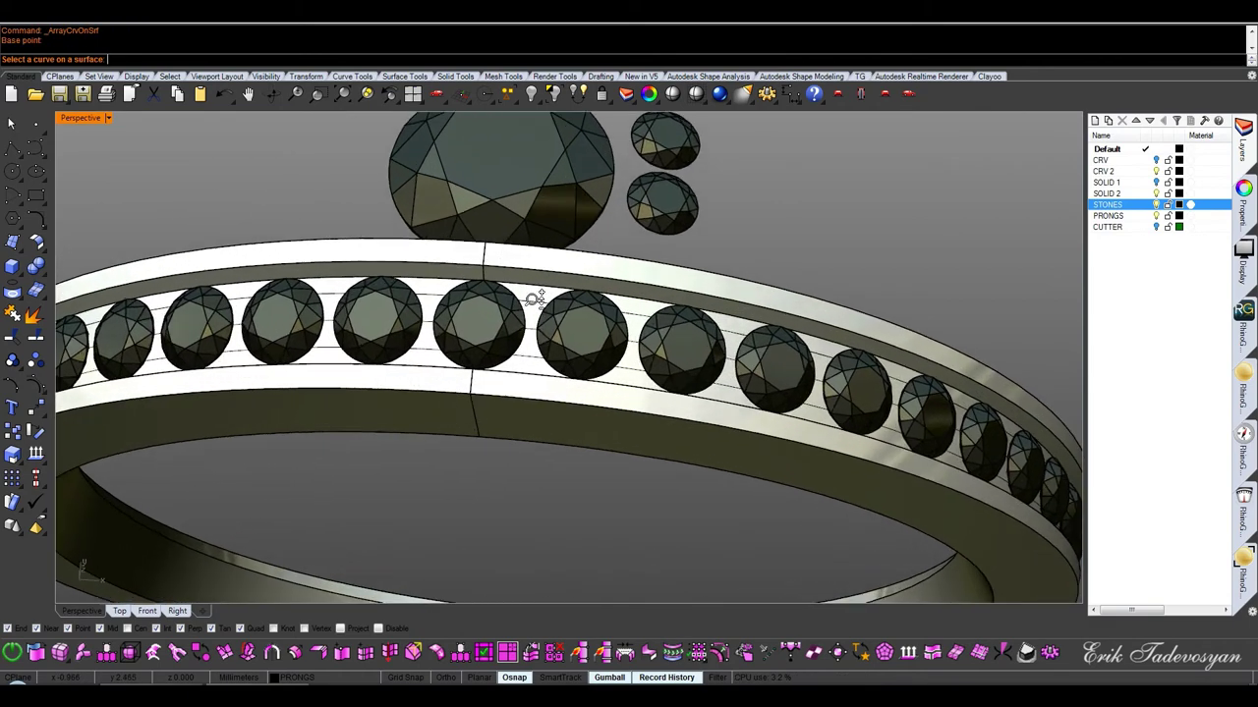
scroll(539, 282, "up", 2)
left_click(548, 268)
left_click(548, 268)
left_click(579, 285)
left_click(552, 262)
left_click(552, 264)
left_click(552, 262)
Place a second bead at the midpoint of the lower rail curve on the band surface
scroll(629, 256, "down", 5)
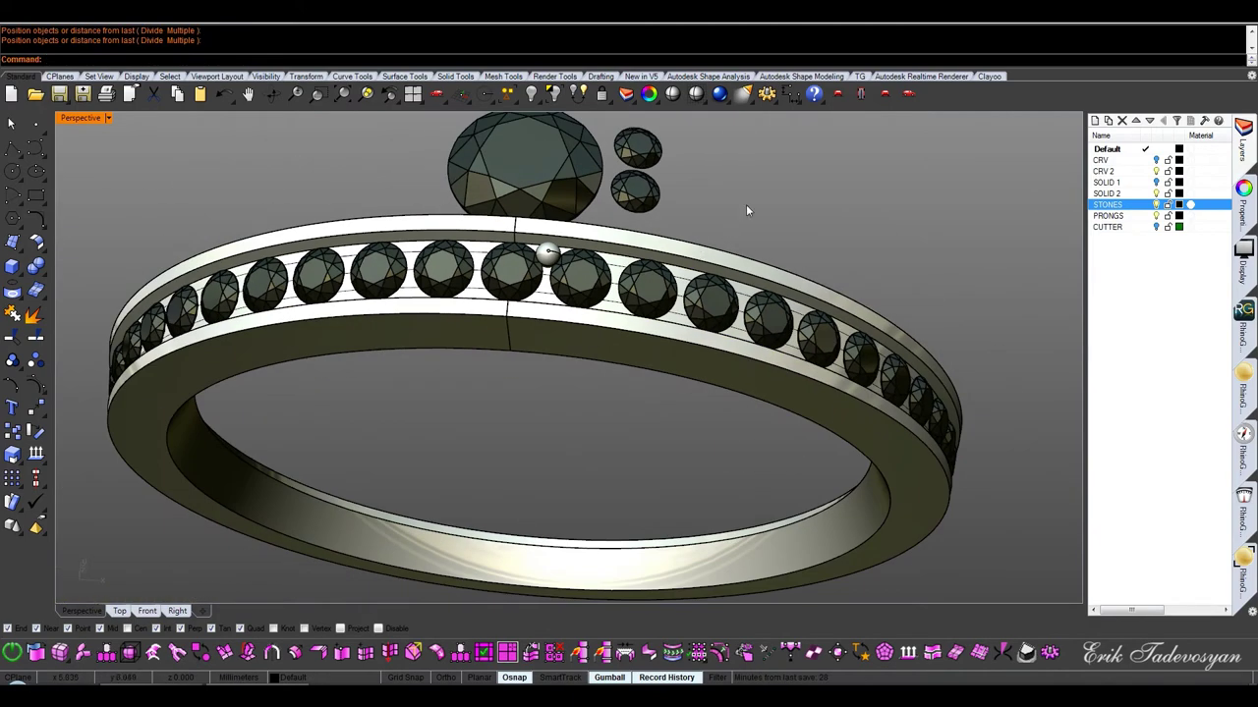
mouse_move(743, 213)
right_mouse_down()
mouse_move(898, 320)
mouse_move(632, 320)
right_mouse_up()
scroll(898, 320, "down", 3)
scroll(869, 310, "up", 10)
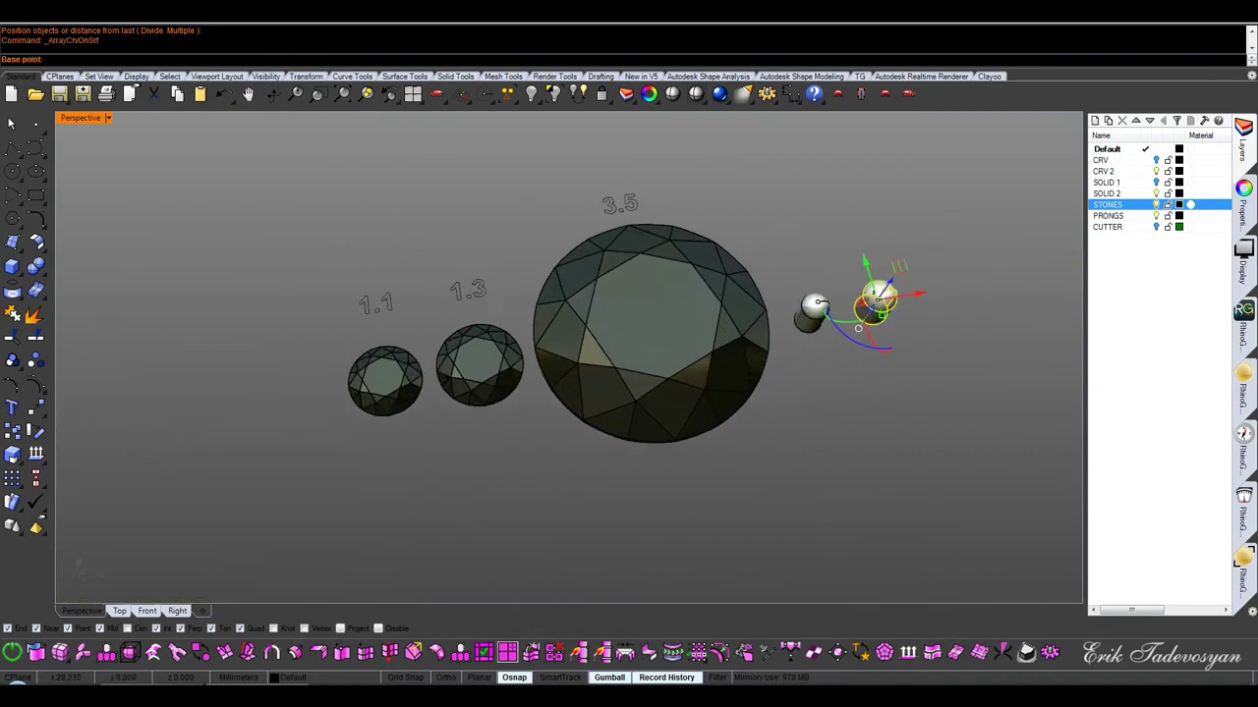
left_click(910, 312)
scroll(910, 313, "down", 5)
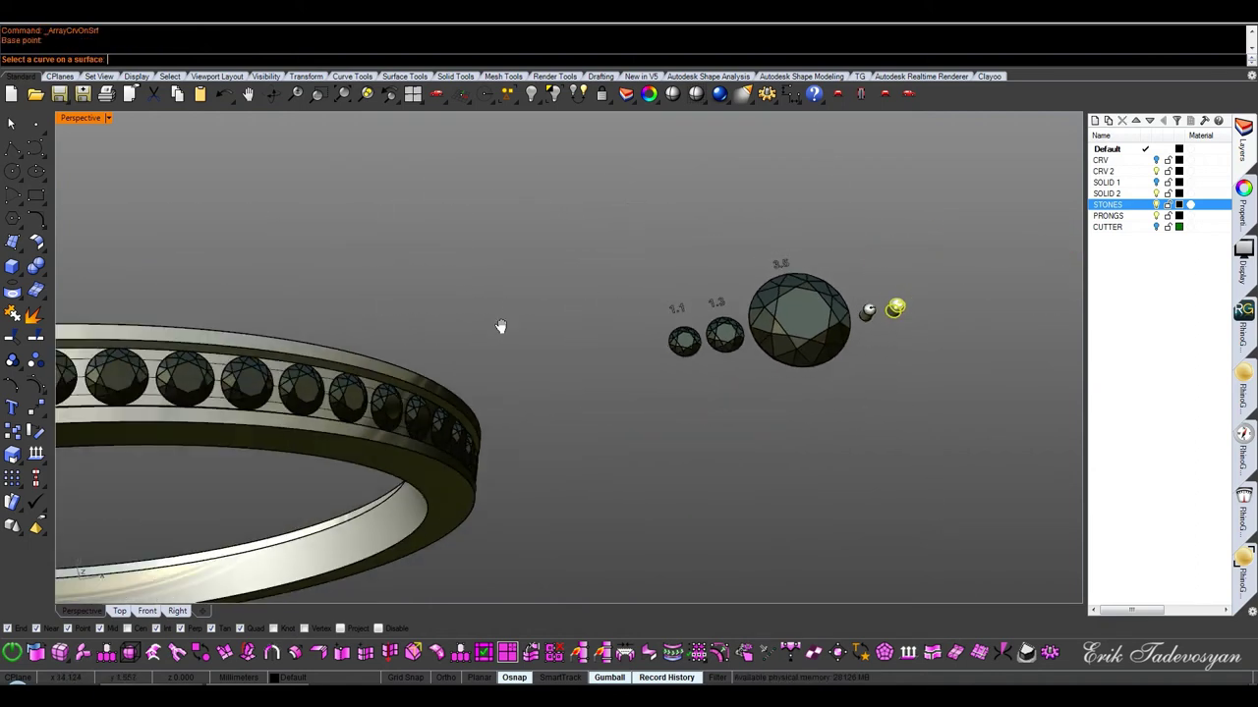
right_click_drag(494, 337, 389, 349)
scroll(390, 349, "up", 4)
scroll(389, 349, "up", 3)
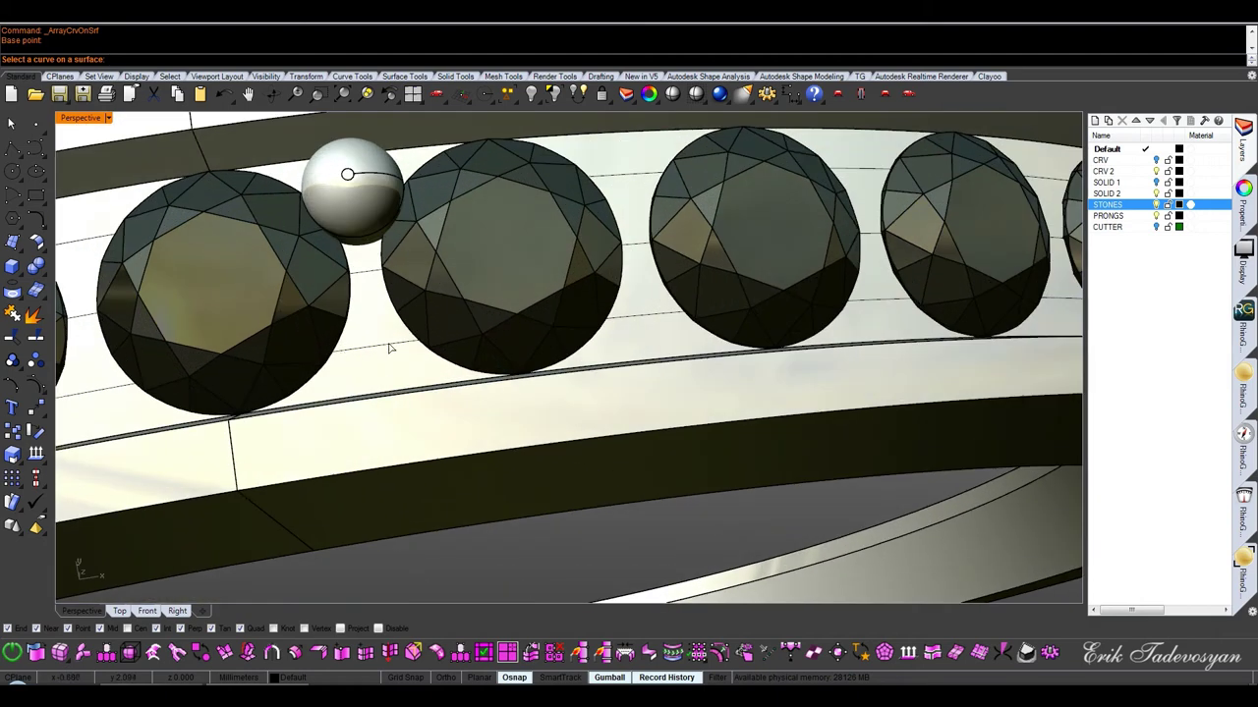
left_click(388, 348)
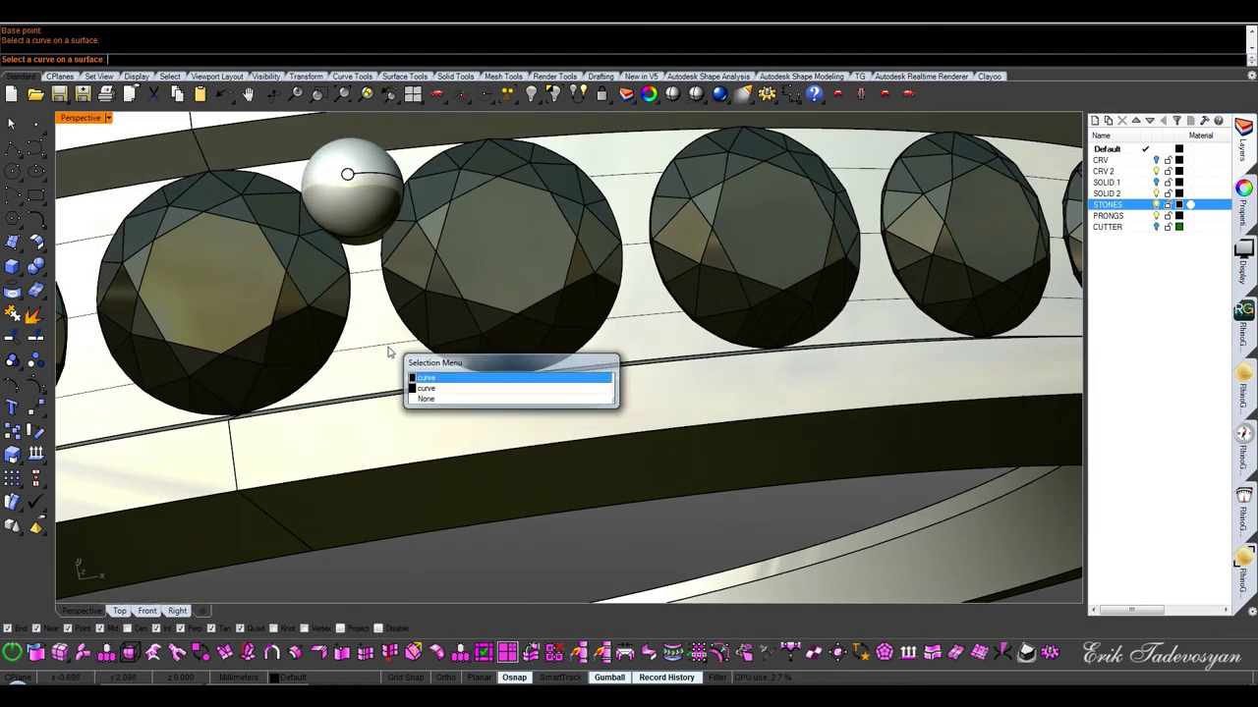
key("Return")
left_click(383, 359)
left_click(375, 346)
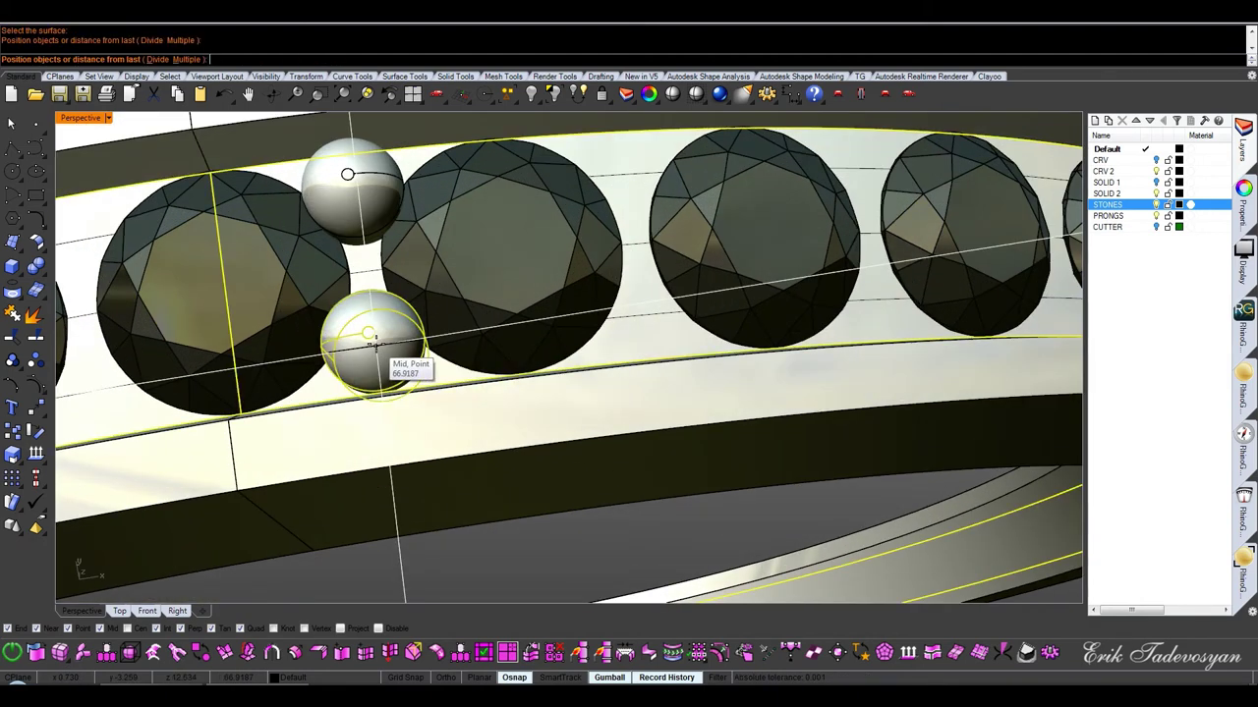
key("Return")
Group the two beads and hide the stones and split curves
left_click(373, 354)
left_click(352, 187, "shift")
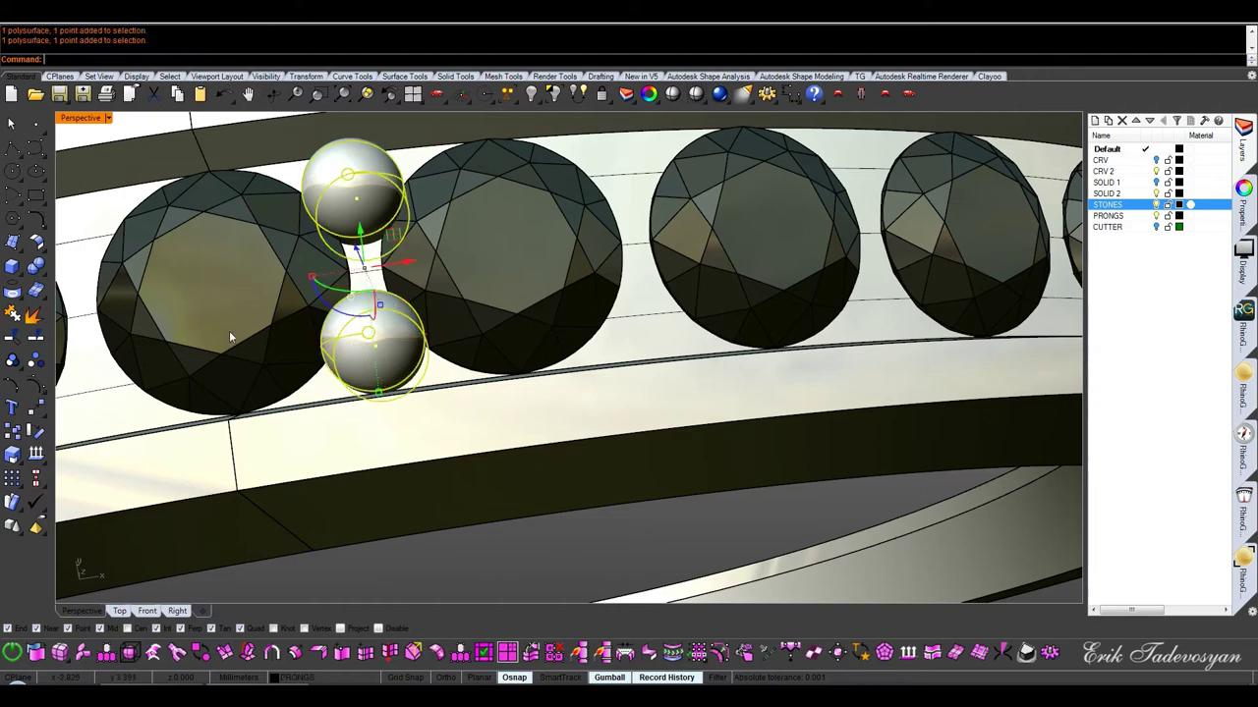
left_click(14, 361)
left_click(482, 431, "shift")
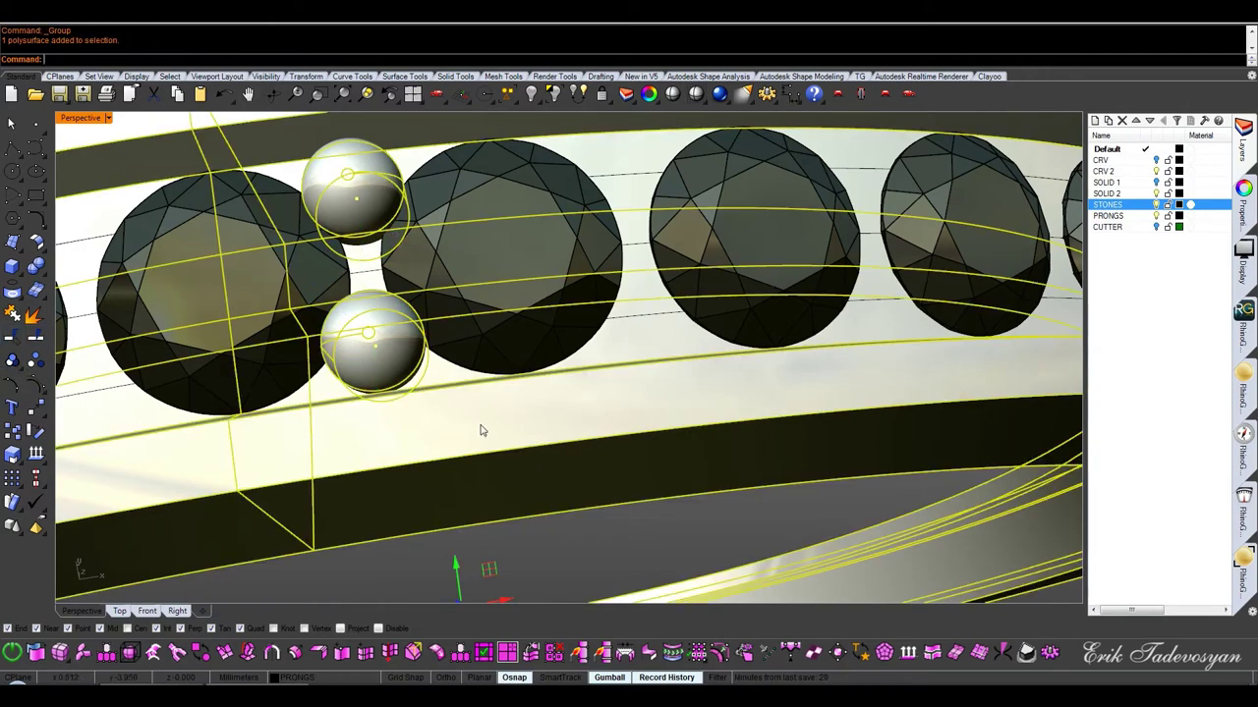
left_click(530, 94)
Polar-array the grouped beads about the origin with 54 items around the ring
left_click(390, 320)
key("ctrl+F2")
middle_click(578, 328)
key("Escape")
type("0")
key("Return")
key("Return")
key("Return")
key("ctrl+F1")
Group the band with its beads and move it to the SOLID 2 layer
scroll(624, 314, "down", 2)
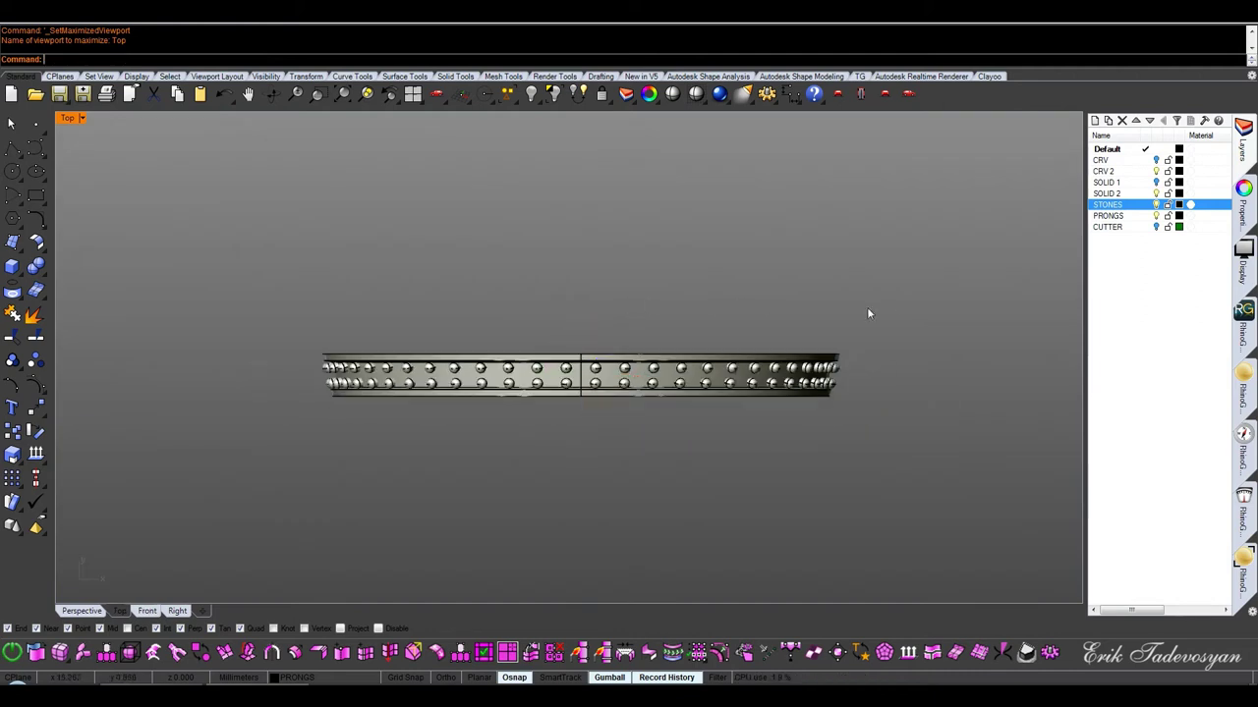
left_click_drag(387, 481, 221, 472)
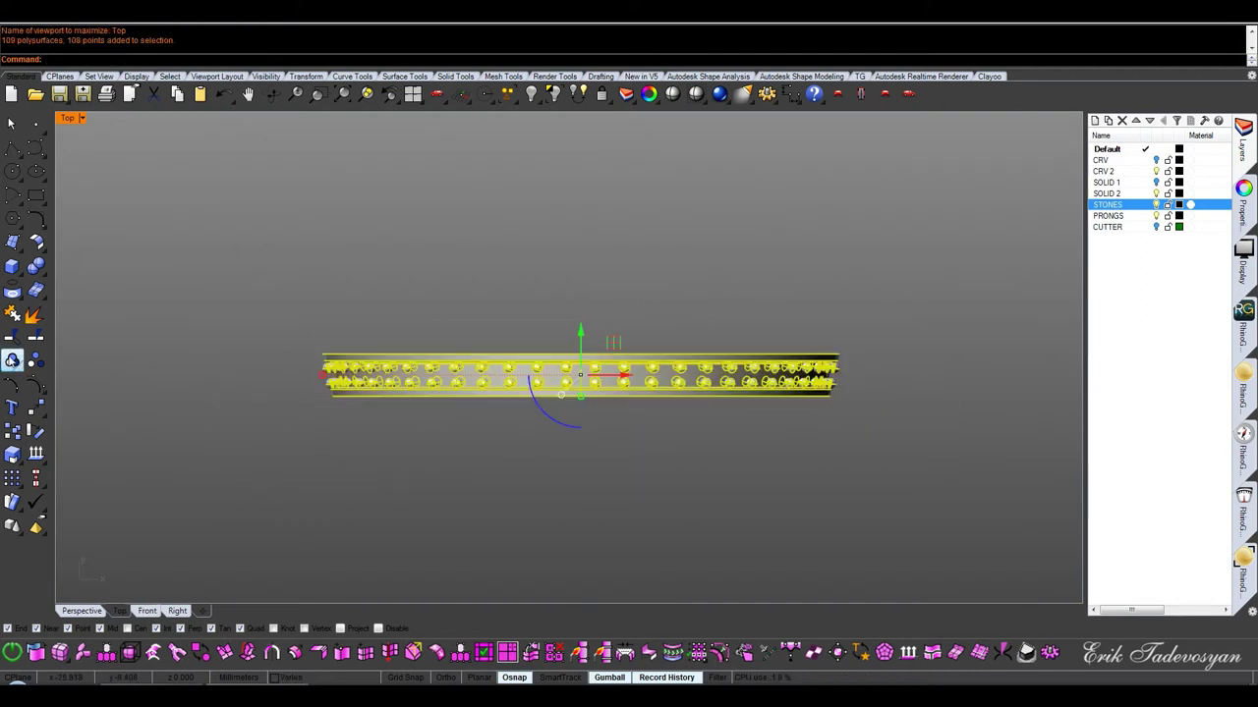
left_click(12, 360)
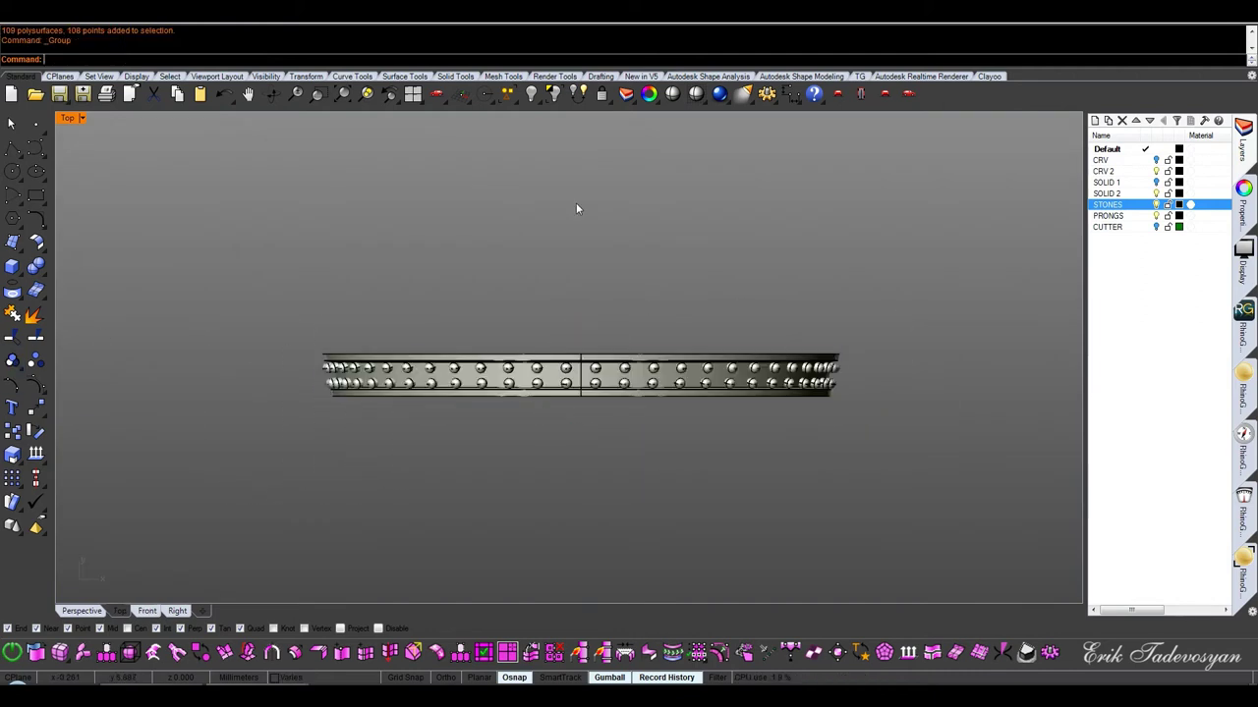
right_click(1109, 196)
left_click(806, 386)
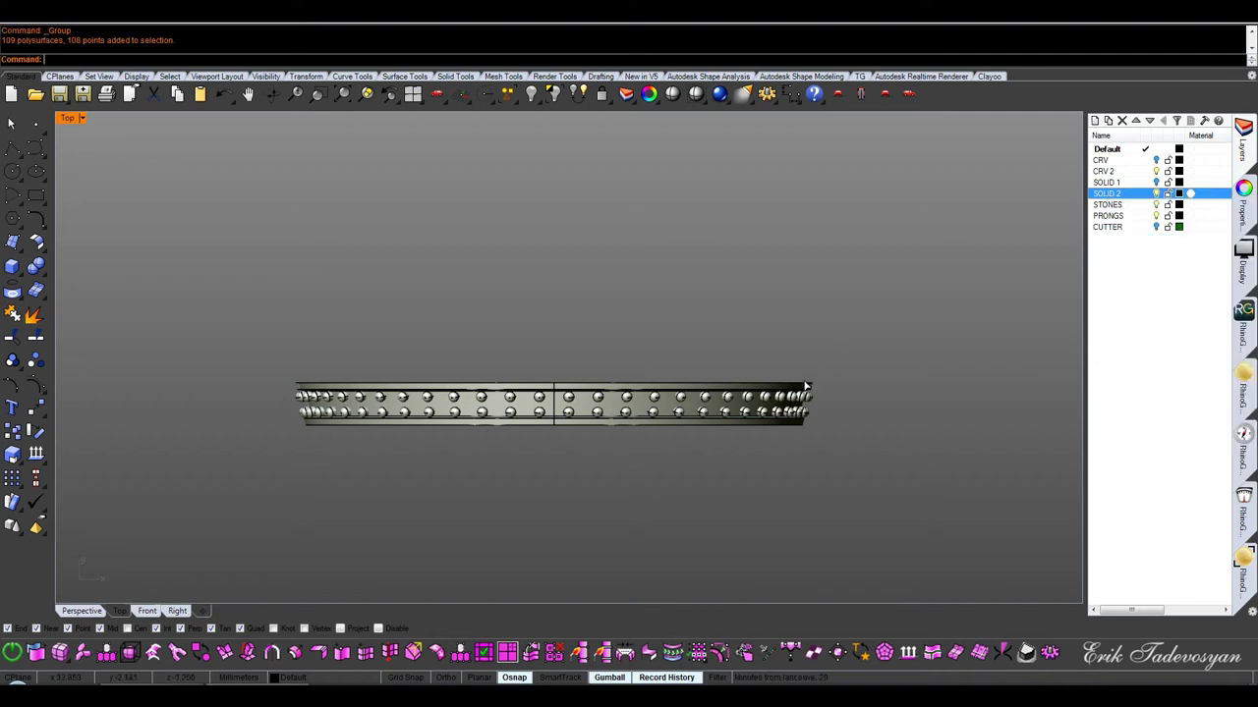
right_click(1104, 196)
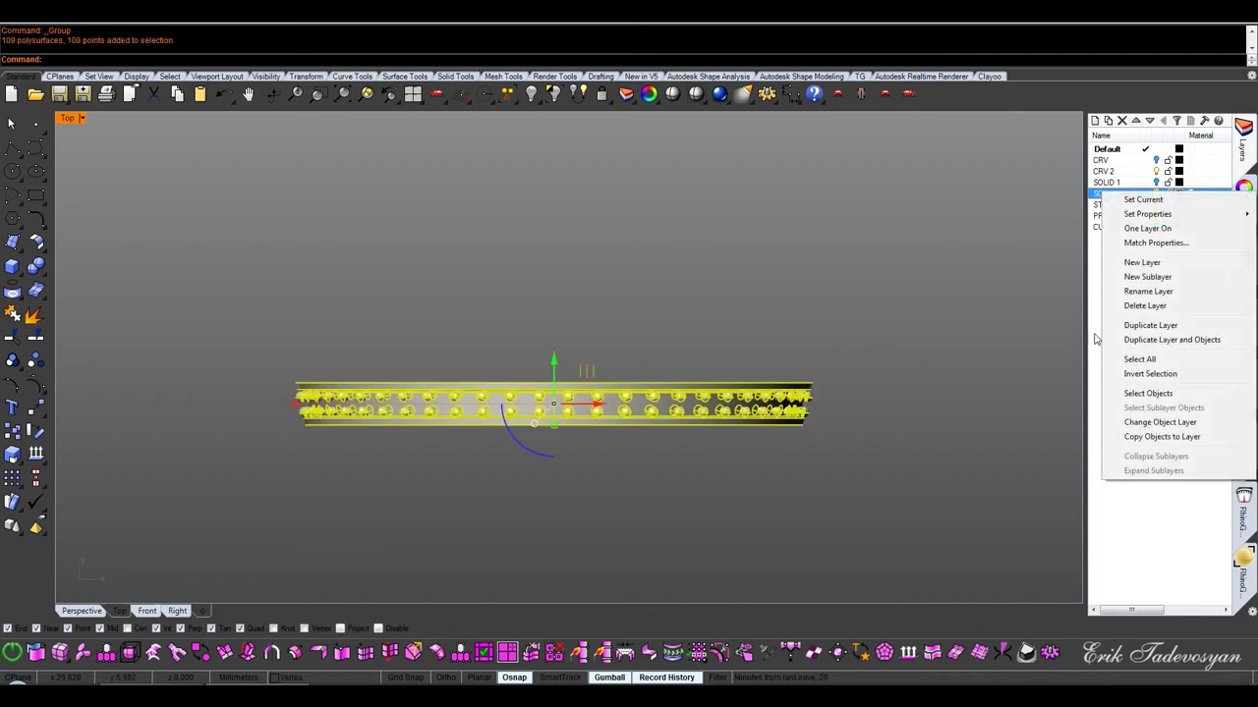
left_click(1140, 422)
left_click(635, 350)
Turn on the SOLID 1 layer to show the crown
key("ctrl+F4")
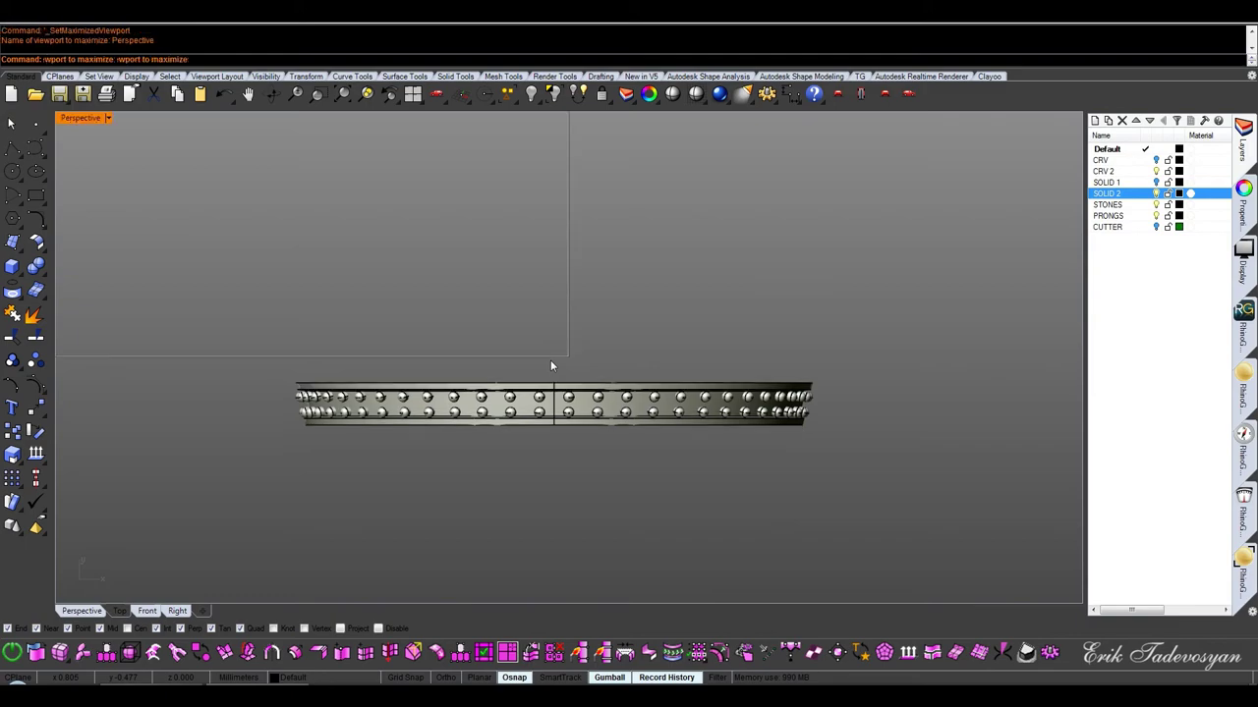
right_click_drag(640, 387, 548, 351)
scroll(549, 351, "down", 10)
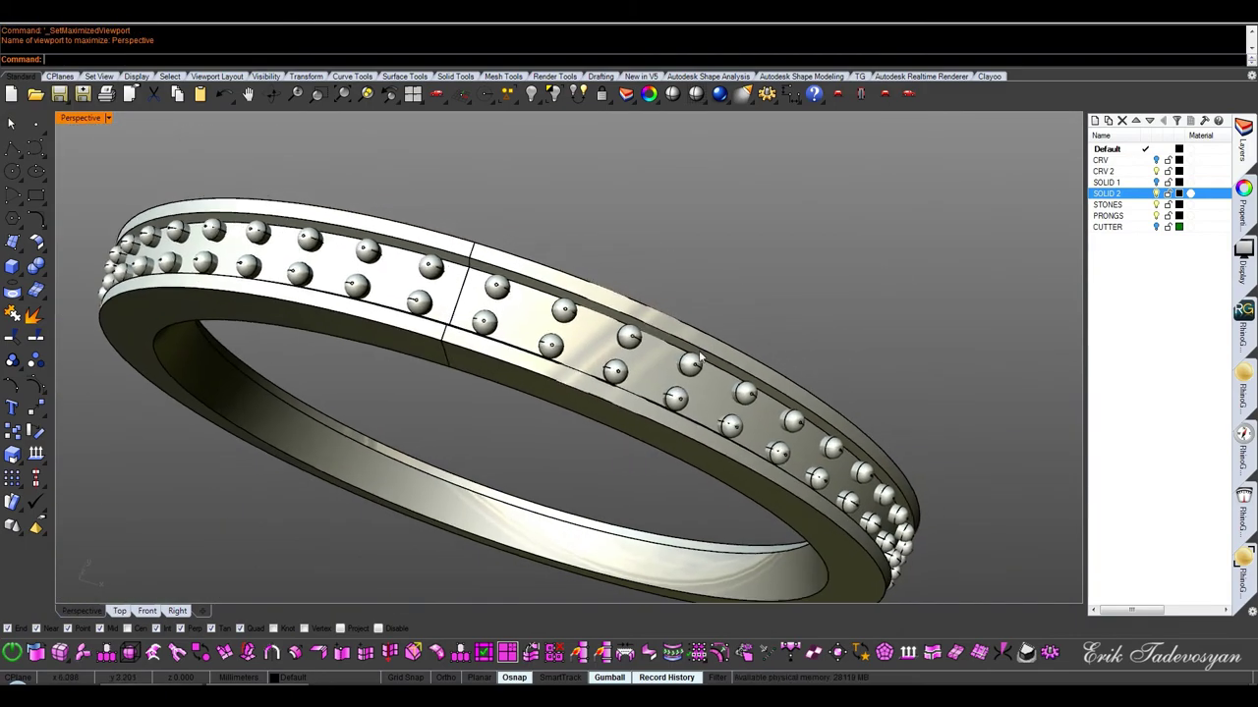
left_click(1155, 182)
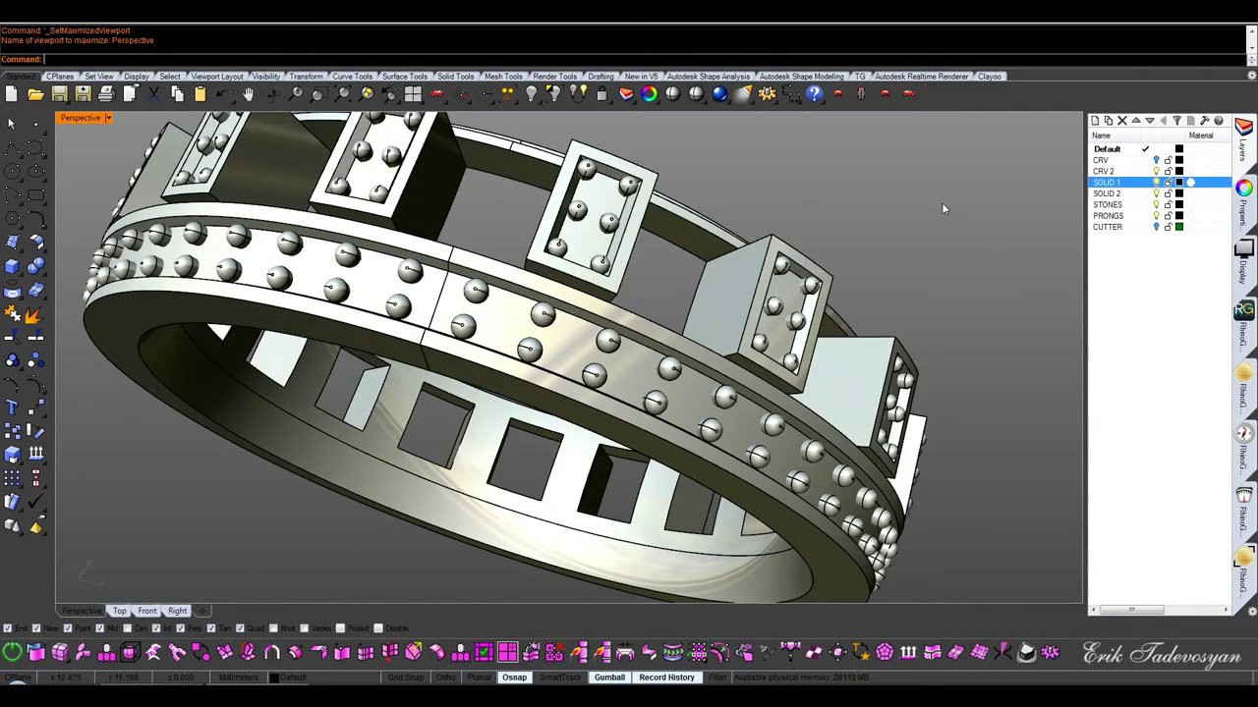
Select the band and its channel stones and hide all other parts
scroll(941, 202, "down", 3)
mouse_move(941, 202)
right_mouse_down()
mouse_move(707, 383)
mouse_move(561, 211)
mouse_move(732, 341)
mouse_move(706, 333)
right_mouse_up()
scroll(705, 332, "up", 2)
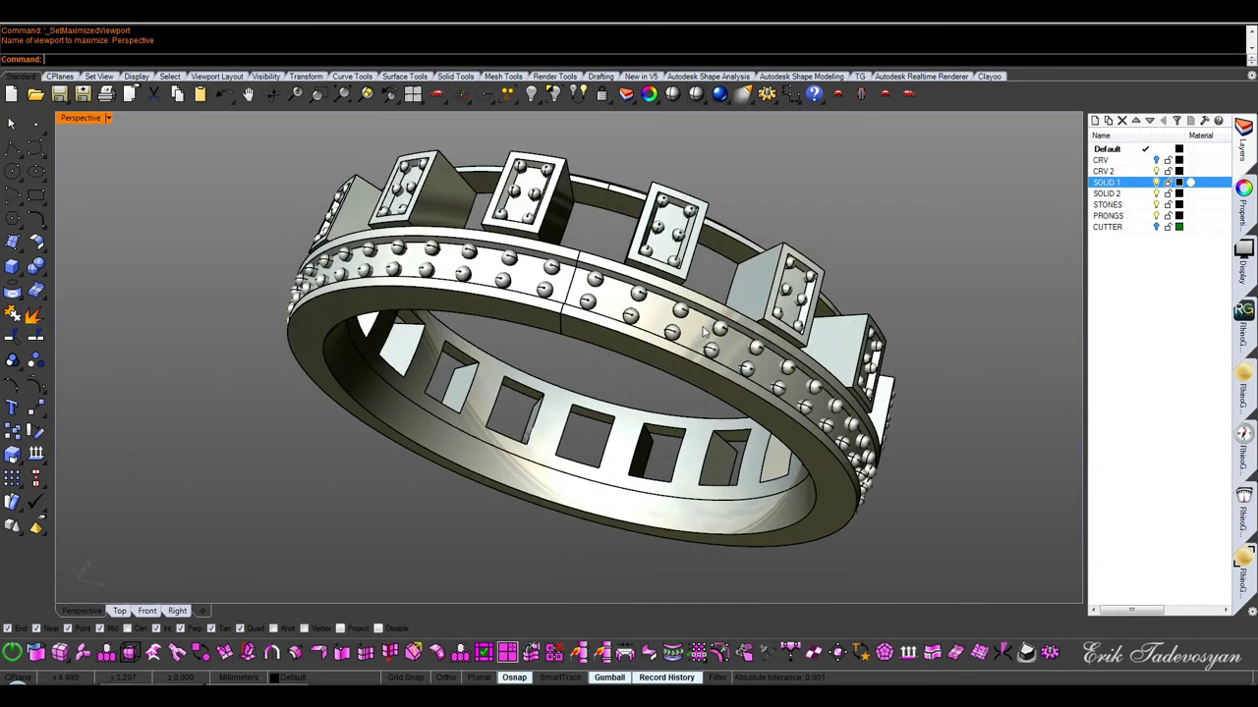
scroll(643, 318, "up", 4)
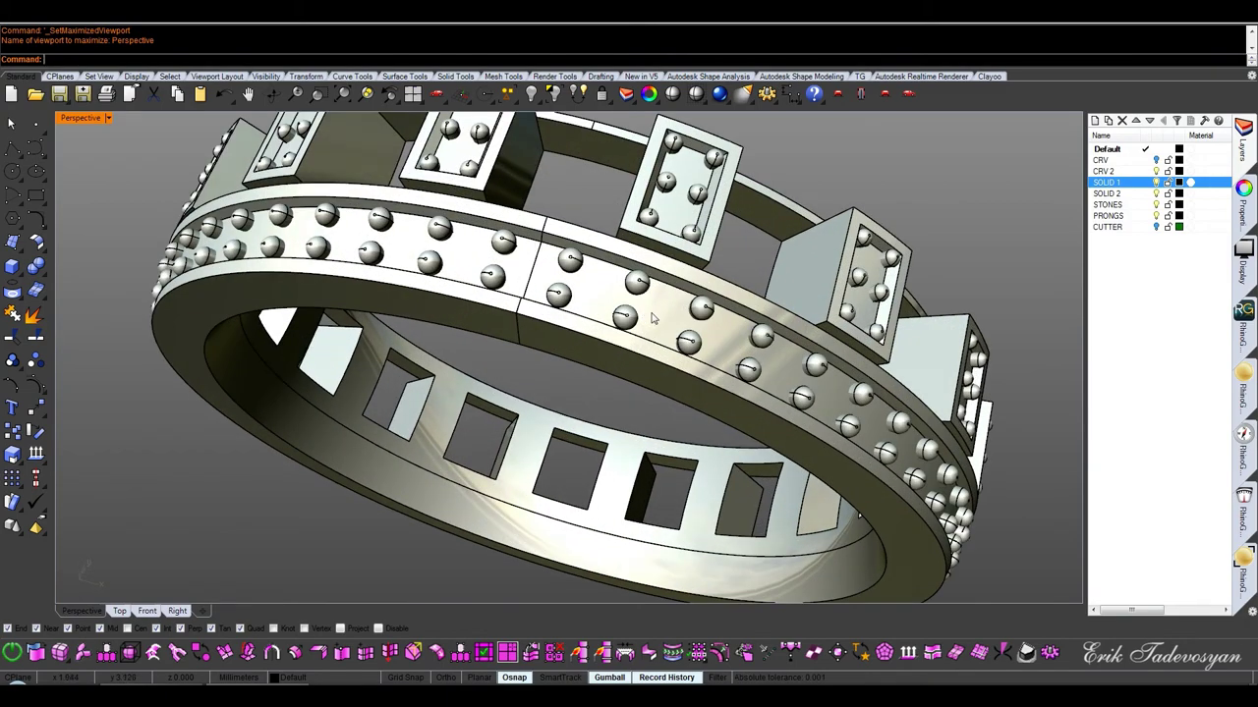
scroll(651, 317, "down", 3)
right_click_drag(650, 317, 644, 294)
left_click(609, 339)
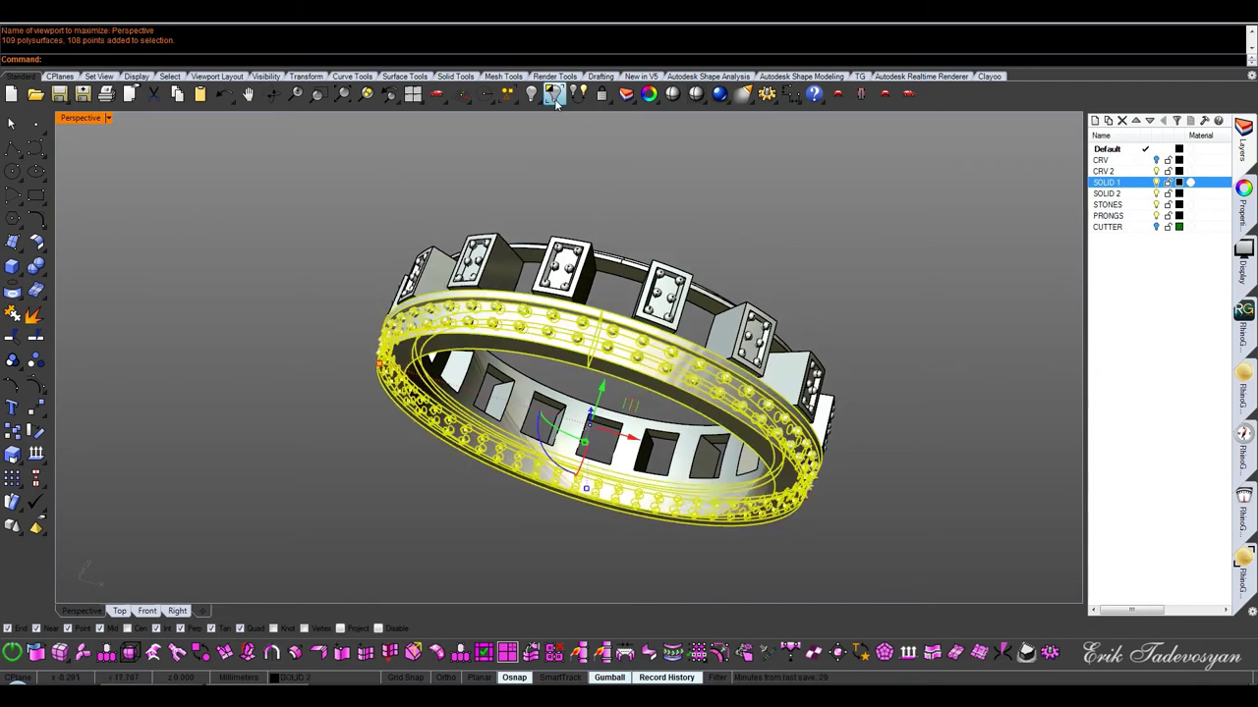
left_click(554, 94)
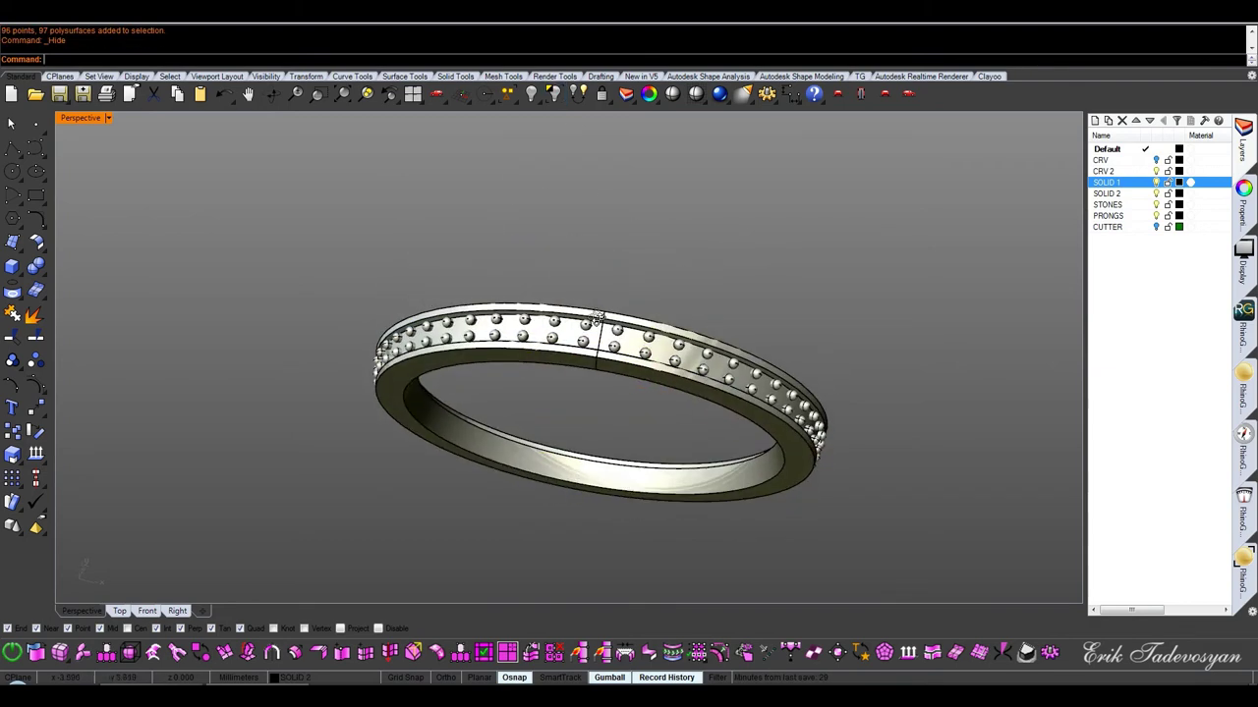
Ungroup the band parts, boolean-union them into one solid, and delete leftovers
right_click(37, 362)
left_click_drag(240, 562, 242, 560)
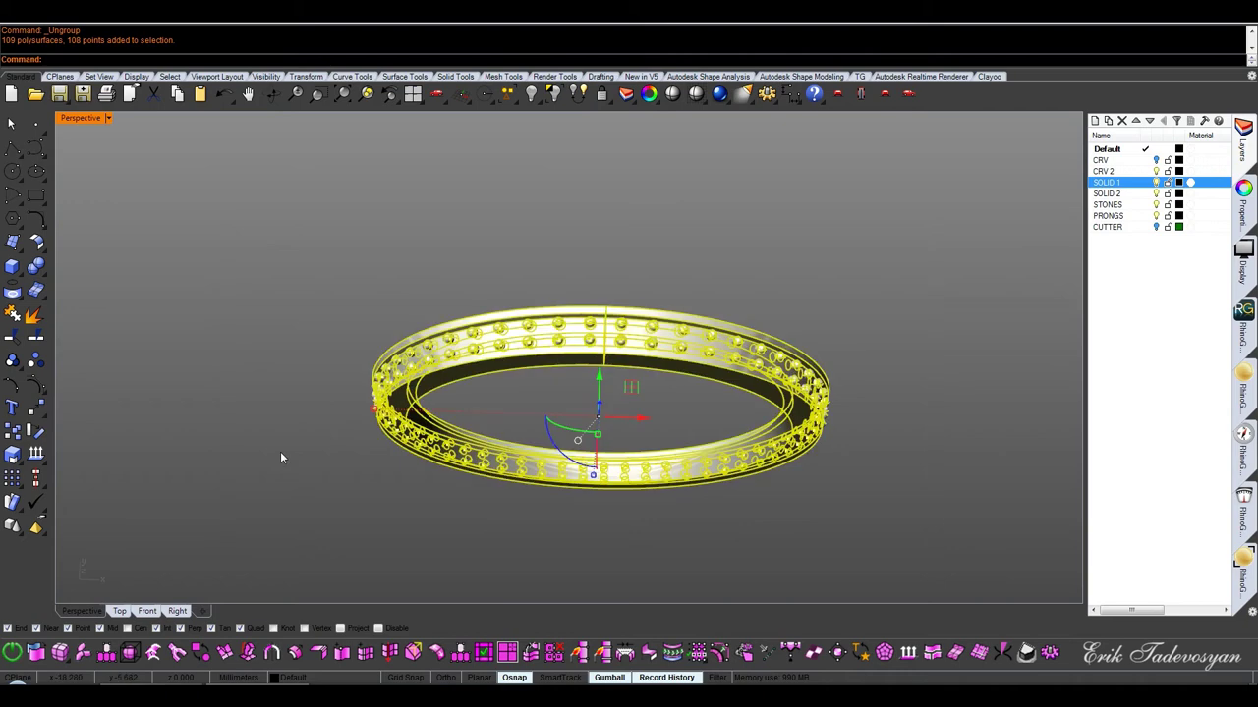
left_click(12, 362)
left_click(107, 432)
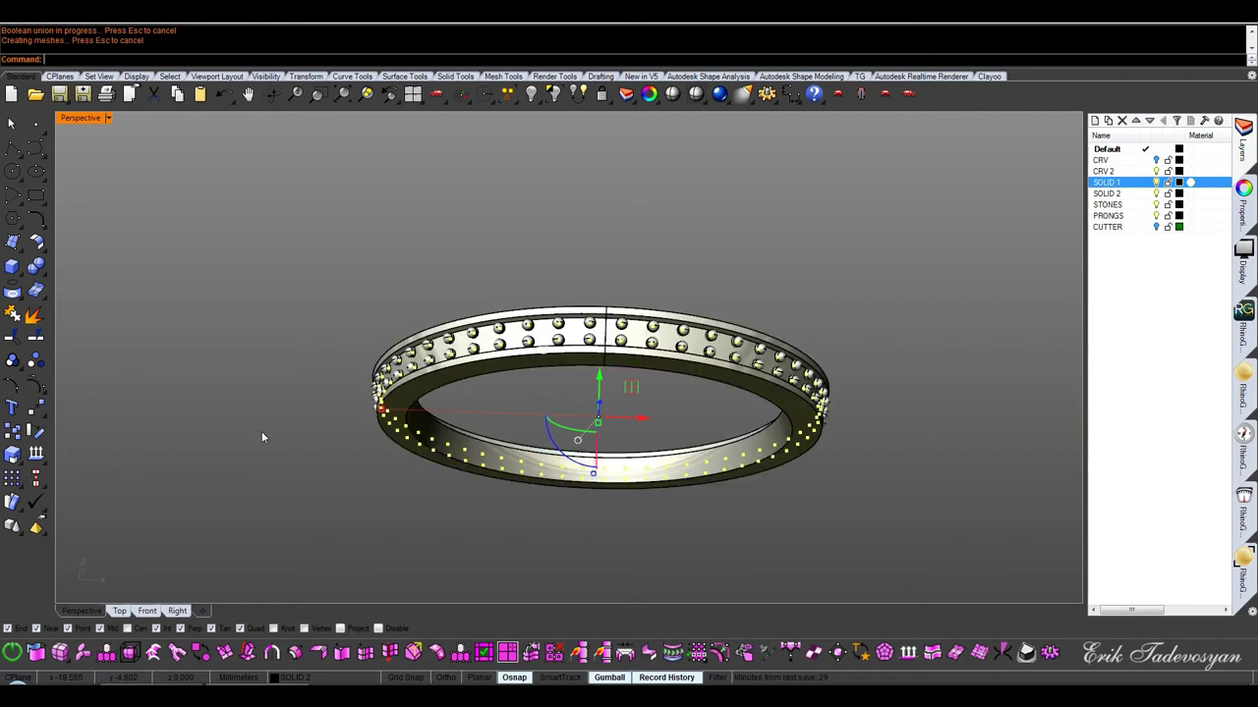
key("Delete")
Swap visibility to hide the band and show the other parts
mouse_move(634, 371)
right_mouse_down()
mouse_move(461, 202)
mouse_move(794, 217)
mouse_move(570, 113)
right_mouse_up()
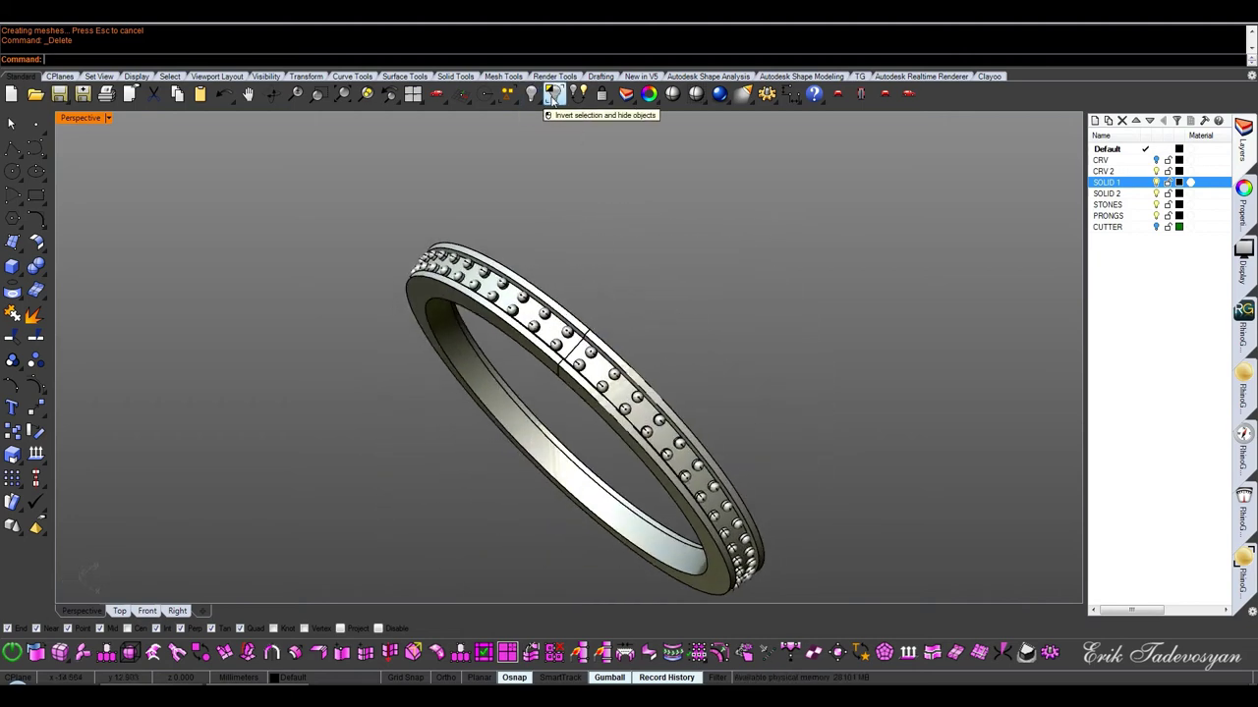
left_click(577, 94)
right_click_drag(592, 253, 629, 246)
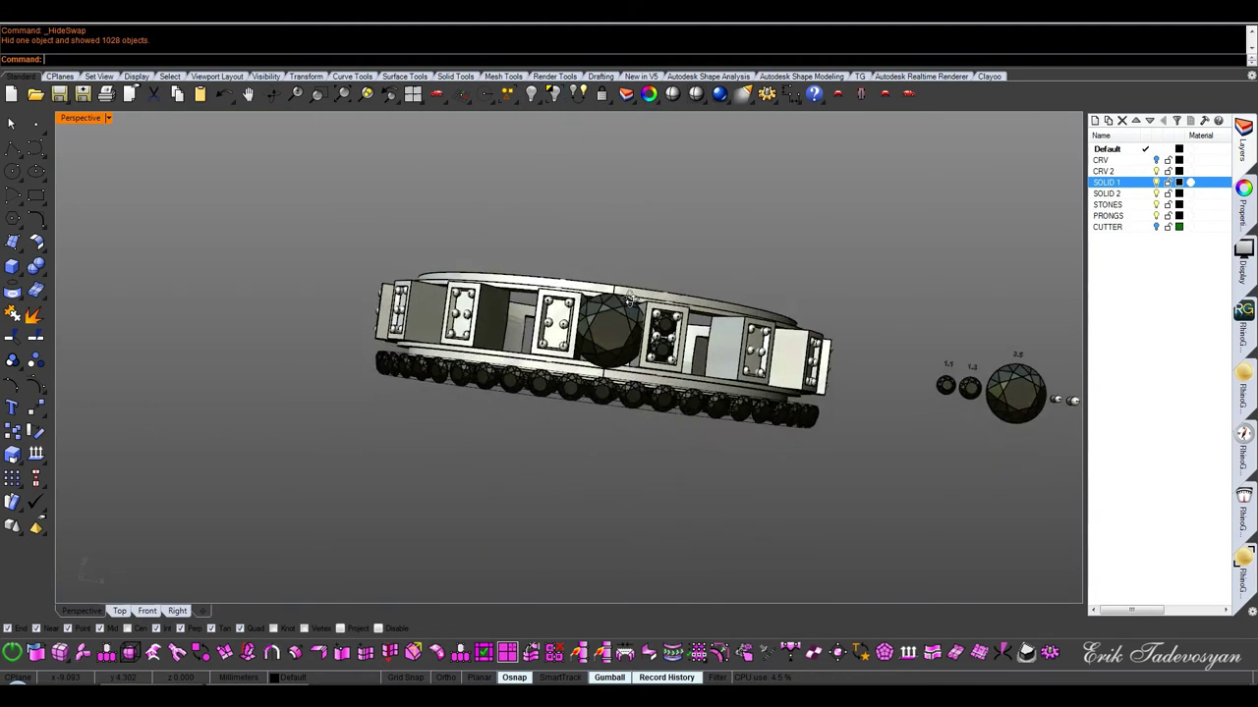
Isolate the crown band and its box settings by hiding everything else
key("ctrl+a")
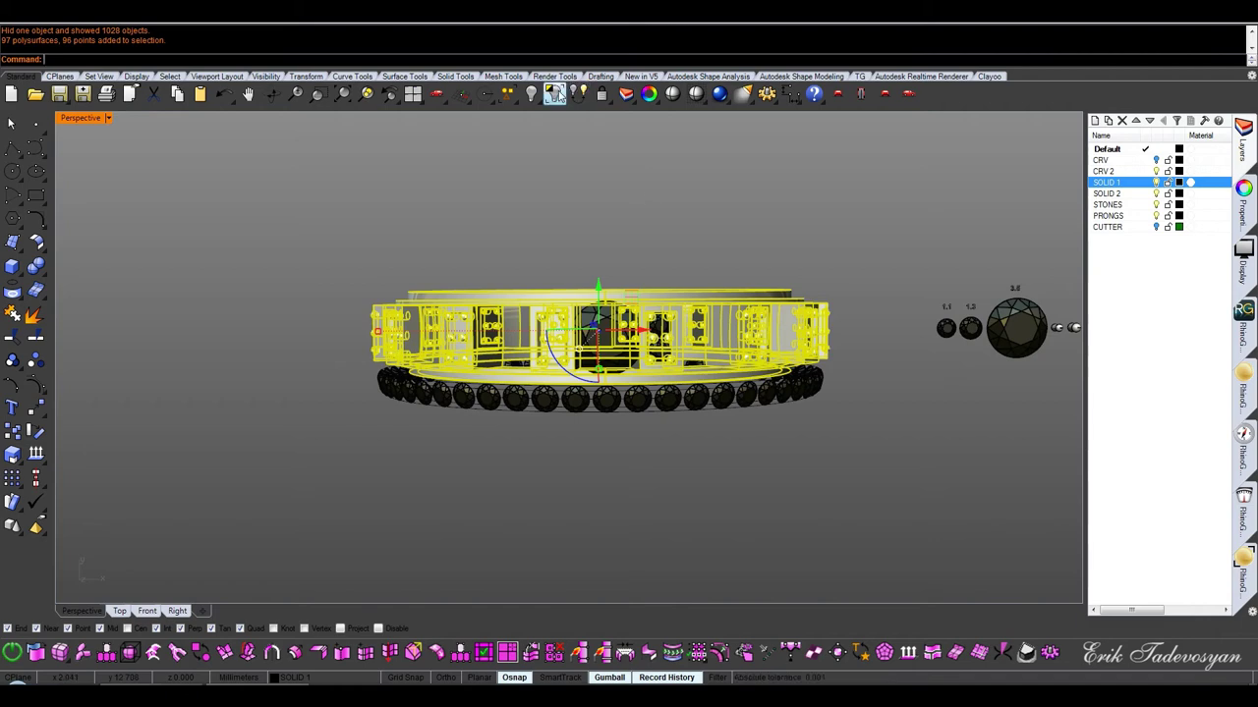
left_click(554, 93)
right_click_drag(631, 202, 609, 286)
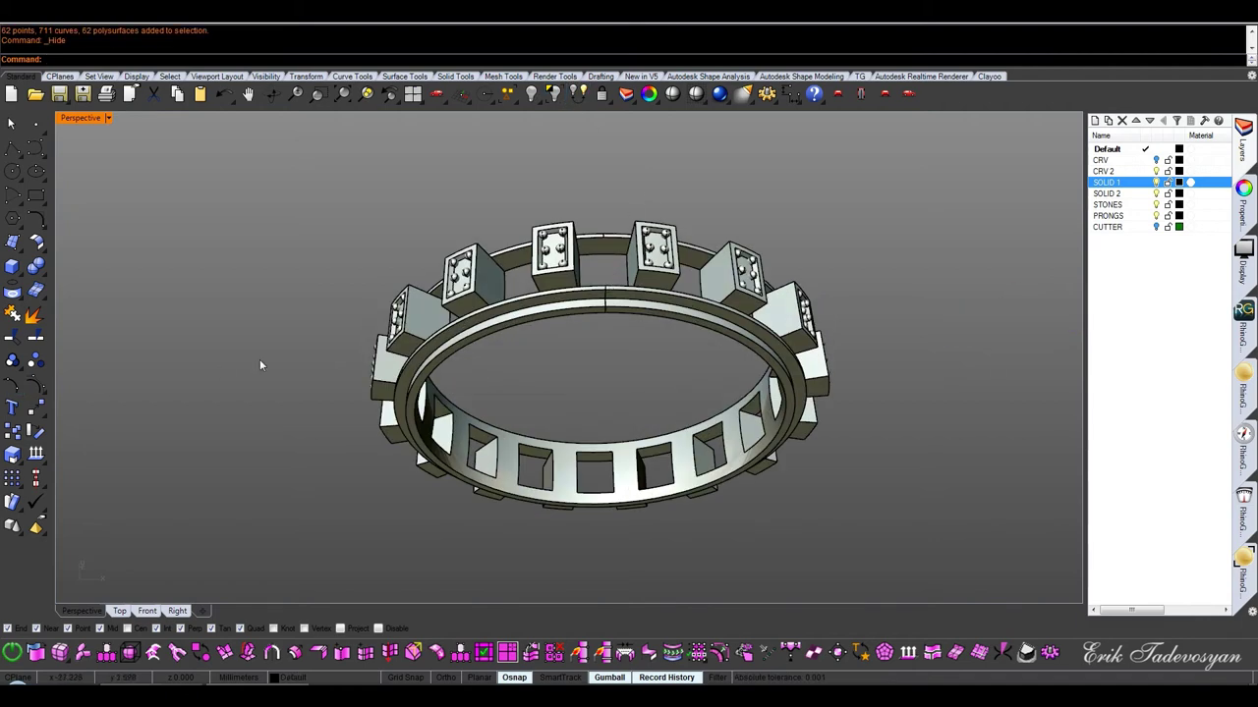
Ungroup the crown parts, boolean-union them into one solid, and delete leftovers
key("ctrl+a")
right_click(35, 360)
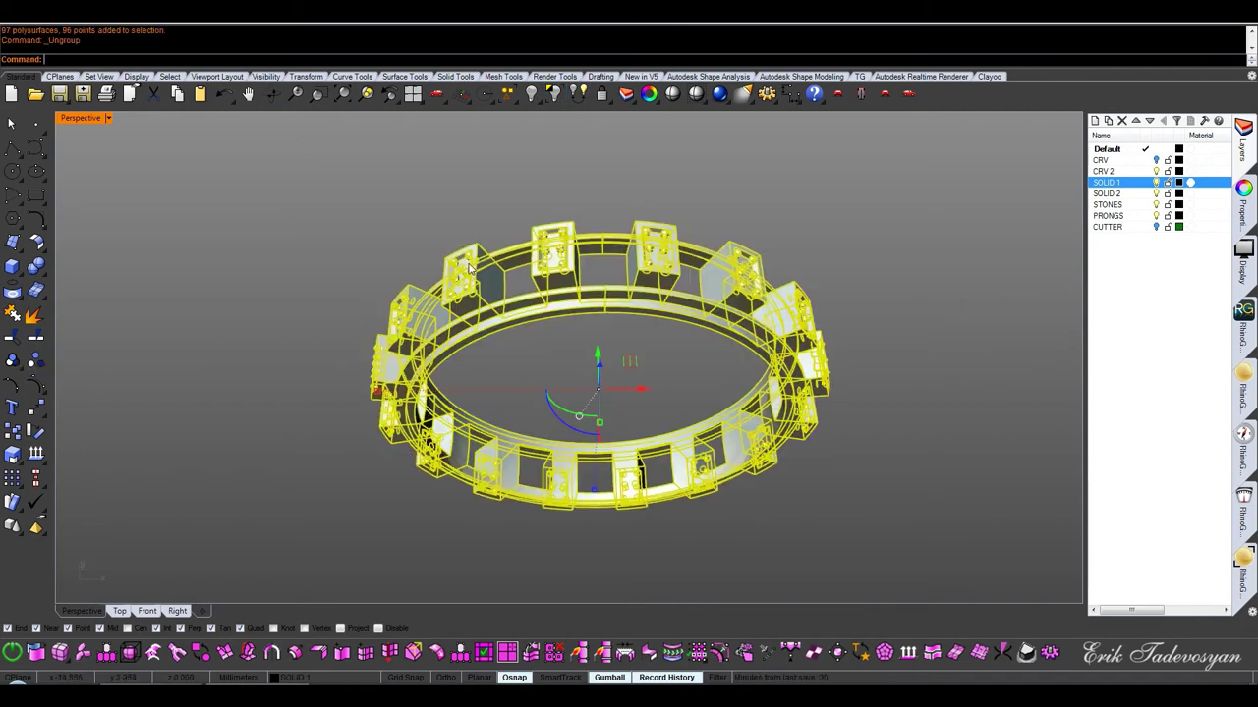
key("Escape")
key("ctrl+a")
middle_click(202, 461)
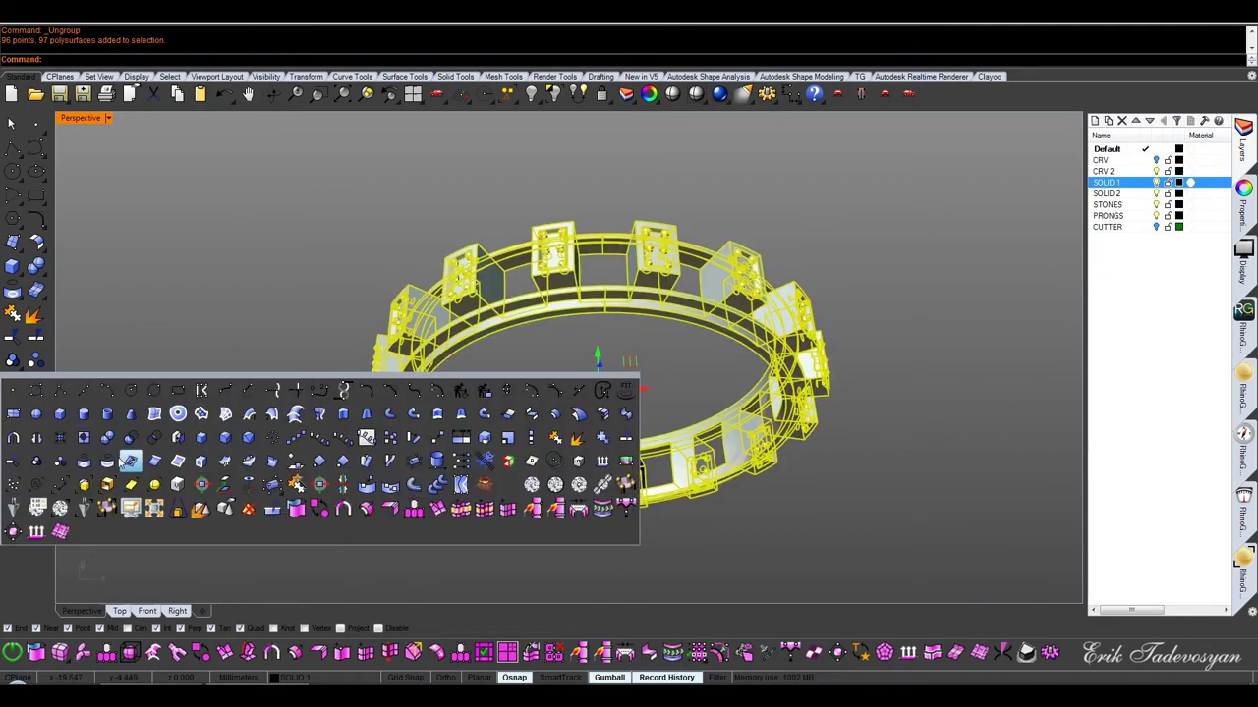
left_click(107, 439)
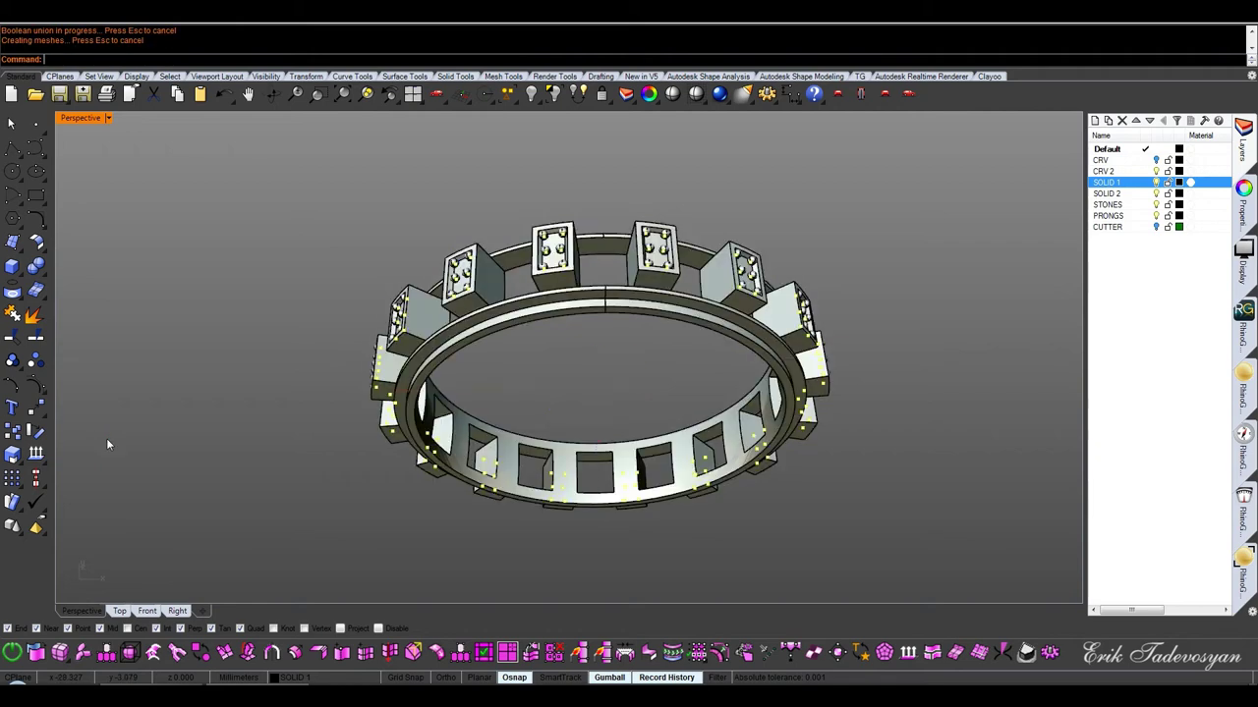
right_click_drag(639, 462, 624, 475)
key("Delete")
right_click_drag(590, 364, 594, 383)
left_click(641, 304)
Show all ring parts, then hide the pavé band and its channel stones
left_click(682, 233)
left_click(530, 93)
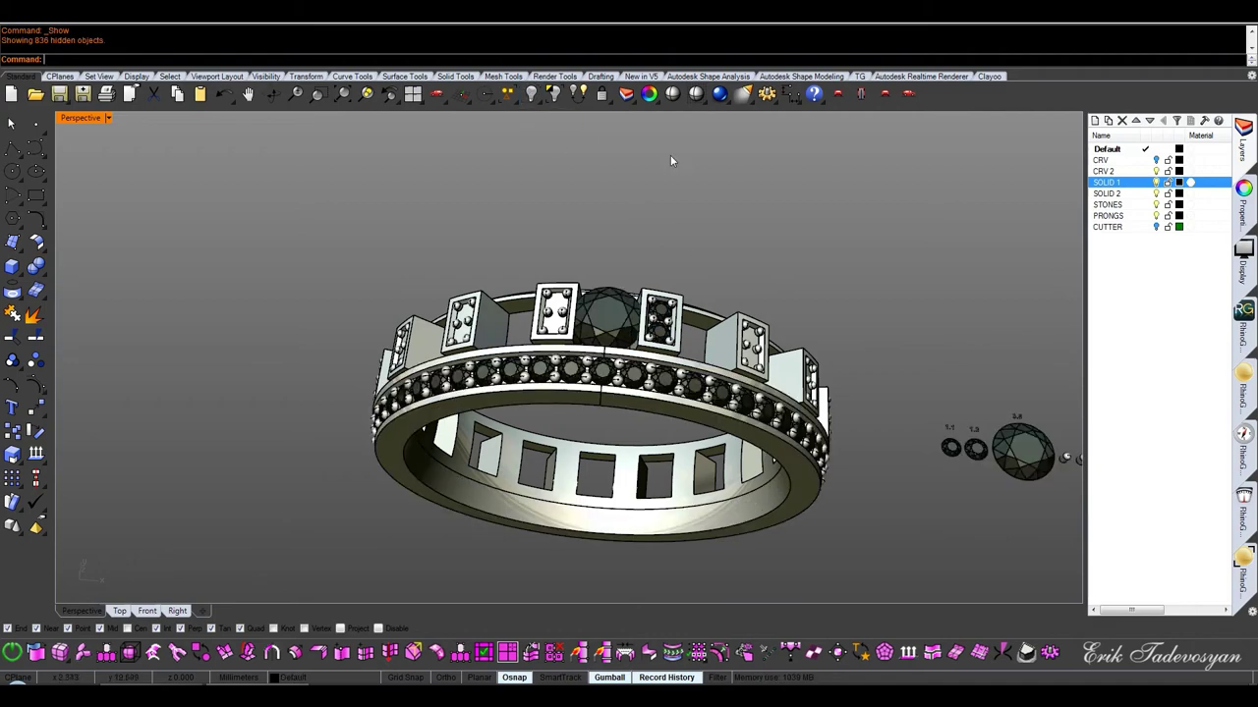
mouse_move(733, 250)
right_mouse_down()
mouse_move(735, 314)
mouse_move(743, 218)
mouse_move(680, 243)
mouse_move(1002, 461)
mouse_move(973, 462)
mouse_move(958, 383)
right_mouse_up()
scroll(601, 393, "up", 3)
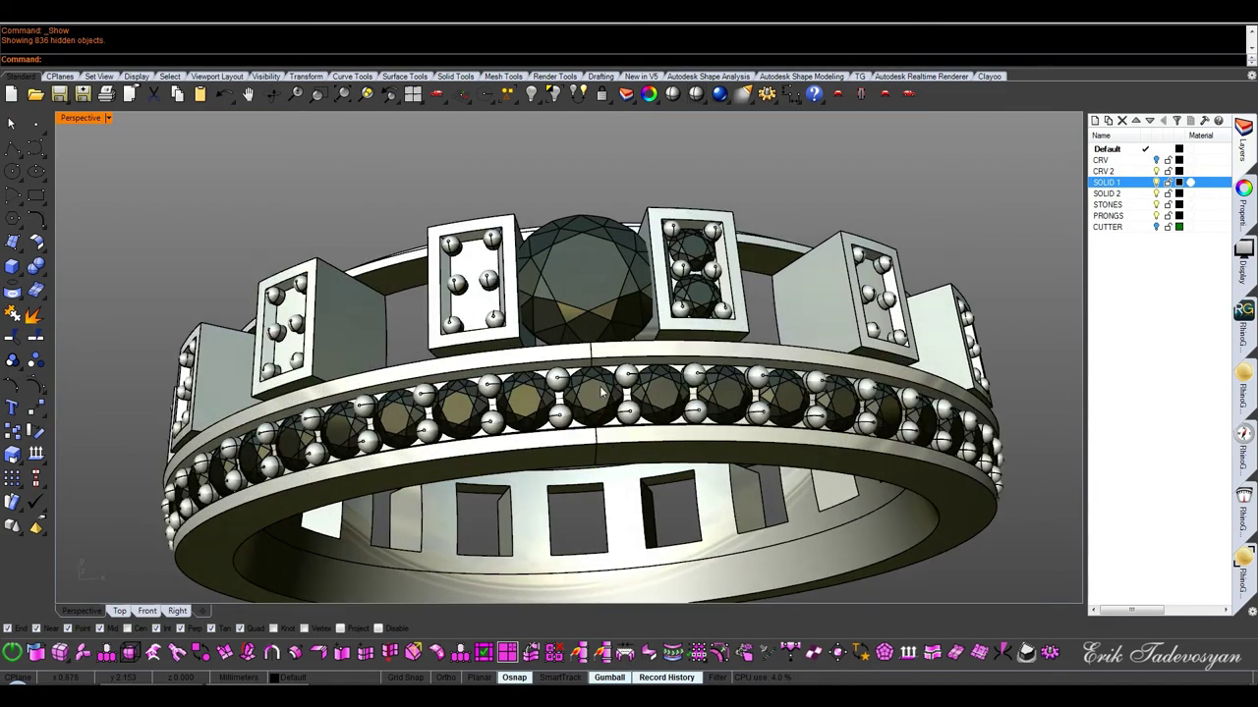
left_click(601, 393)
left_click(599, 352, "shift")
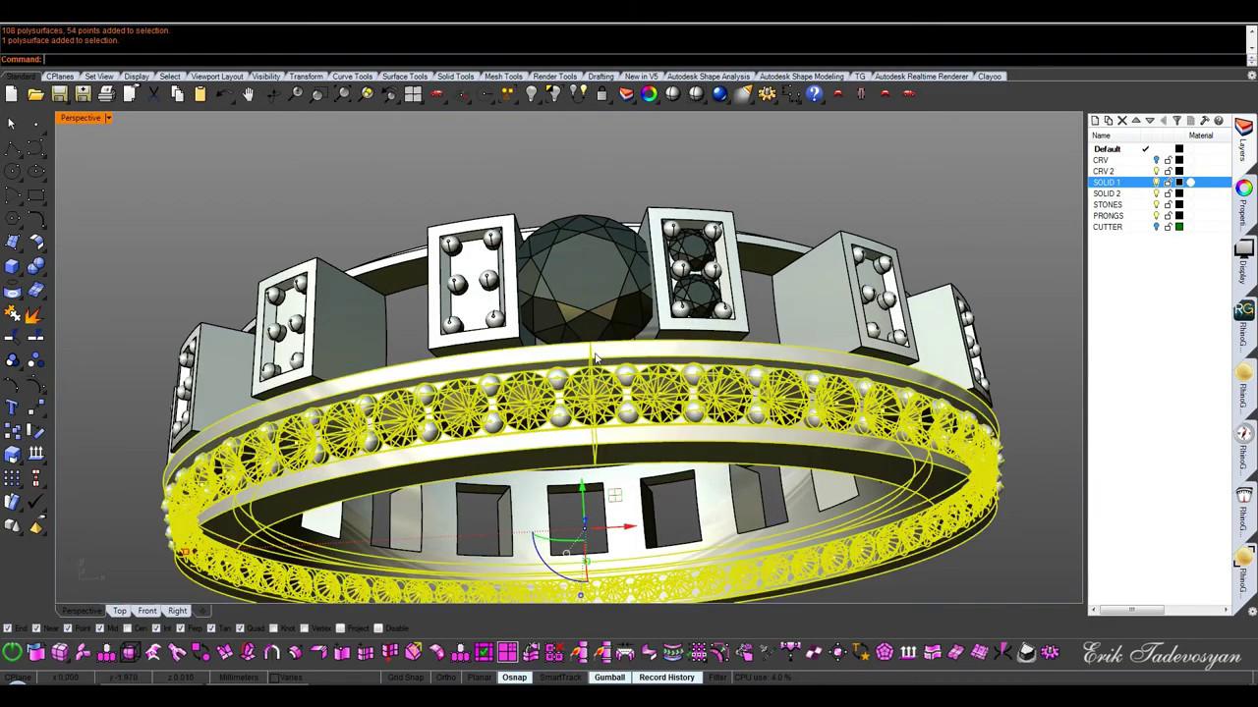
left_click(554, 94)
scroll(570, 162, "down", 3)
right_click_drag(569, 161, 688, 294)
Turn on the CUTTER layer, show the band again, and hide everything except the stone band
left_click(1156, 227)
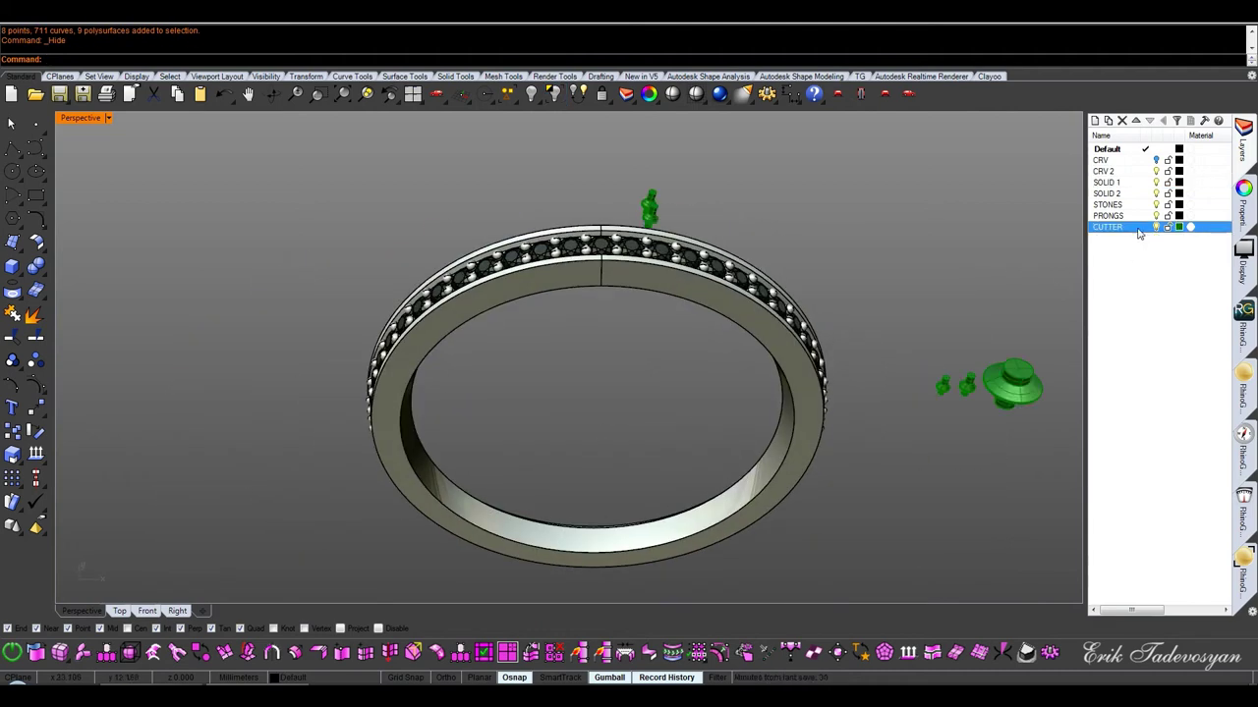
right_click(531, 93)
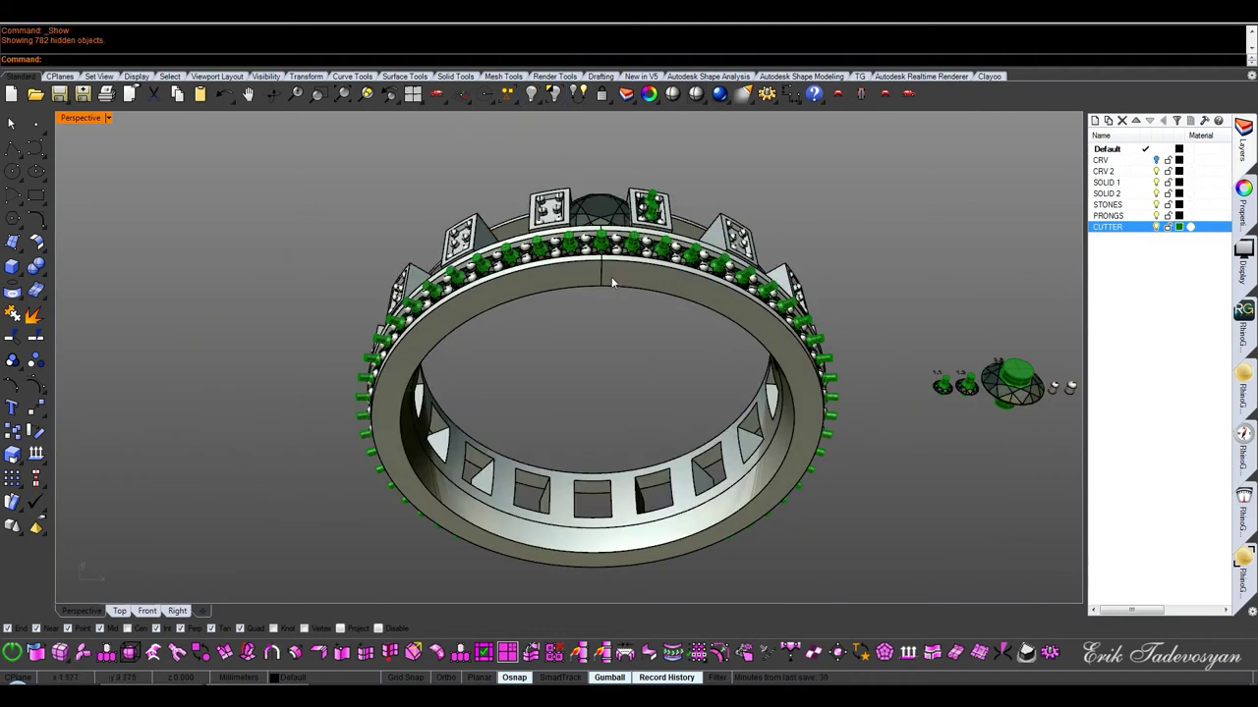
right_click_drag(589, 314, 595, 285)
scroll(594, 285, "up", 2)
left_click(613, 272)
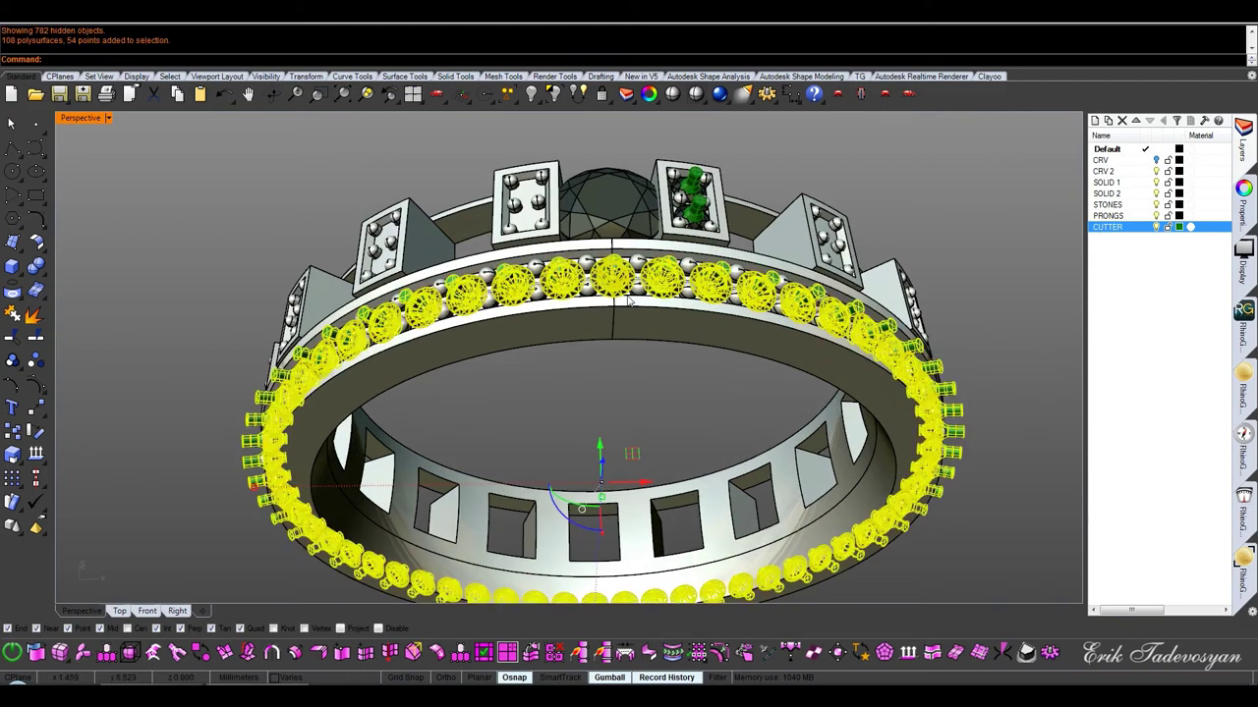
key("ctrl+i")
left_click(553, 93)
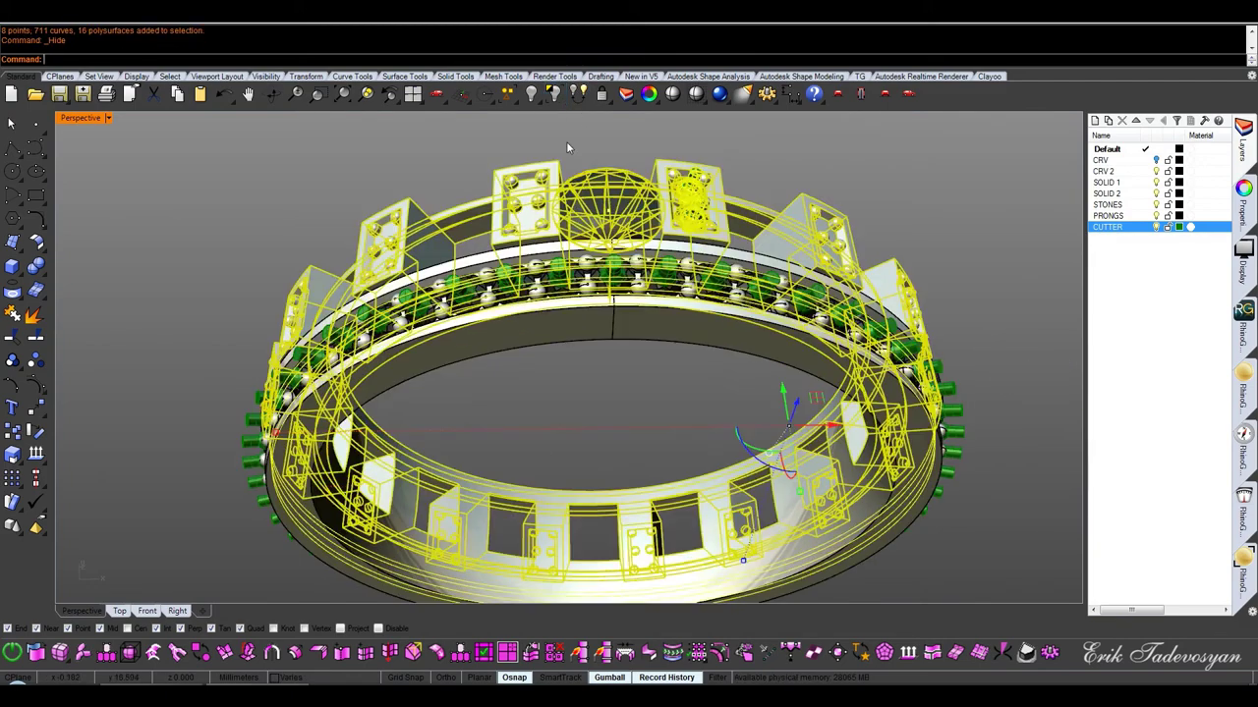
Lock the pavé band in Top view
key("ctrl+F1")
left_click(628, 403)
left_click(601, 93)
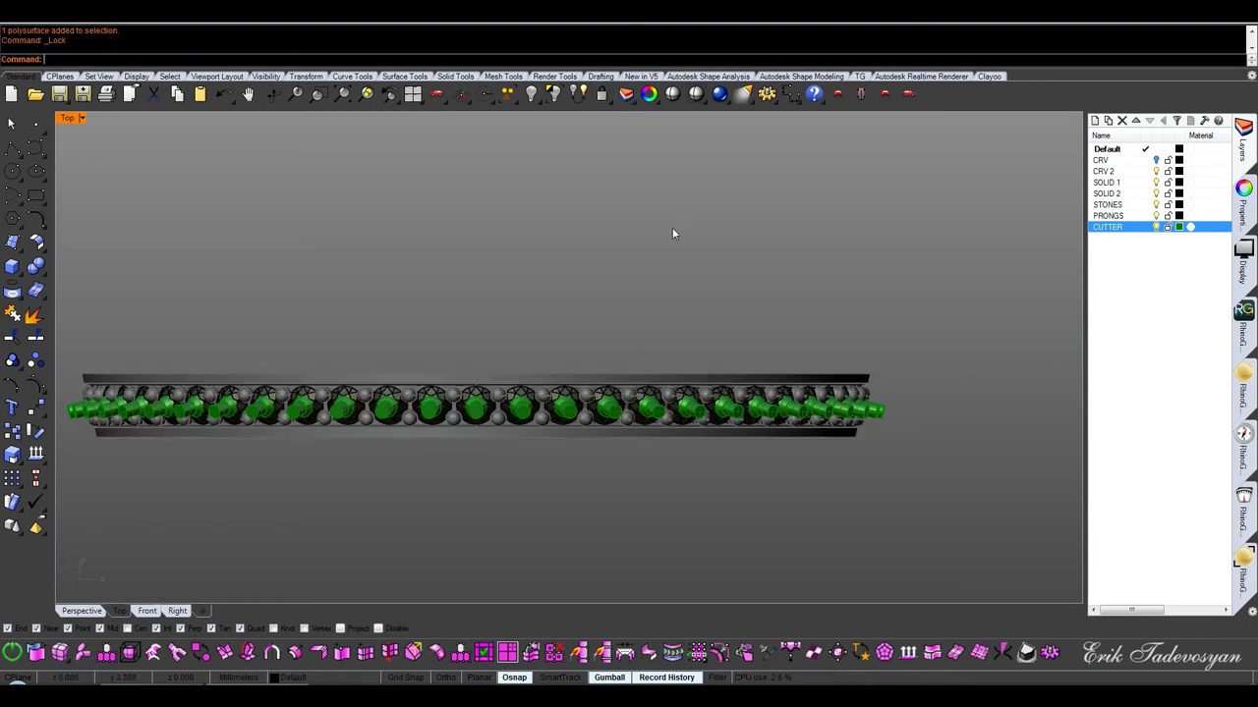
scroll(672, 231, "down", 2)
right_click_drag(593, 293, 705, 288)
Ungroup the stones from their cutters and regroup the STONES layer objects
left_click_drag(302, 542, 302, 542)
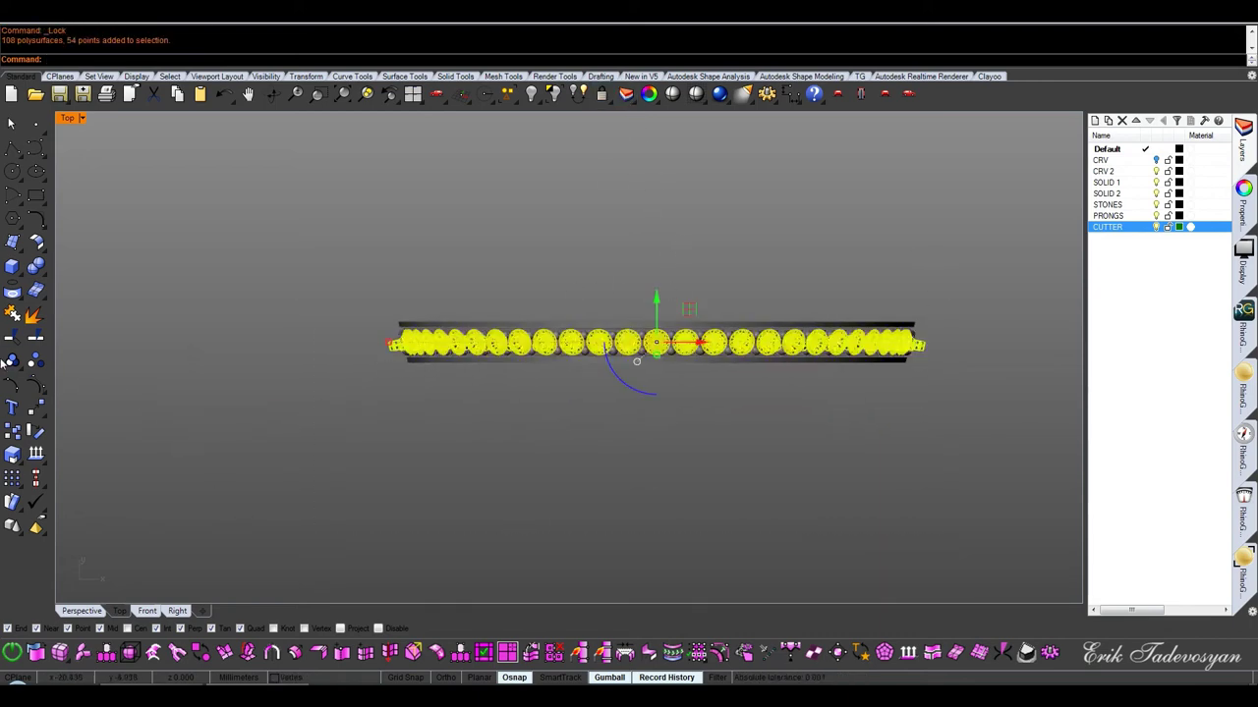
left_click(35, 360)
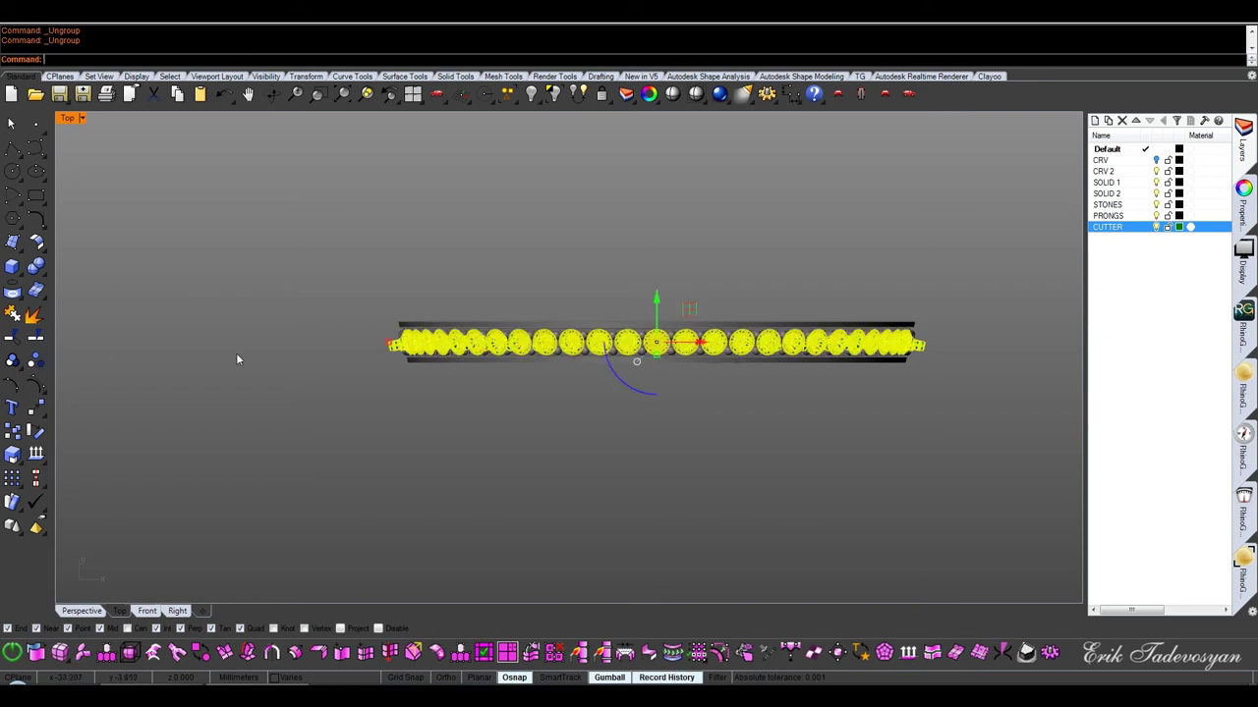
left_click(295, 355)
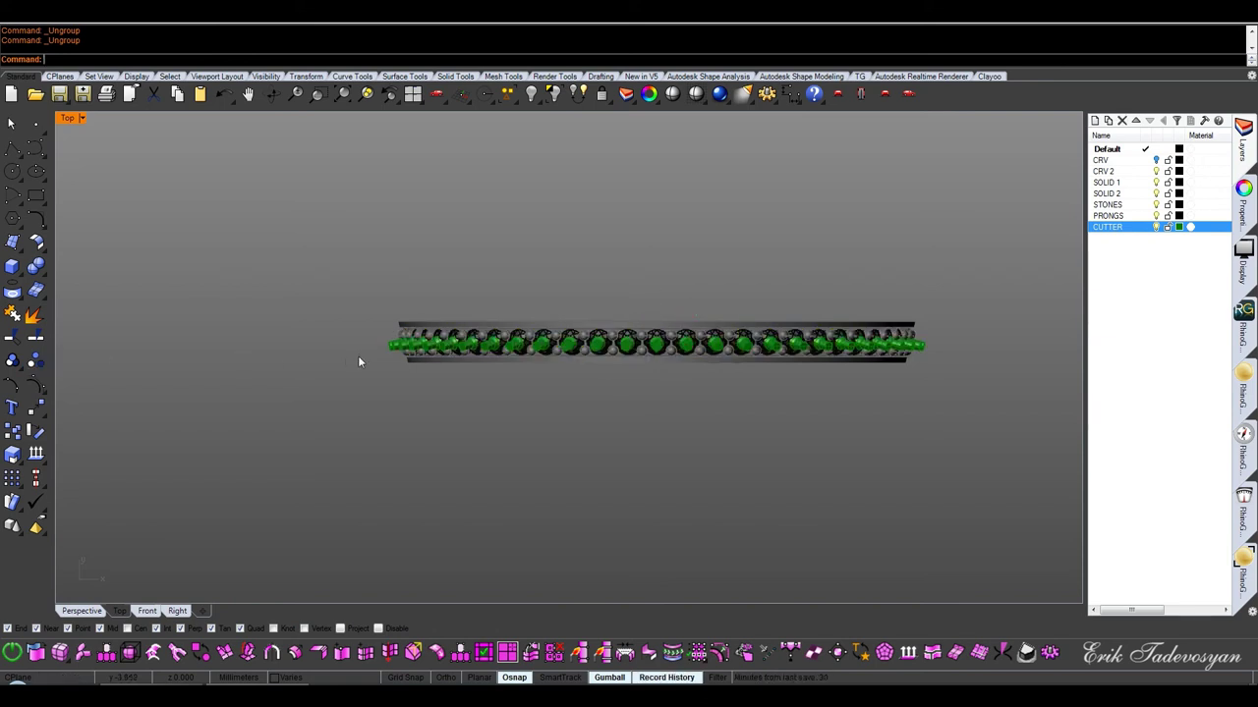
left_click(1156, 204)
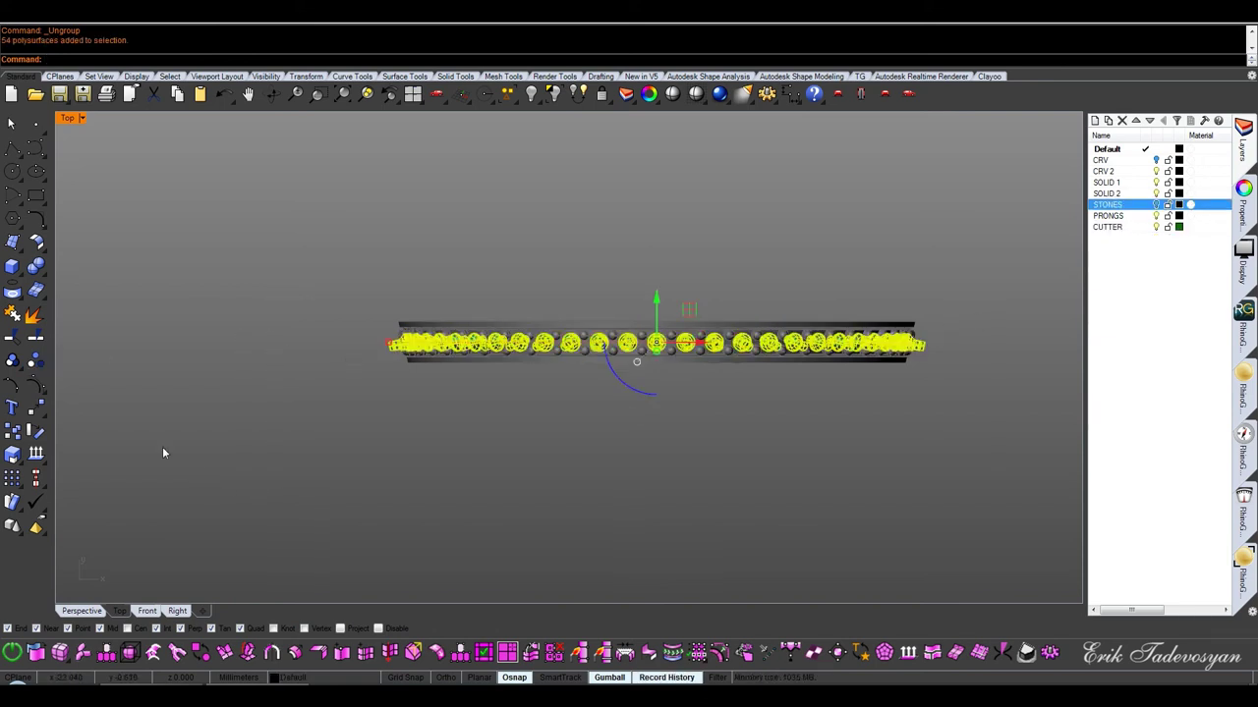
left_click(12, 361)
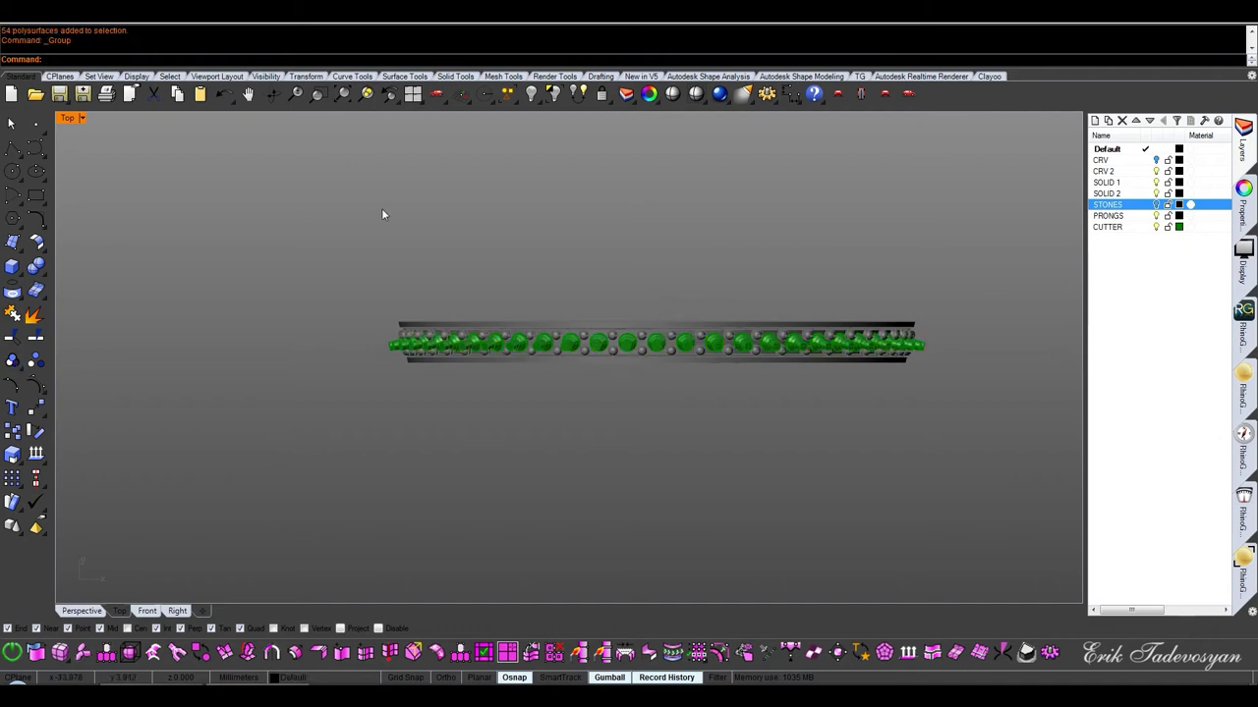
key("ctrl+F4")
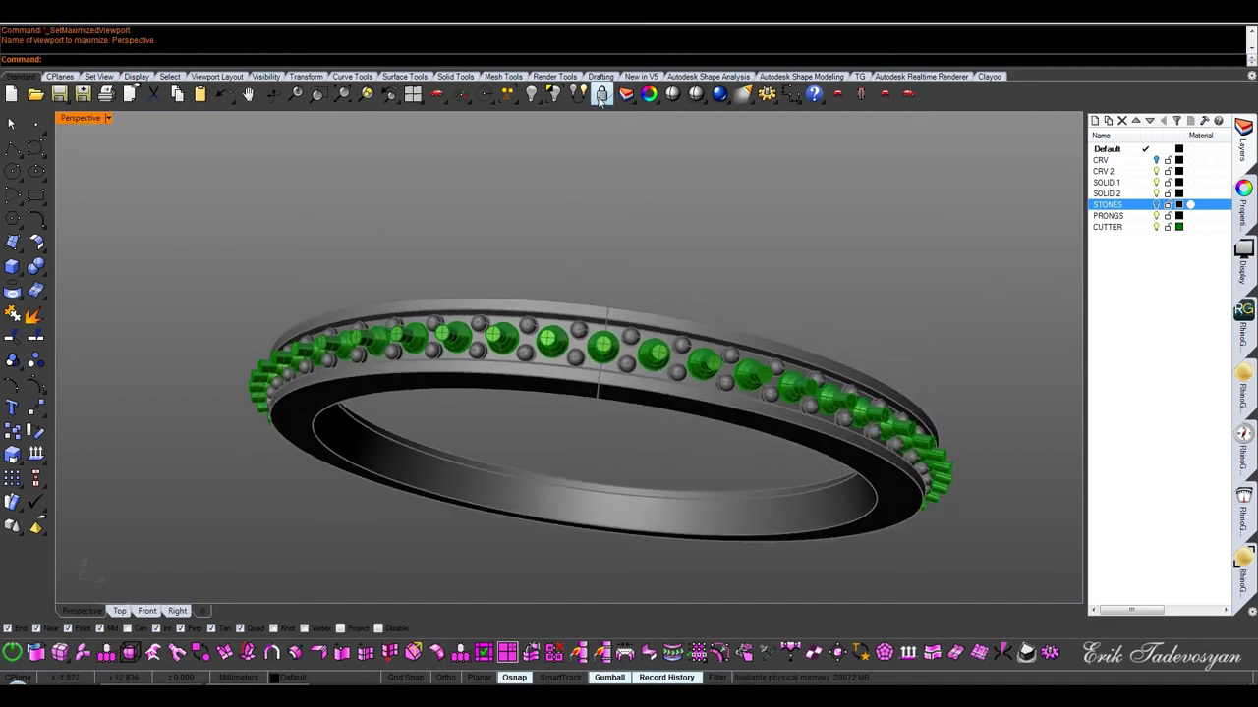
Unlock the pavé band and boolean-subtract the green cutters to cut the stone seats
right_click(601, 99)
middle_click(515, 331)
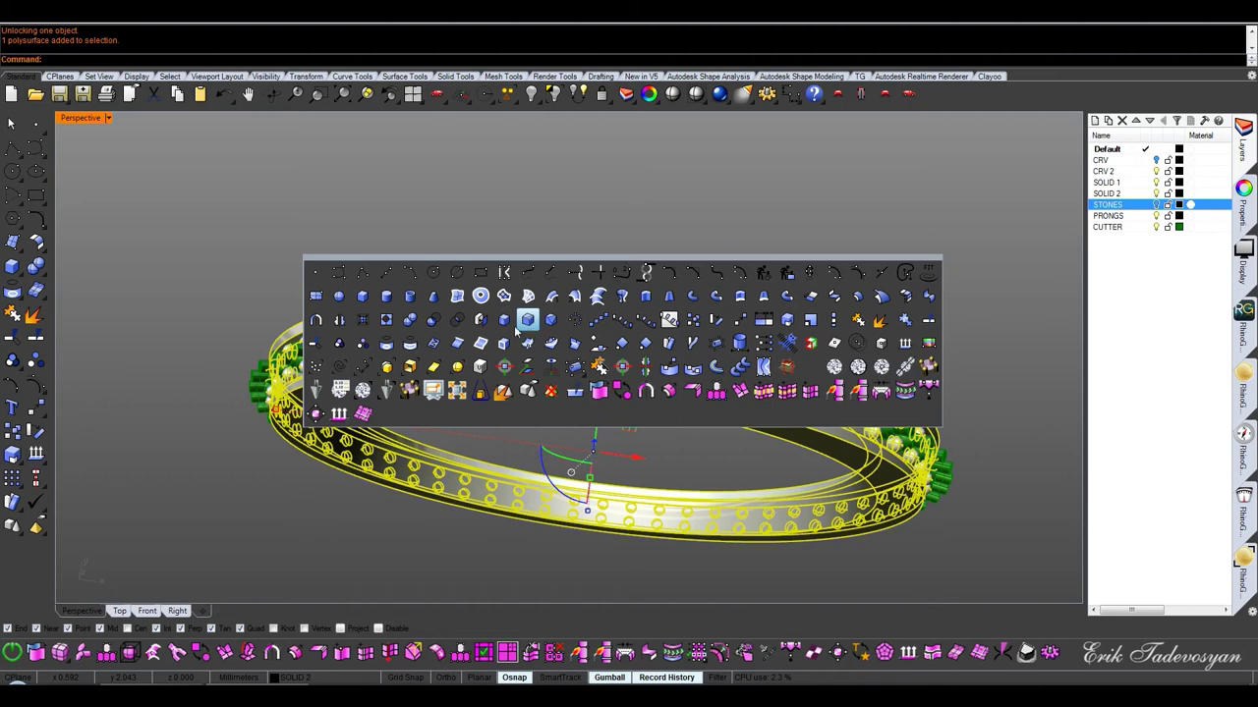
left_click(433, 319)
scroll(781, 249, "down", 3)
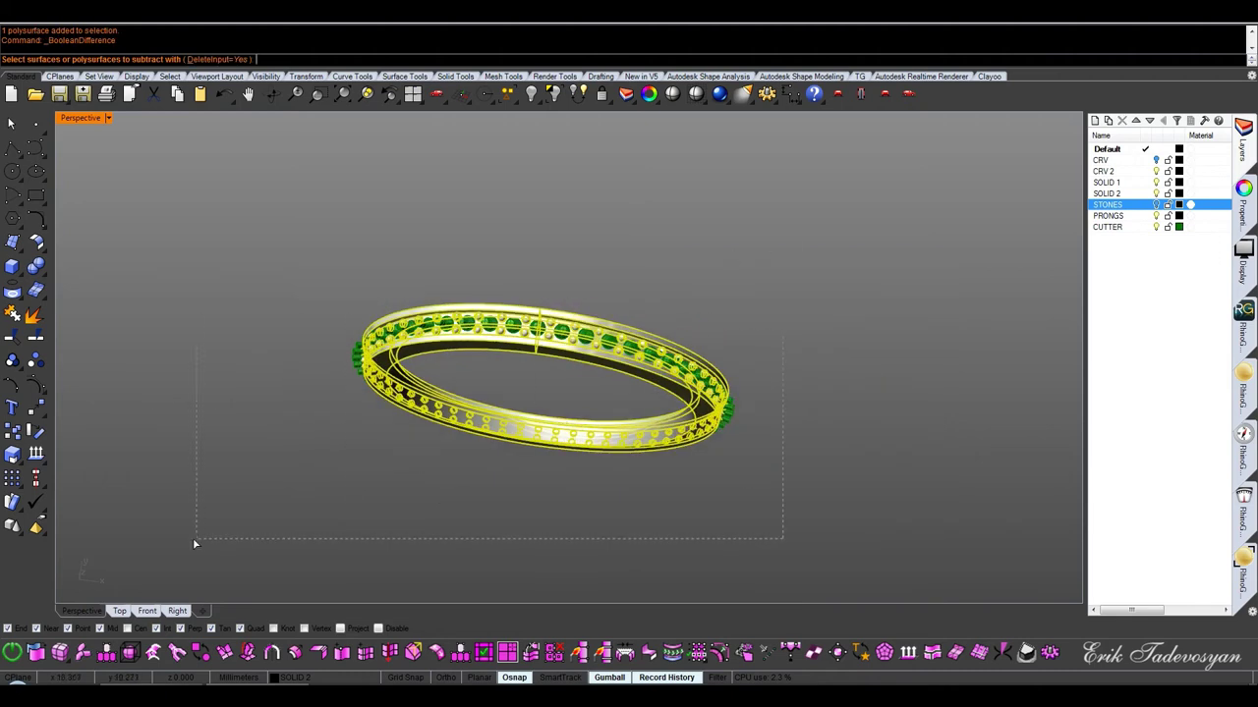
left_click_drag(197, 544, 259, 443)
key("Return")
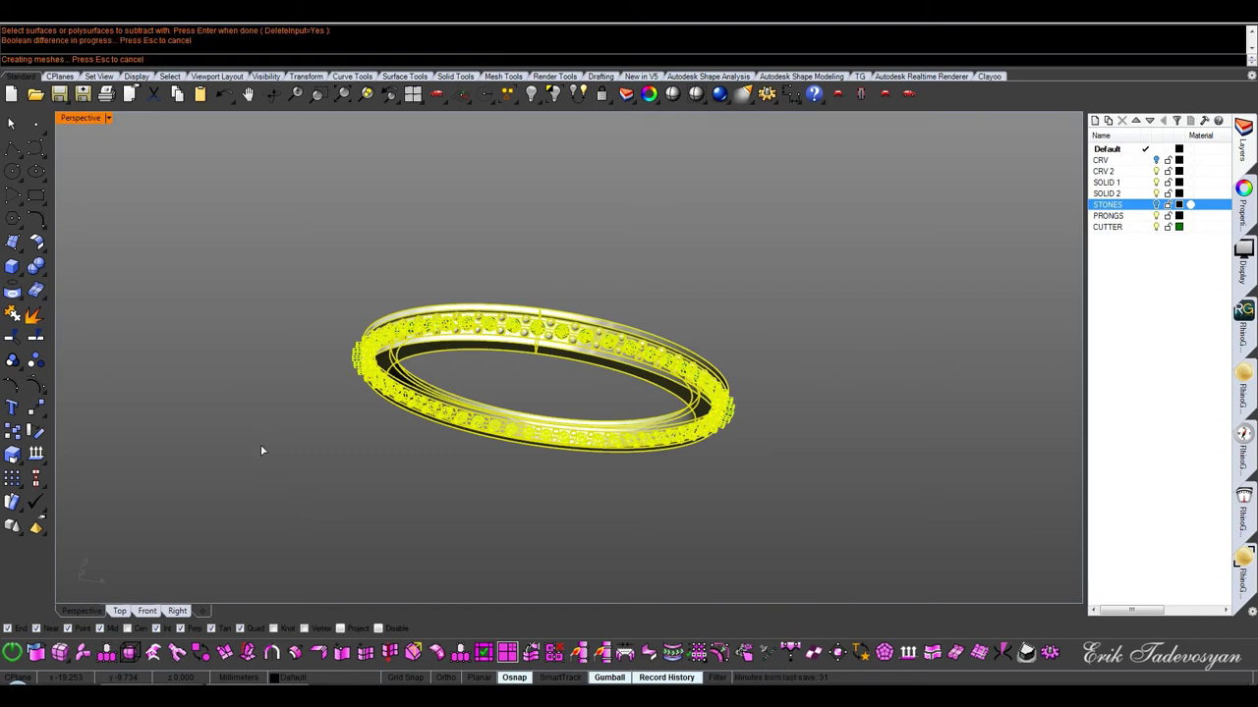
Show the 714 hidden crown and setting objects again
mouse_move(468, 428)
right_mouse_down()
mouse_move(591, 414)
mouse_move(564, 196)
mouse_move(524, 281)
mouse_move(516, 354)
mouse_move(531, 127)
right_mouse_up()
left_click(531, 93)
right_click_drag(575, 560, 579, 478)
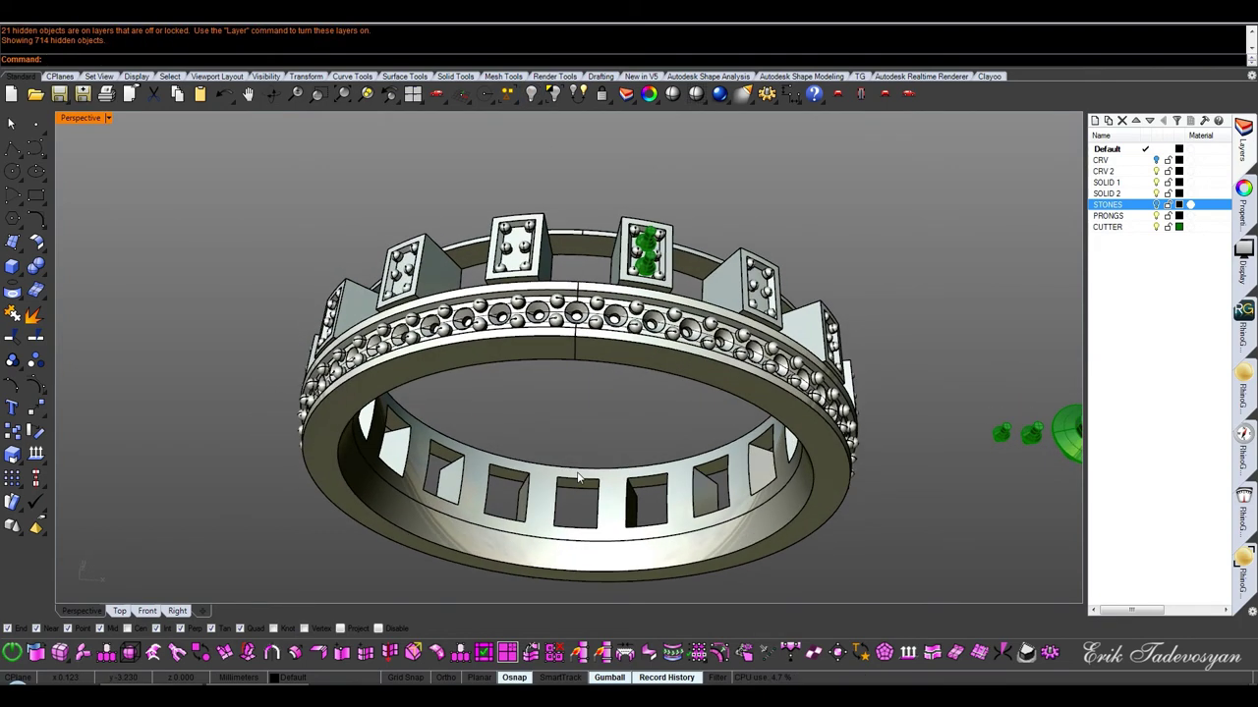
Turn on the STONES layer and isolate the large centre stone
left_click(1155, 205)
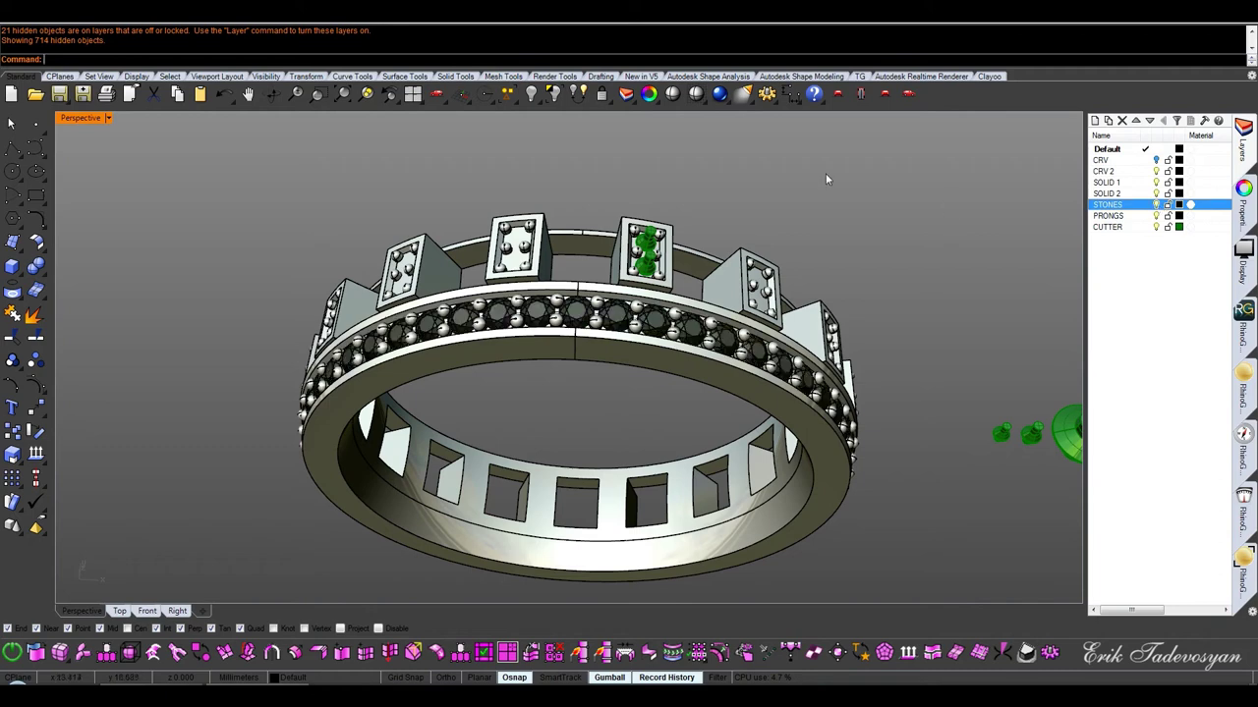
left_click(531, 94)
scroll(583, 238, "up", 2)
scroll(583, 240, "up", 1)
left_click(582, 252)
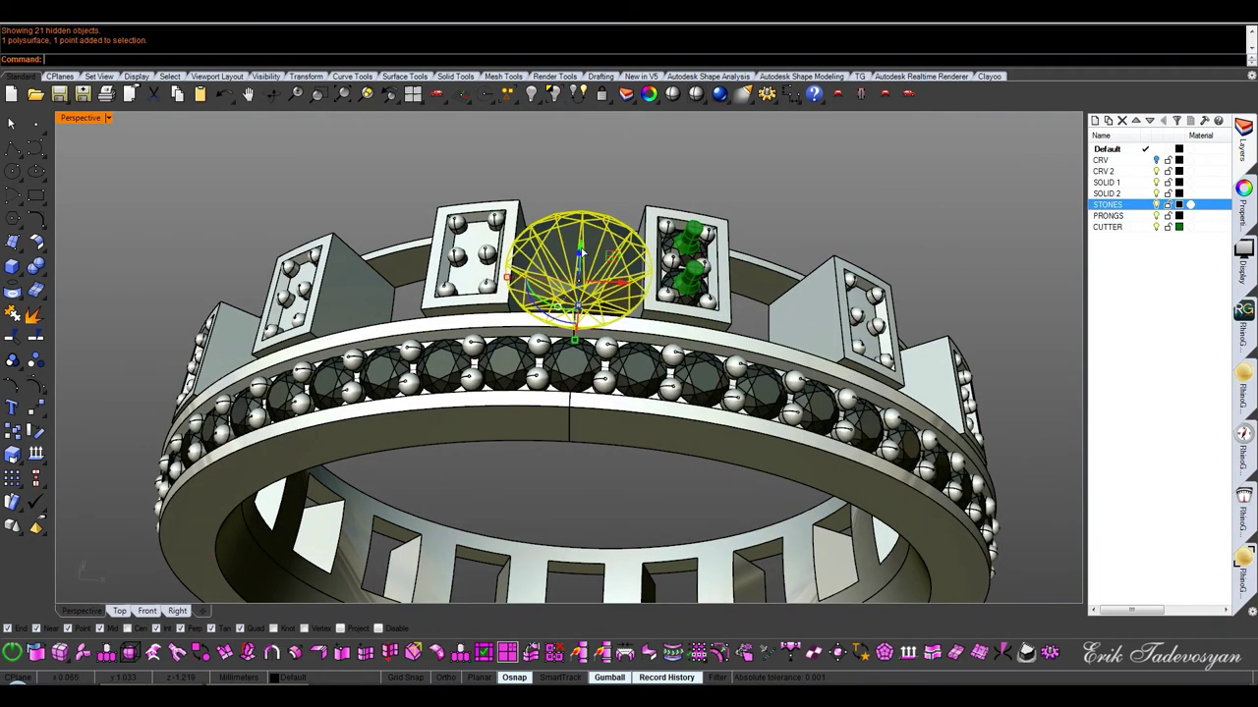
key("ctrl+i")
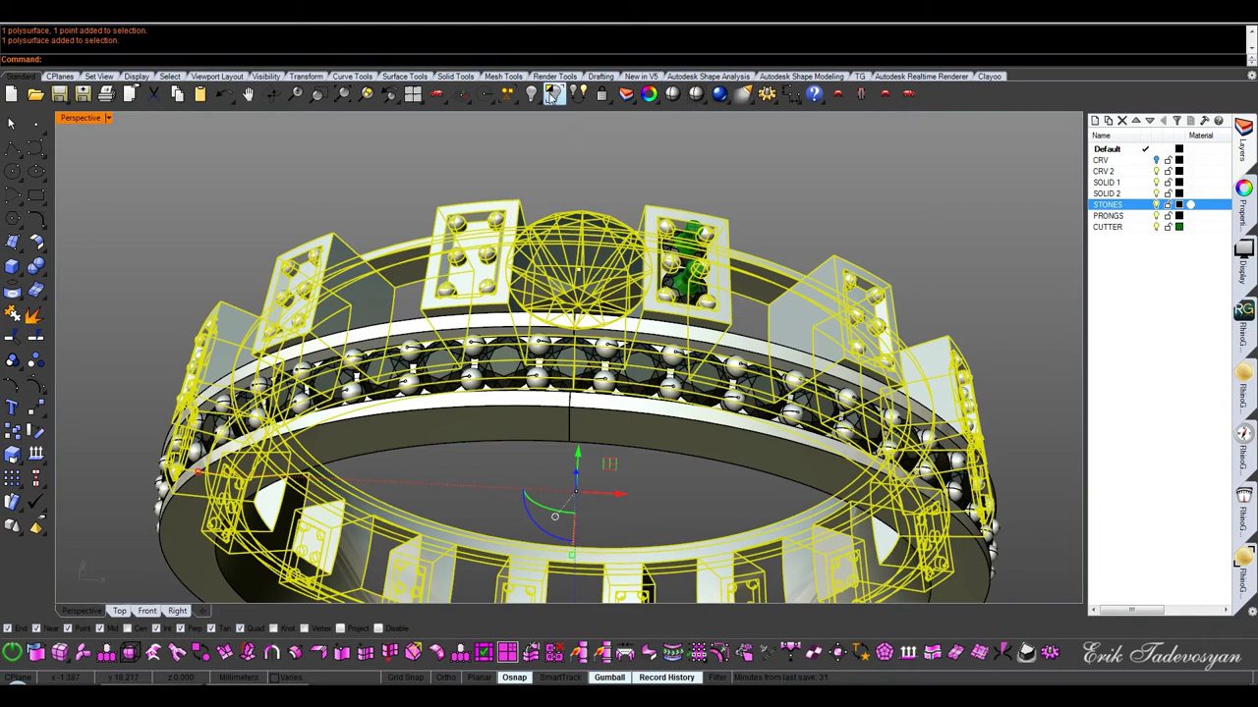
left_click(553, 93)
scroll(618, 220, "down", 3)
Inspect the centre stone in front and perspective views, then unhide the stones and band
key("ctrl+F2")
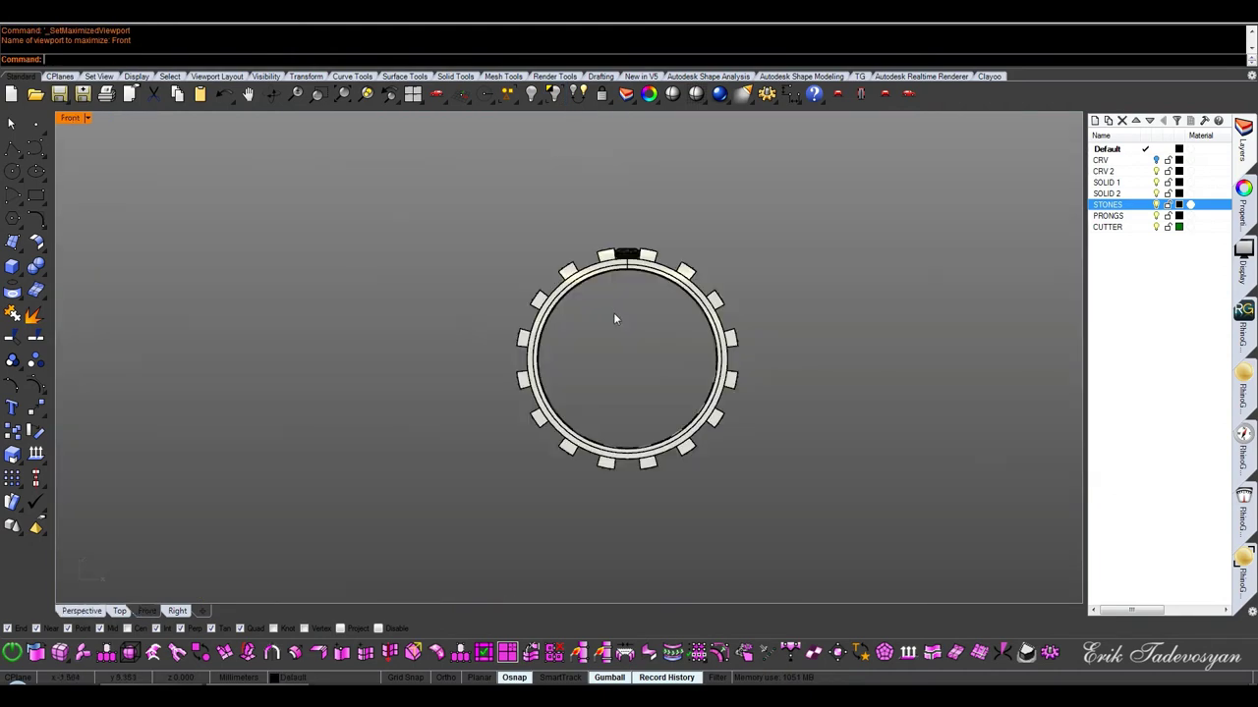
left_click(629, 258)
right_click_drag(583, 131, 563, 130)
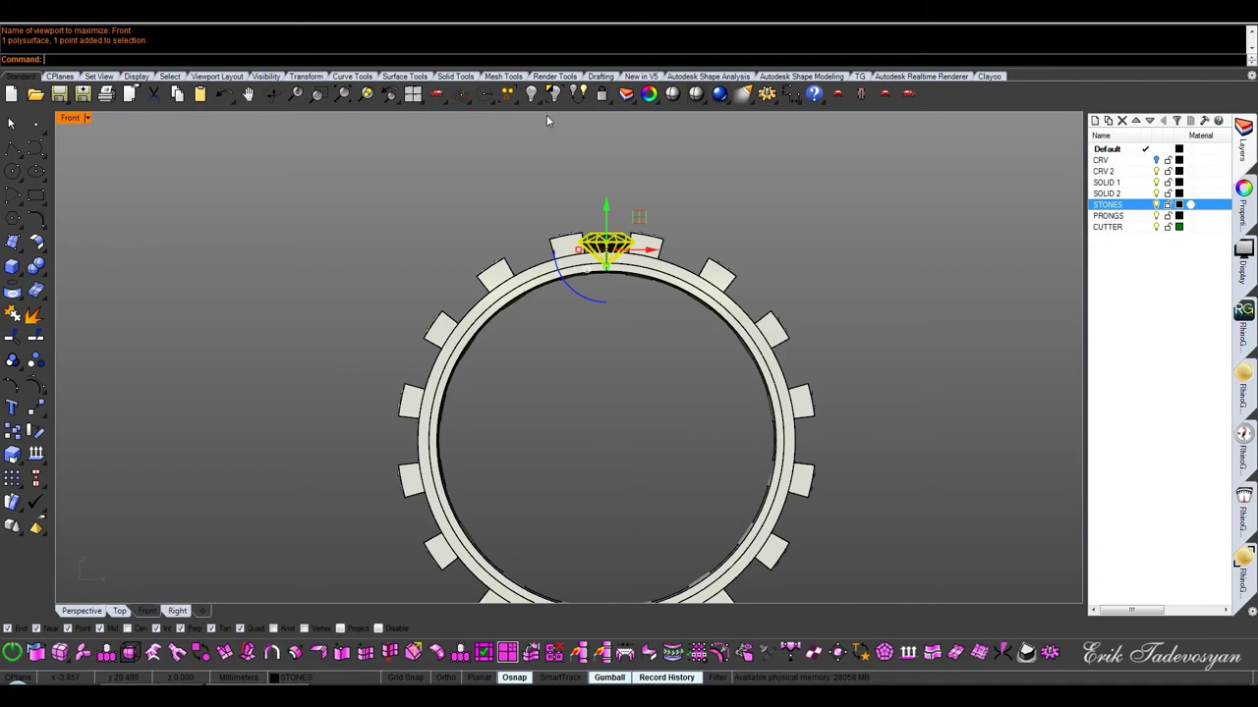
scroll(629, 226, "up", 2)
key("ctrl+F4")
right_click_drag(621, 288, 605, 228)
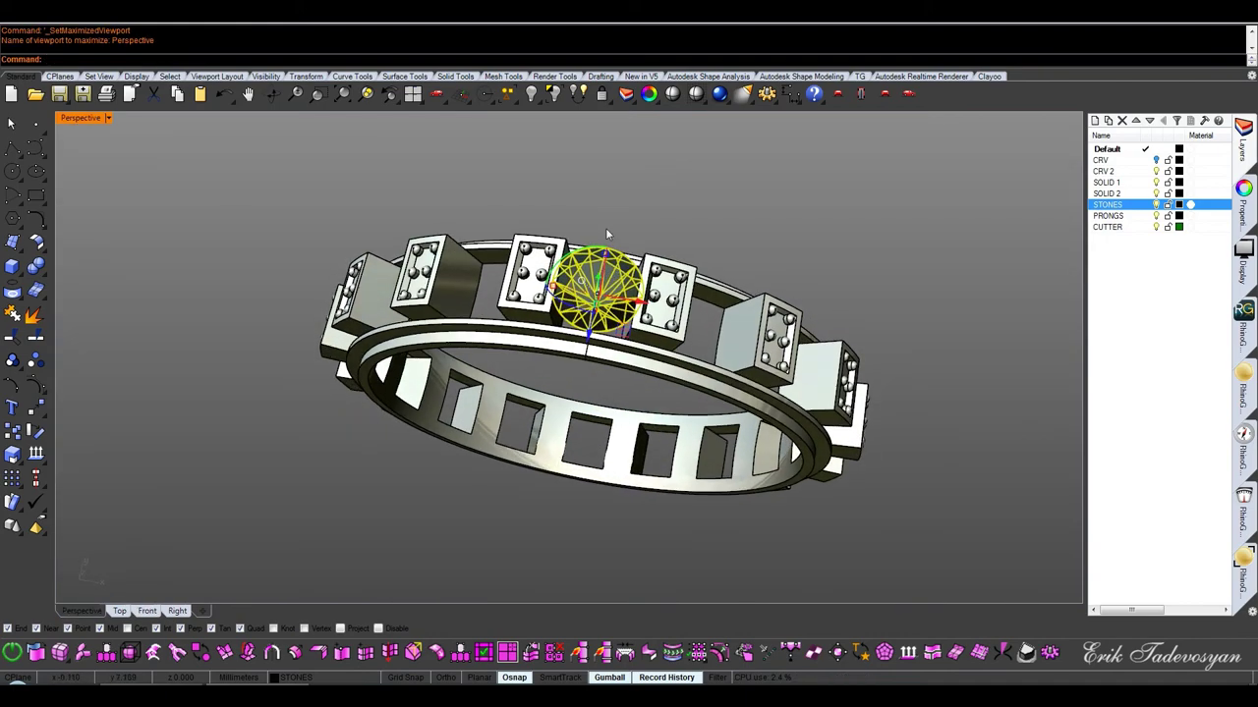
key("ctrl+alt+h")
scroll(675, 298, "up", 4)
Isolate both stone groups of one side box setting together with the ring body
left_click(669, 300)
left_click(668, 255)
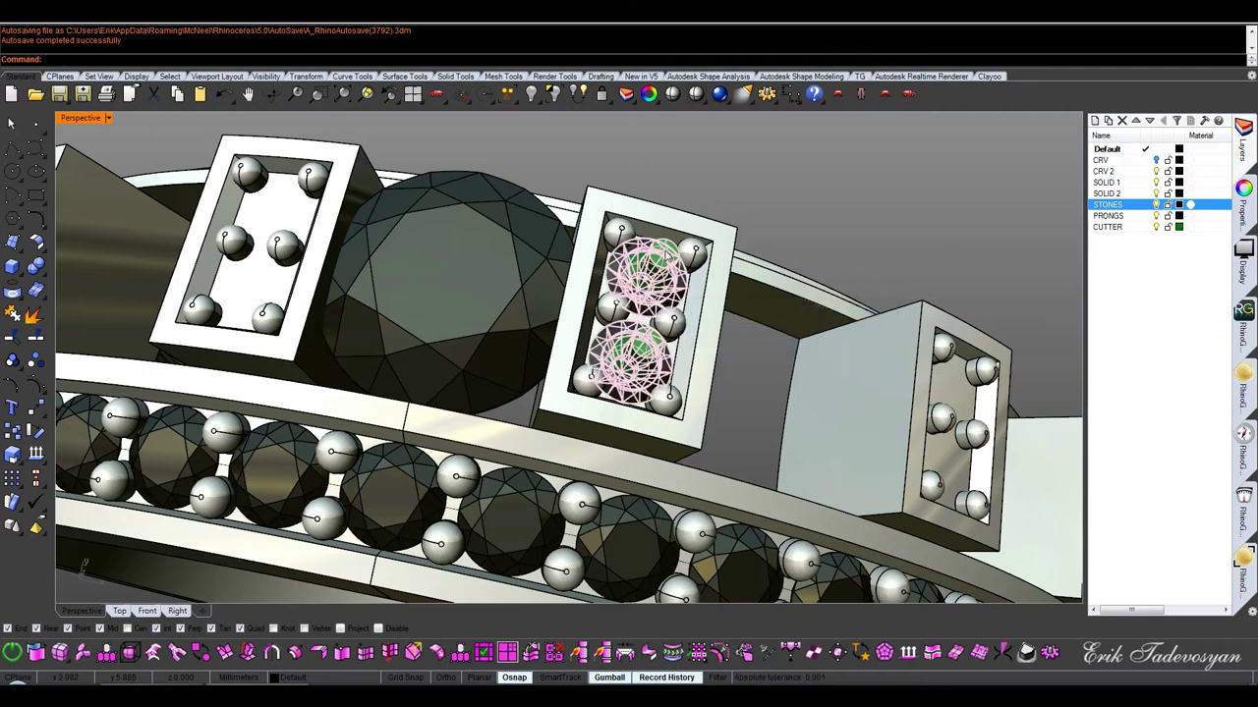
left_click(668, 254)
left_click(718, 296)
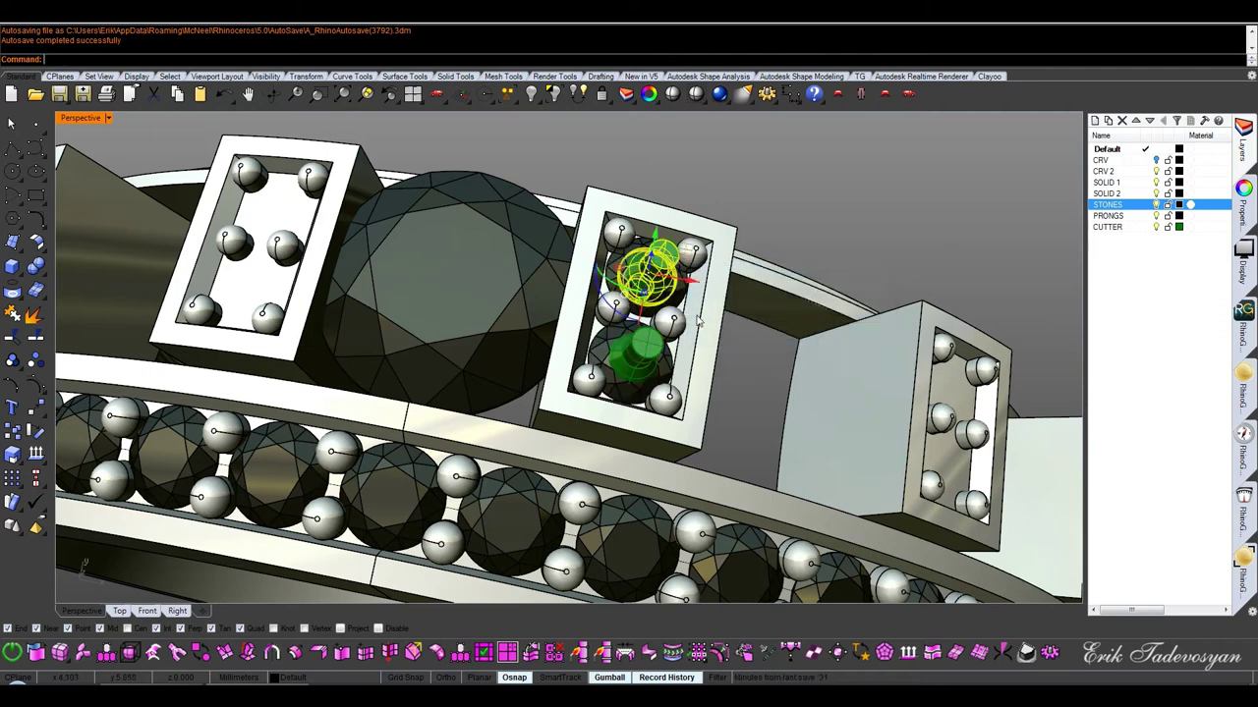
left_click(659, 346)
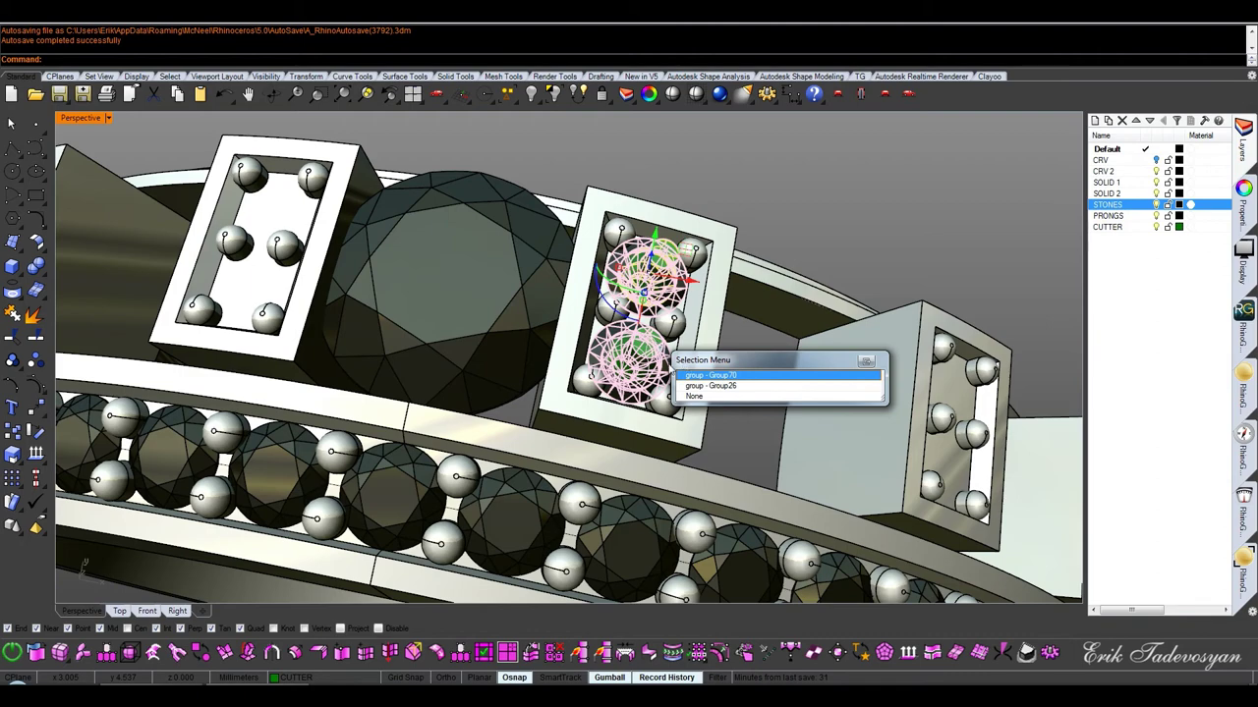
left_click(678, 375)
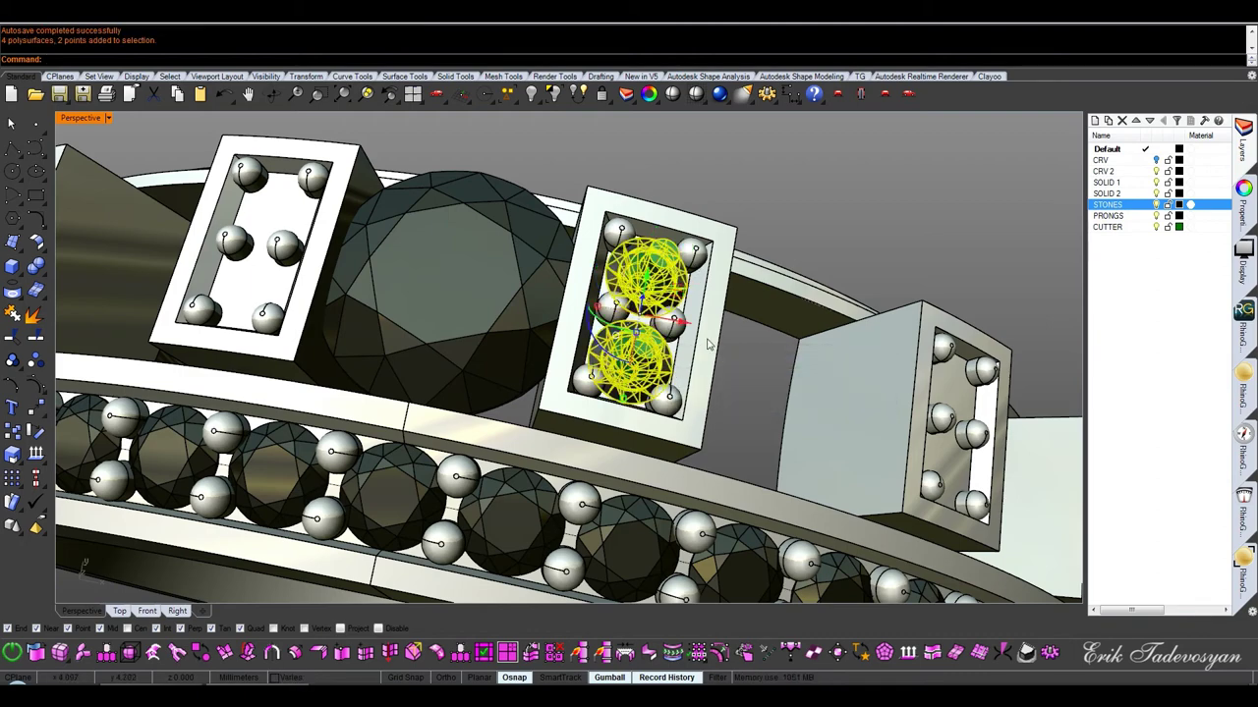
left_click(676, 220, "shift")
left_click(576, 95)
Ungroup the side-setting stones and cutters, then hide the STONES layer
right_click_drag(730, 182, 644, 257)
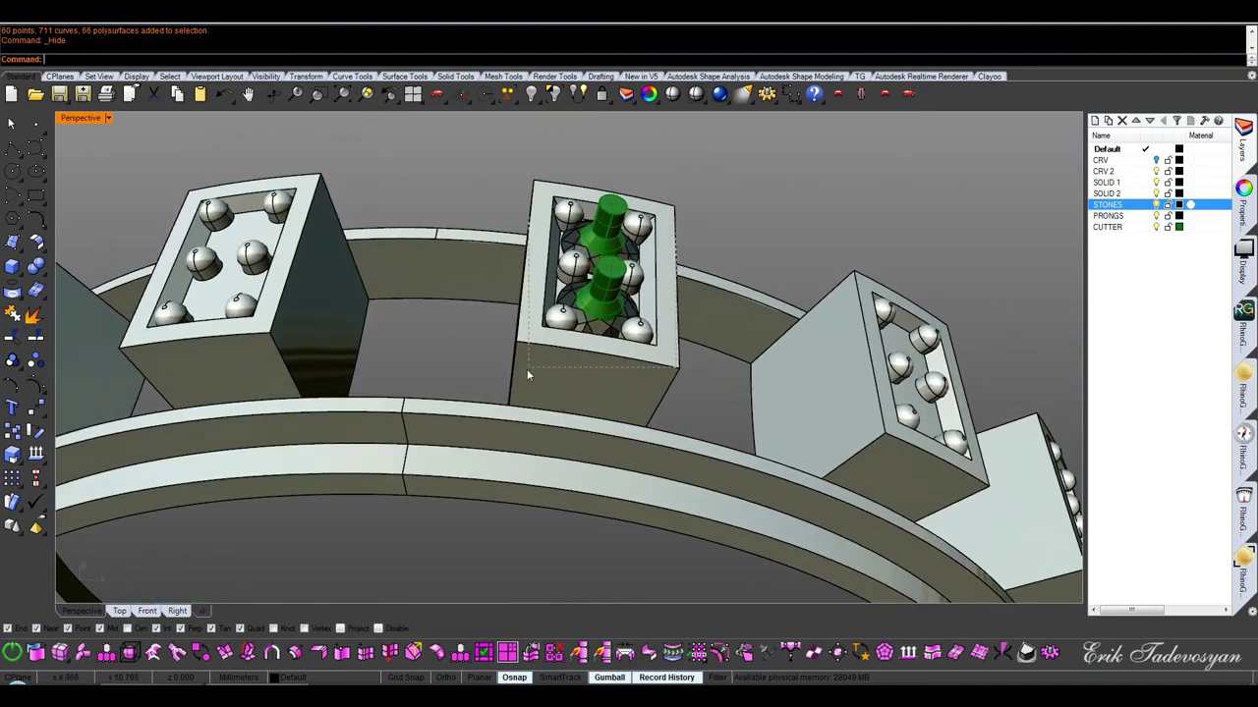
key("ctrl+a")
left_click(39, 363)
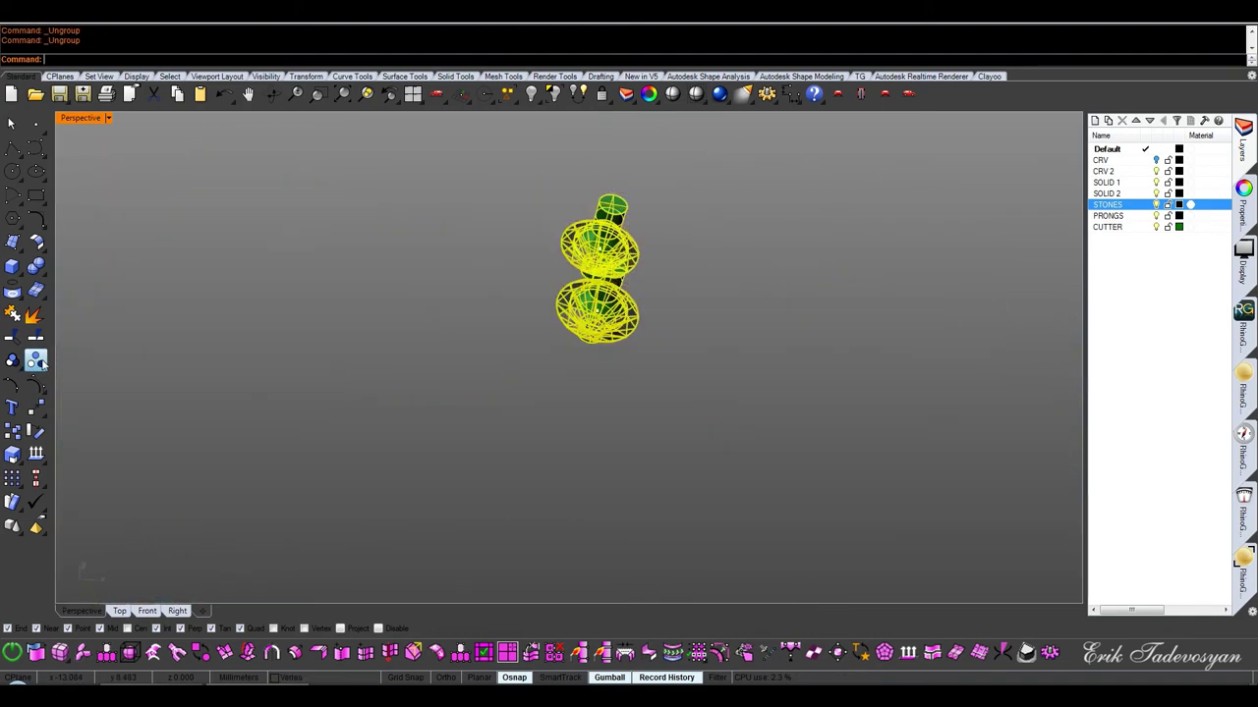
key("Escape")
right_click_drag(725, 184, 1137, 261)
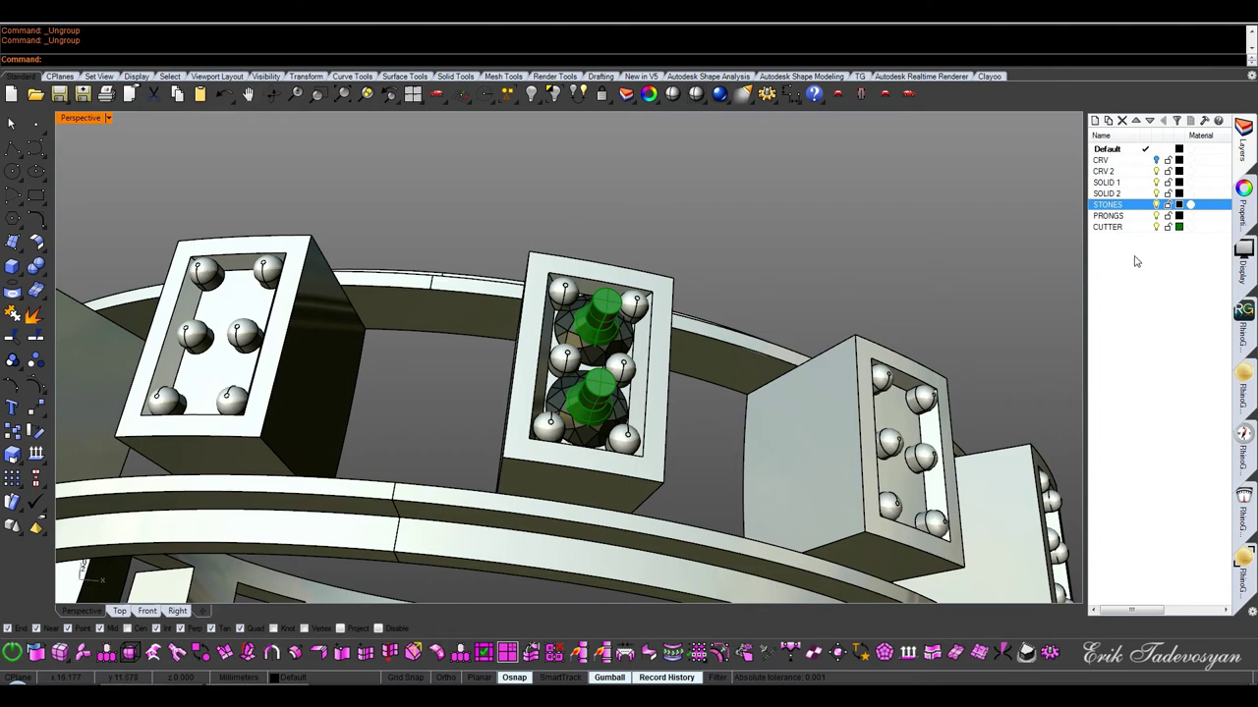
left_click(1156, 205)
Select the upper and lower green cutters in the front view
left_click(555, 417)
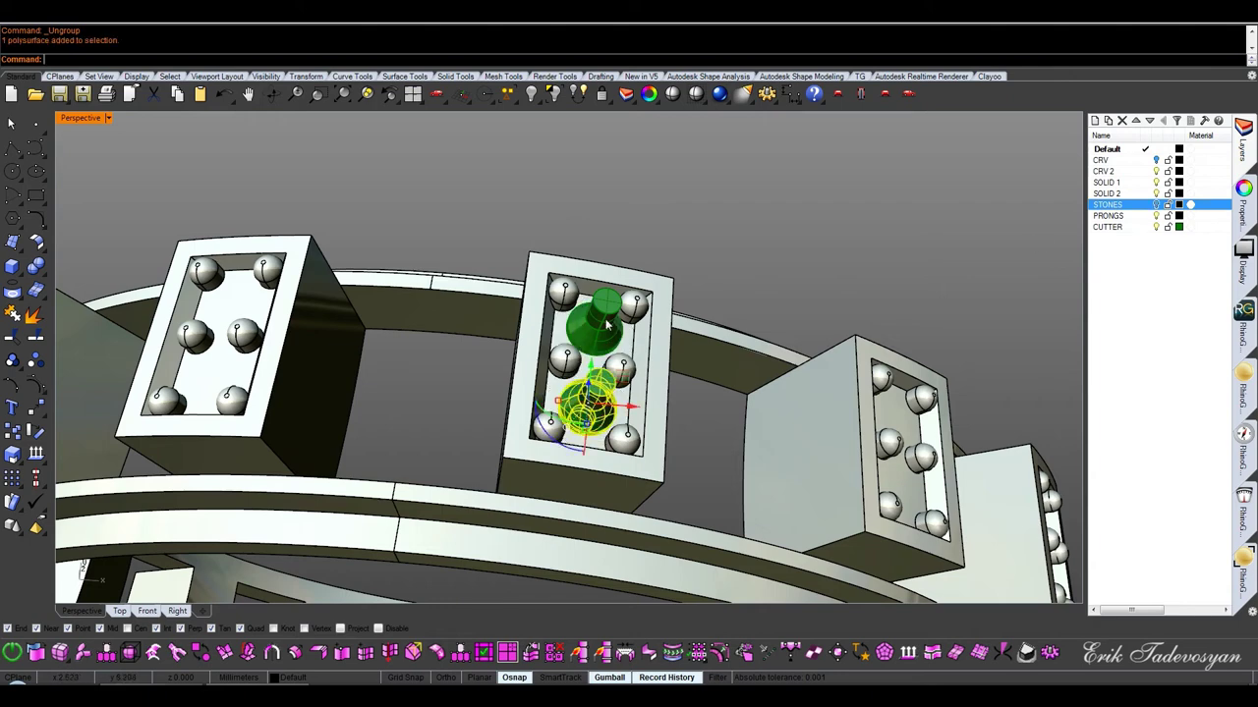
left_click(594, 325, "shift")
scroll(472, 405, "down", 3)
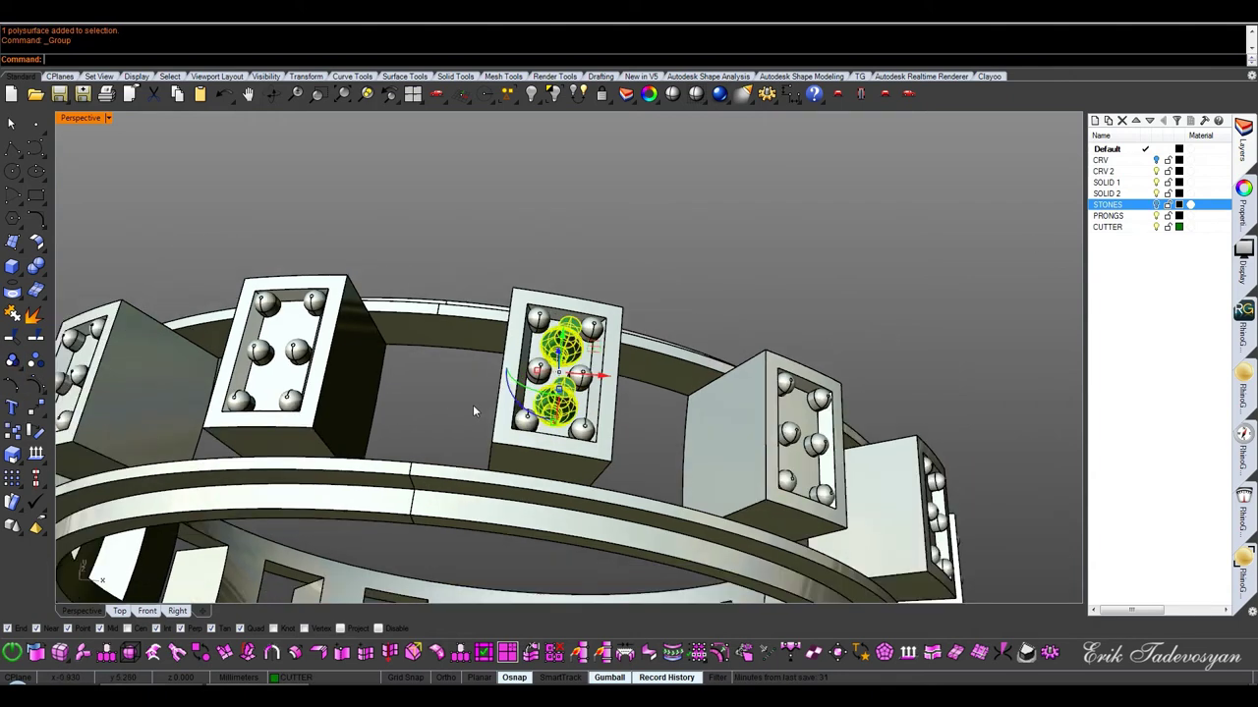
key("ctrl+F2")
Polar-array the two green cutters around centre 0 with 16 items, then select the ring band
middle_click(531, 415)
left_click(483, 397)
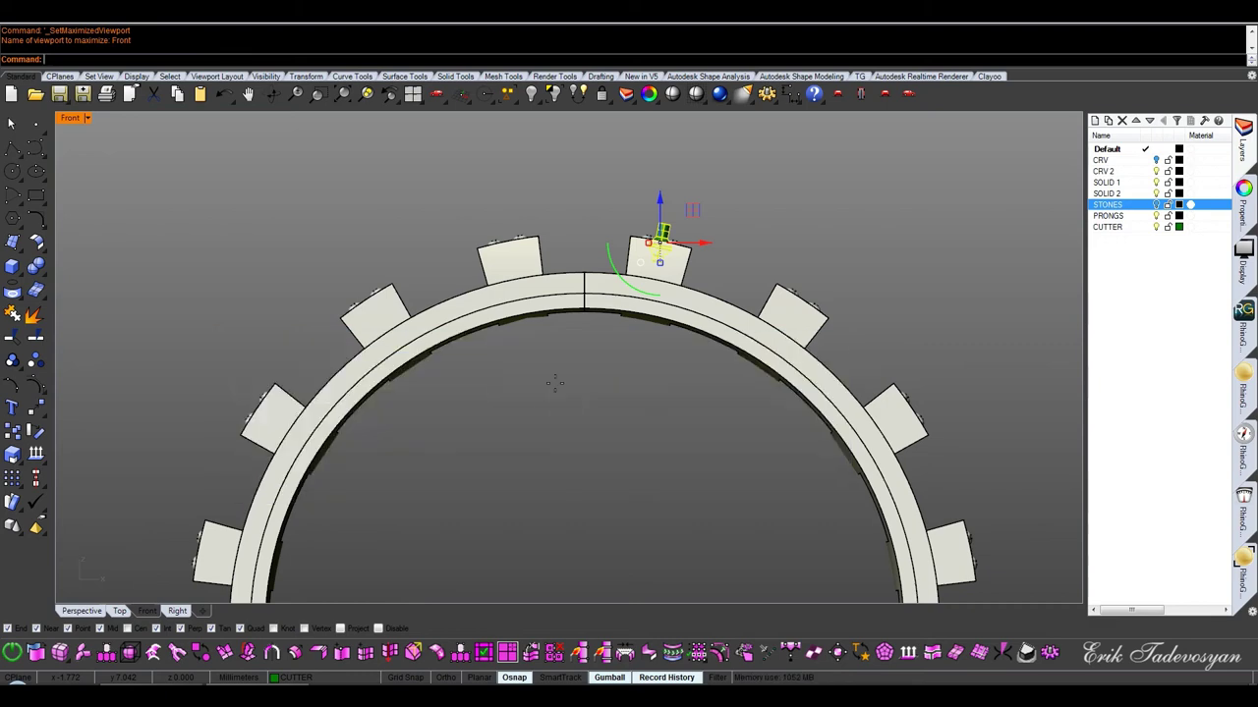
scroll(576, 373, "down", 3)
type("0")
key("Return")
type("16")
key("Return")
key("Return")
key("Return")
key("ctrl+F4")
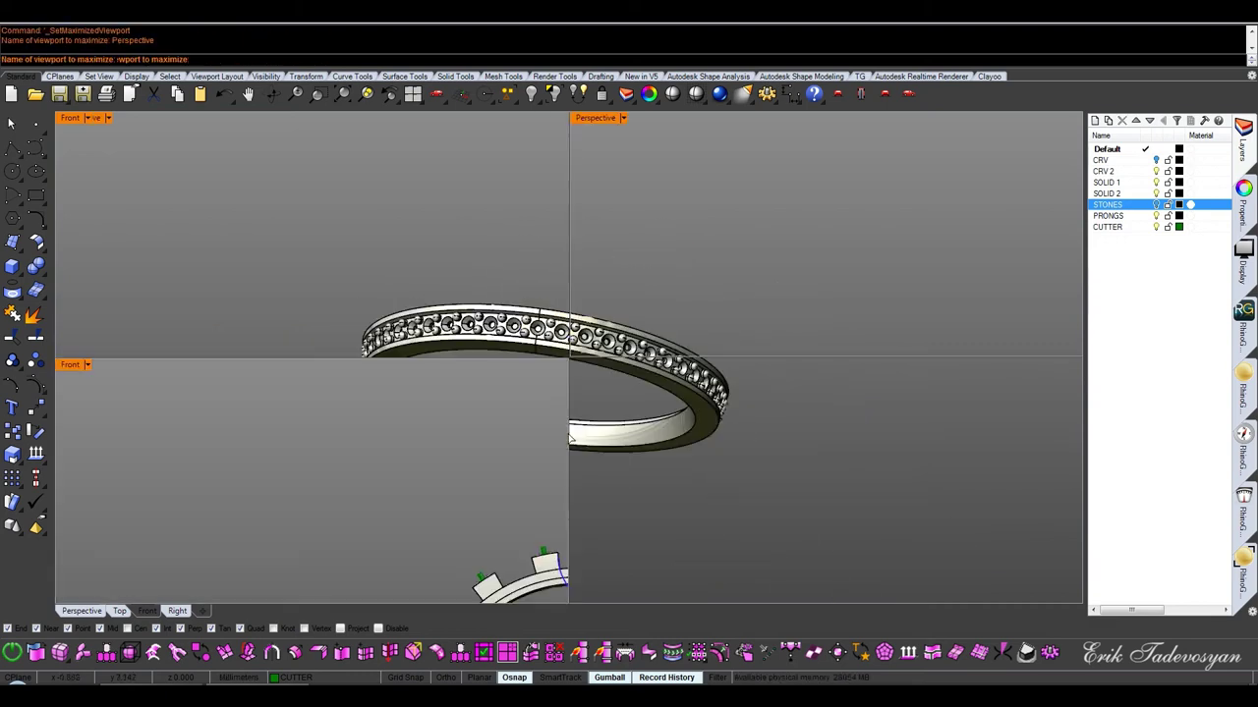
scroll(717, 334, "down", 3)
left_click(673, 395)
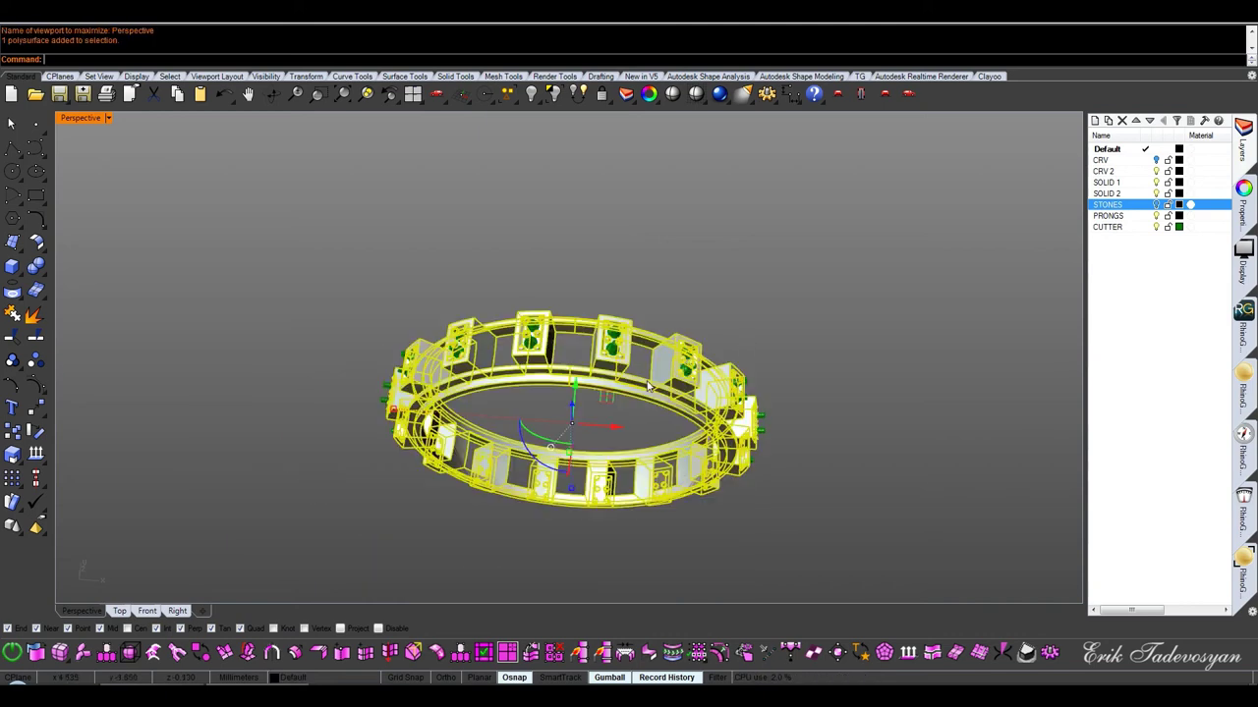
Boolean-difference all the green cutters from the ring band
middle_click(476, 312)
left_click(527, 314)
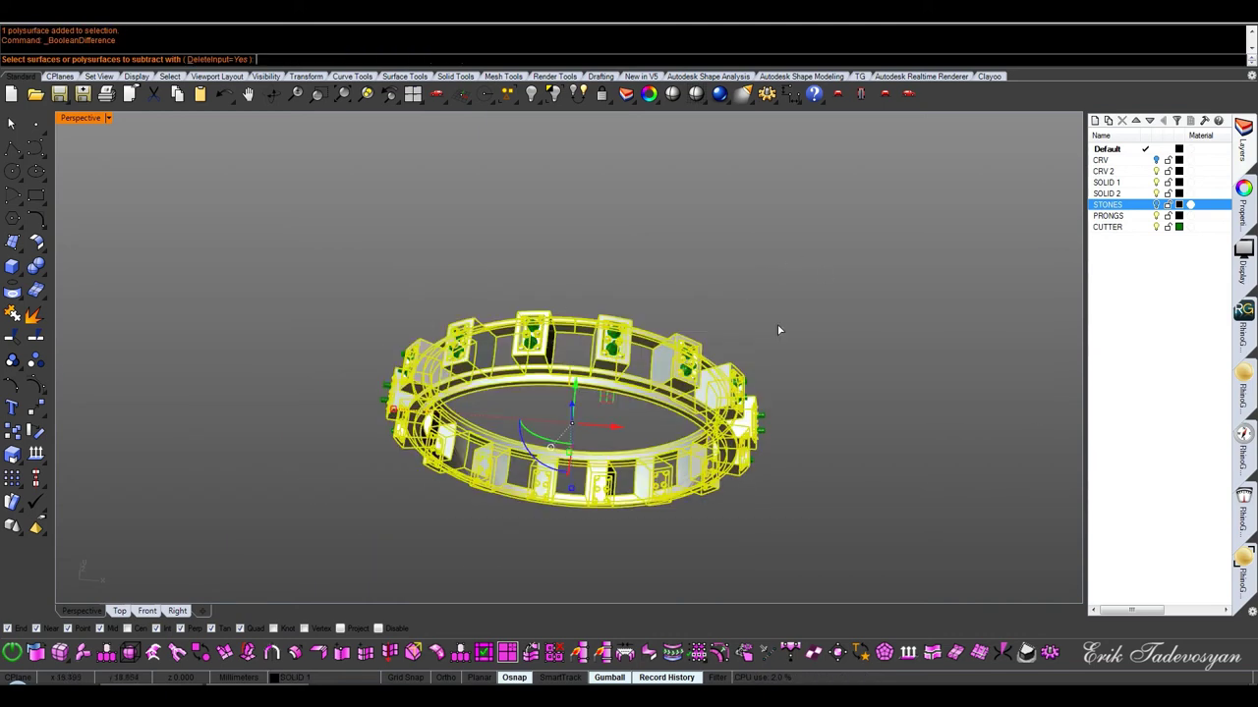
left_click_drag(779, 330, 304, 348)
key("Return")
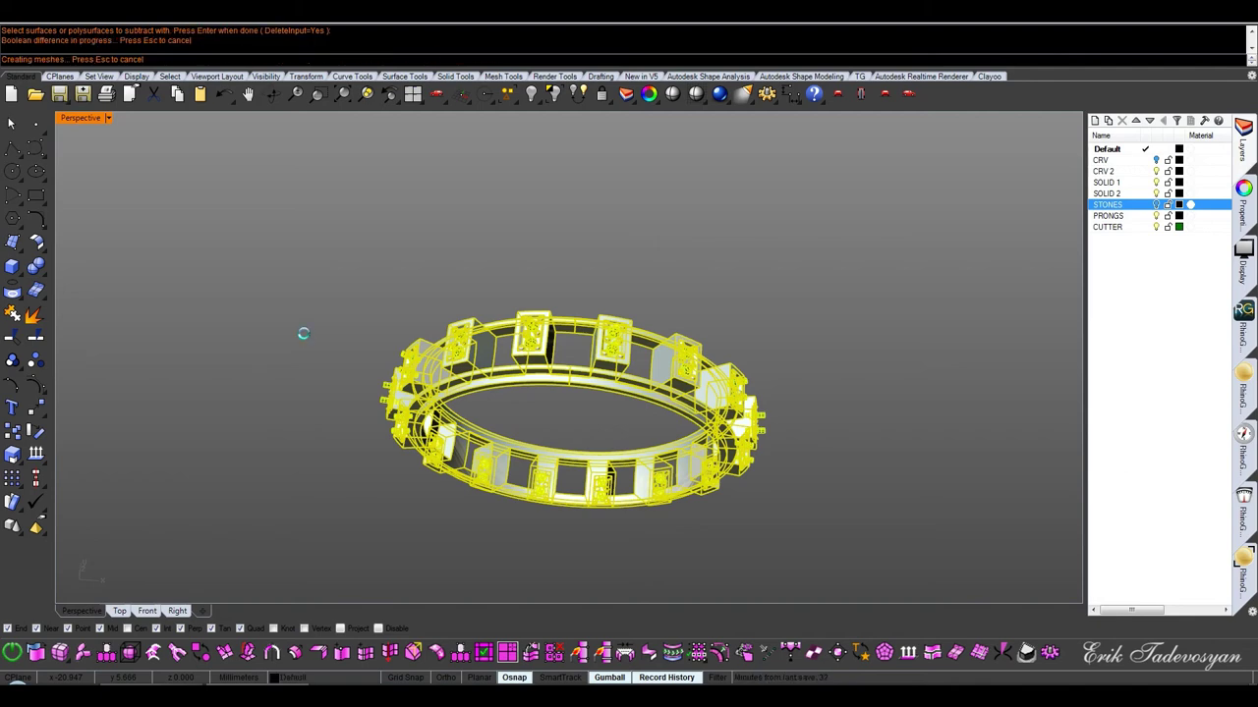
Show hidden objects and delete the leftover cutter over the front setting
right_click_drag(622, 315, 590, 125)
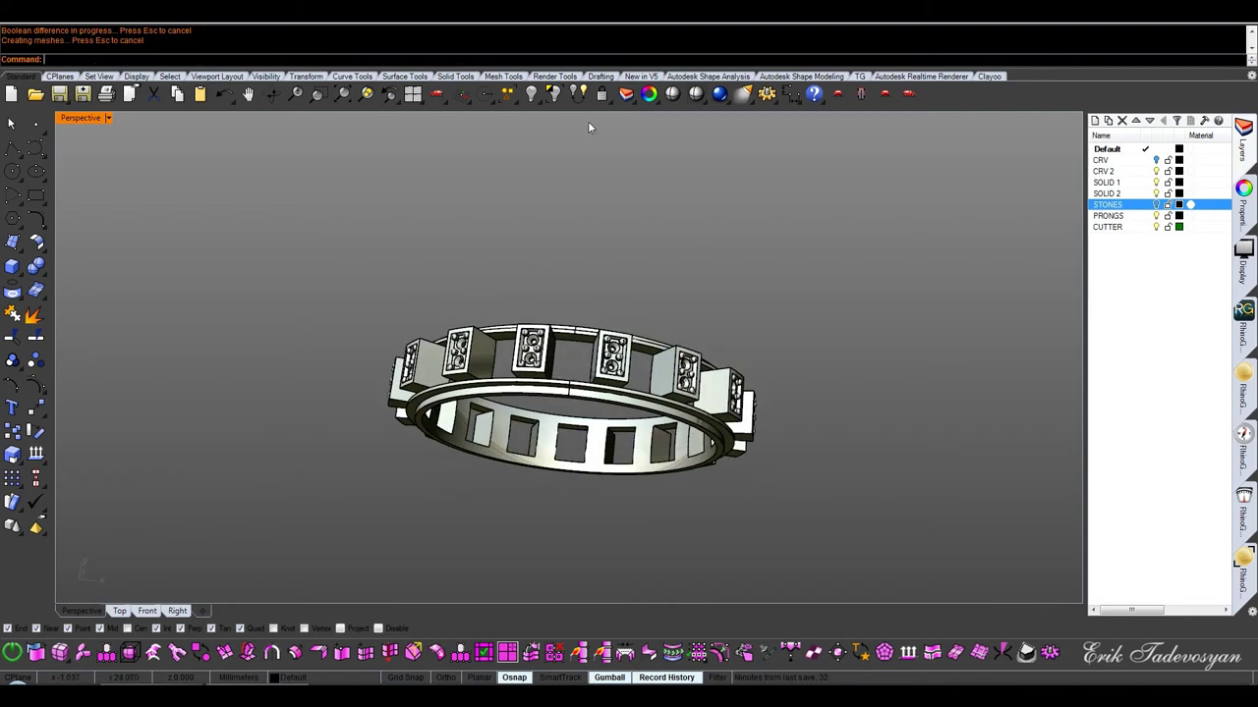
left_click(531, 94)
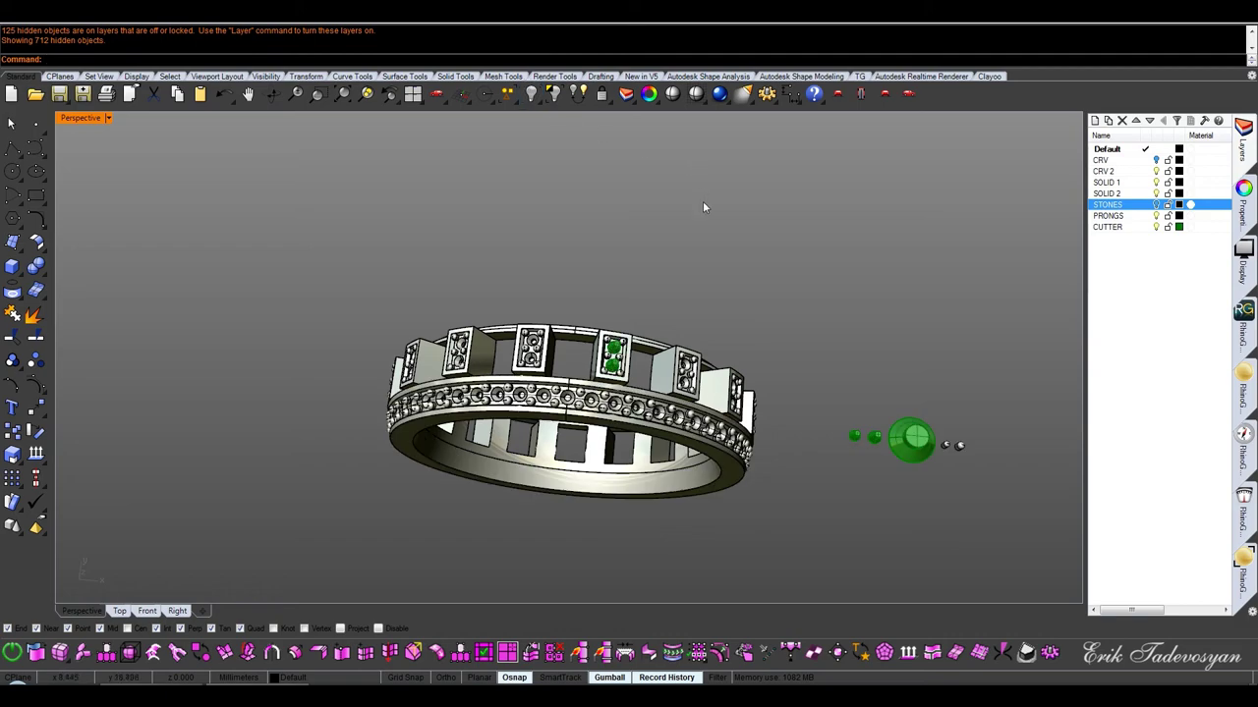
scroll(619, 355, "up", 3)
scroll(619, 355, "up", 1)
scroll(619, 356, "up", 2)
left_click(619, 356)
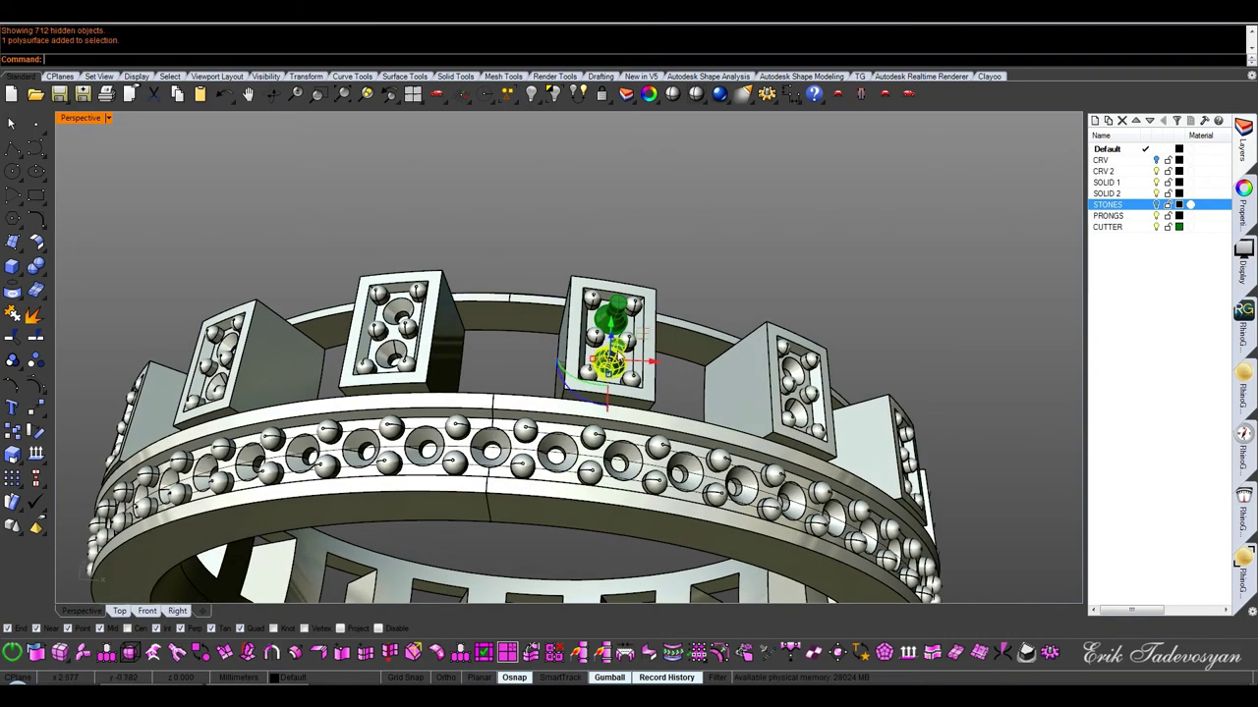
key("Delete")
Turn the STONES layer back on to see the gems
scroll(621, 325, "down", 3)
scroll(622, 298, "down", 1)
right_click_drag(622, 297, 559, 287, "shift")
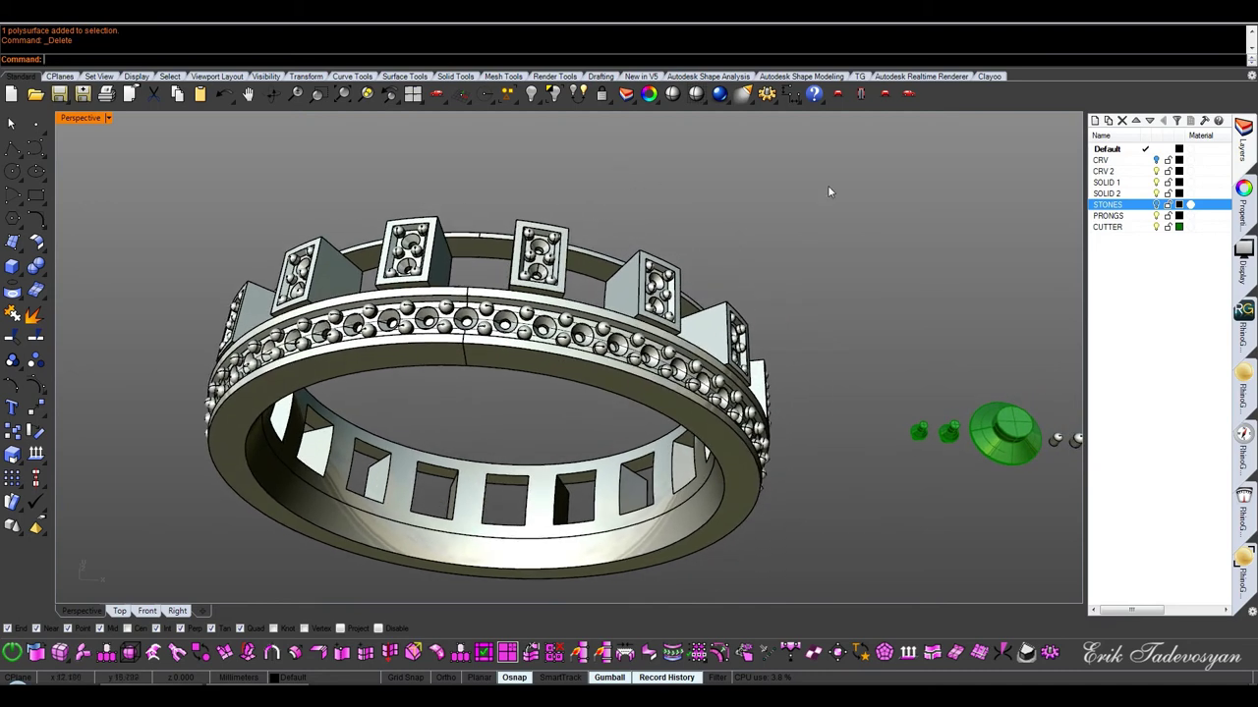
left_click(1156, 204)
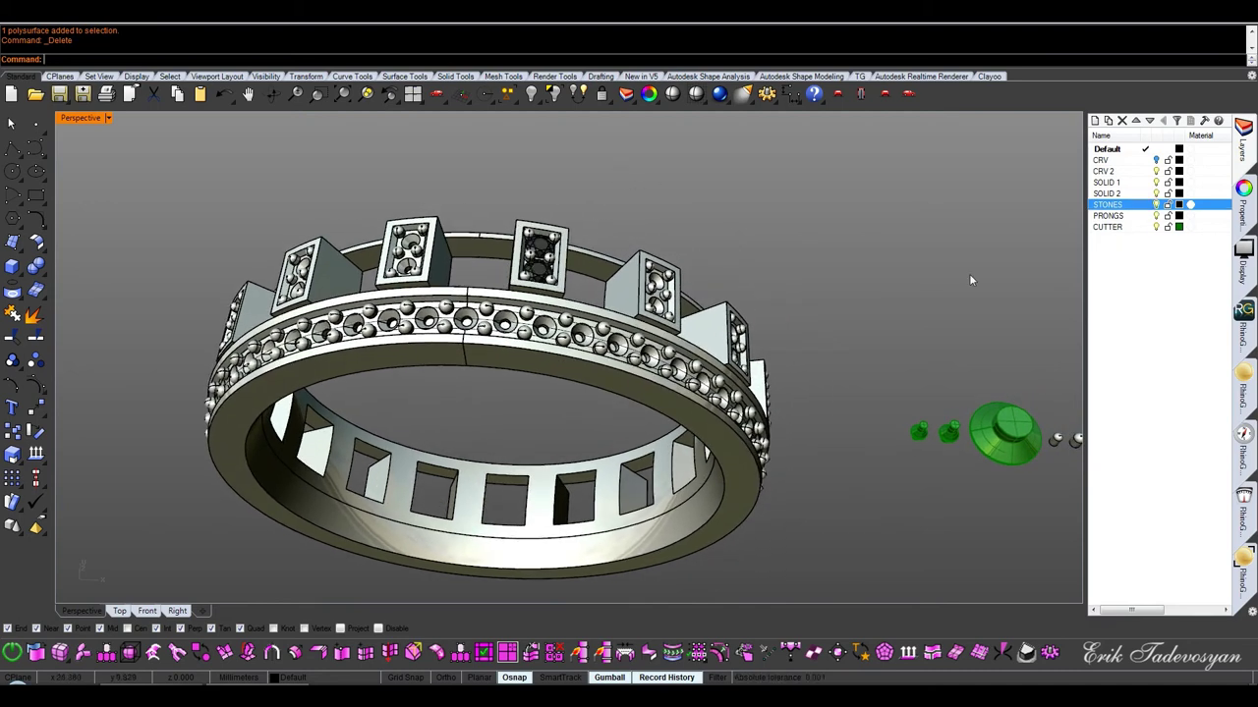
Isolate the centre gem and the large reference gem in the Front view
right_click(530, 94)
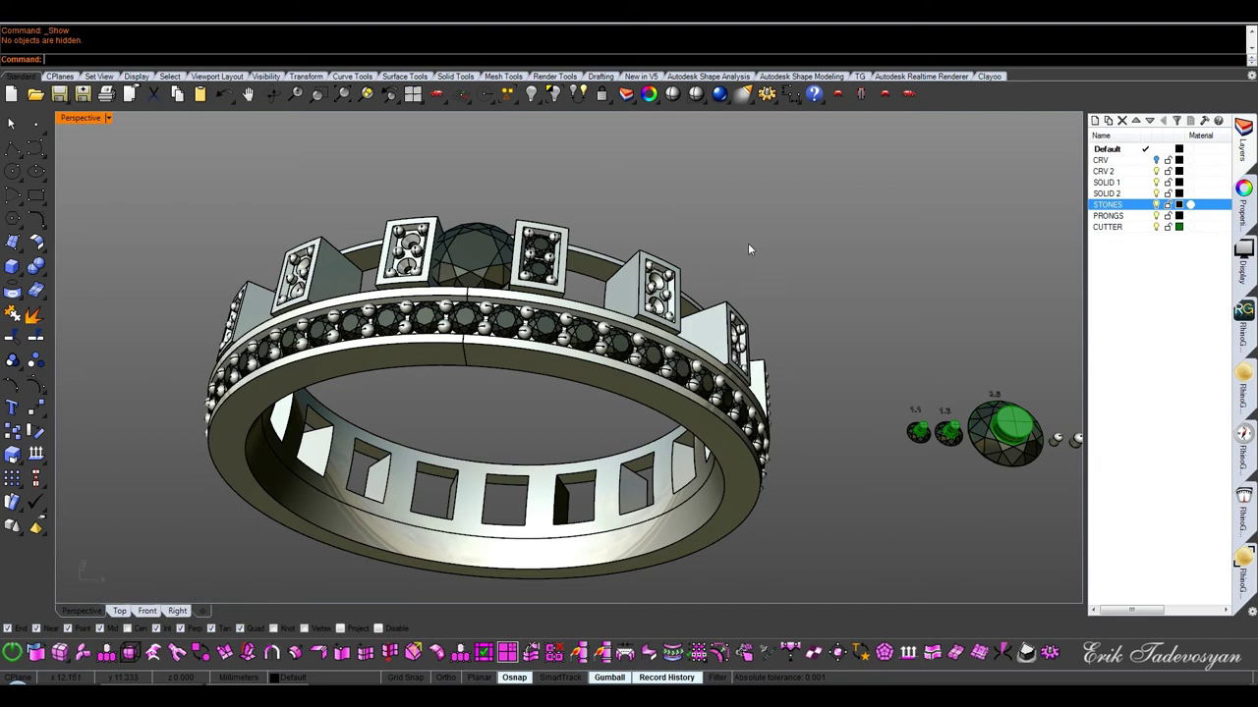
left_click(487, 267)
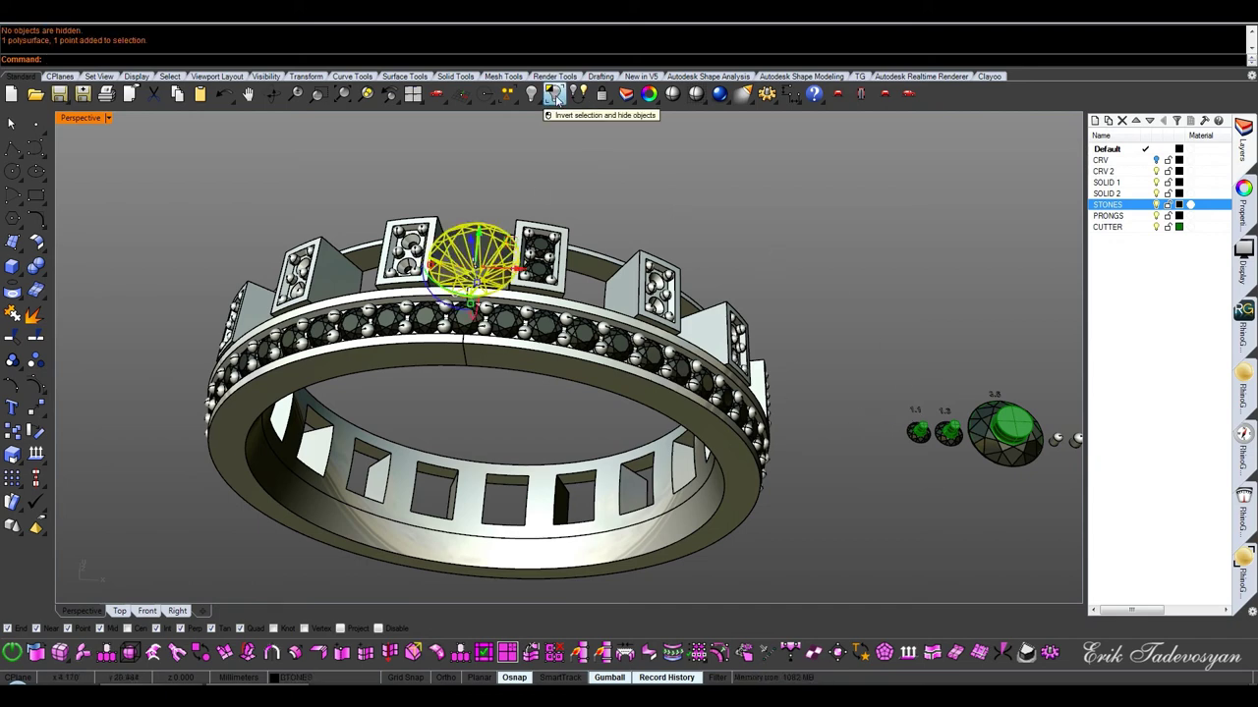
left_click(1027, 462, "shift")
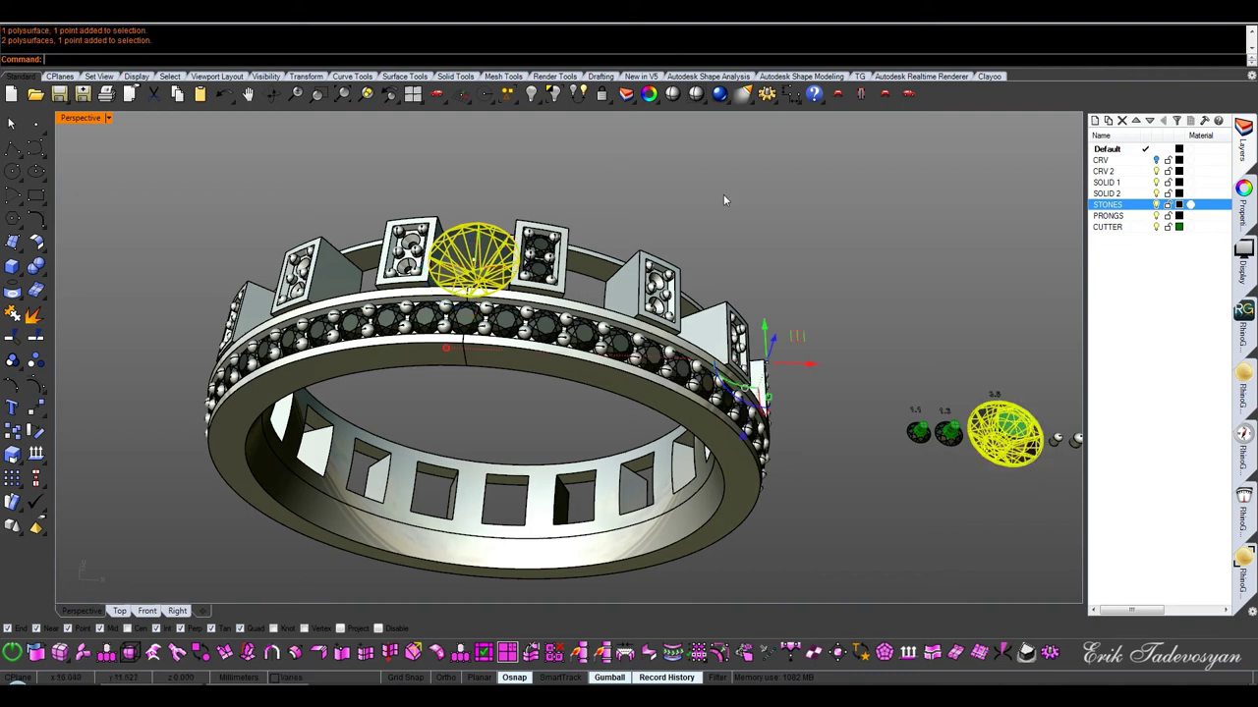
left_click(550, 94)
key("ctrl+F2")
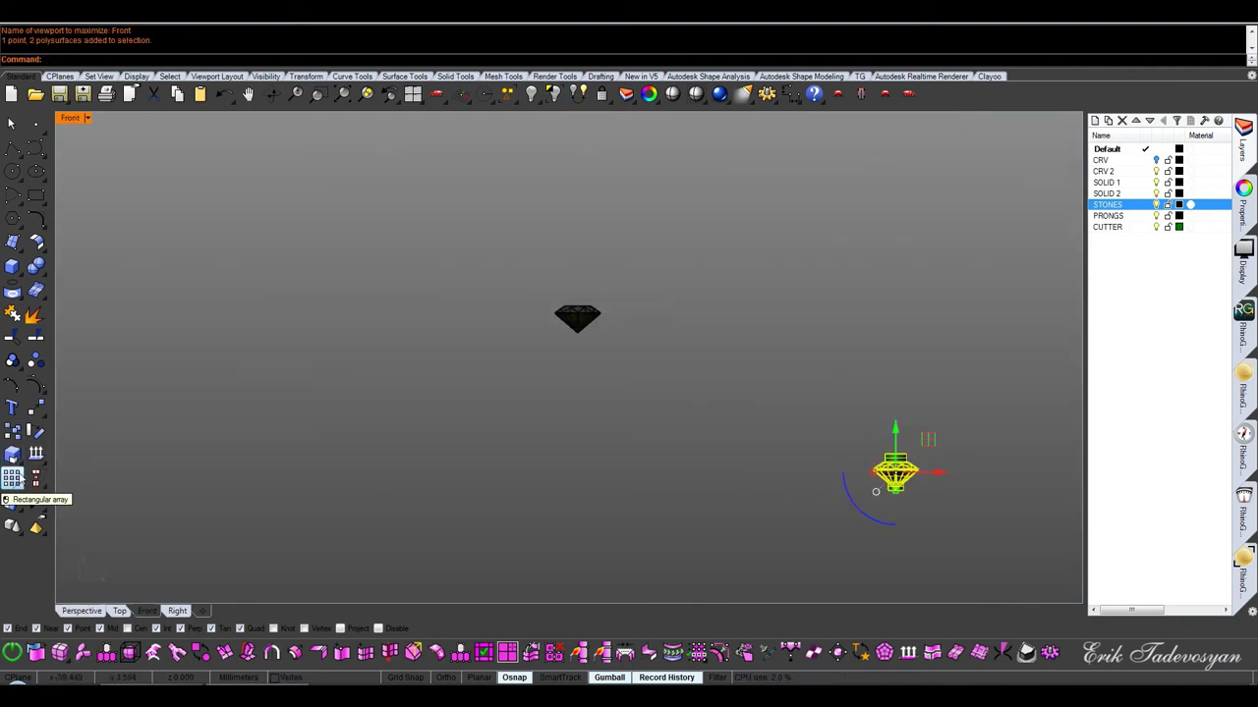
Copy the reference gem from its left girdle point onto the centre gem's girdle
left_click(12, 430)
scroll(997, 505, "up", 5)
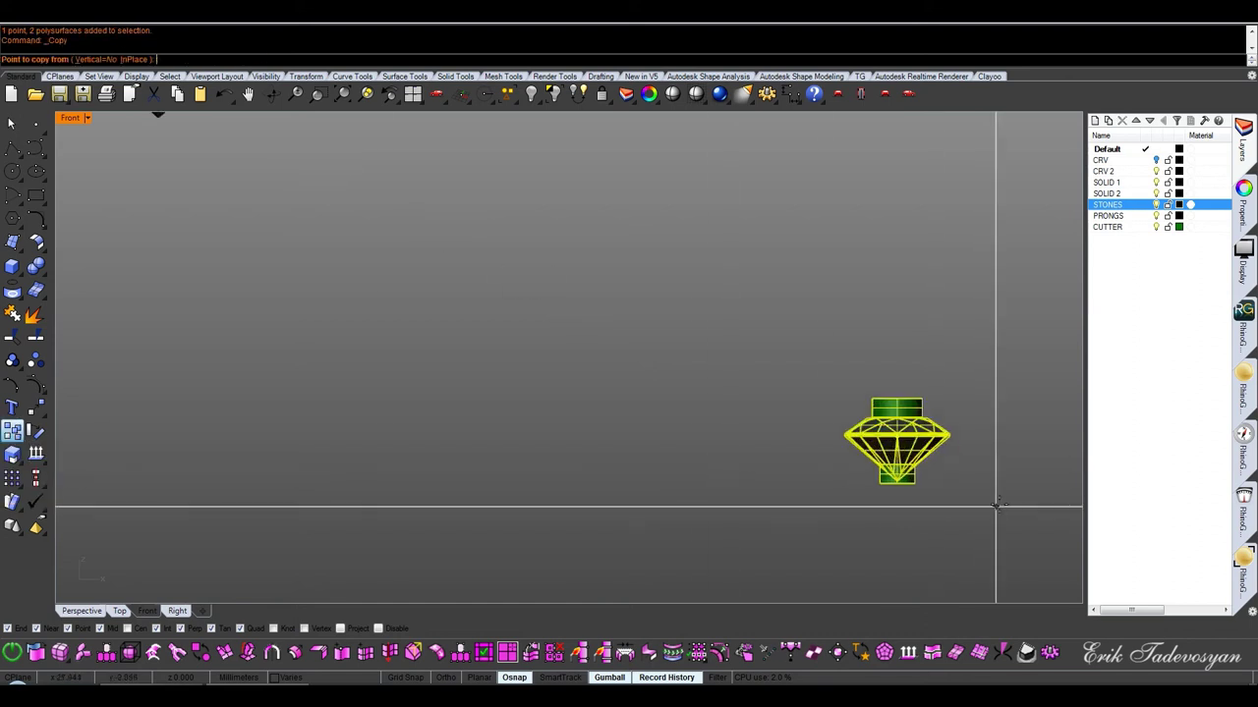
scroll(804, 417, "up", 3)
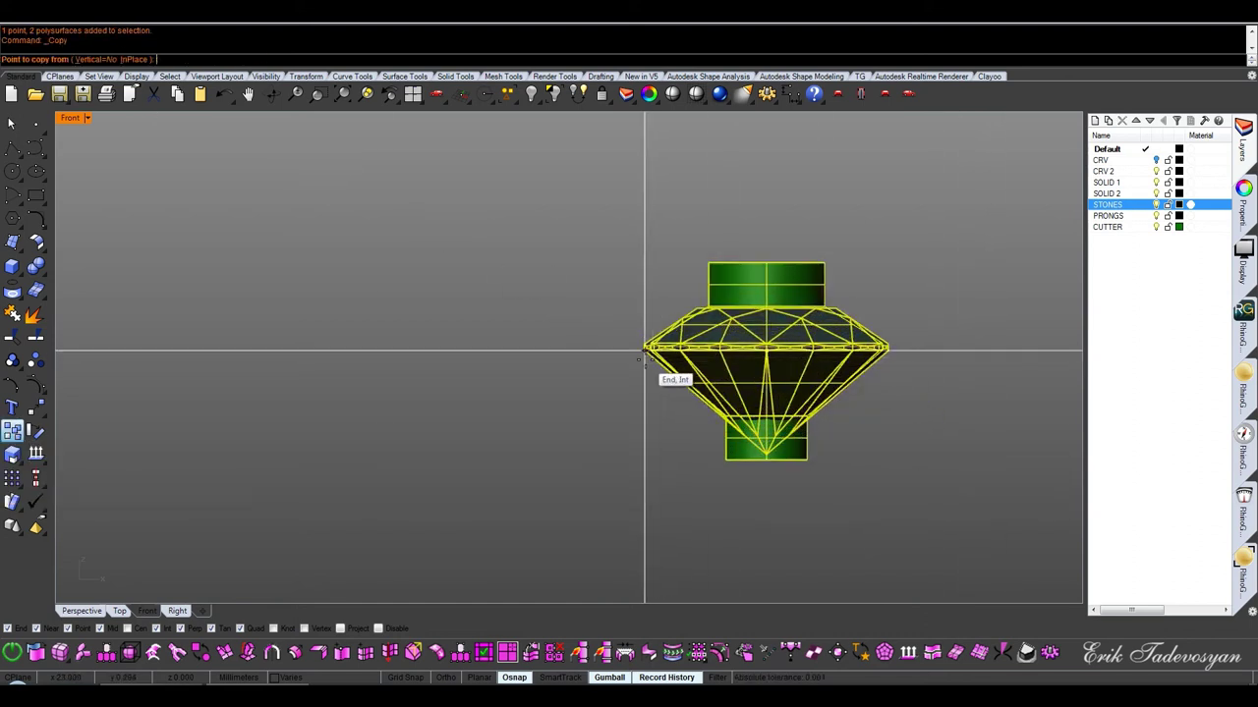
left_click(665, 378)
scroll(668, 381, "down", 3)
scroll(508, 299, "down", 2)
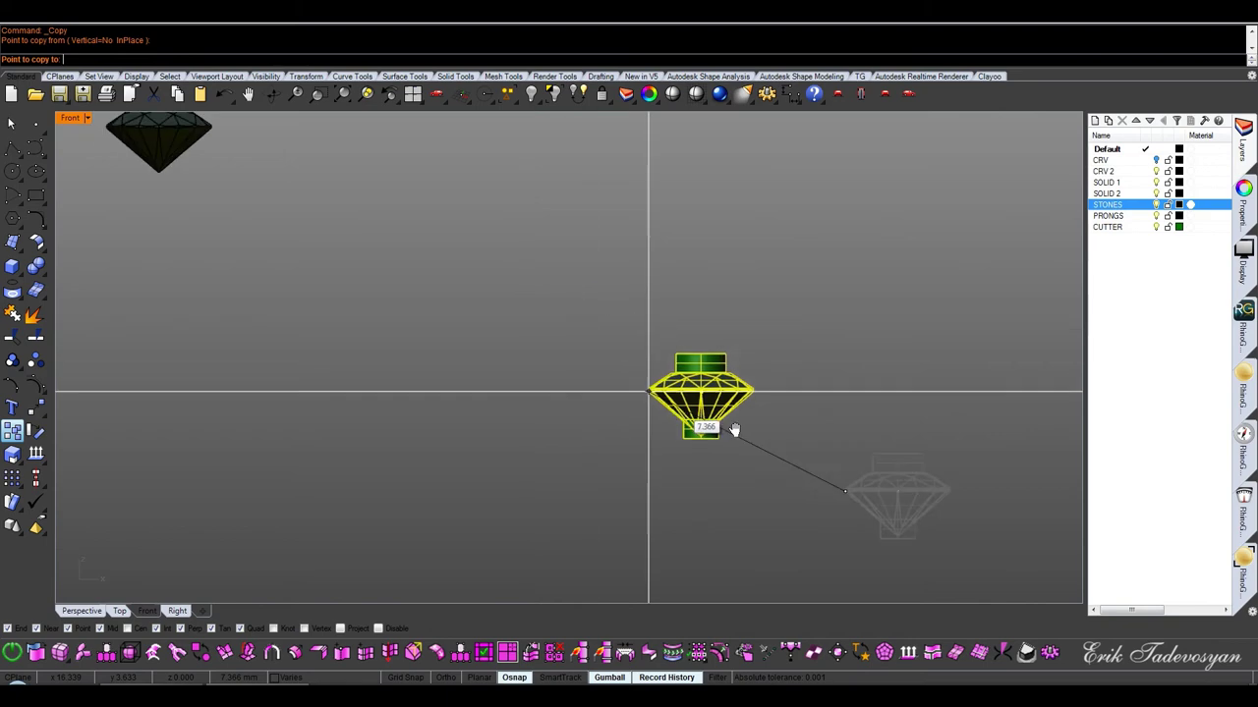
scroll(550, 339, "down", 1)
scroll(423, 259, "up", 3)
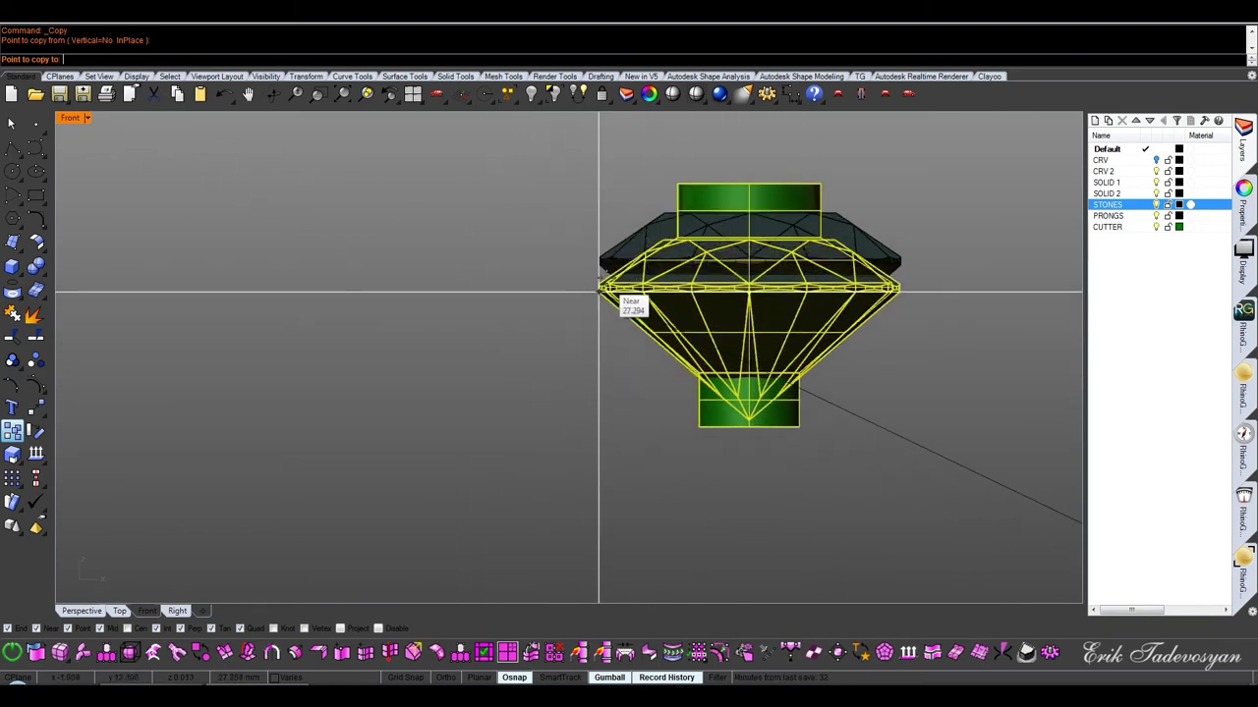
scroll(599, 264, "up", 3)
left_click(599, 263)
key("Return")
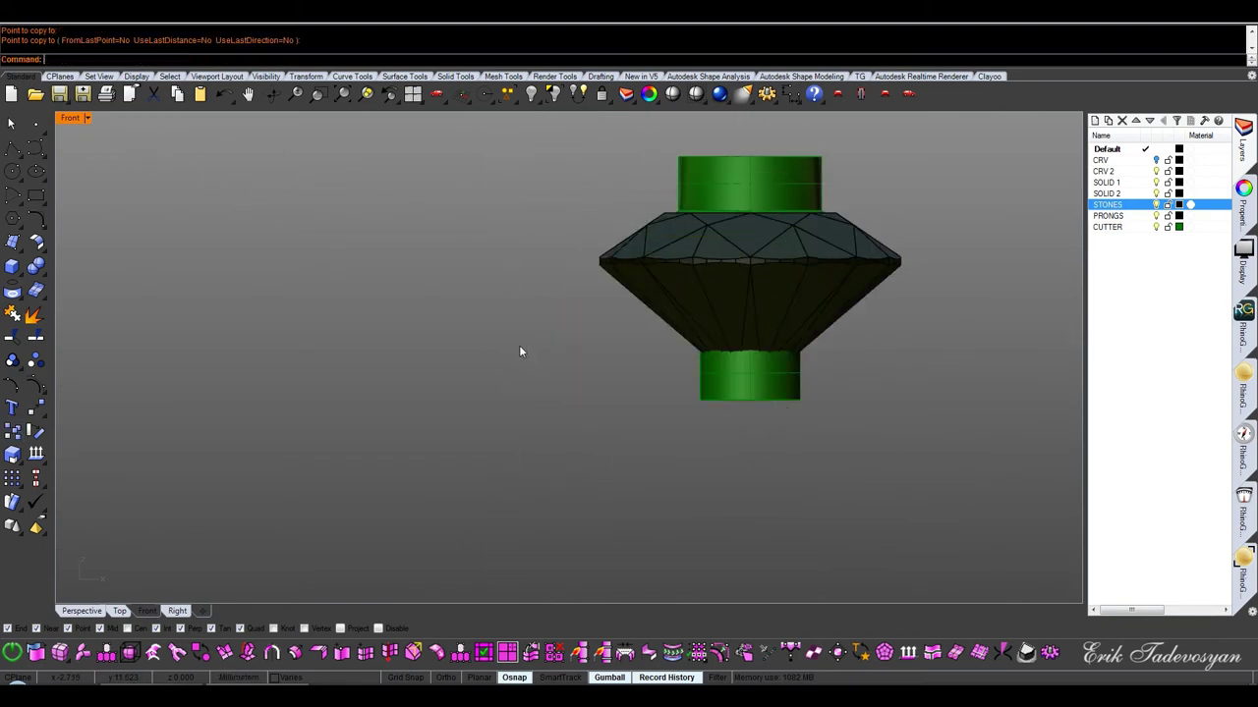
Delete the extra gem, ungroup the copied gem and cutters, and unhide the ring
left_click(643, 285)
key("Delete")
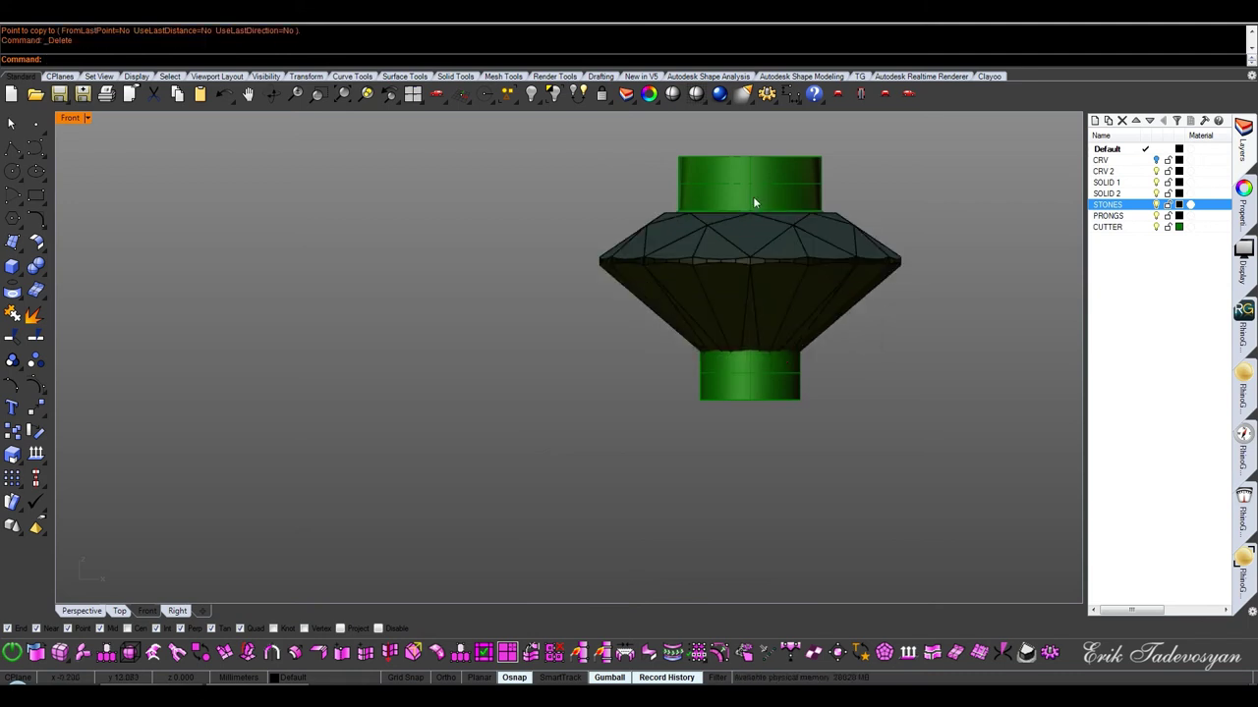
left_click_drag(724, 216, 363, 259)
left_click(36, 362)
left_click(35, 362)
left_click(444, 214)
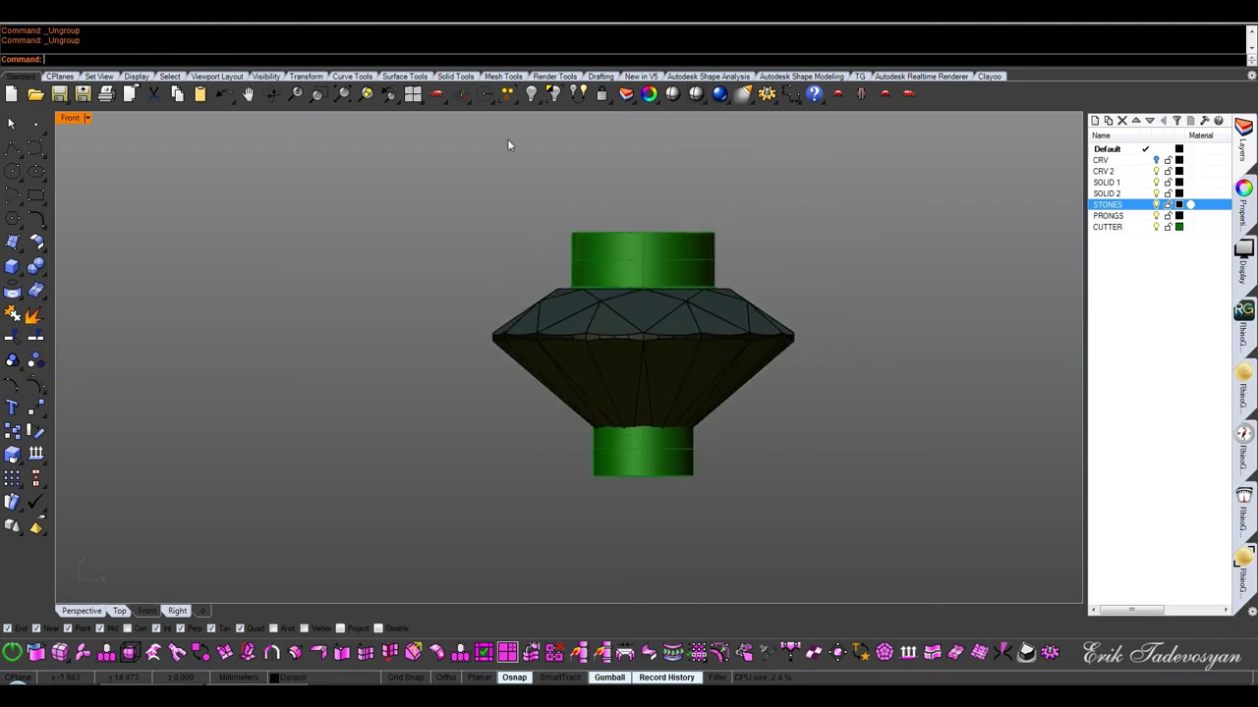
left_click(531, 93)
left_click(637, 228)
key("ctrl+F4")
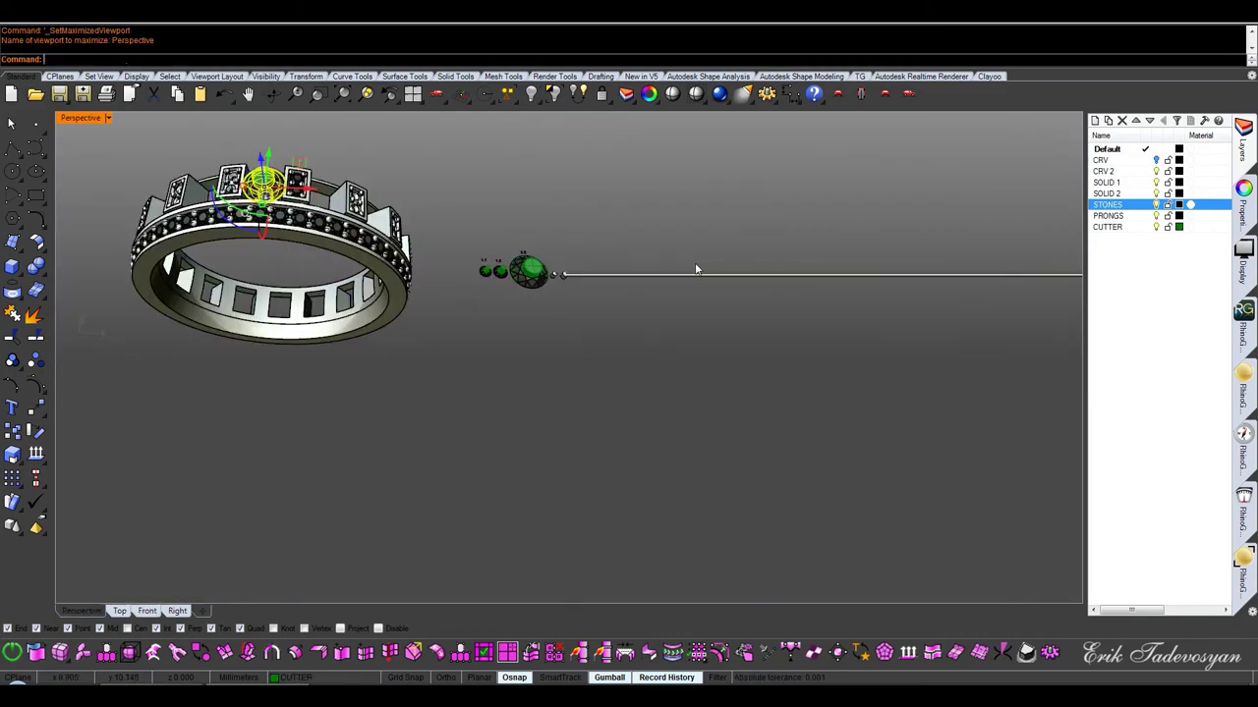
Isolate the ring and centre-stone cutter, then polar-array the cutter 16 times around the origin
scroll(638, 287, "up", 3)
left_click(625, 294, "shift")
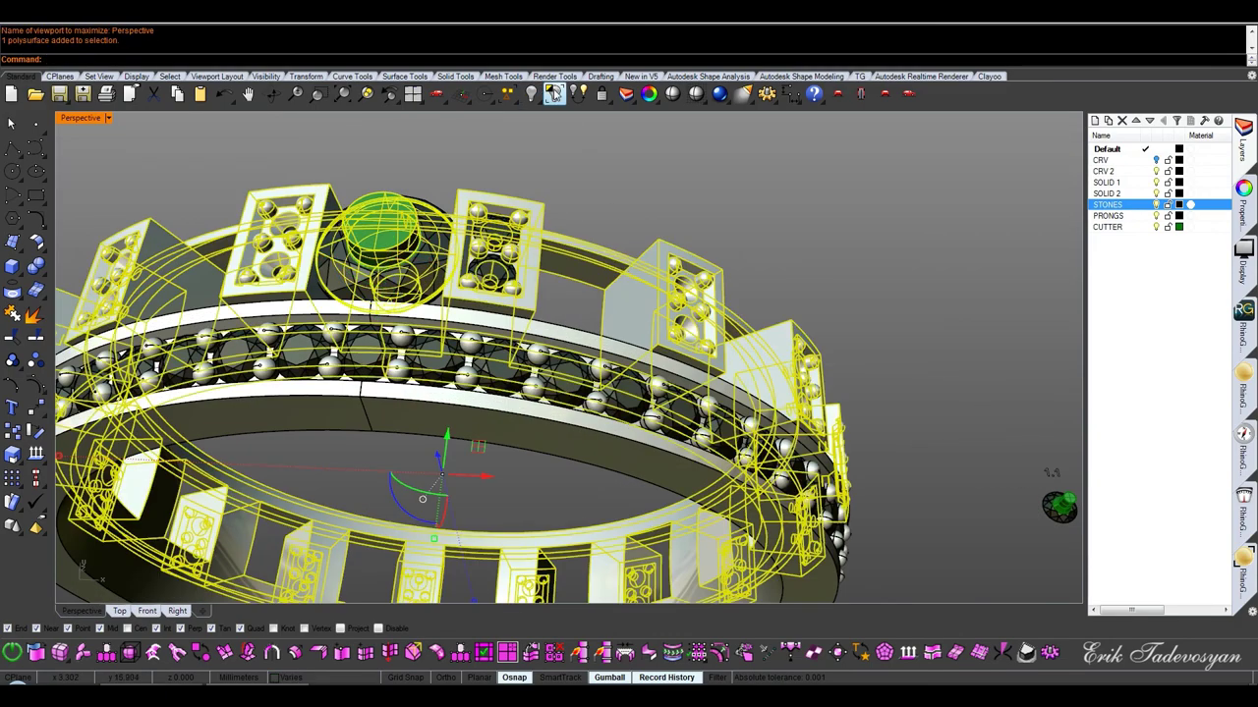
left_click(553, 94)
key("ctrl+F2")
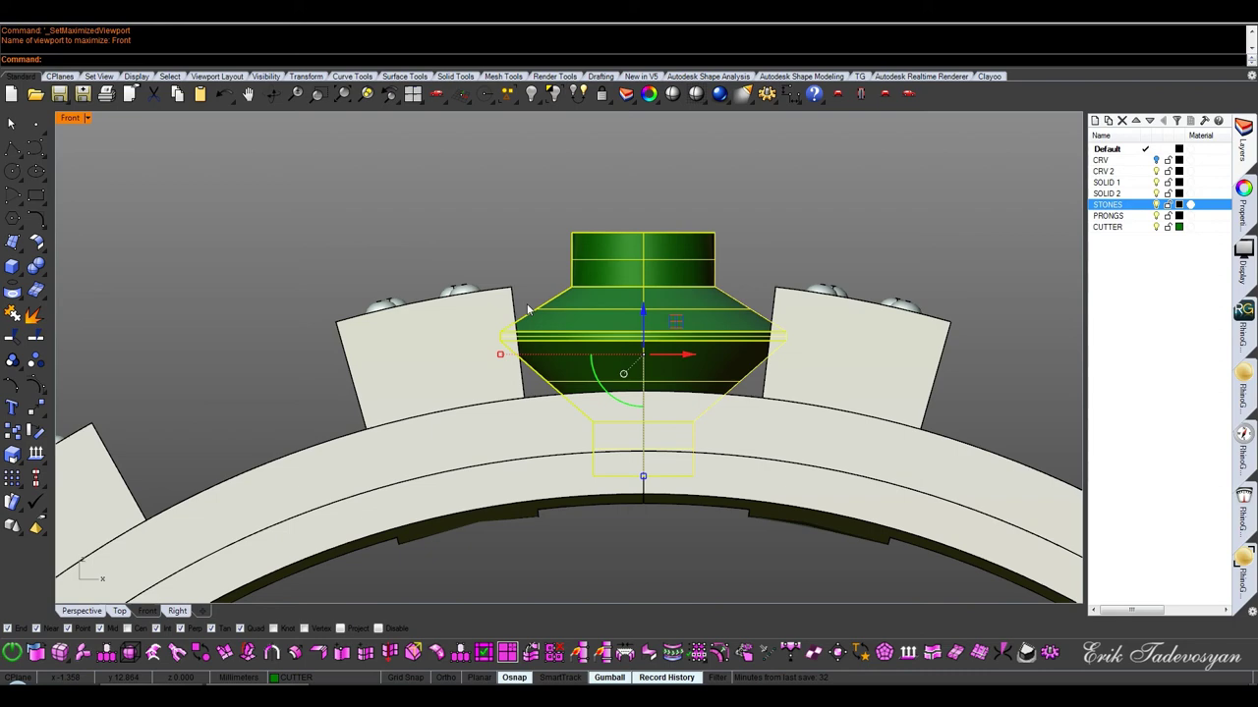
middle_click(528, 311)
left_click(478, 283)
scroll(508, 197, "down", 3)
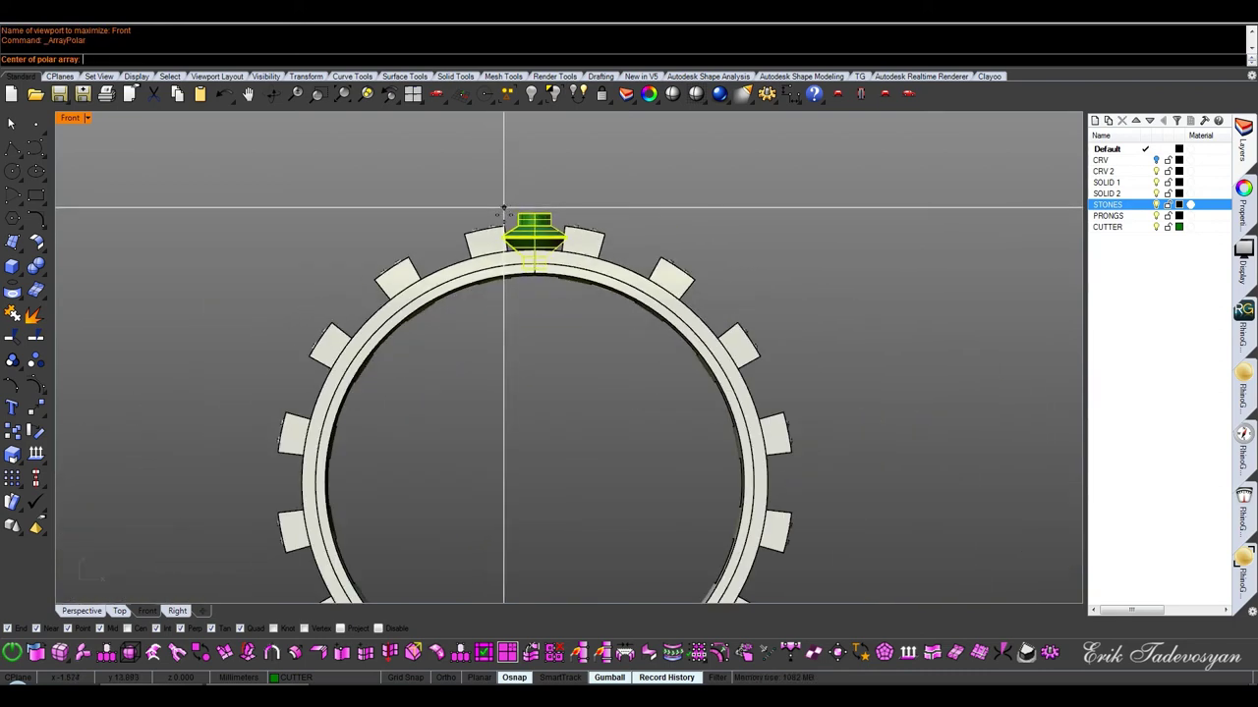
scroll(526, 379, "down", 3)
left_click(527, 379)
key("Return")
key("Return")
key("Return")
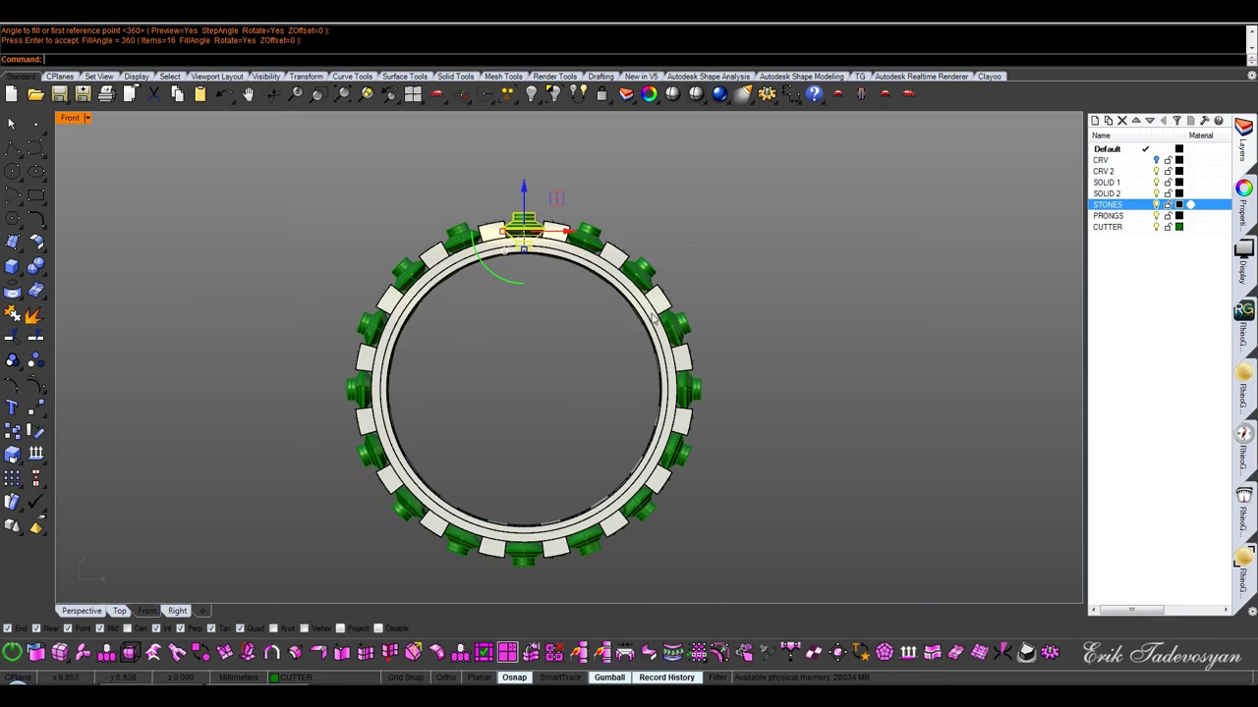
Boolean-difference the 16 arrayed cutters from the ring band
left_click(653, 316)
middle_click(521, 308)
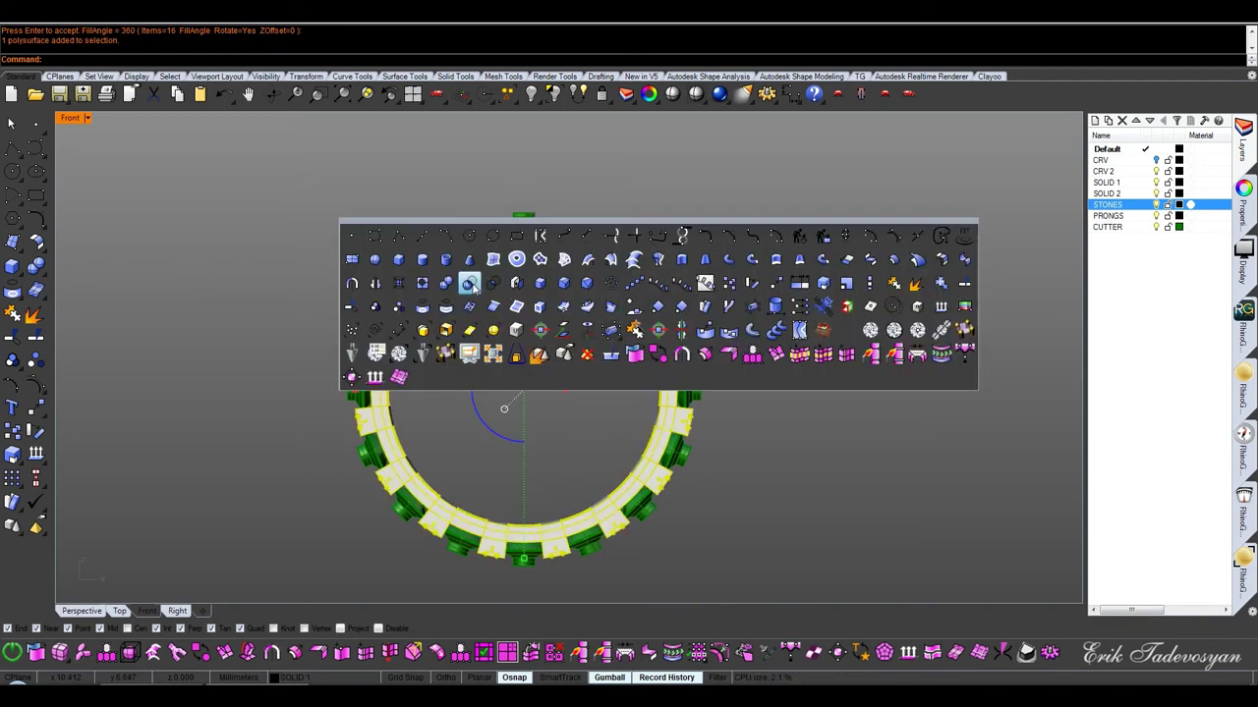
left_click(493, 284)
left_click_drag(379, 468, 380, 467)
key("Return")
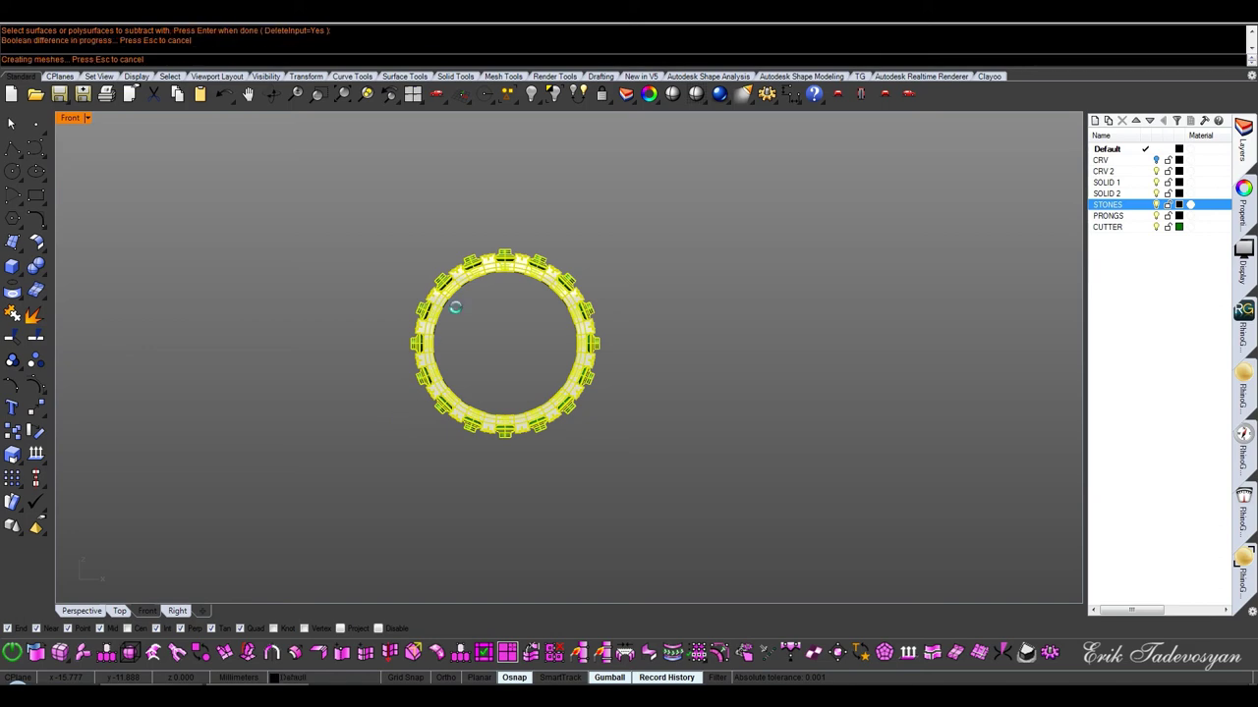
key("ctrl+F4")
scroll(510, 234, "up", 2)
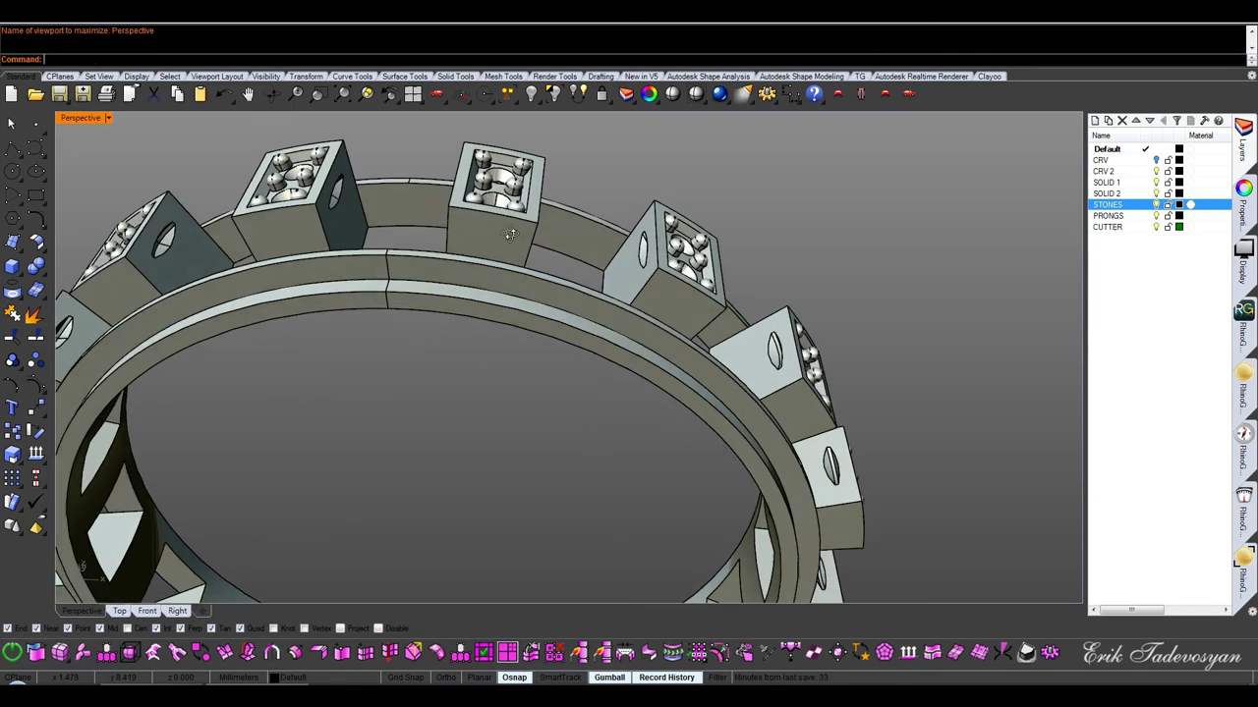
Unhide the gems and prongs and select the large centre stone
right_click_drag(510, 234, 484, 109)
left_click(531, 94)
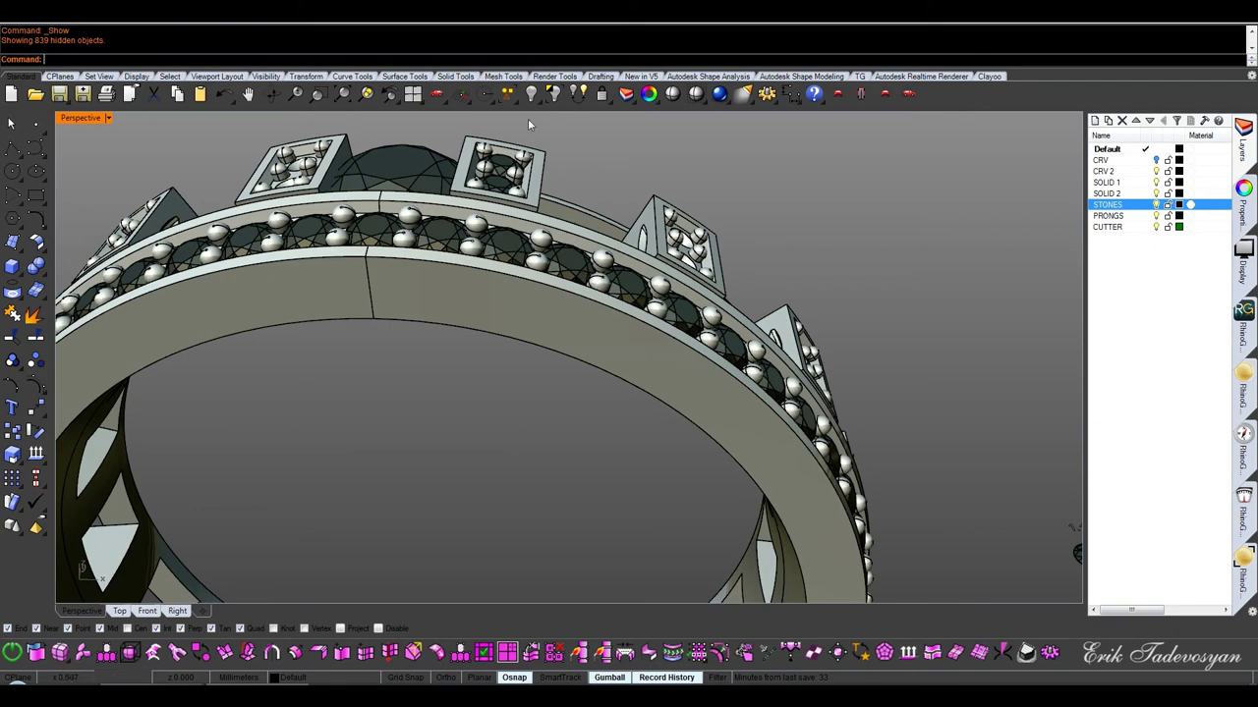
left_click(405, 176)
right_click_drag(405, 177, 448, 264)
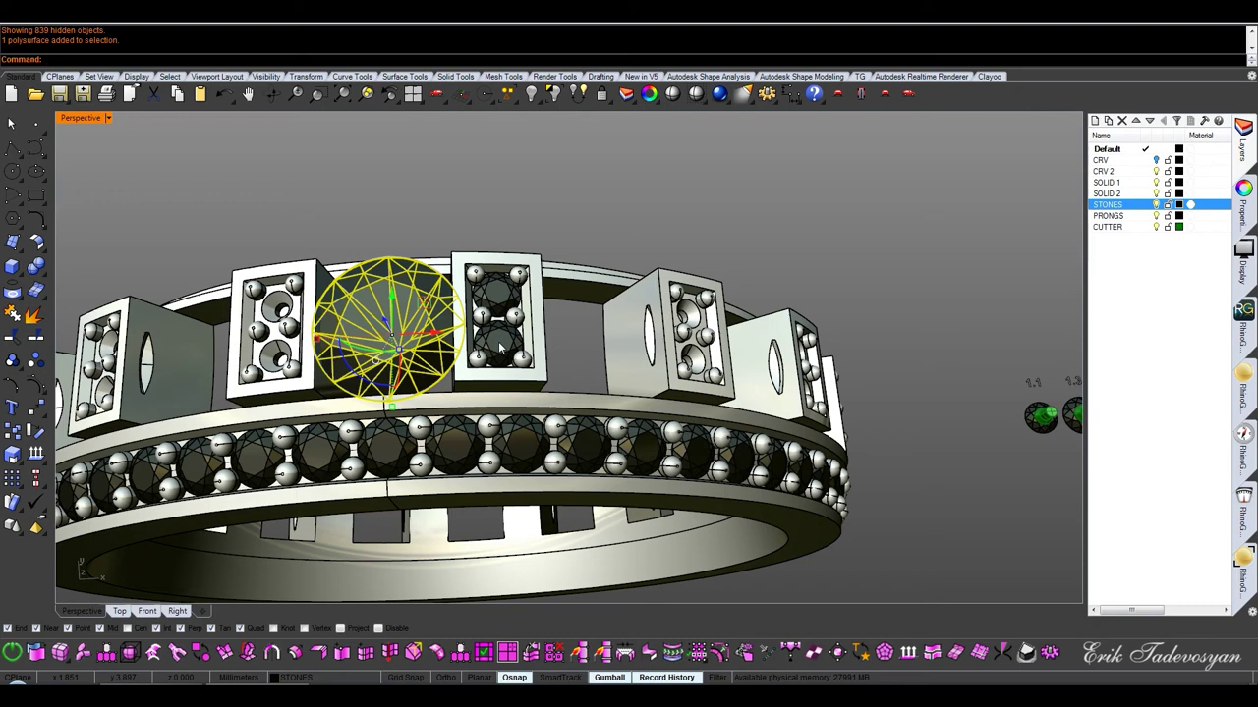
Polar-array the centre stone 16 times around the origin in the Front view
key("ctrl+F2")
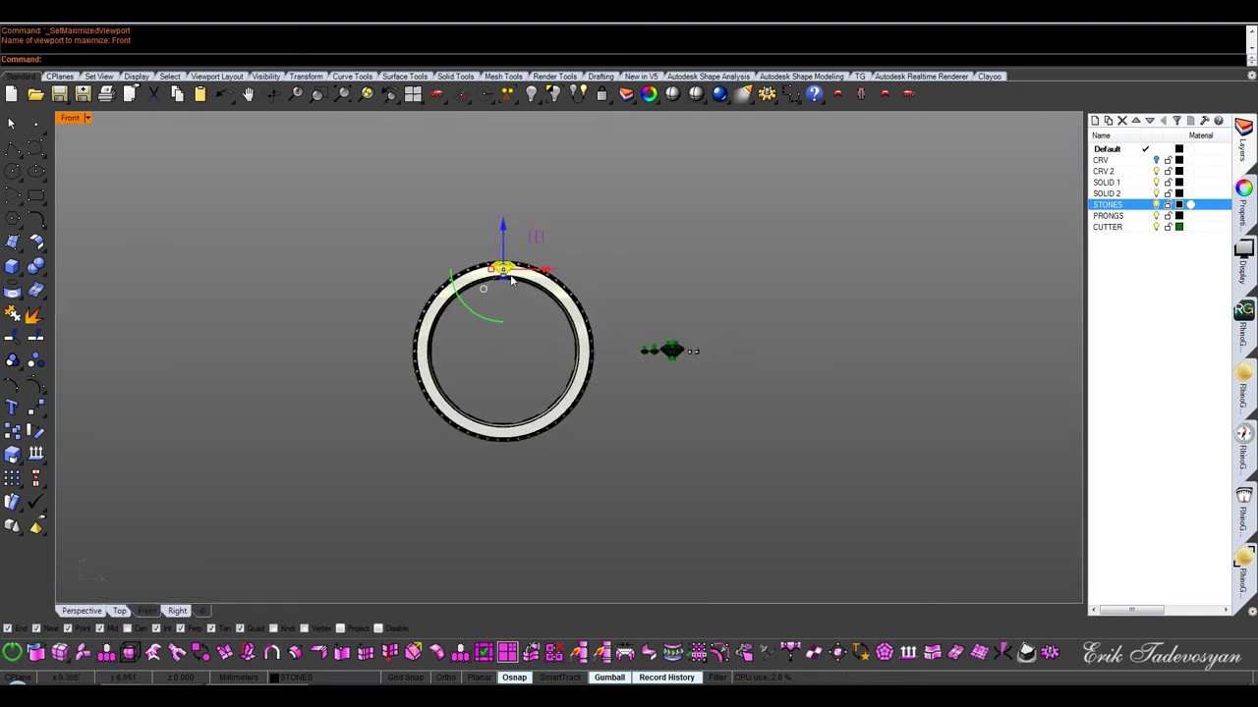
scroll(494, 251, "up", 5)
middle_click(494, 251)
left_click(472, 252)
scroll(543, 330, "down", 5)
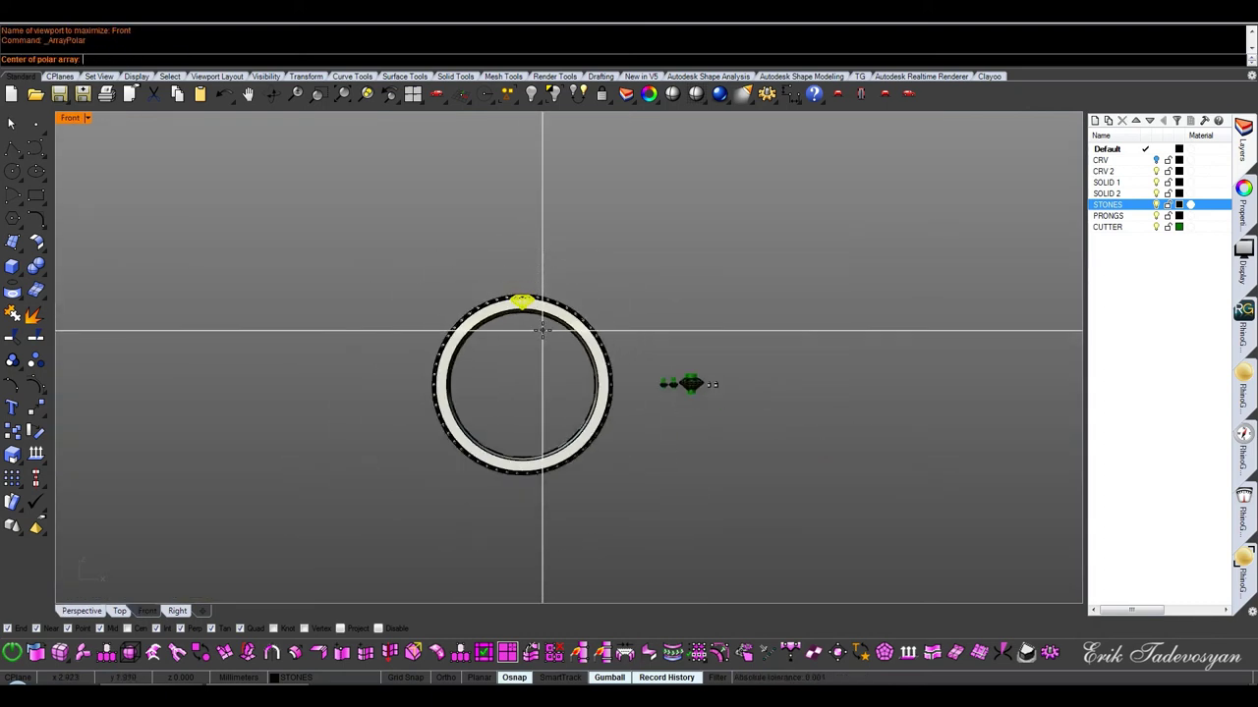
left_click(542, 330)
key("Return")
key("Return")
key("Return")
key("ctrl+F4")
scroll(769, 210, "down", 3)
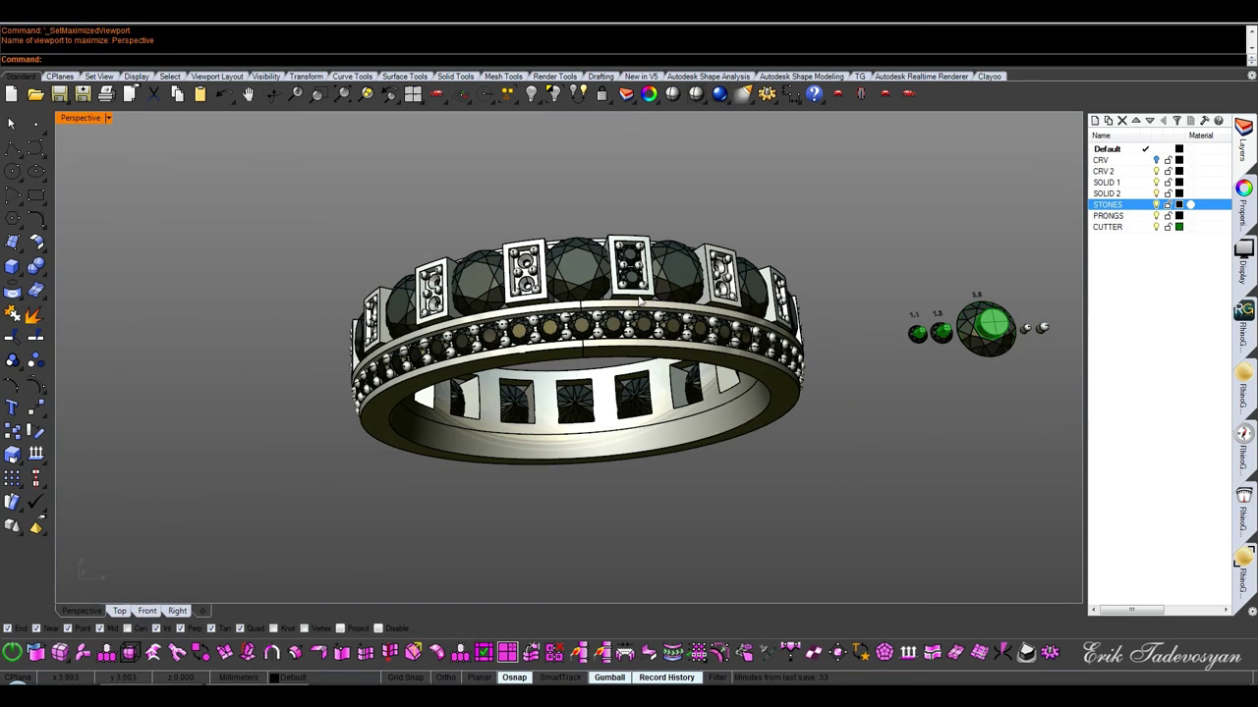
Isolate the two small stones of one box setting in the Front view
scroll(637, 312, "up", 3)
left_click(633, 303)
left_click(632, 282, "shift")
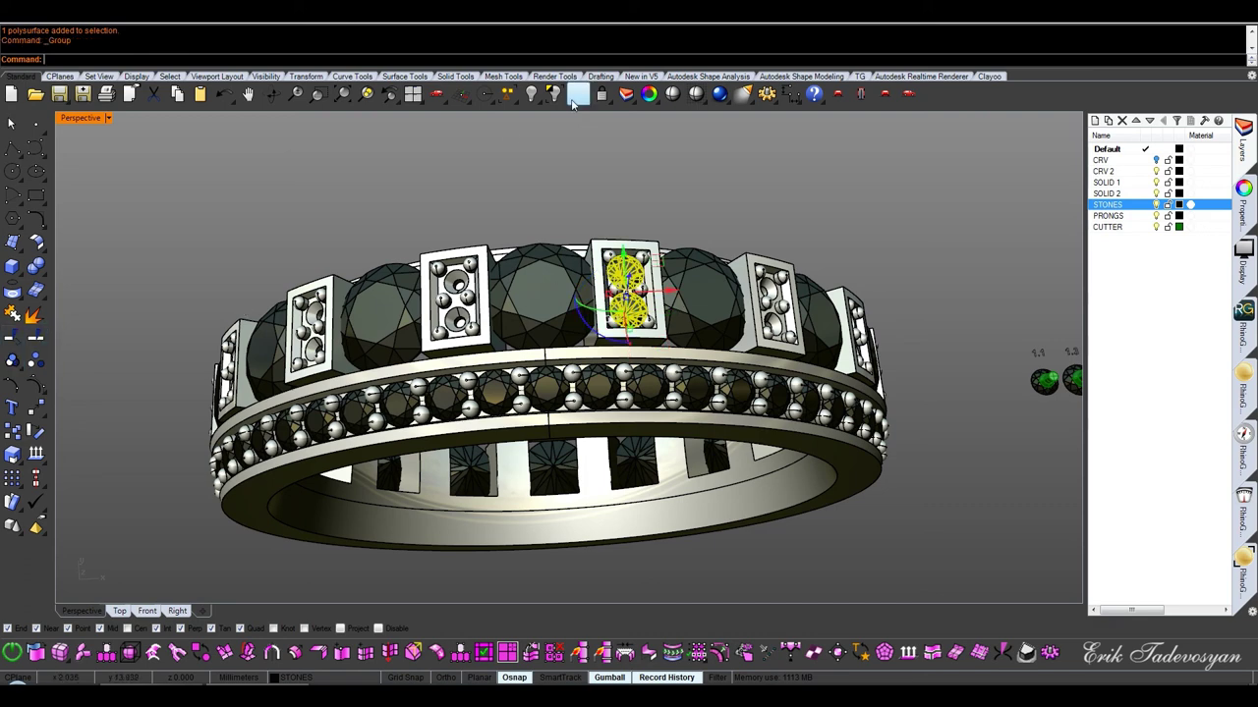
left_click(555, 94)
key("ctrl+F2")
Polar-array the stone pair 16 times around 0 and group all the copies
left_click(540, 300)
middle_click(713, 282)
left_click(658, 263)
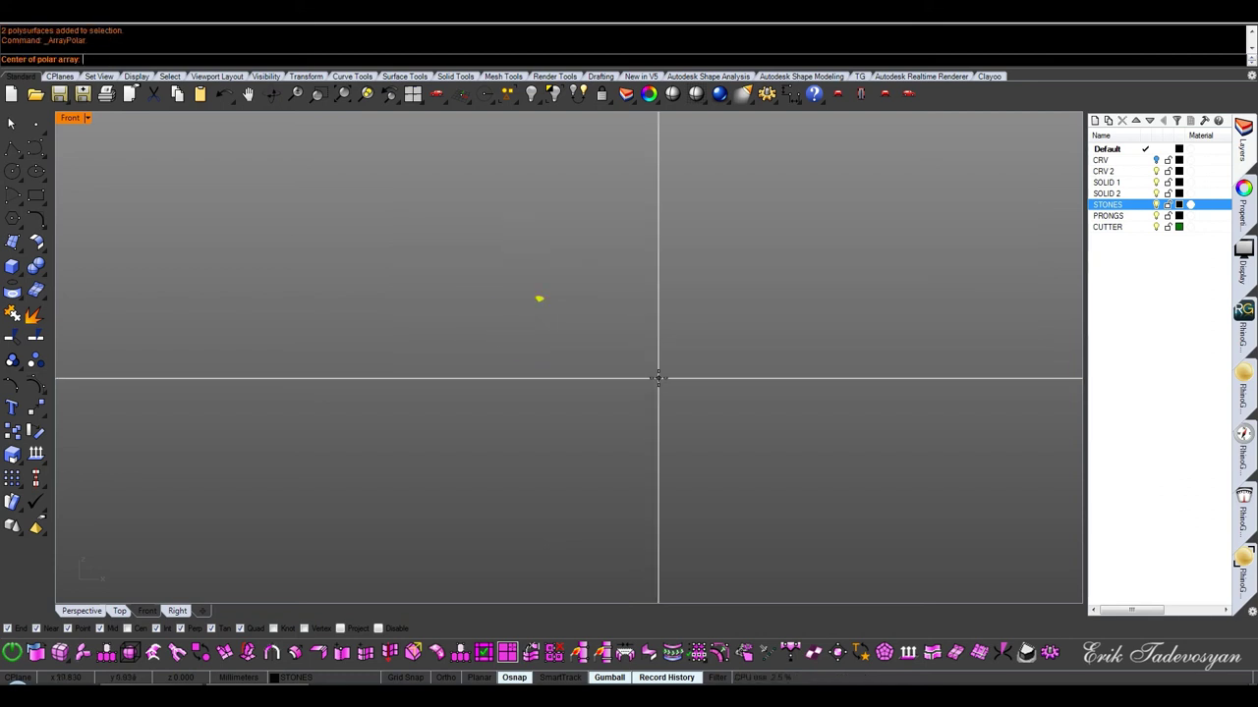
type("0")
key("Return")
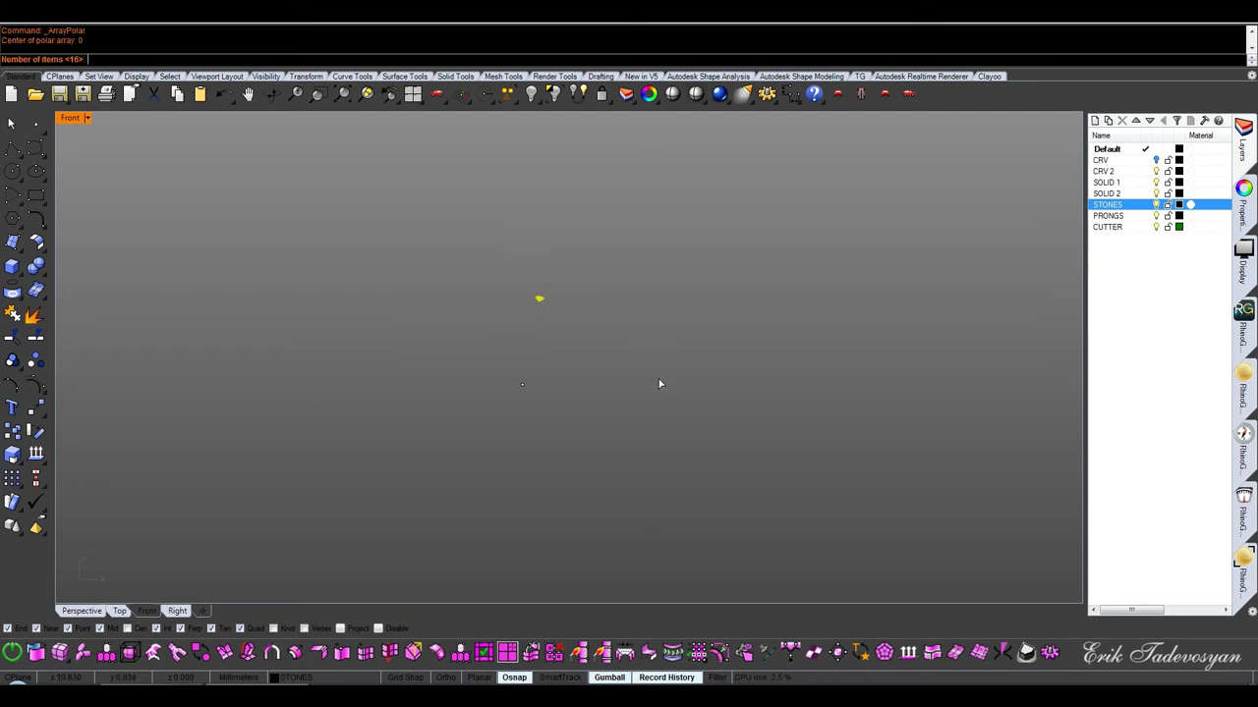
key("Return")
key("Return")
key("Return")
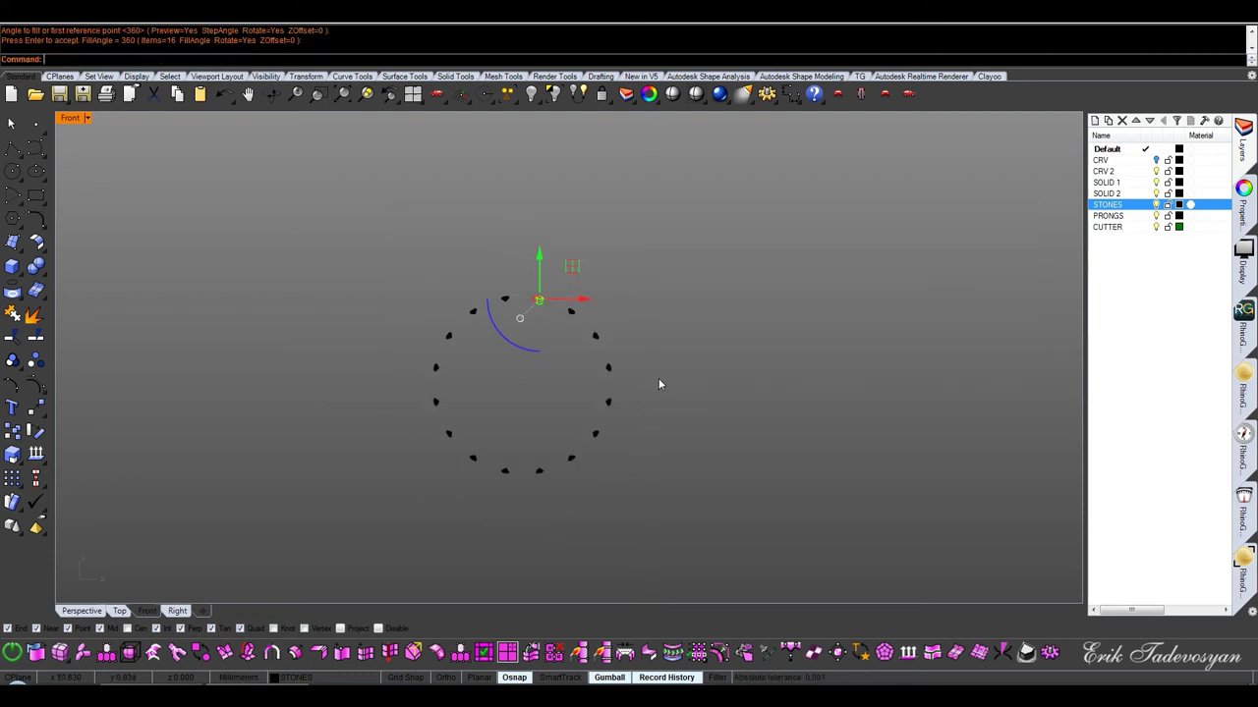
left_click_drag(674, 299, 373, 546)
left_click(18, 362)
left_click(532, 94)
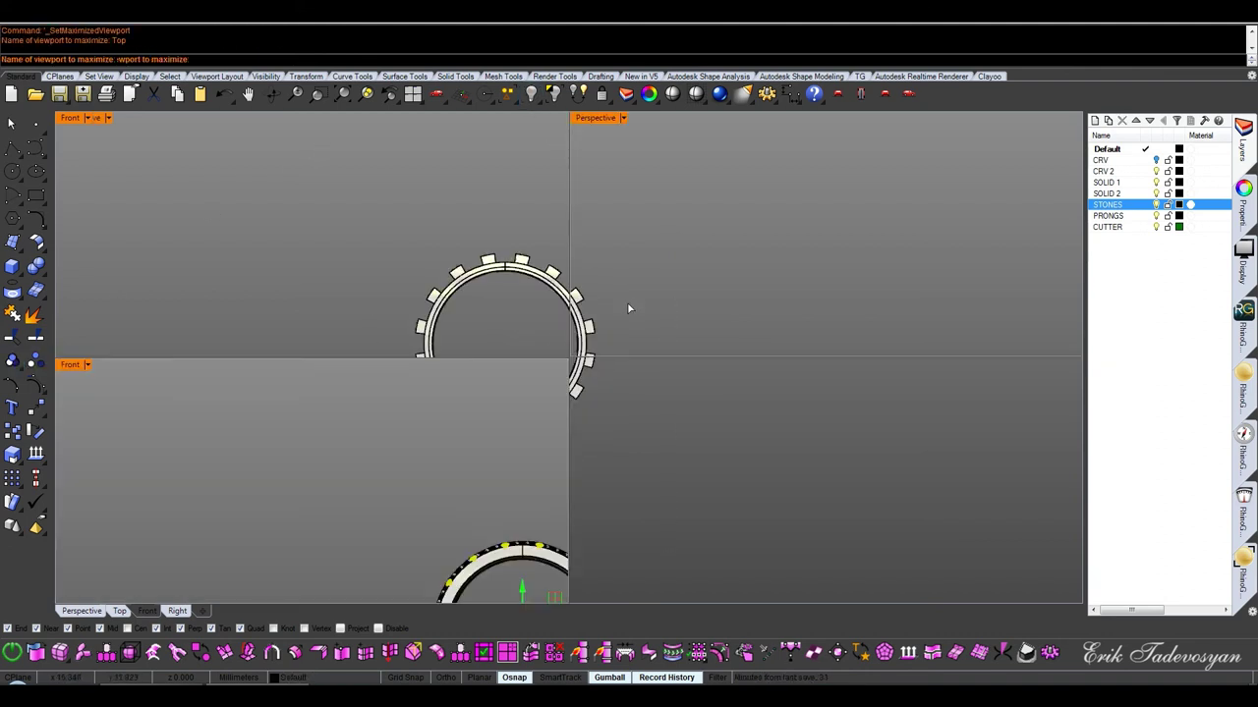
Delete the sample stones lying beside the ring in Top view
right_click_drag(885, 390, 708, 430)
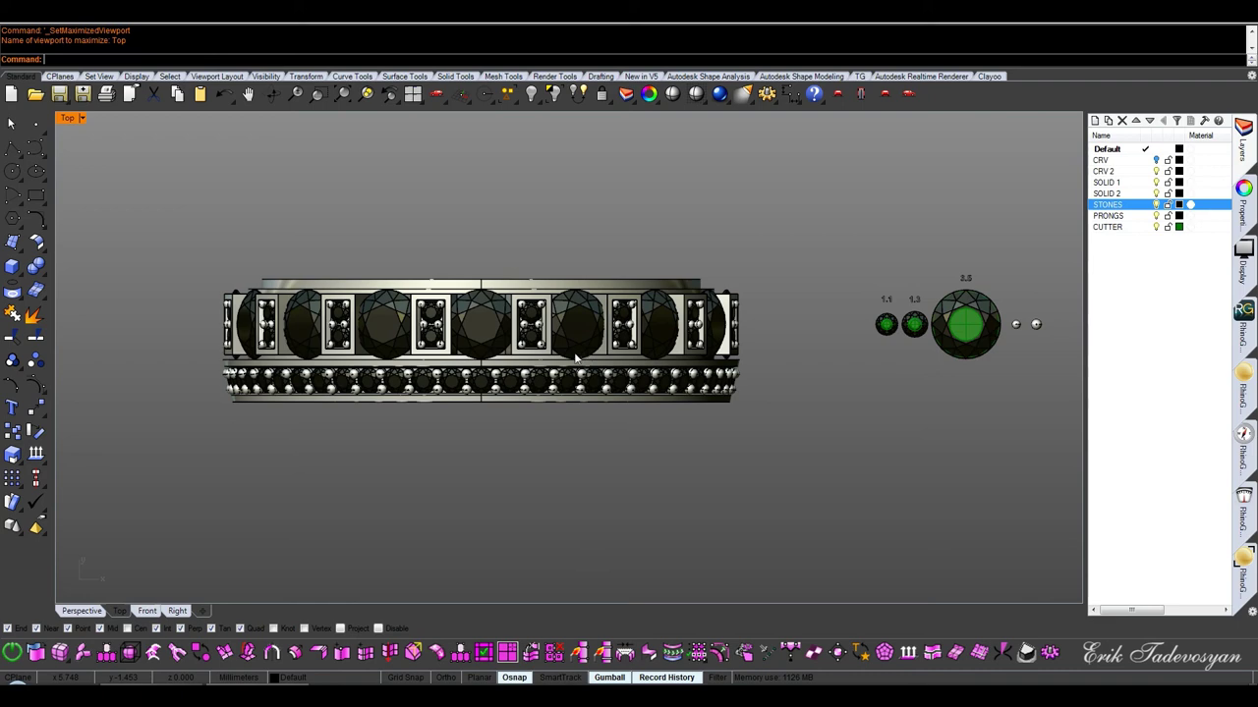
left_click_drag(1061, 266, 825, 402)
key("Delete")
Mirror a copy of the lower pavé channel row about 0 onto the top edge
right_click_drag(633, 424, 731, 449)
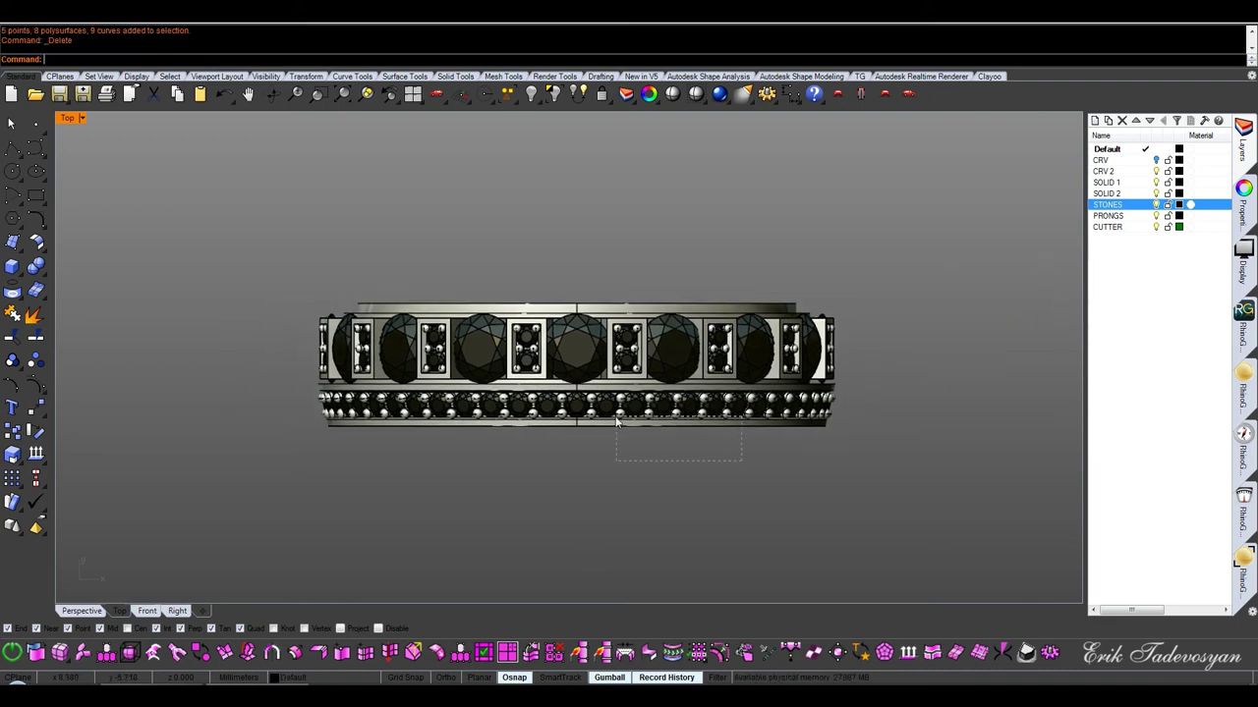
left_click_drag(616, 418, 617, 420)
left_click(684, 433)
left_click(764, 418)
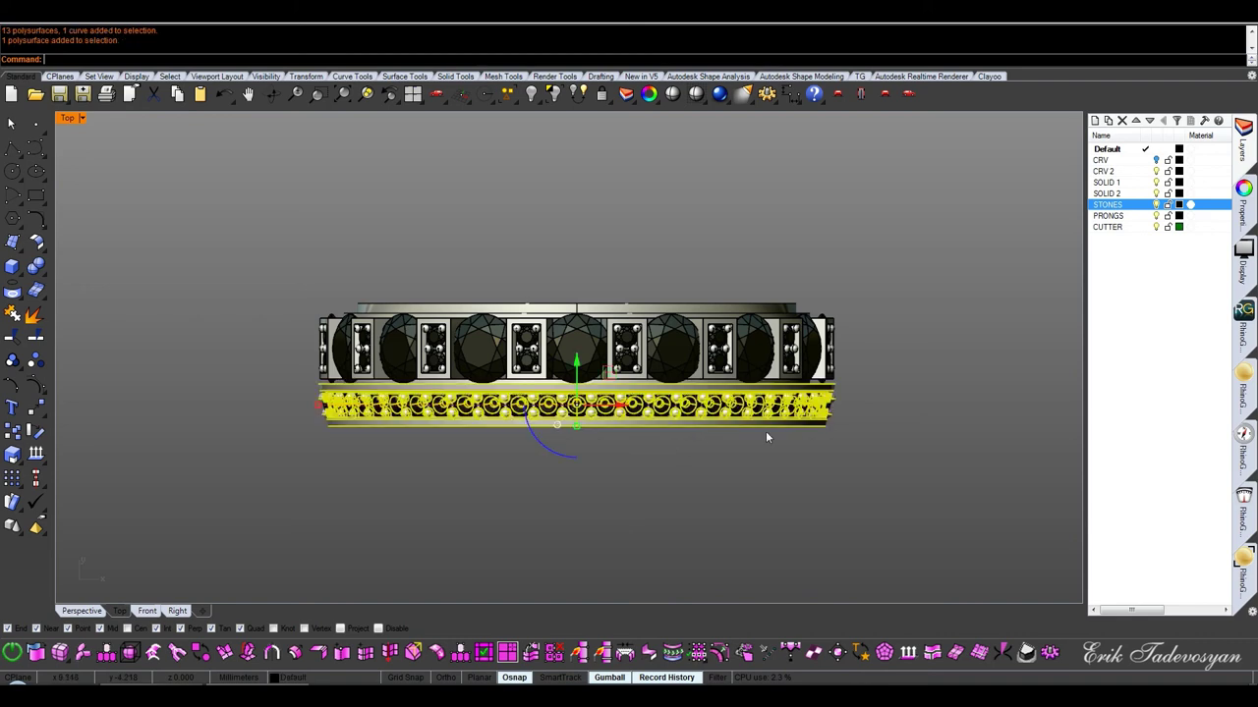
middle_click(538, 419)
left_click(485, 417)
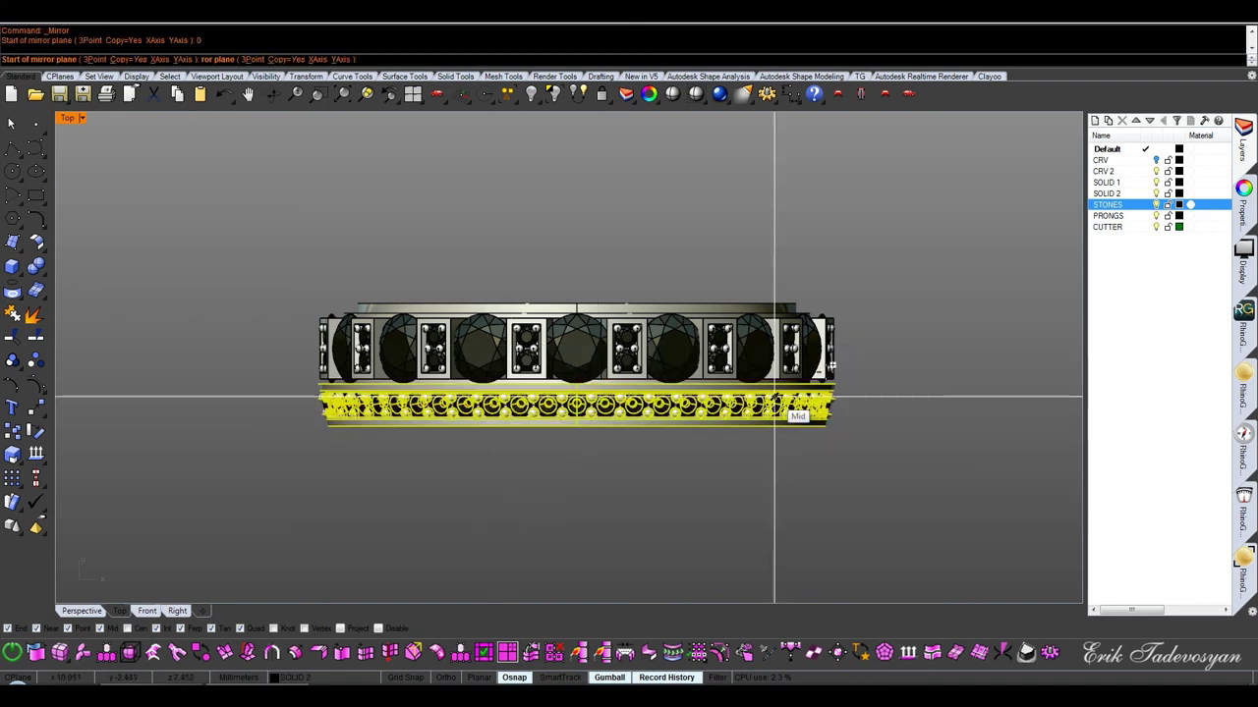
type("0")
key("Return")
left_click(923, 350)
key("Escape")
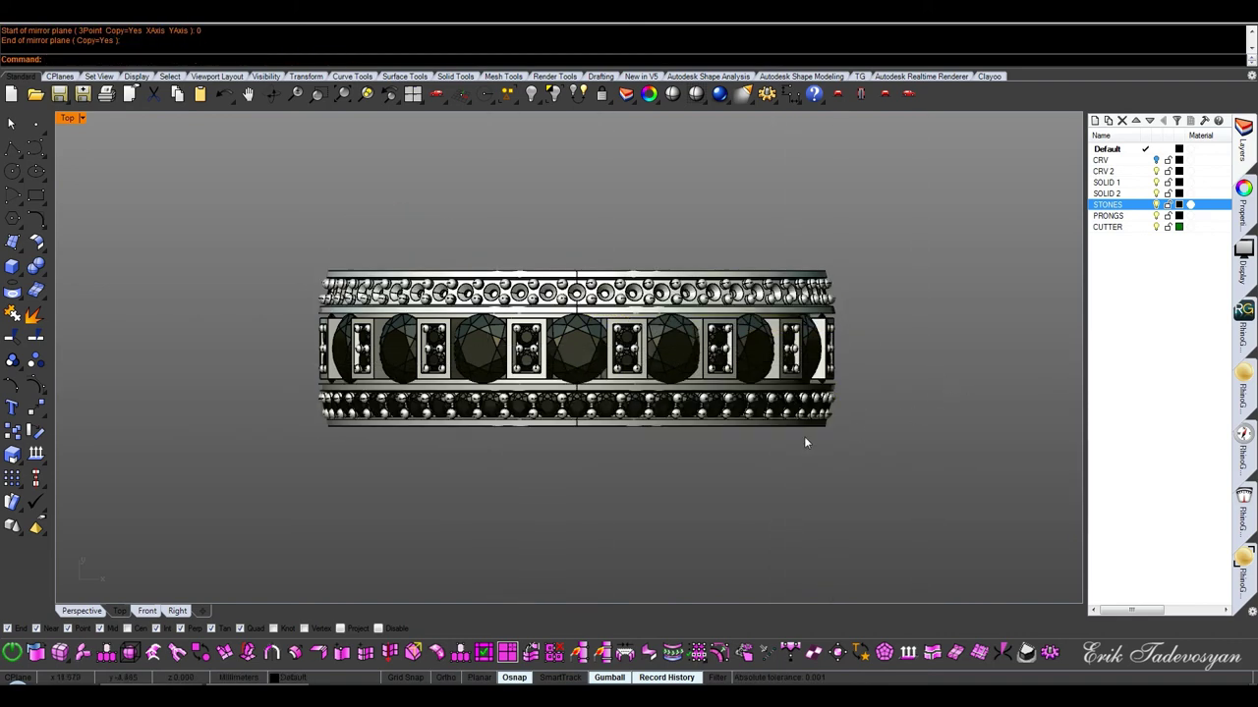
Lock the lower channel row and group its row of stones
left_click(798, 422)
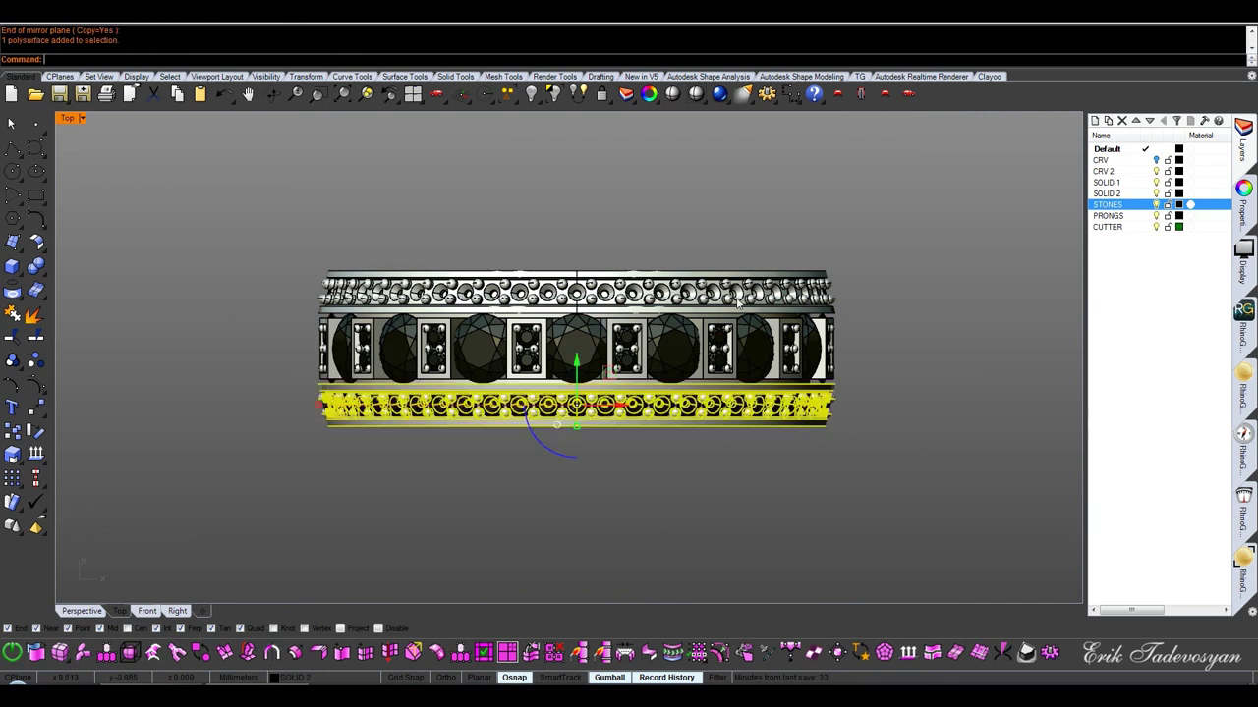
left_click(601, 93)
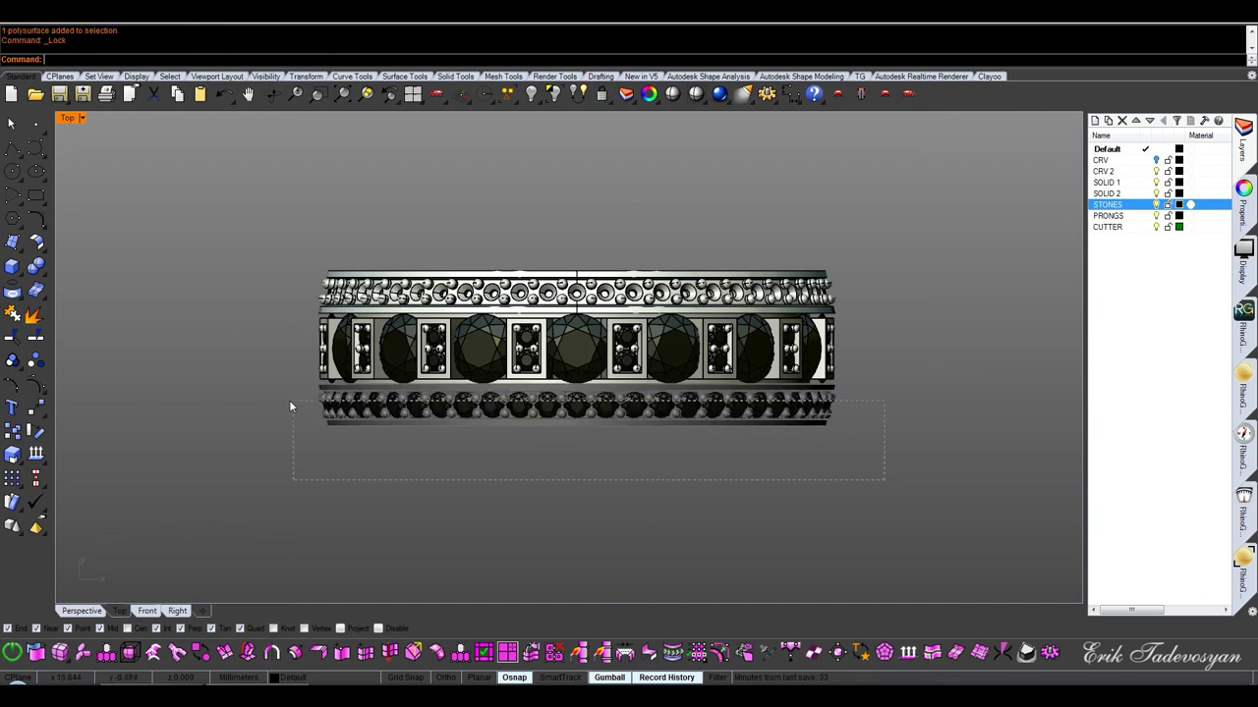
left_click_drag(291, 406, 223, 417)
left_click(12, 361)
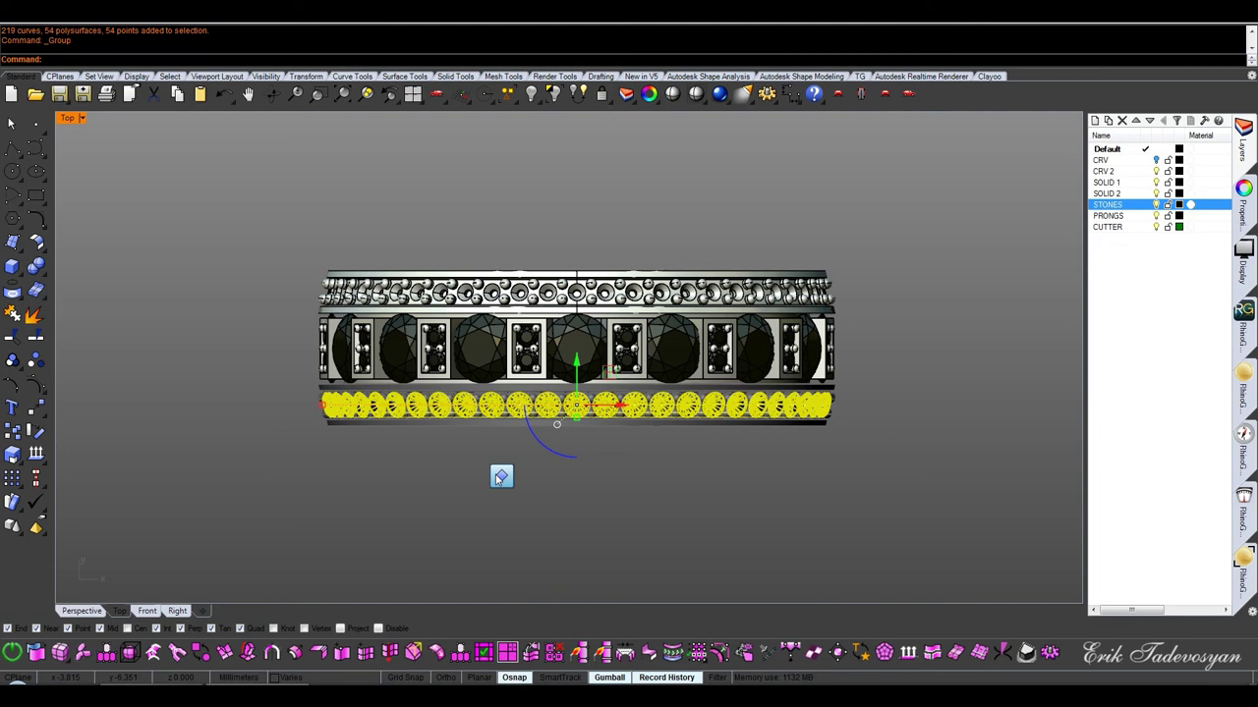
Mirror the grouped stone row about 0 to fill the top channel
middle_click(501, 478)
left_click(224, 454)
type("0")
key("Return")
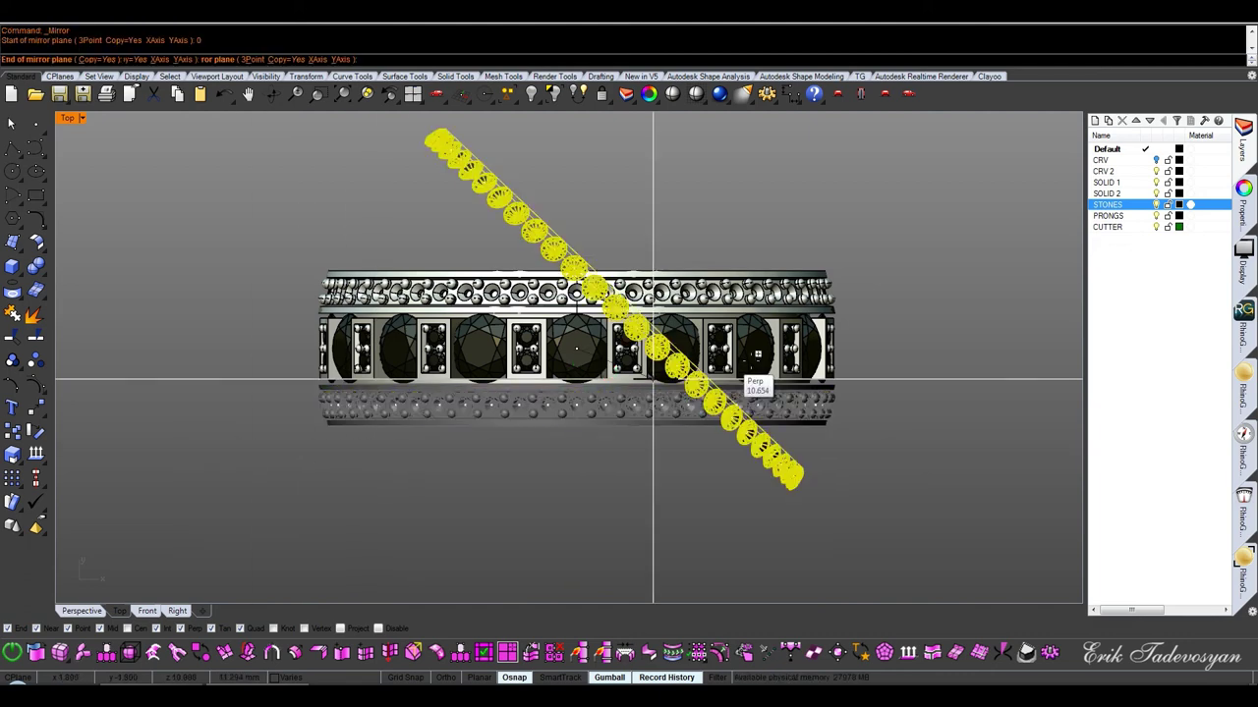
left_click(946, 378)
Unlock the channel row and orbit the ring in a maximized Perspective view
key("ctrl+F4")
mouse_move(915, 374)
right_mouse_down()
mouse_move(765, 381)
mouse_move(677, 216)
right_mouse_up()
left_click(603, 101)
mouse_move(796, 309)
right_mouse_down()
mouse_move(827, 359)
mouse_move(1250, 239)
right_mouse_up()
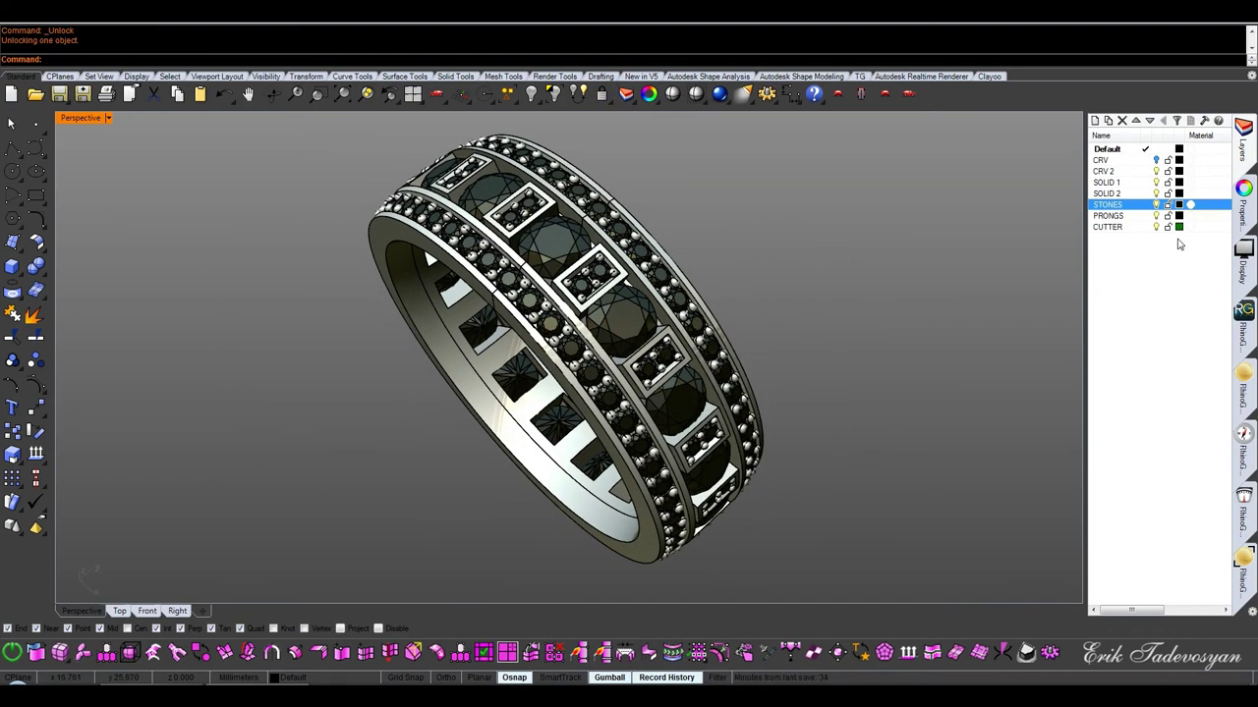
Turn the STONES layer back on, then fit and spin the ring as a turntable
mouse_move(771, 281)
right_mouse_down()
mouse_move(586, 327)
mouse_move(736, 186)
mouse_move(694, 442)
mouse_move(890, 581)
mouse_move(724, 146)
mouse_move(652, 179)
mouse_move(655, 271)
mouse_move(668, 259)
mouse_move(658, 299)
mouse_move(678, 295)
mouse_move(651, 281)
mouse_move(693, 271)
right_mouse_up()
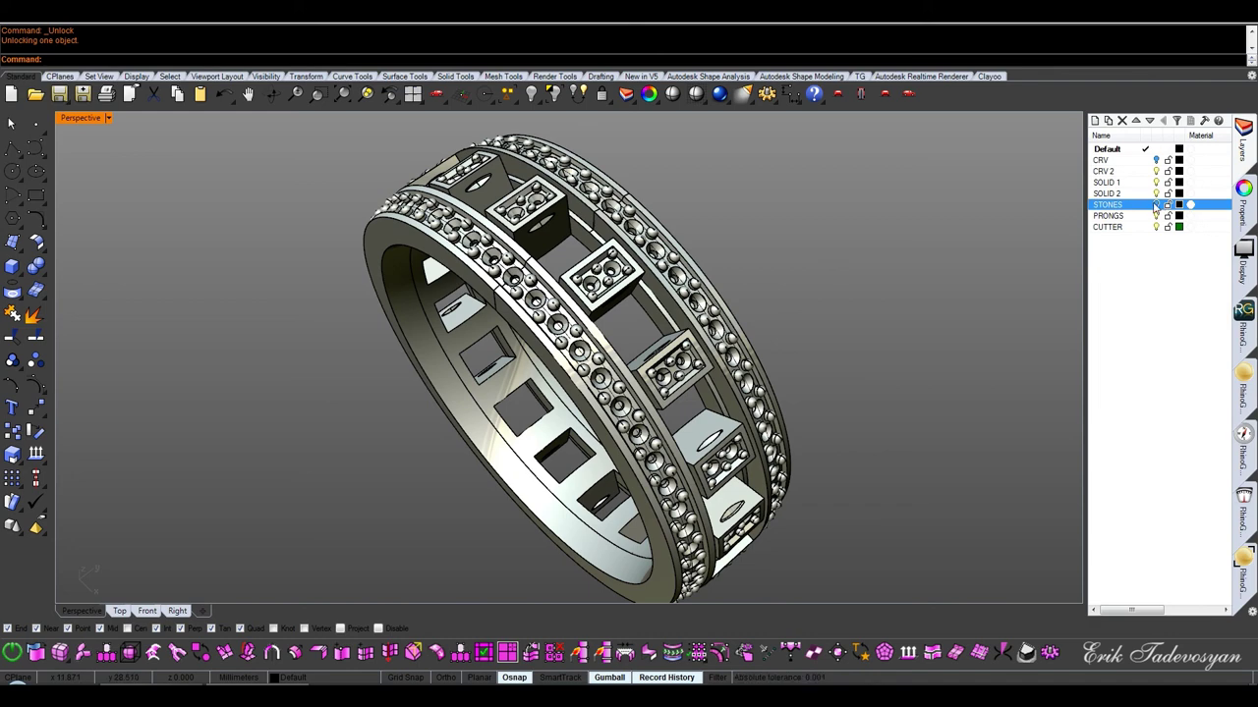
left_click(1155, 204)
right_click_drag(851, 218, 835, 299)
key("ctrl+shift+e")
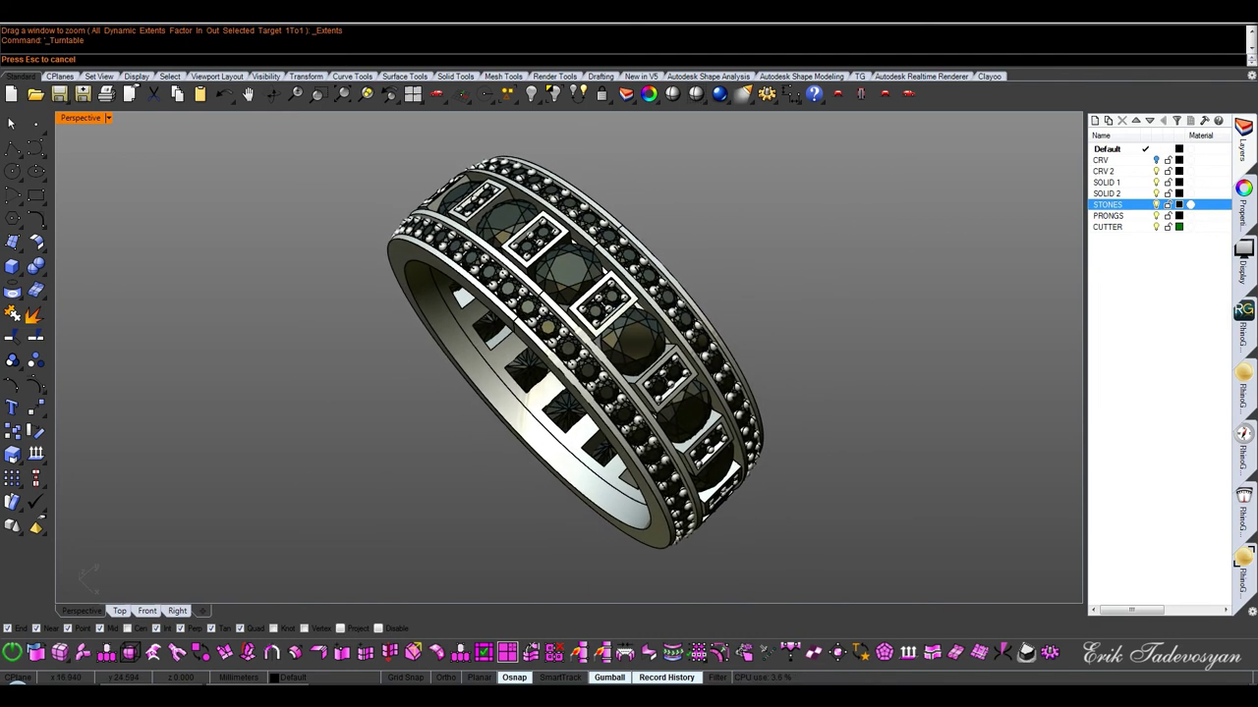